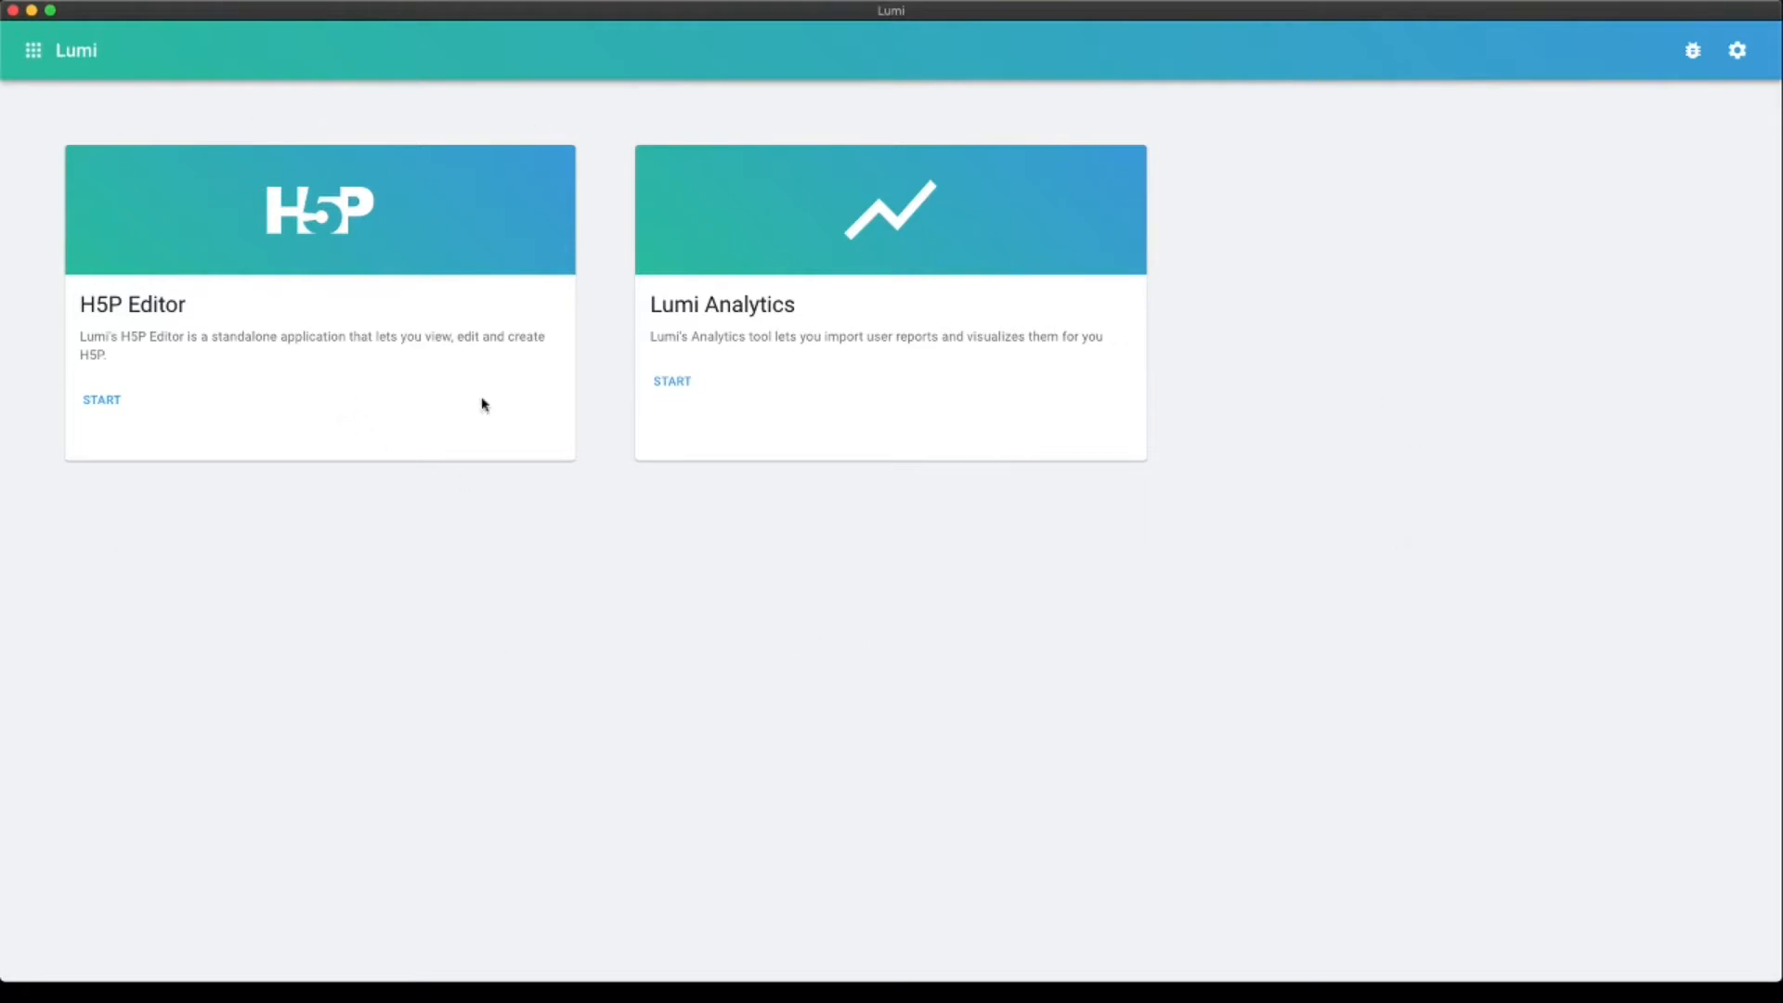
Create a new H5P in the H5P Editor using the Interactive Book content type, found by searching for "inter"
left_click(110, 401)
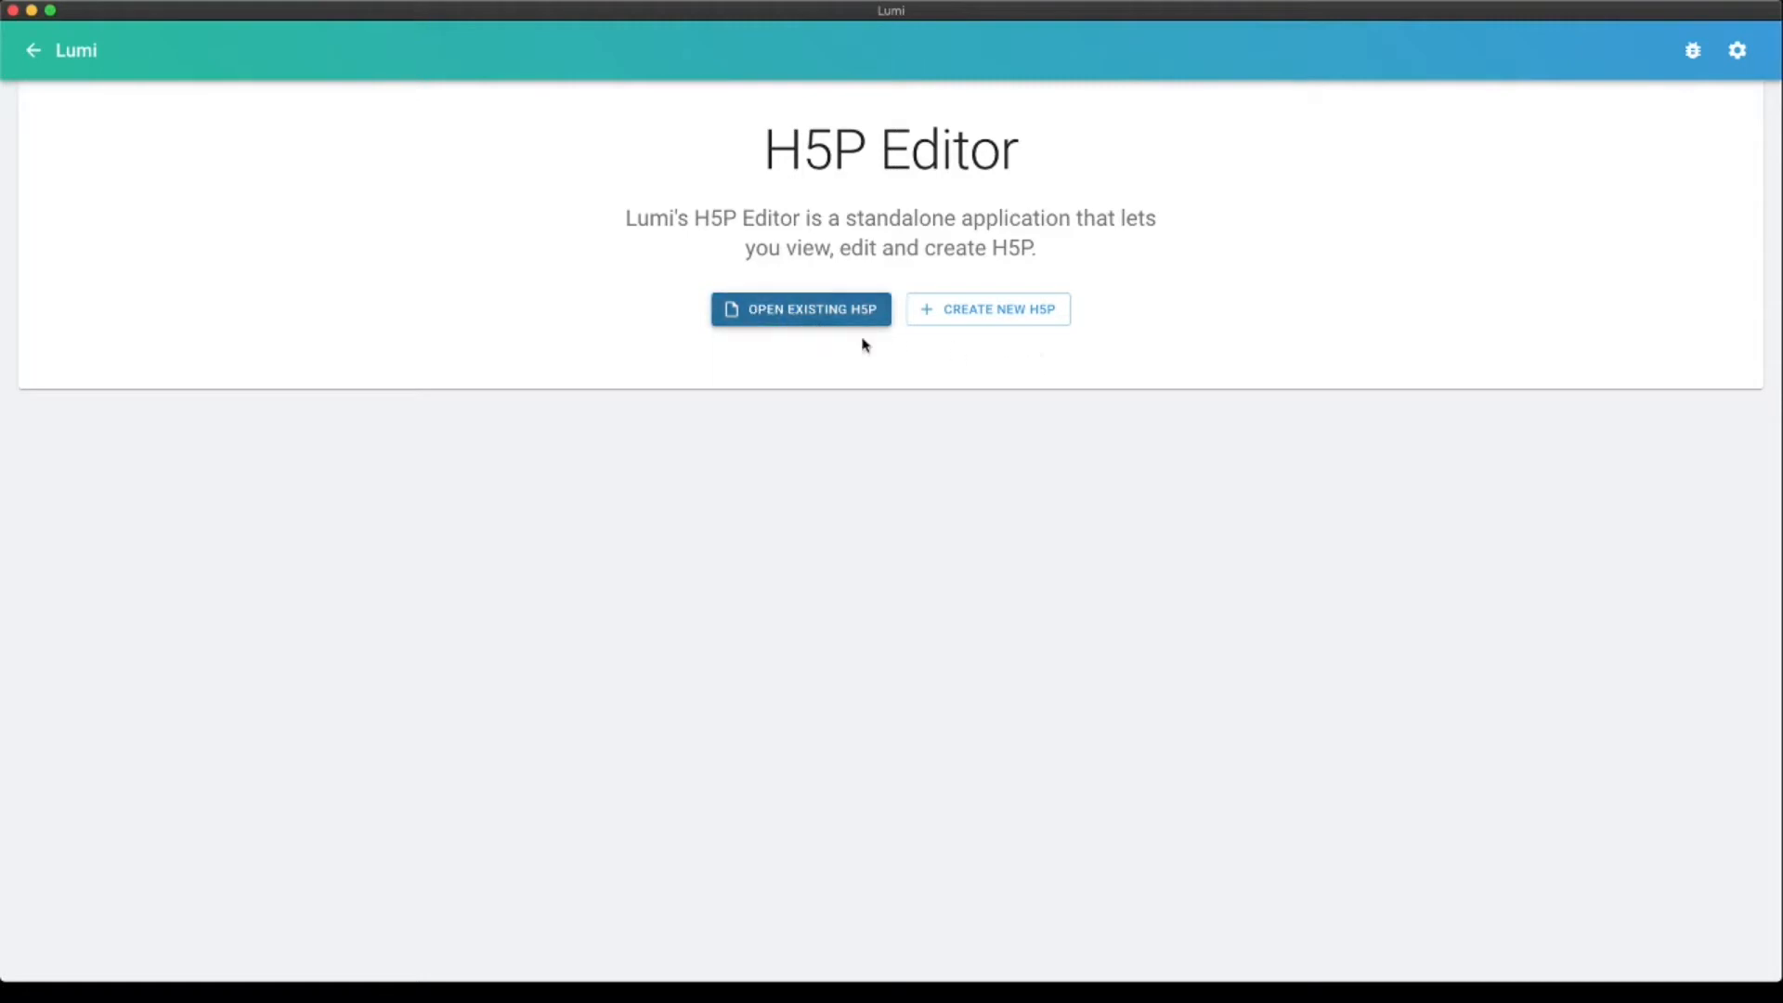
left_click(1039, 323)
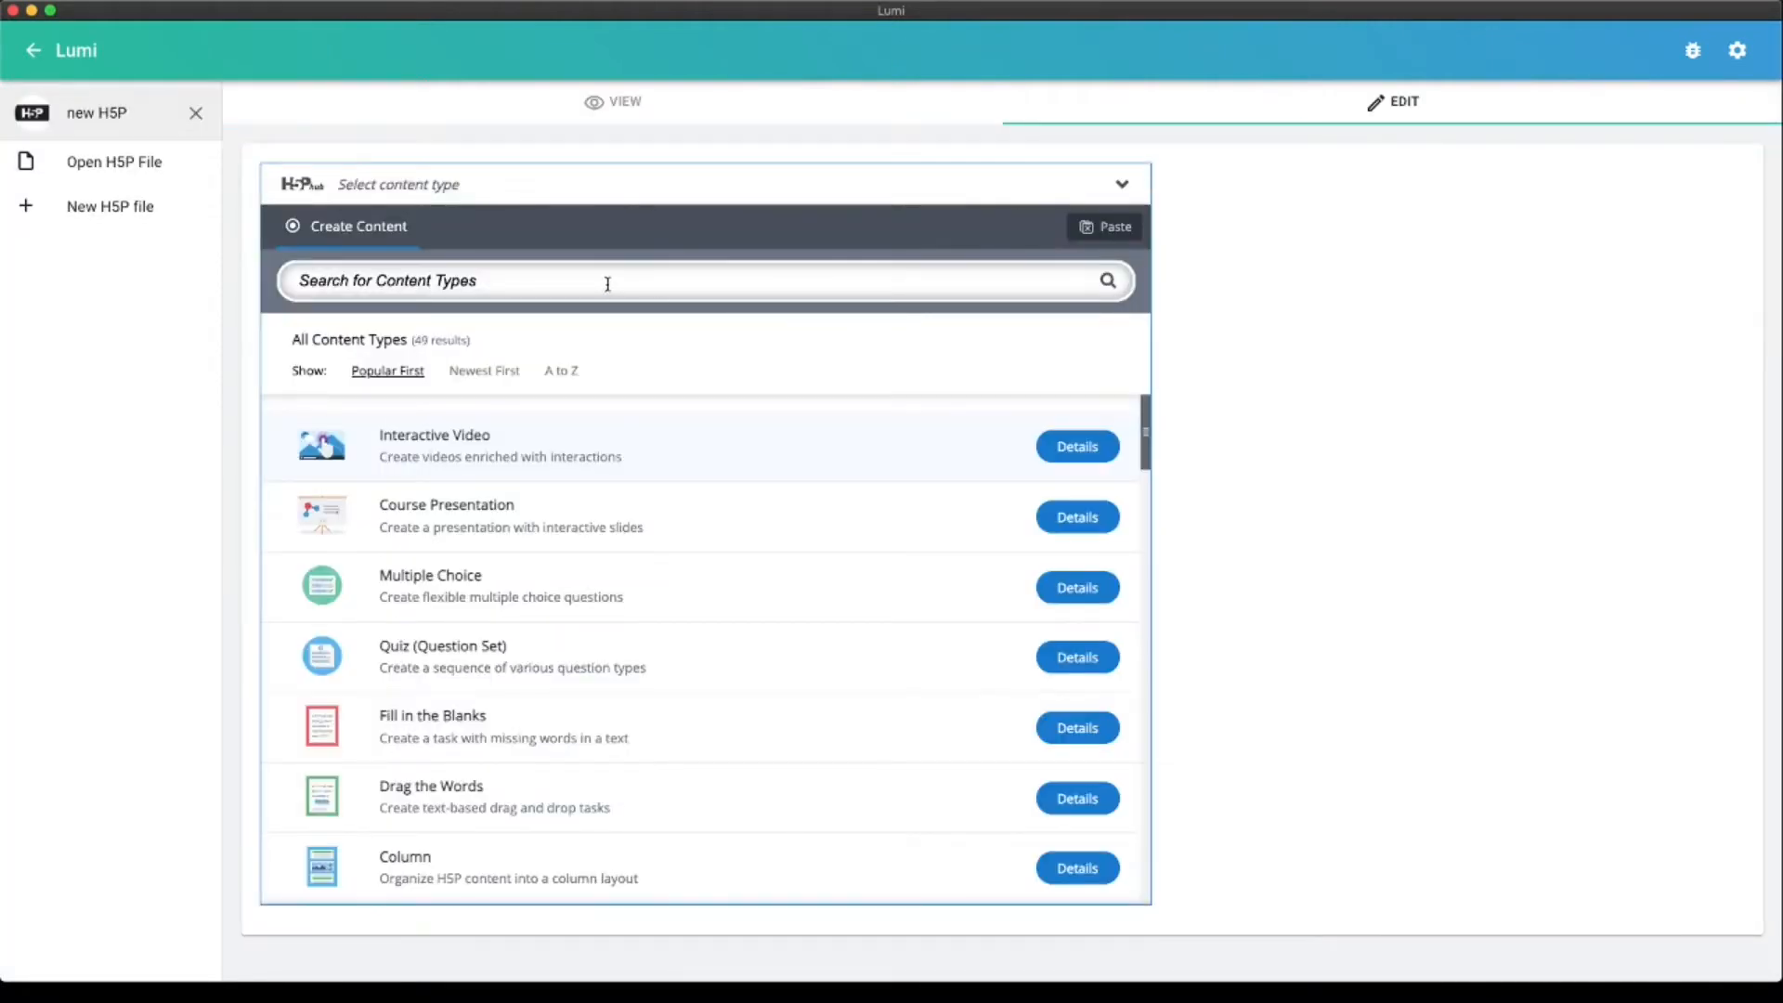
left_click(608, 283)
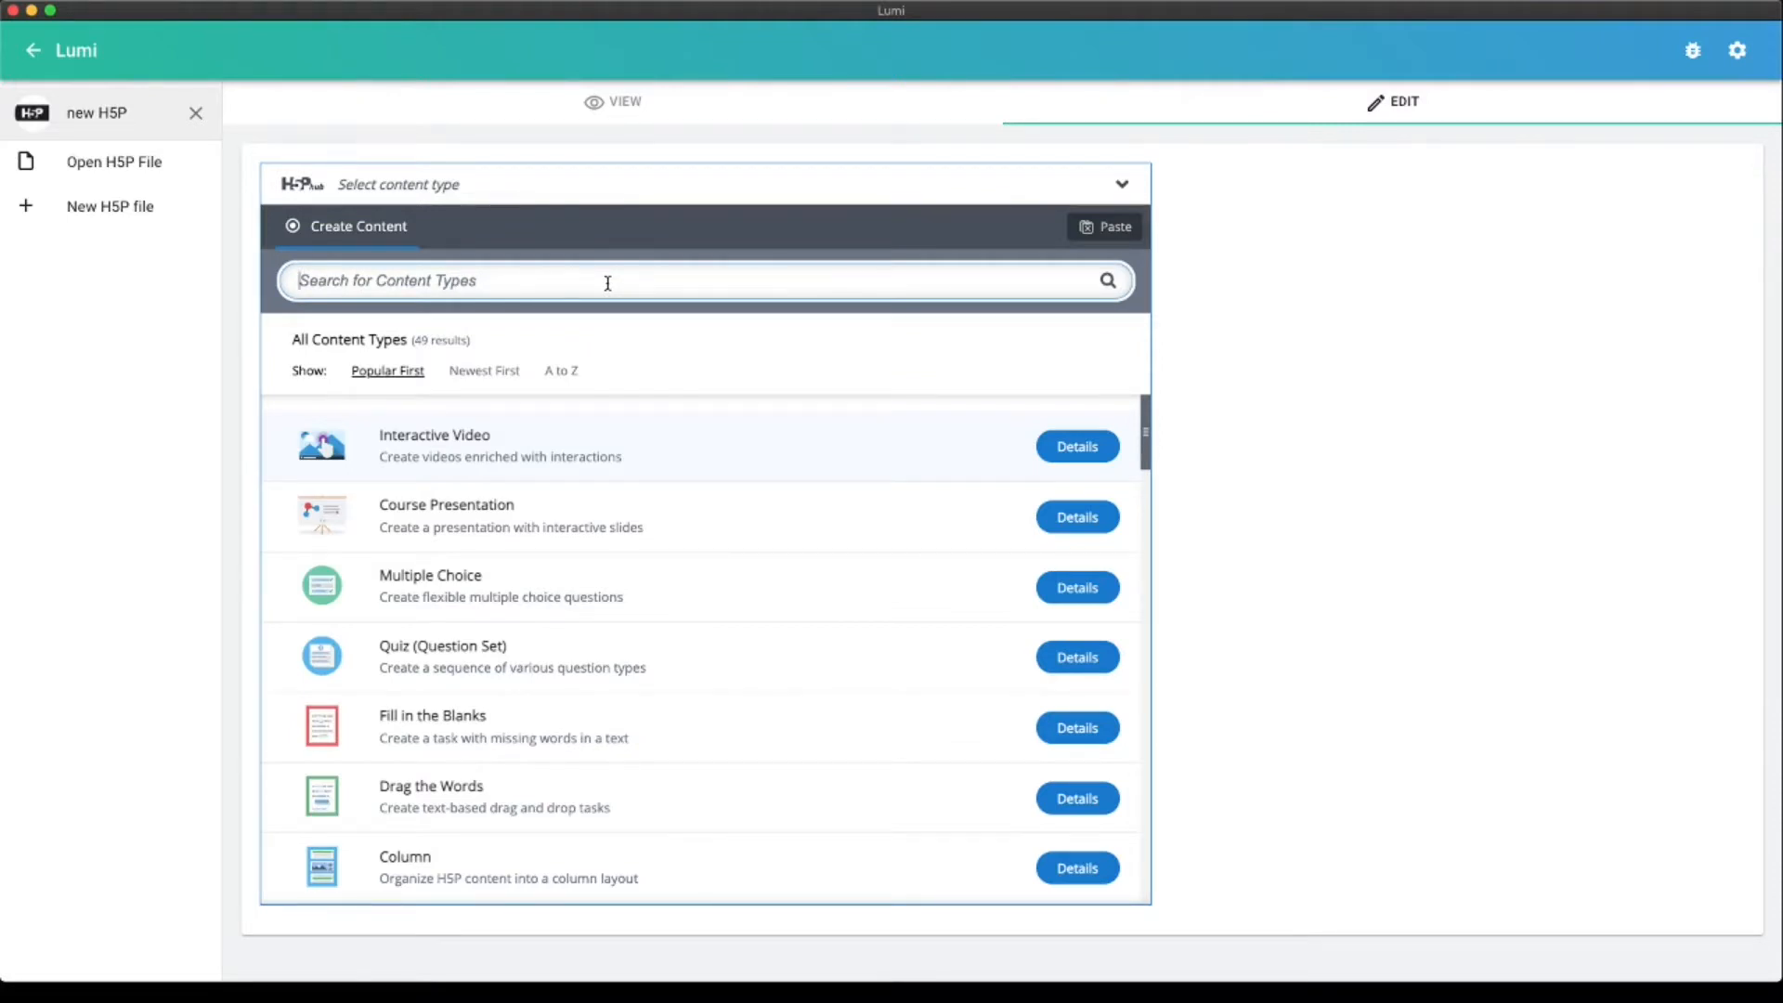
type("inter")
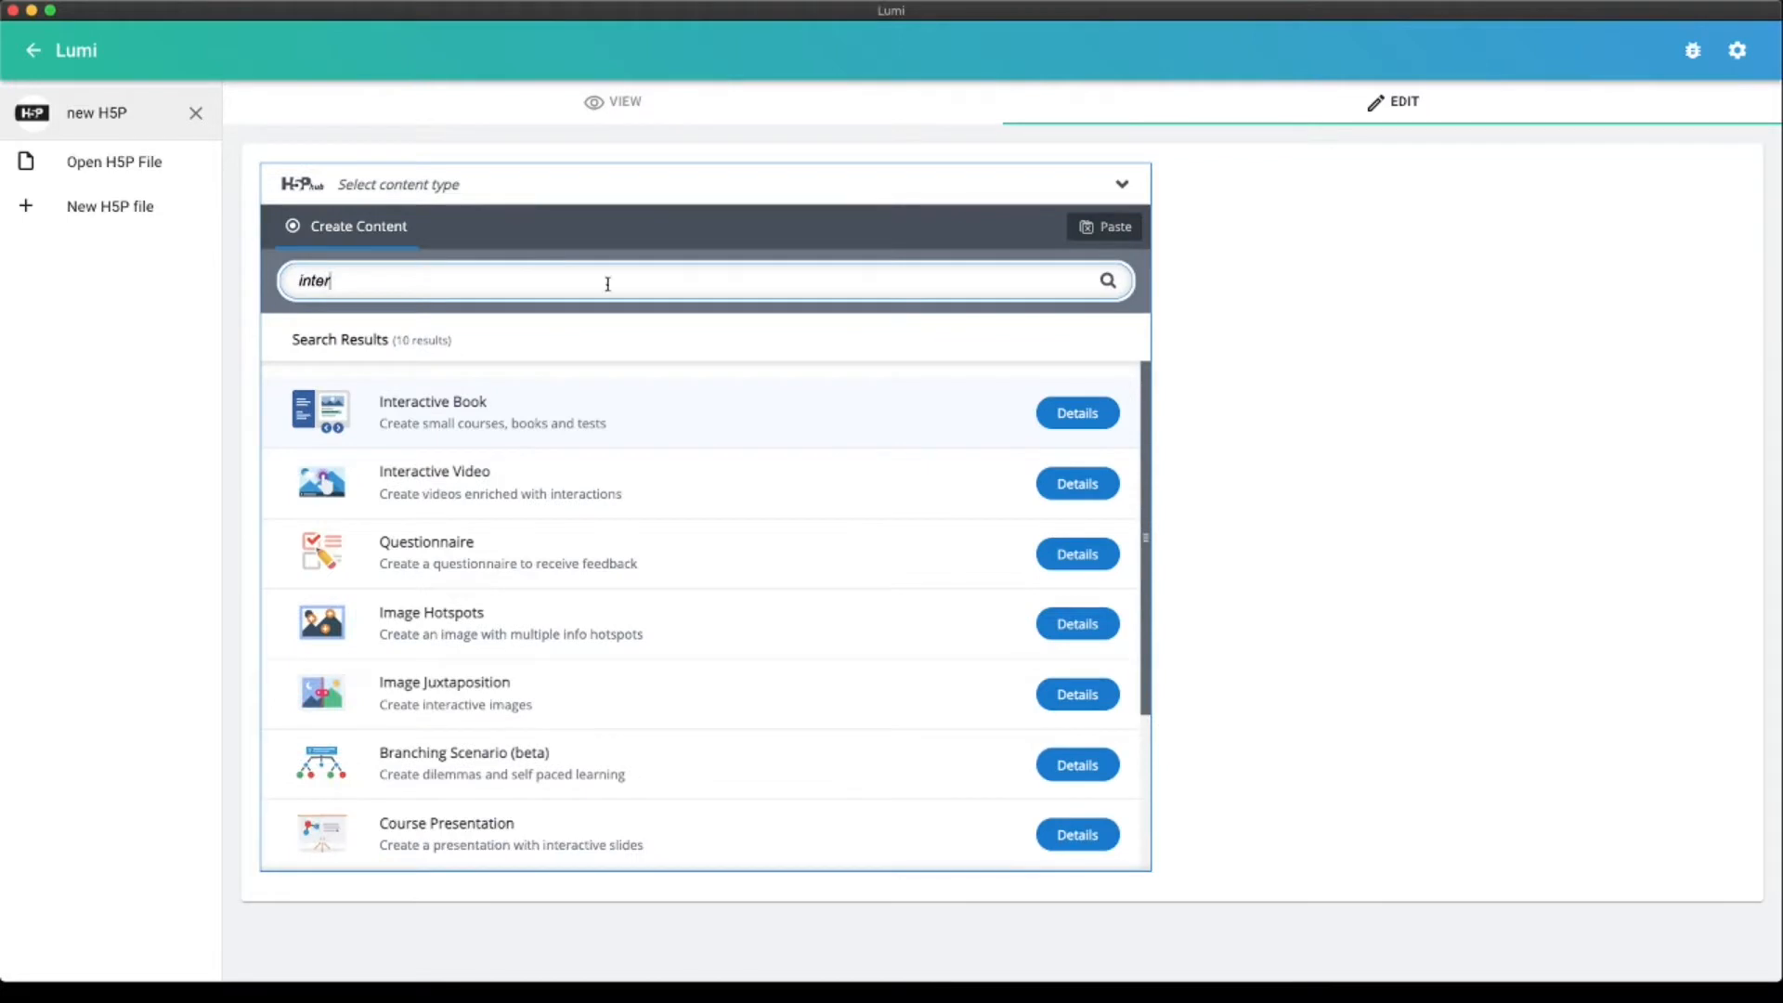
left_click(427, 418)
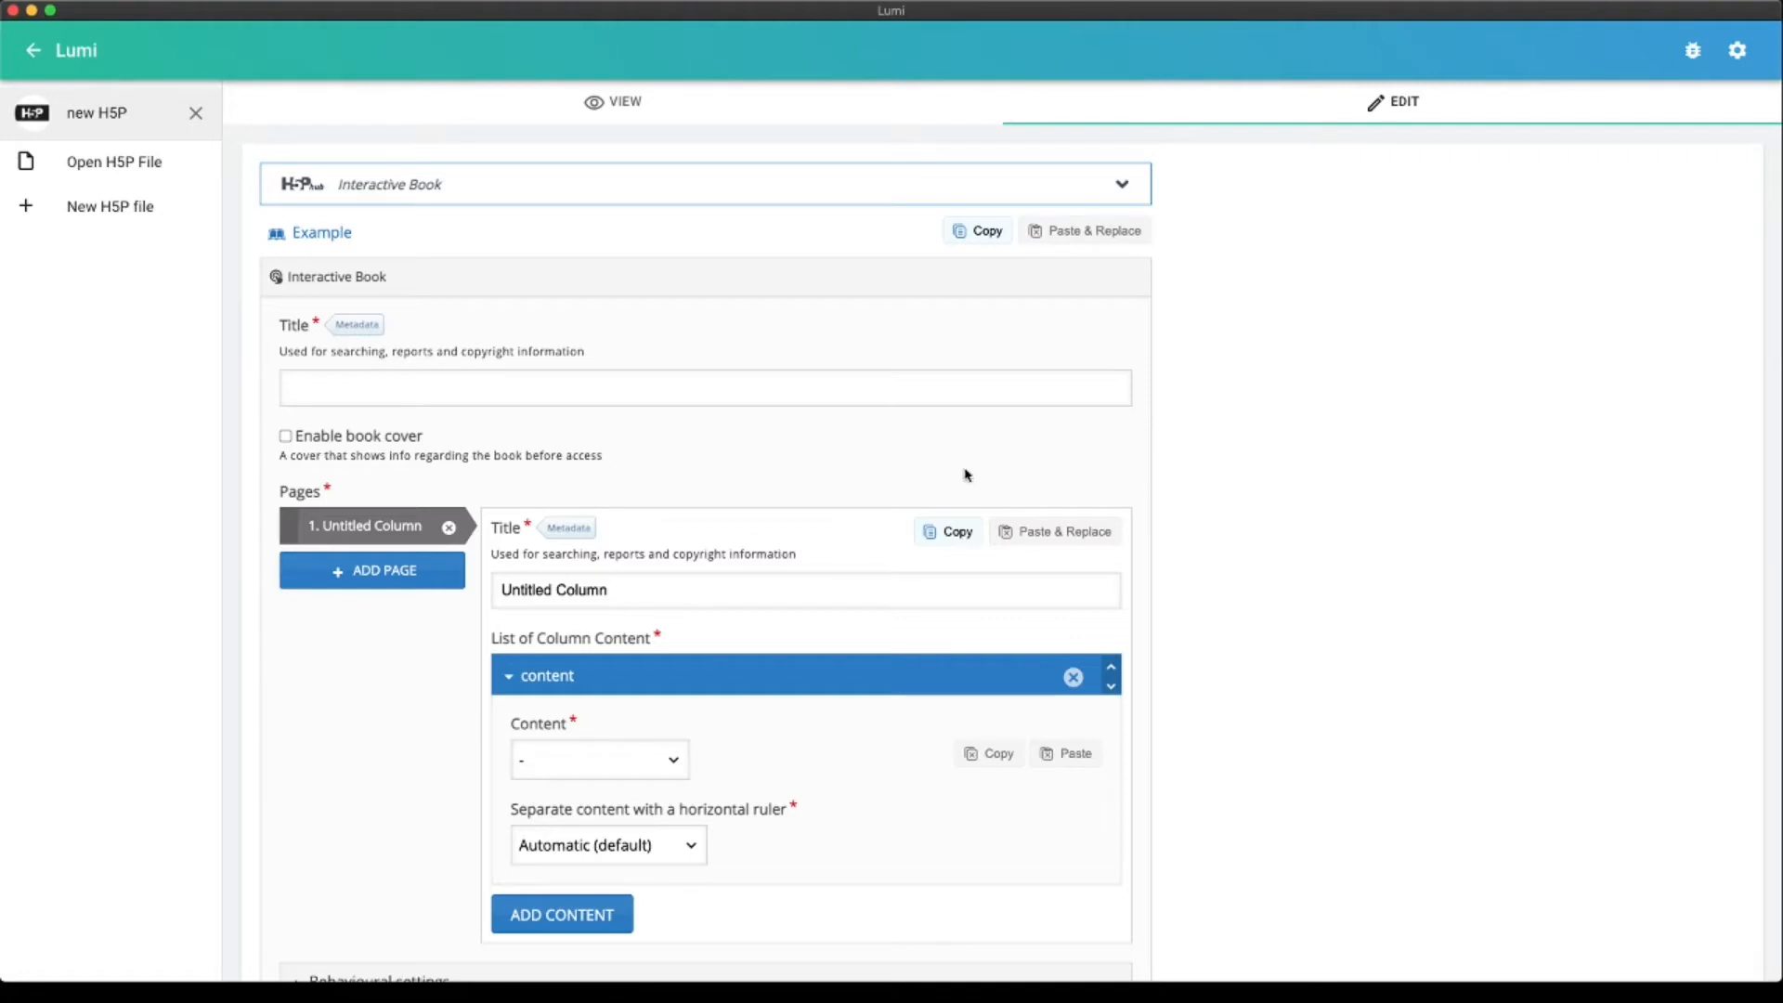
Add two more pages to the interactive book
scroll(1224, 482, "down", 3)
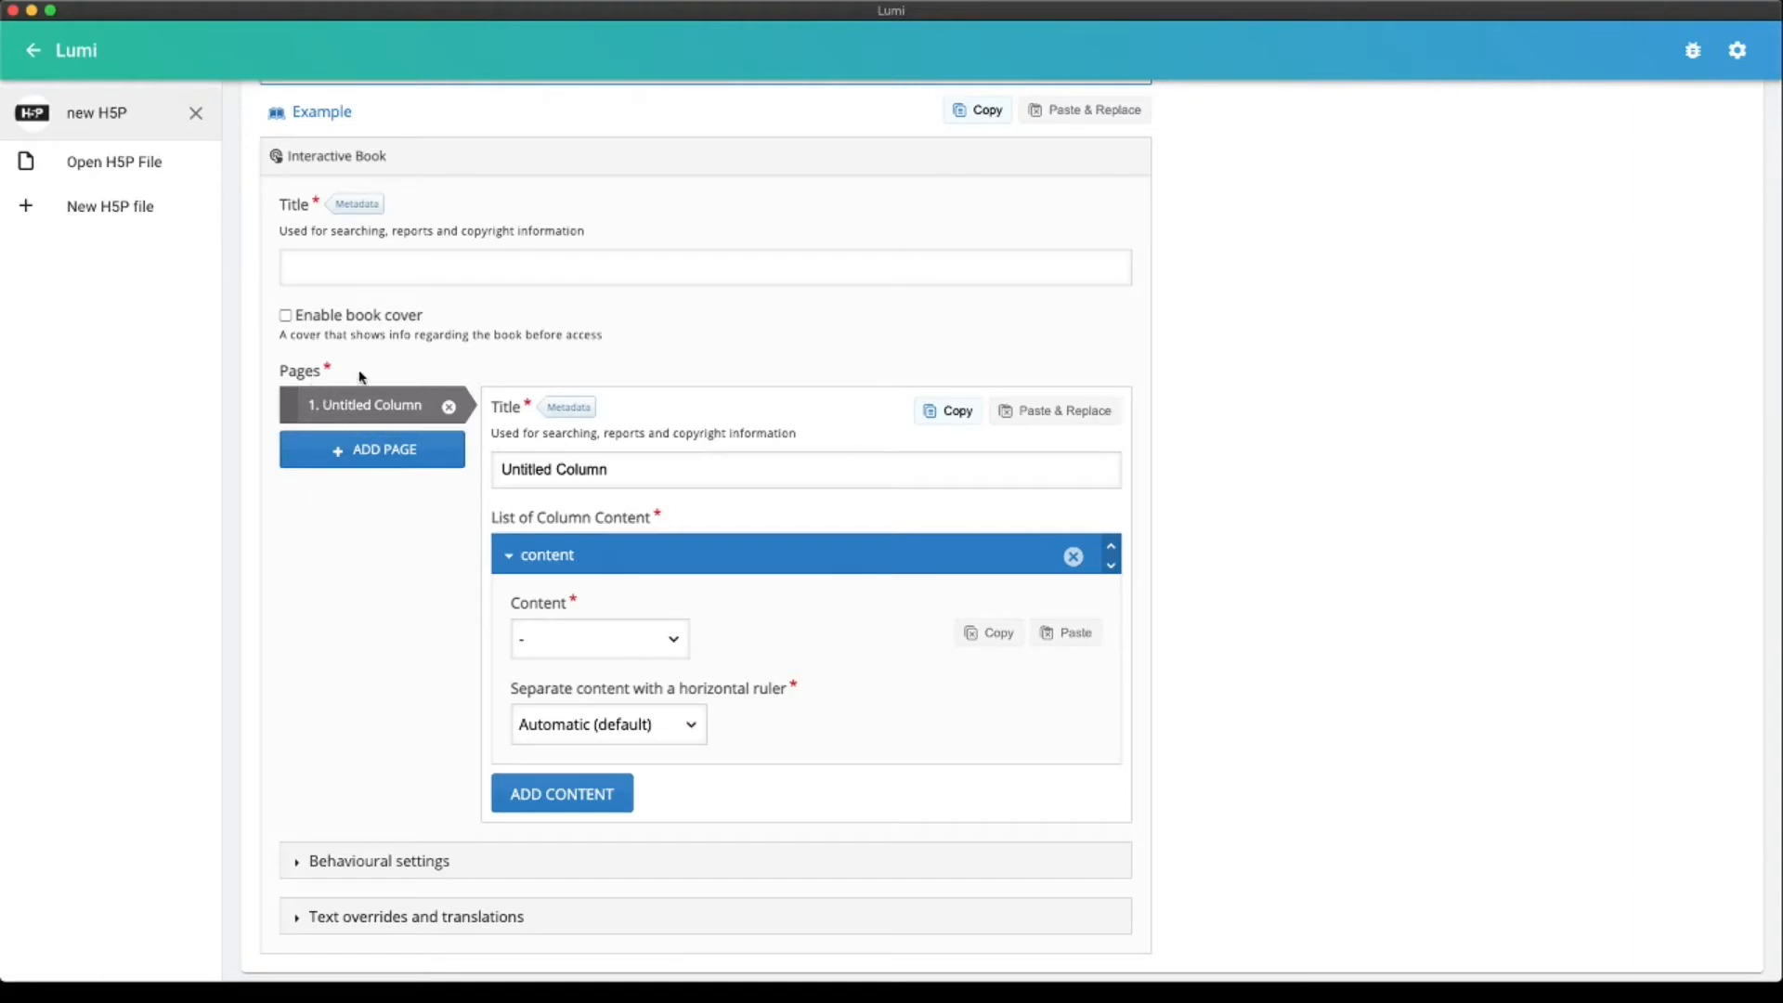
left_click(375, 462)
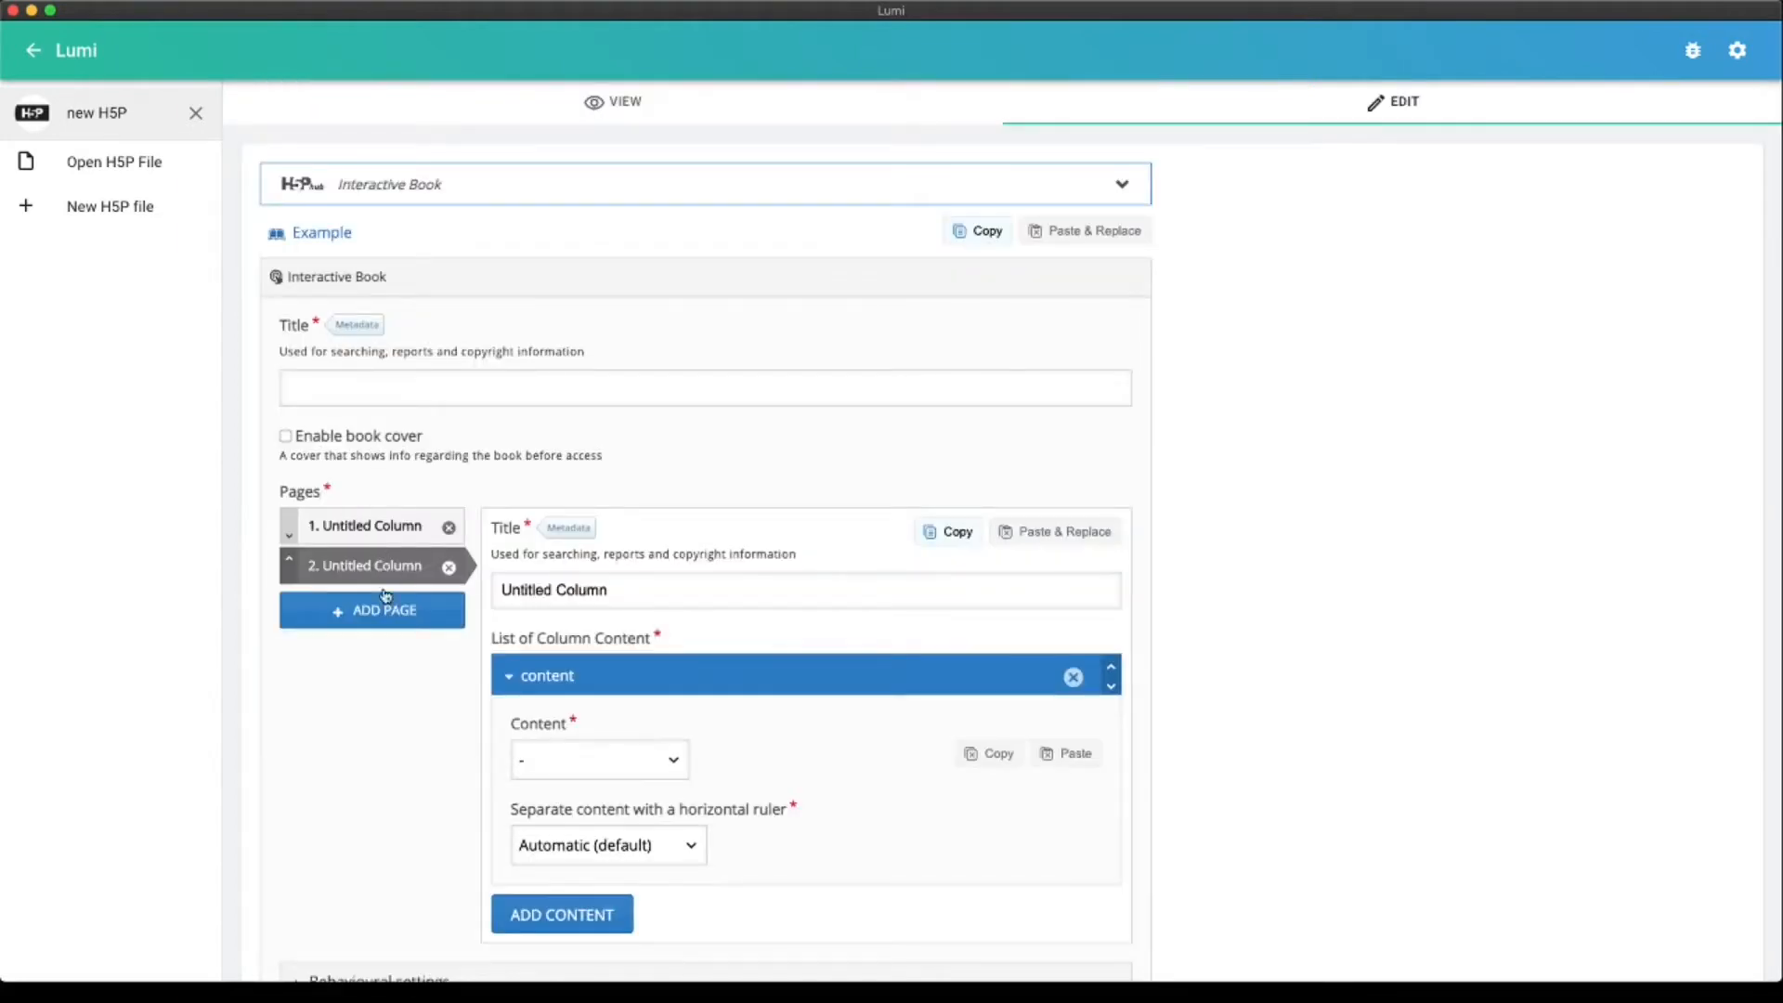
left_click(380, 621)
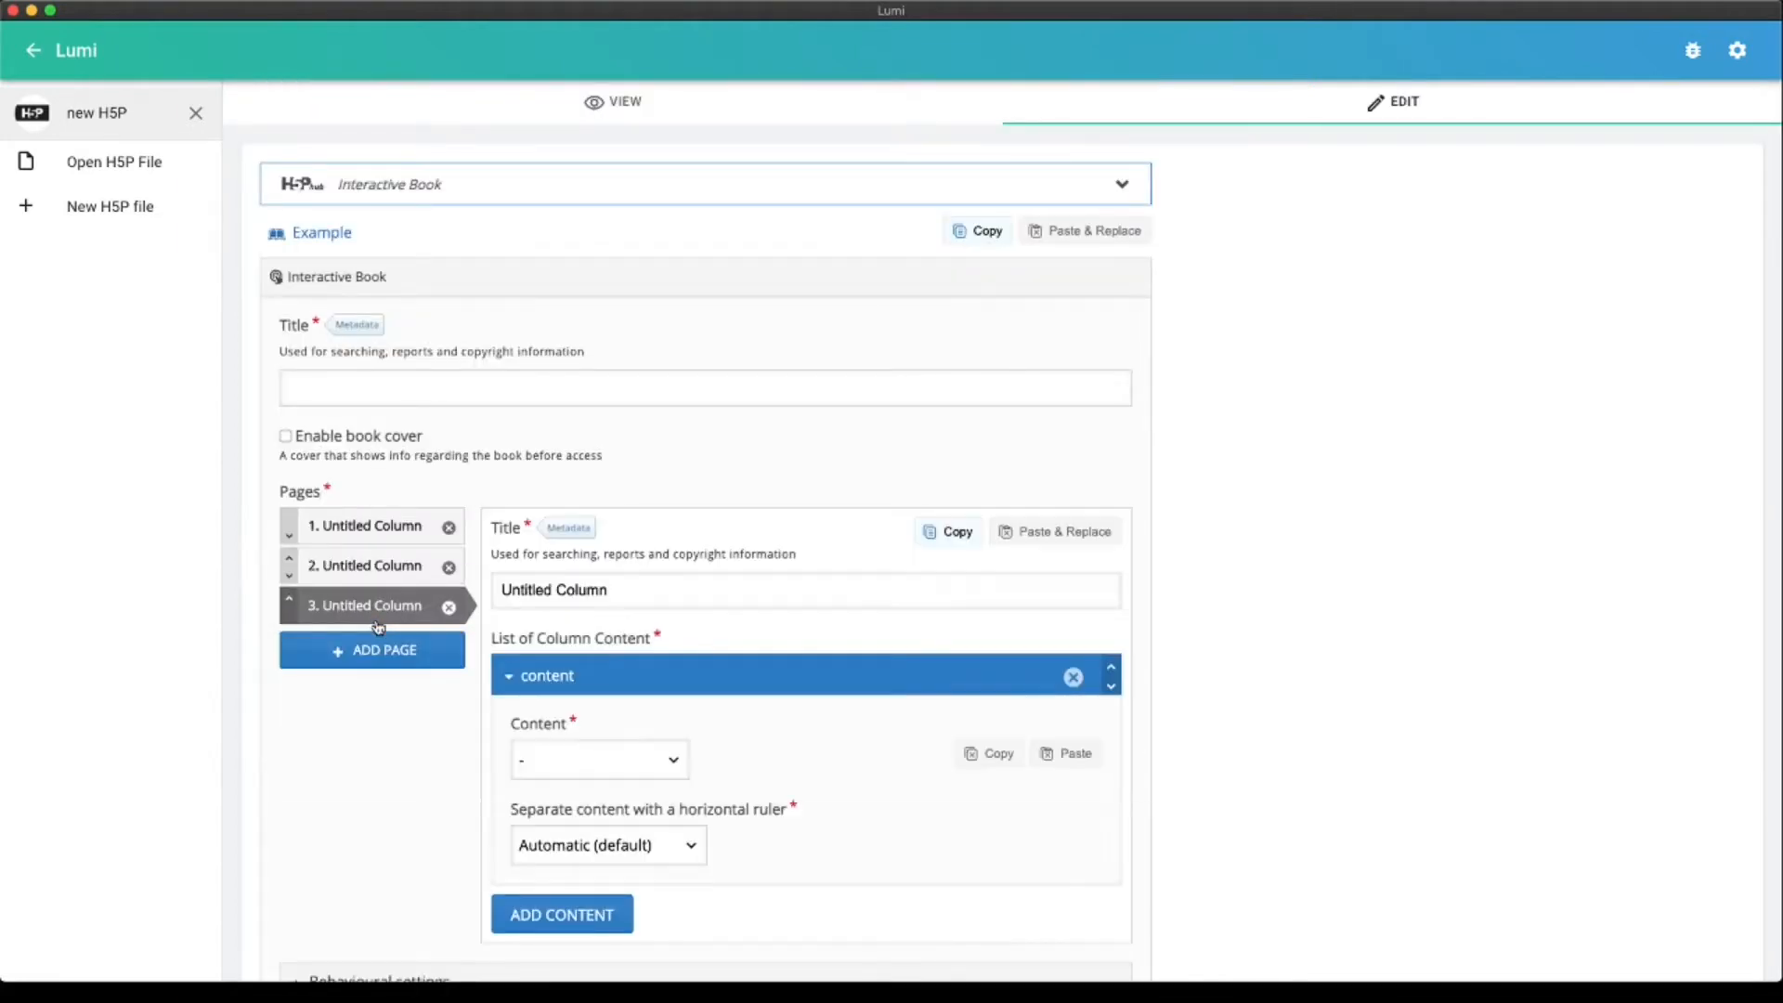
Add two more content blocks to the first page's column content
left_click(369, 537)
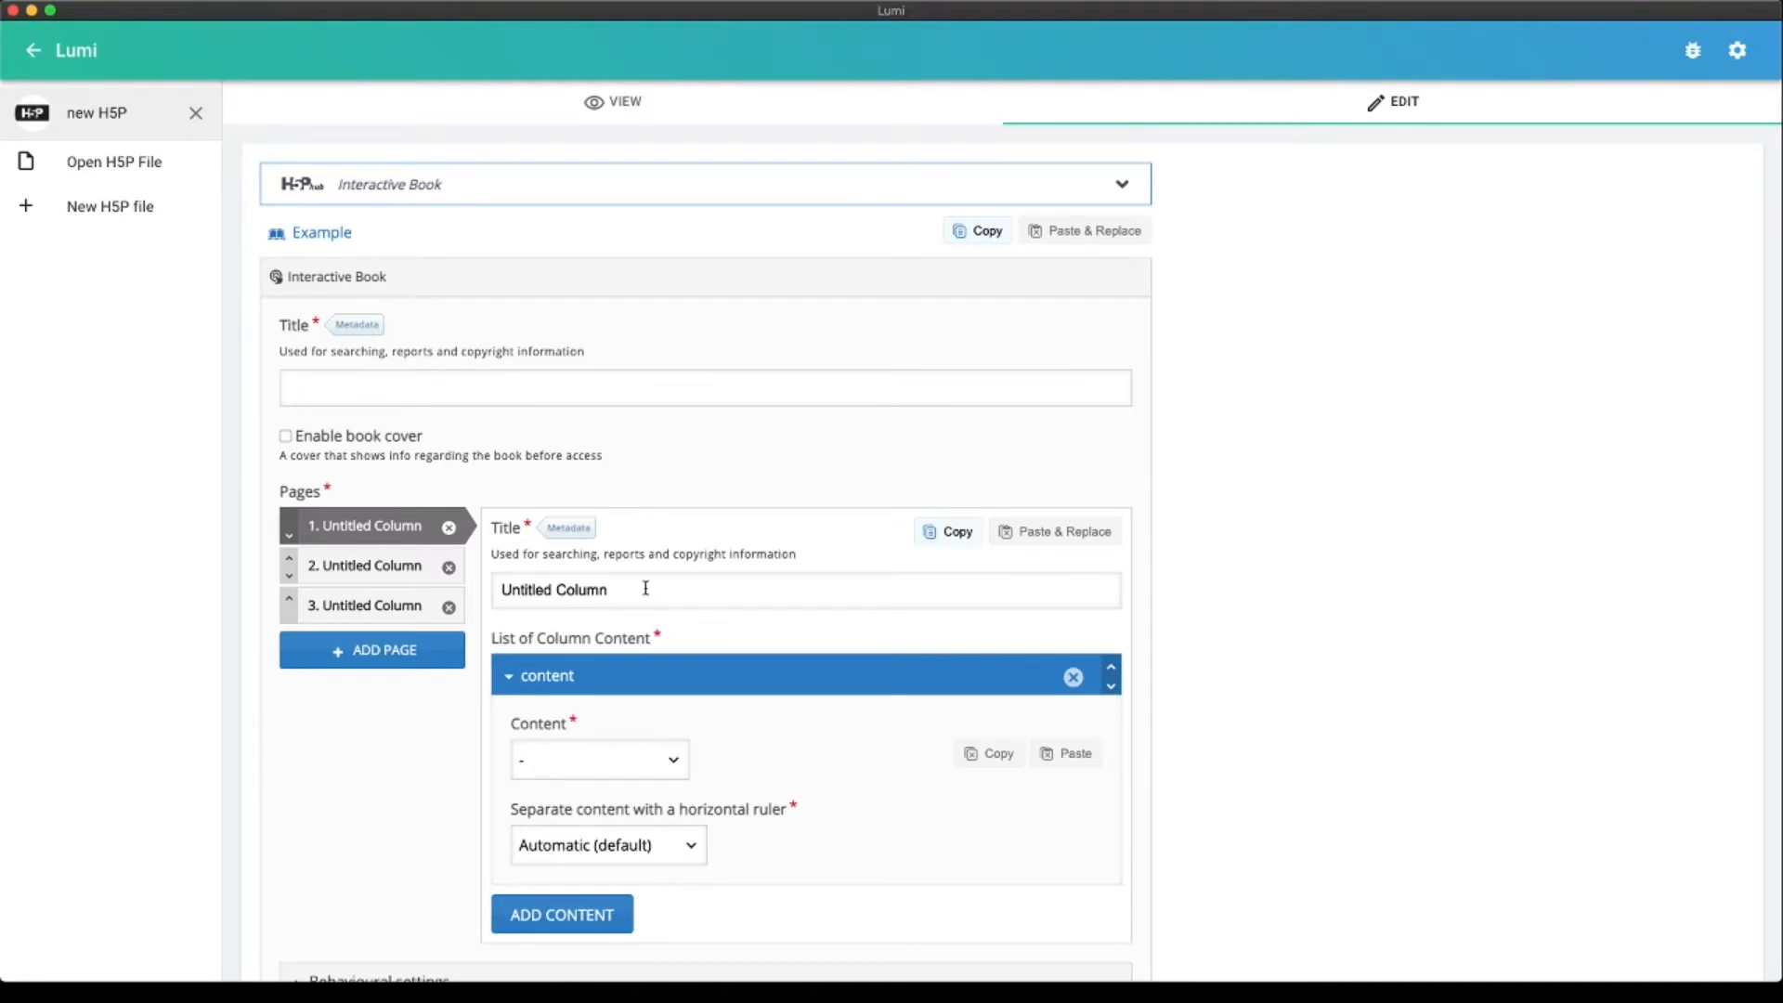
scroll(780, 686, "down", 3)
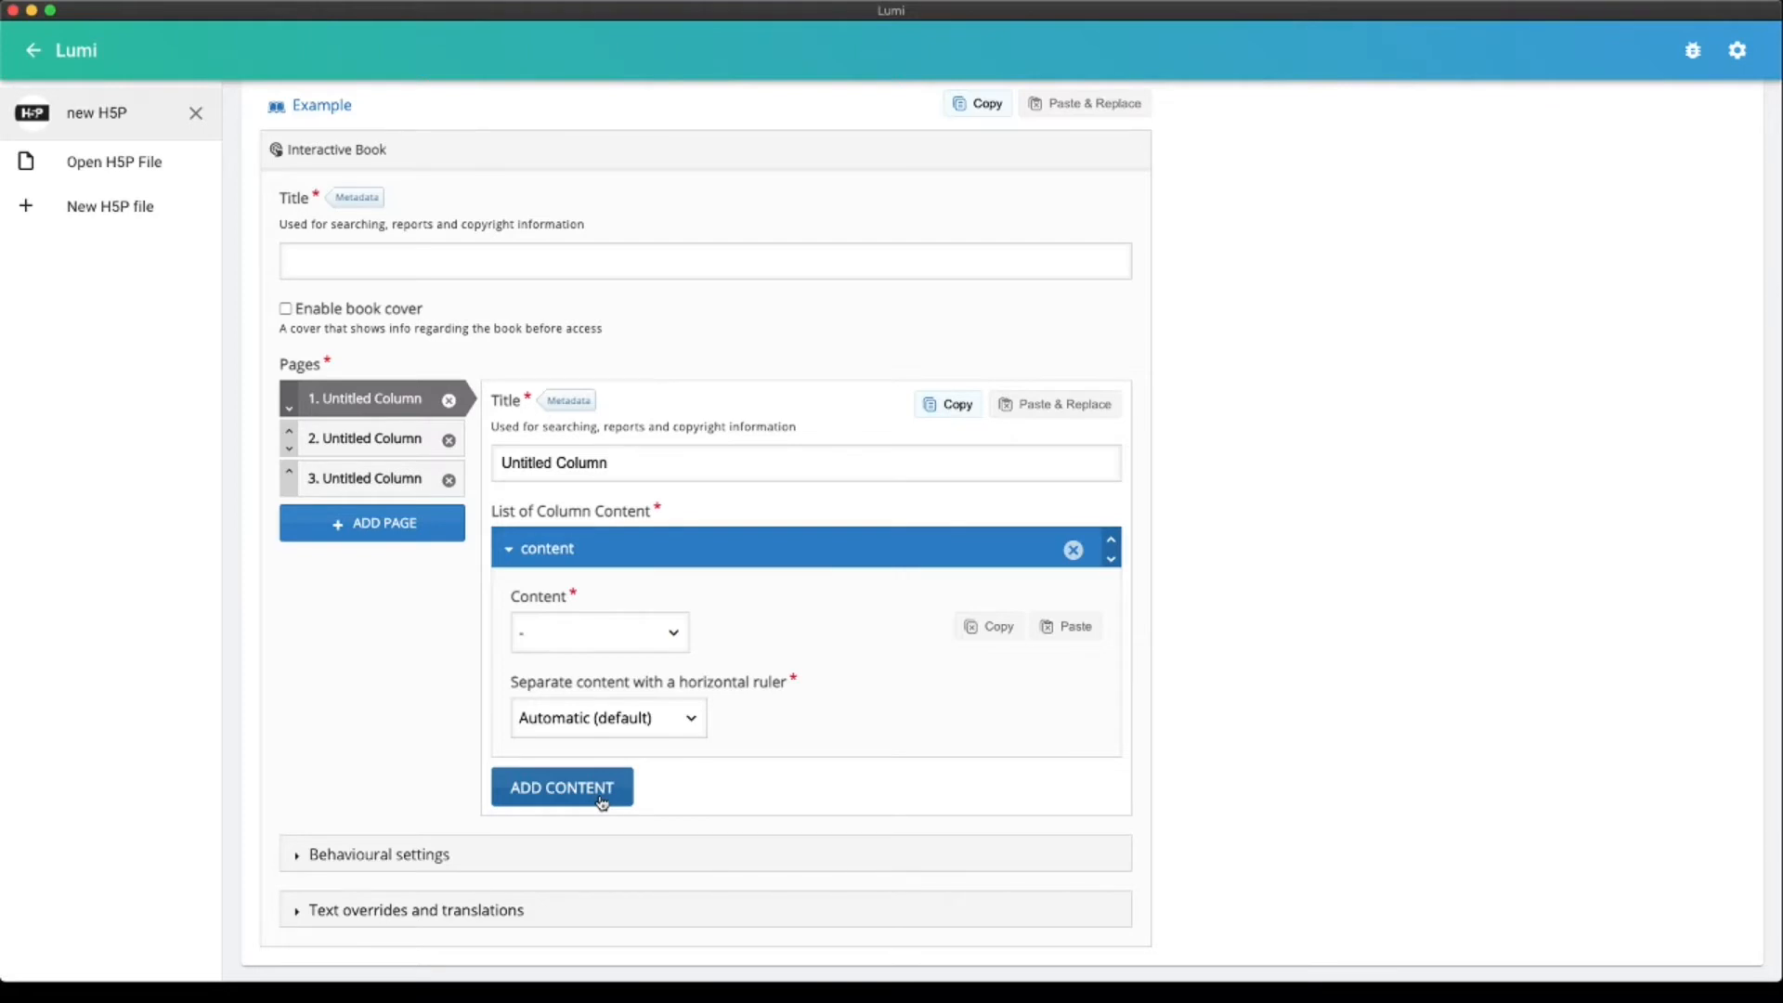
left_click(602, 802)
scroll(617, 796, "down", 5)
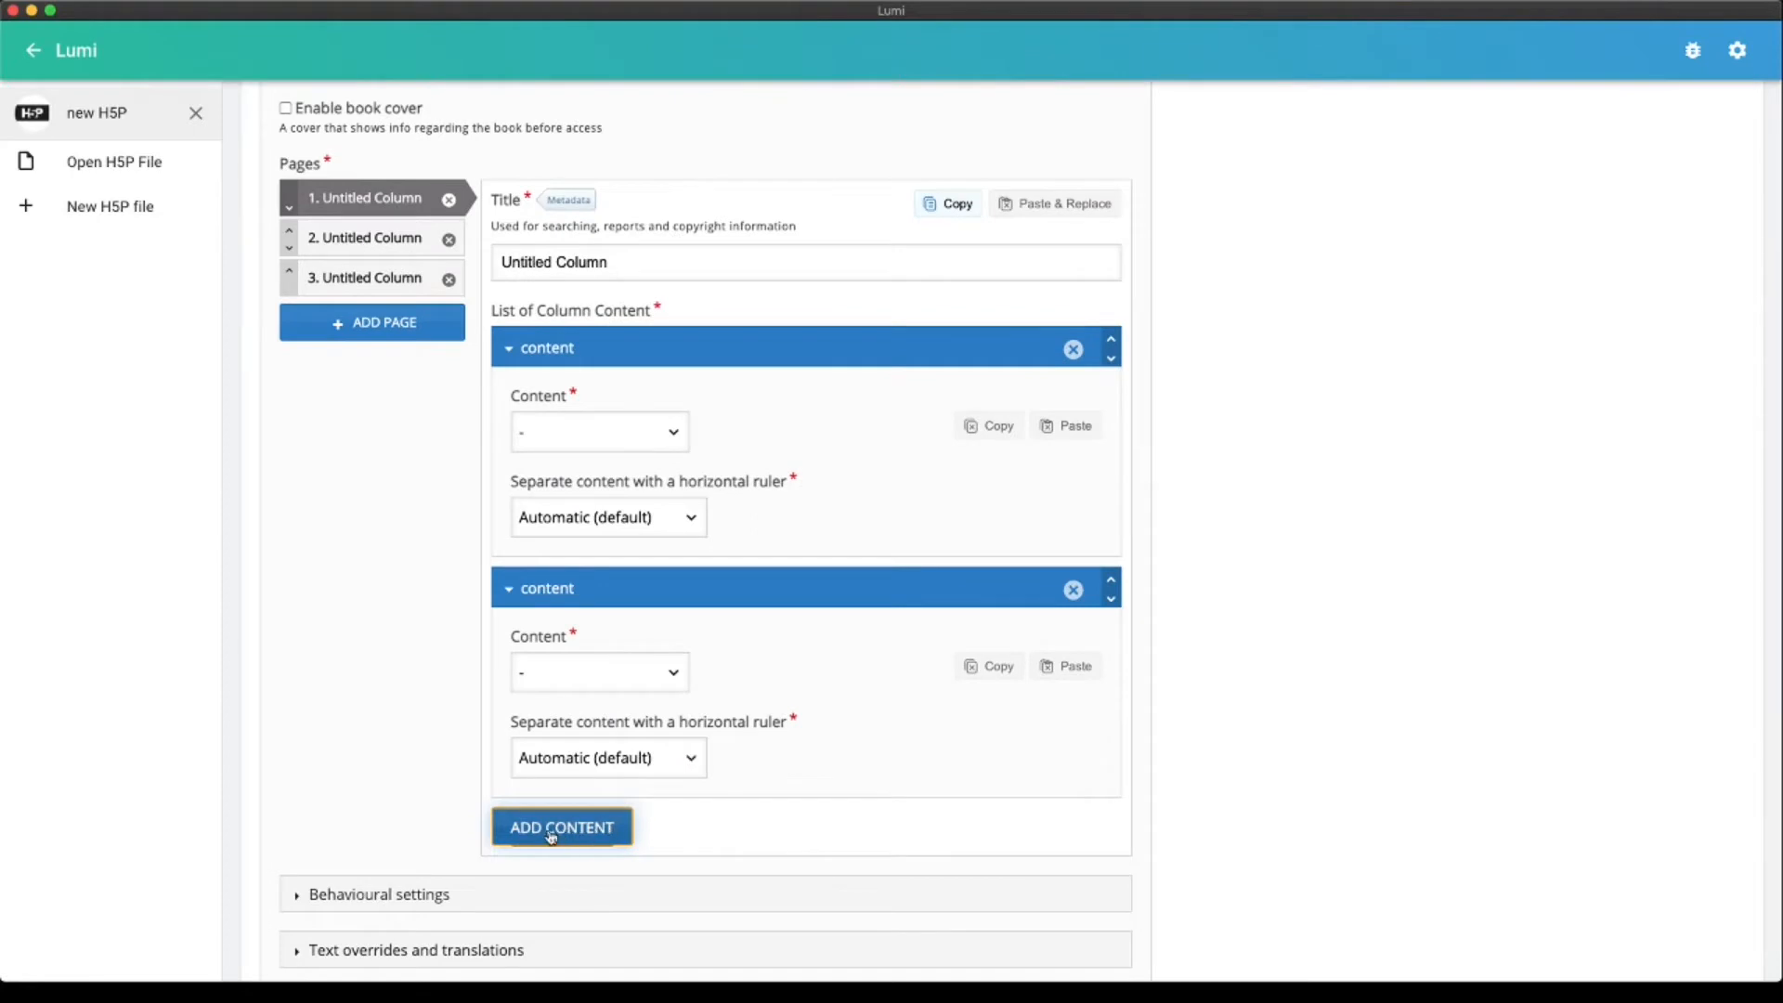
left_click(599, 831)
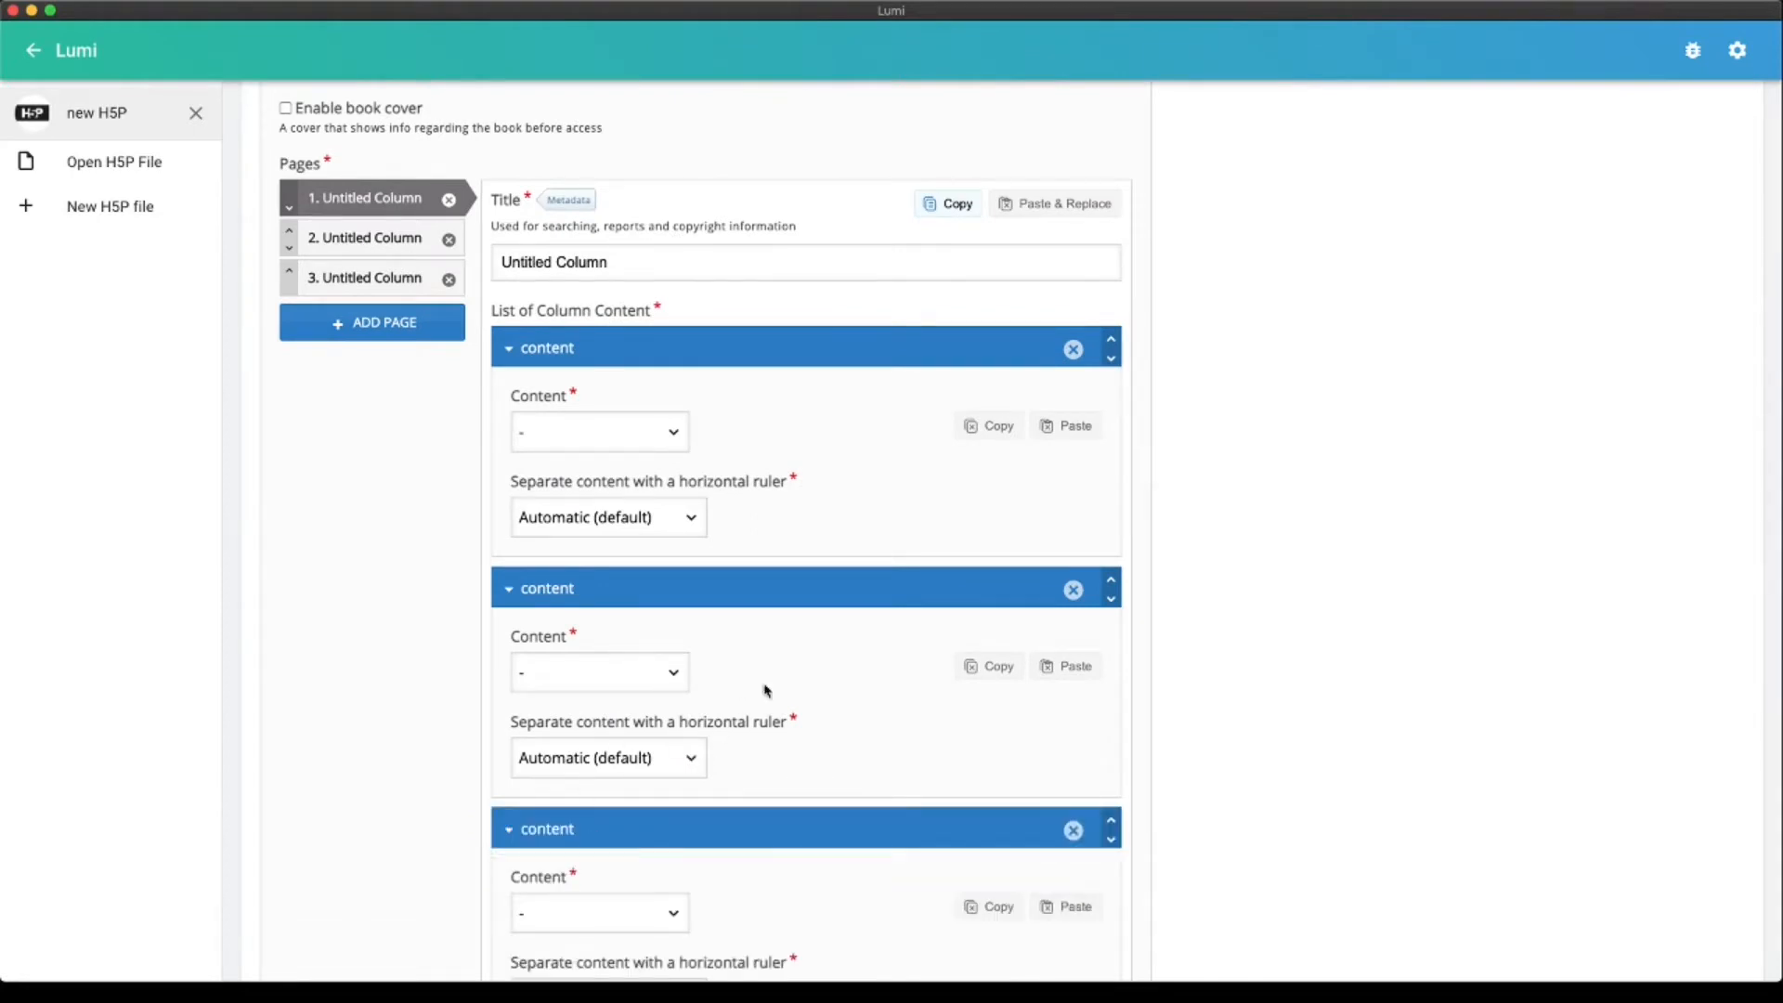
scroll(906, 678, "down", 5)
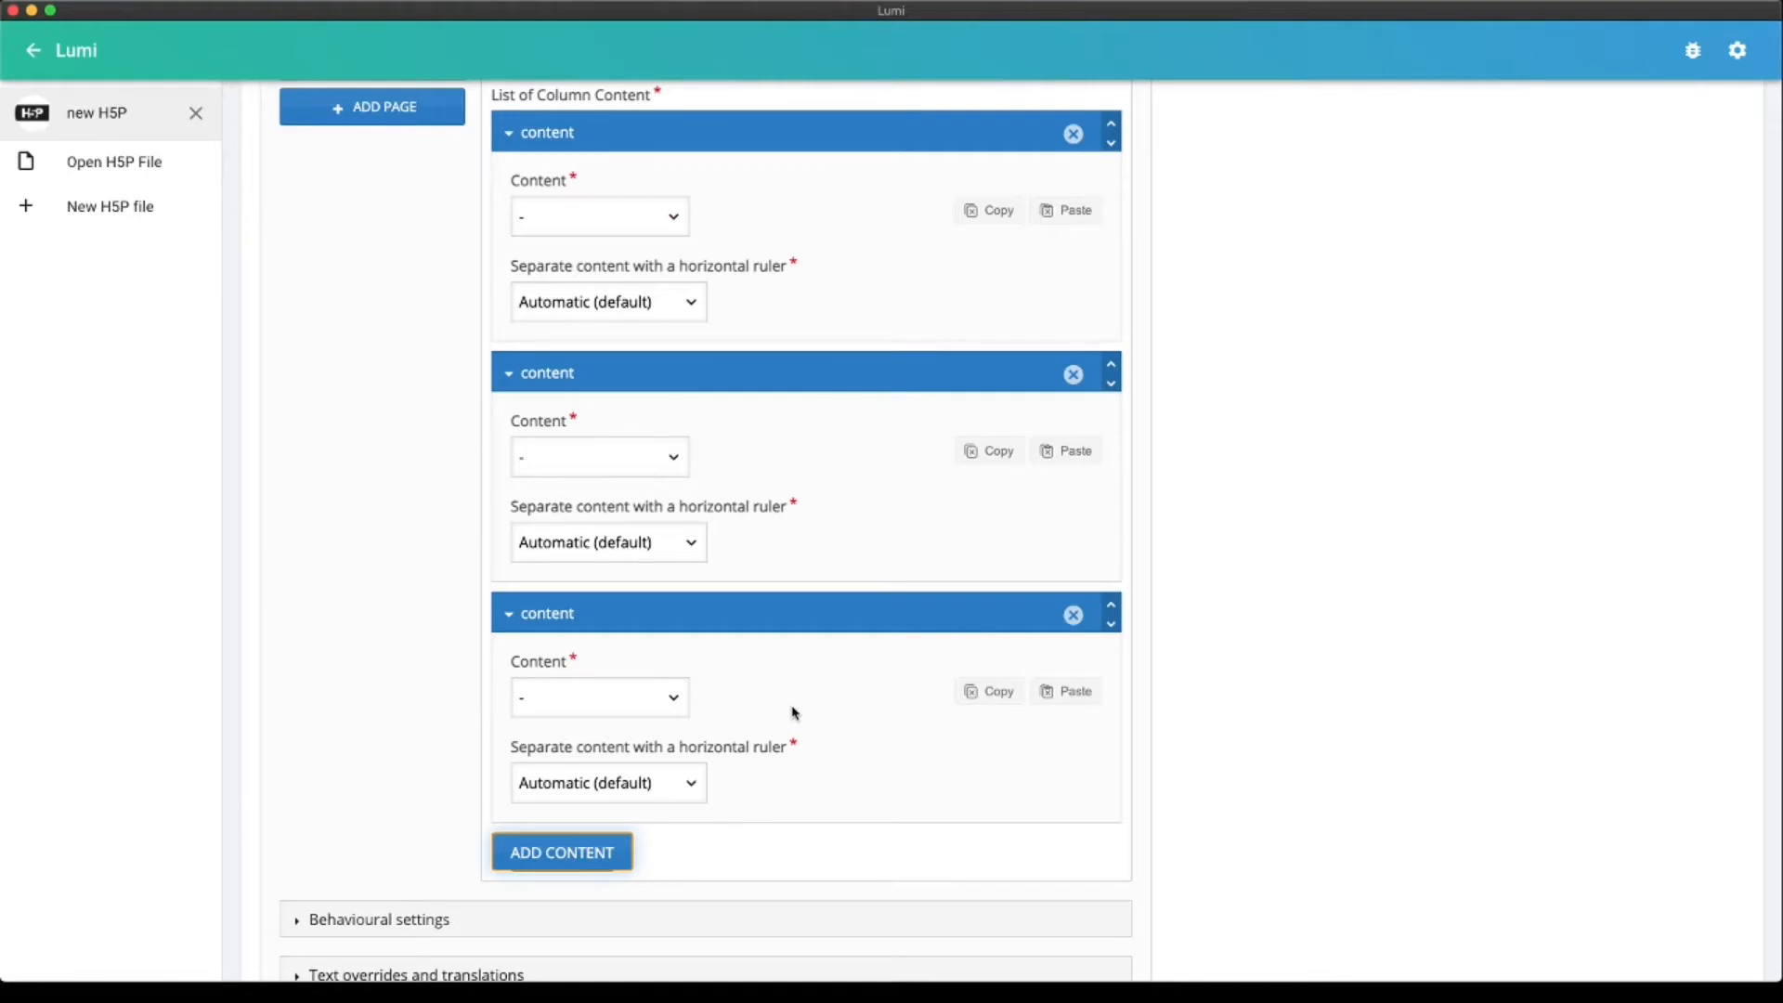
Look through the content types offered for the first page's first content block
scroll(796, 709, "up", 3)
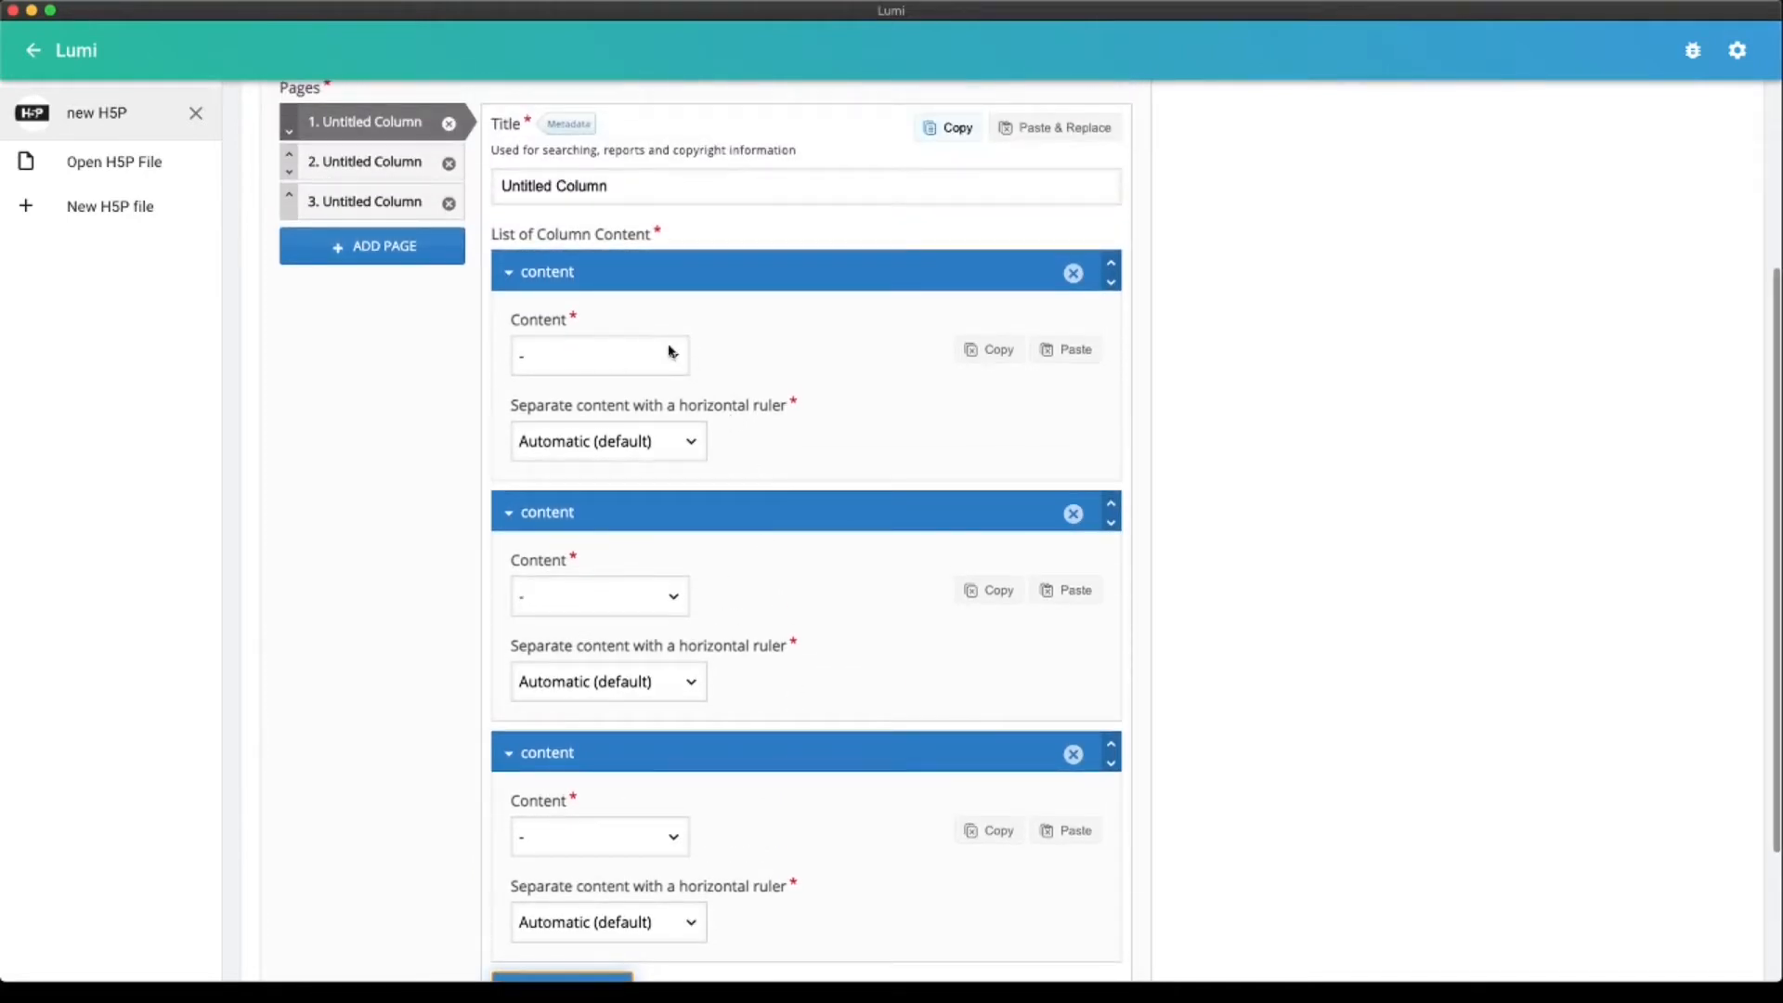
left_click(676, 360)
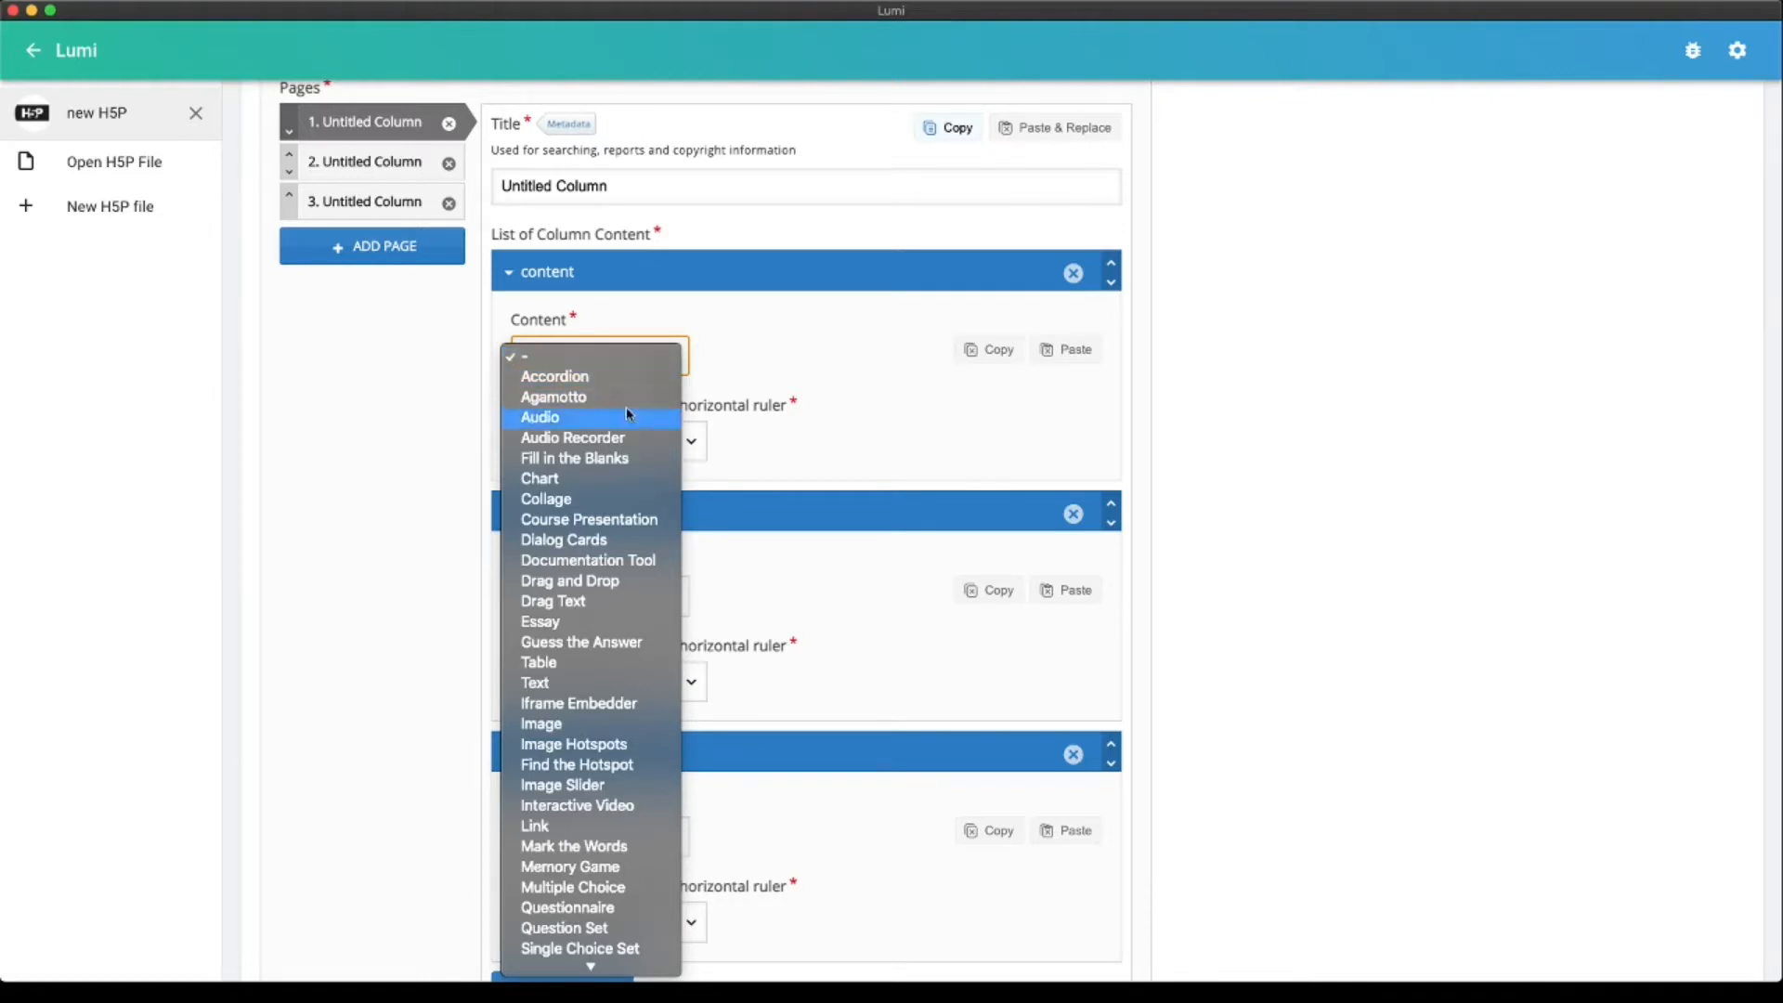
scroll(657, 713, "down", 2)
scroll(656, 714, "down", 1)
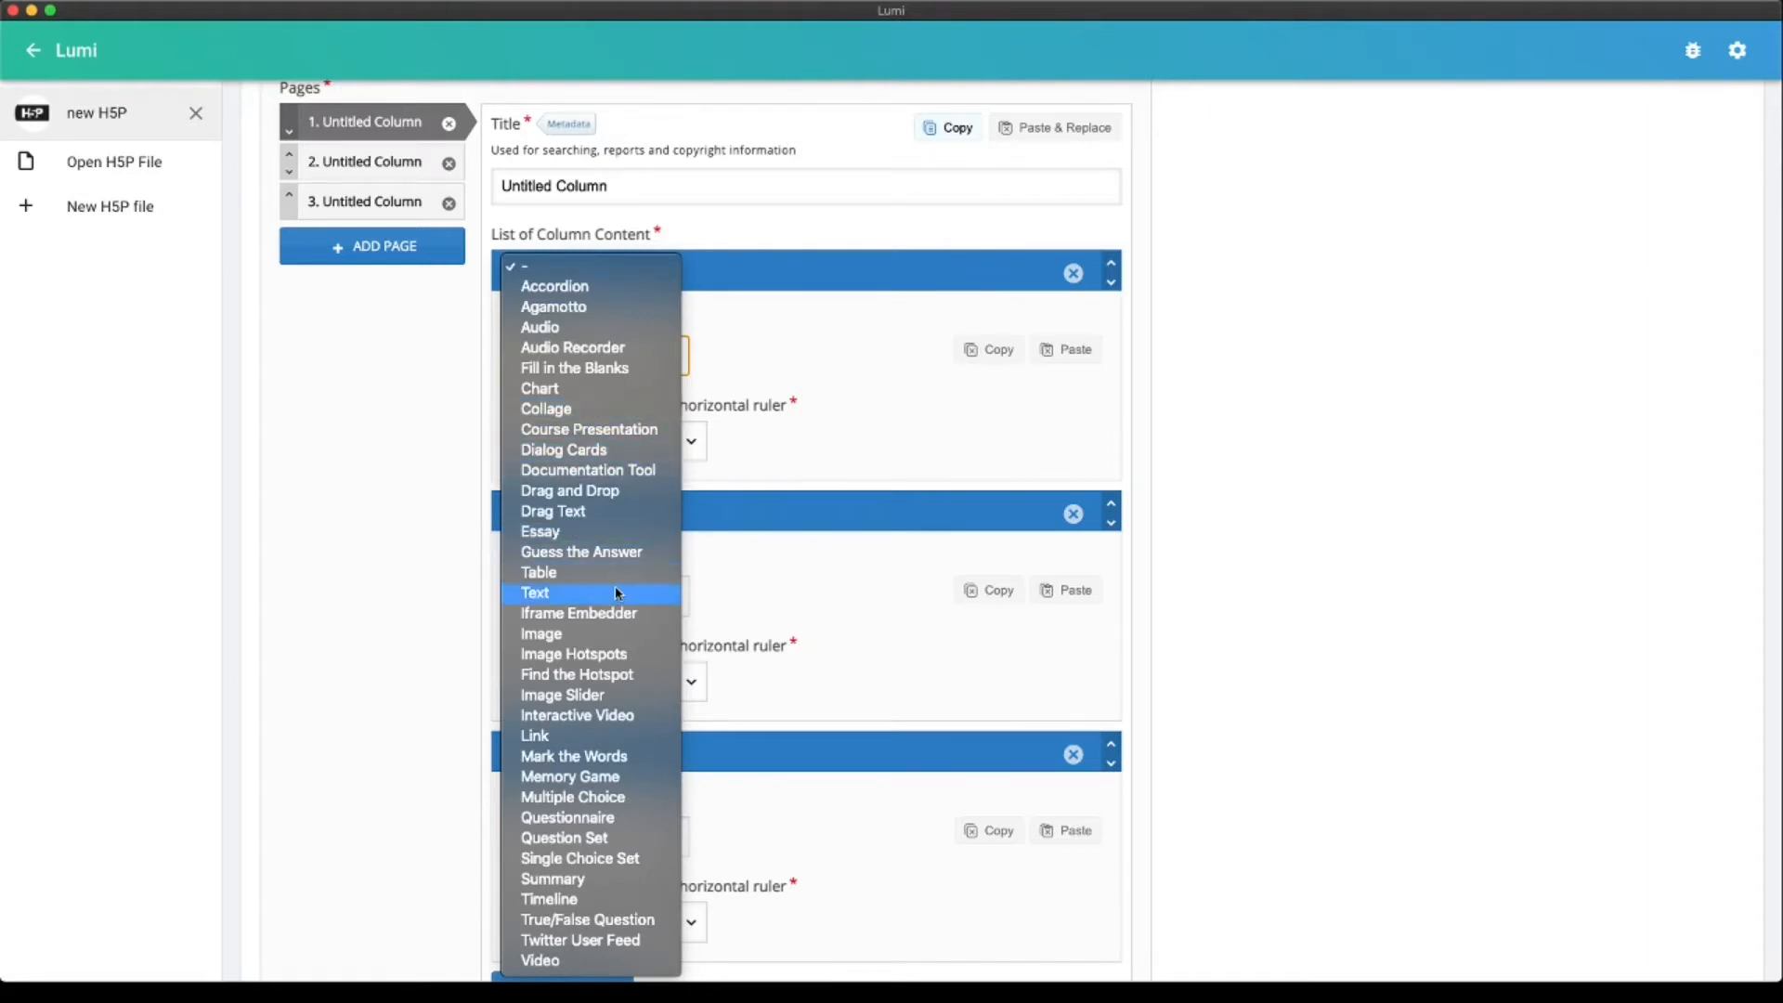
left_click(1005, 452)
Expand the book's behavioural settings and review the table of contents, progress and summary options
scroll(888, 450, "down", 3)
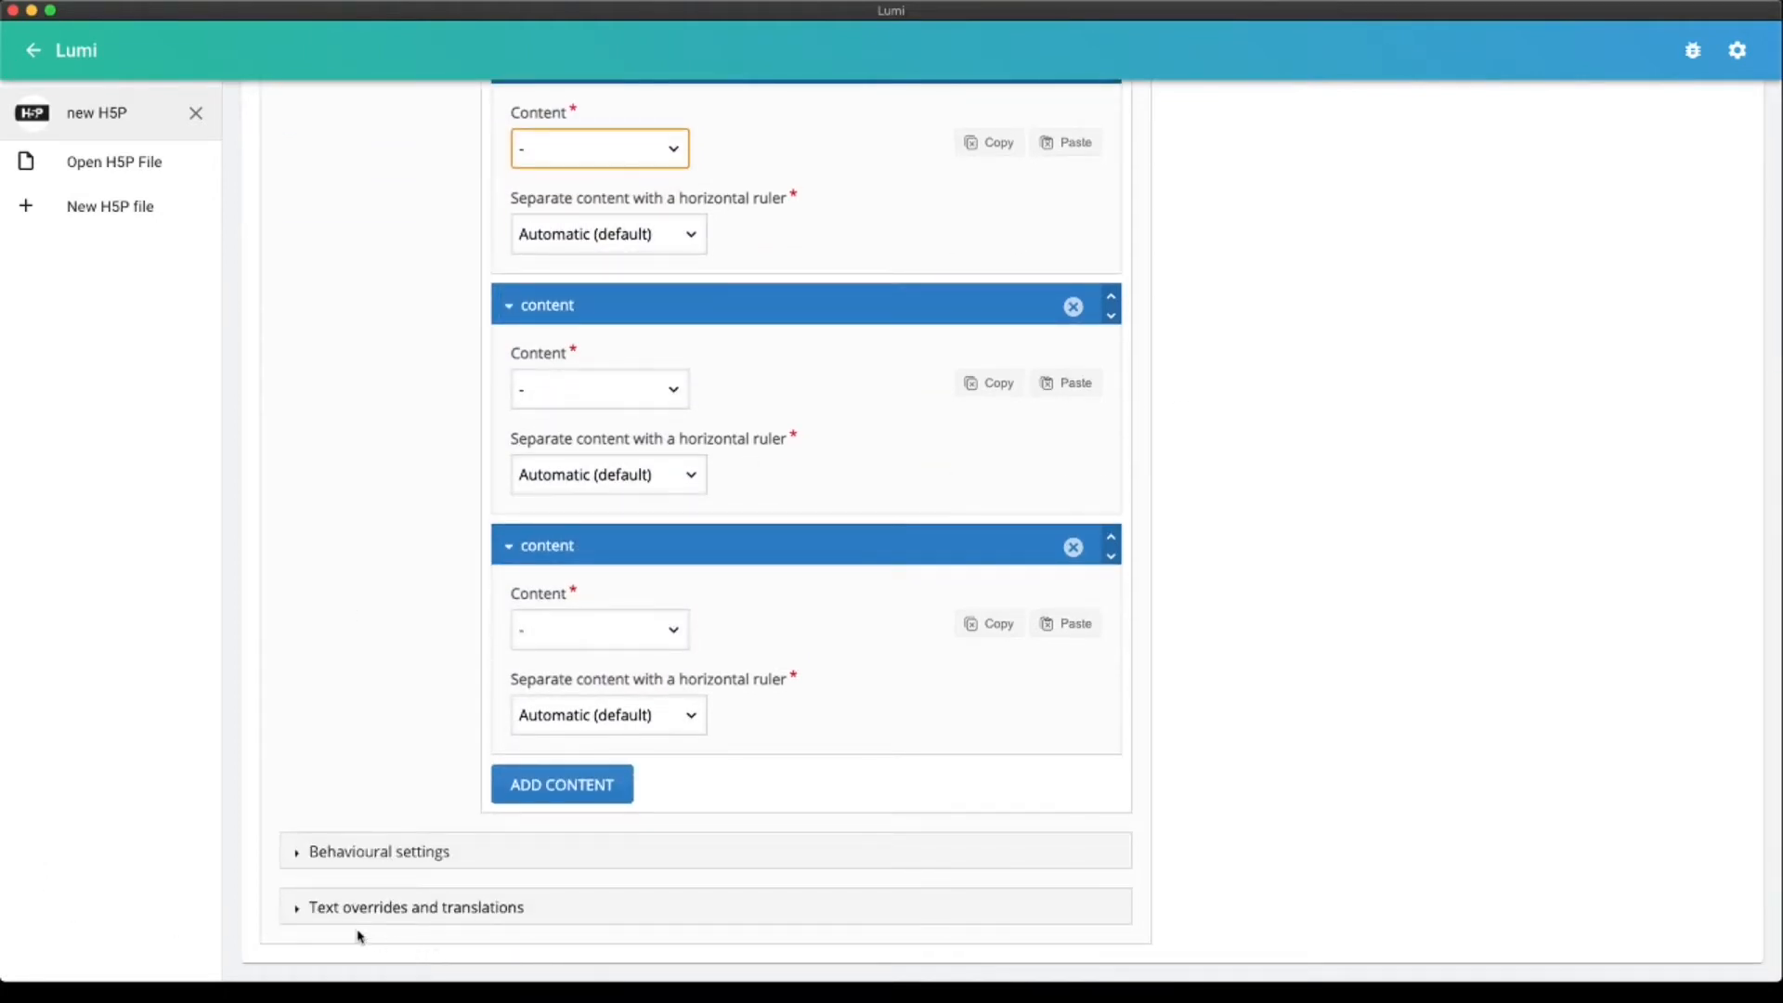
left_click(297, 855)
scroll(298, 854, "down", 3)
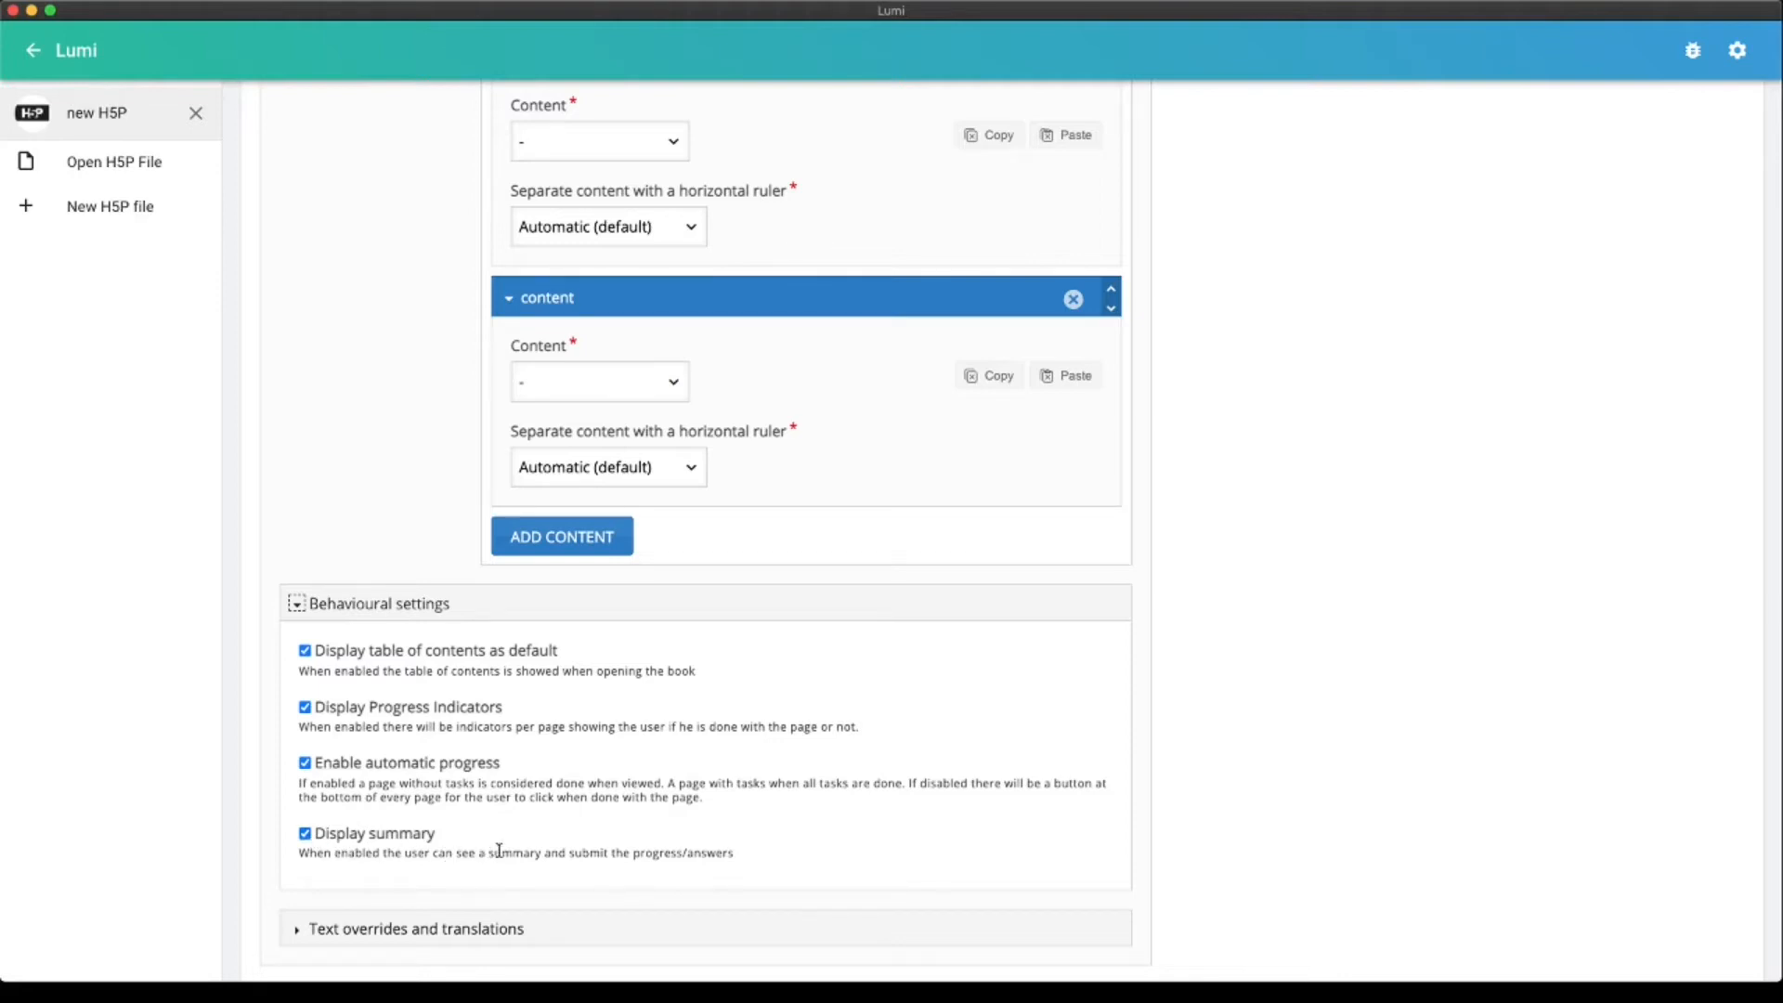
scroll(773, 833, "down", 1)
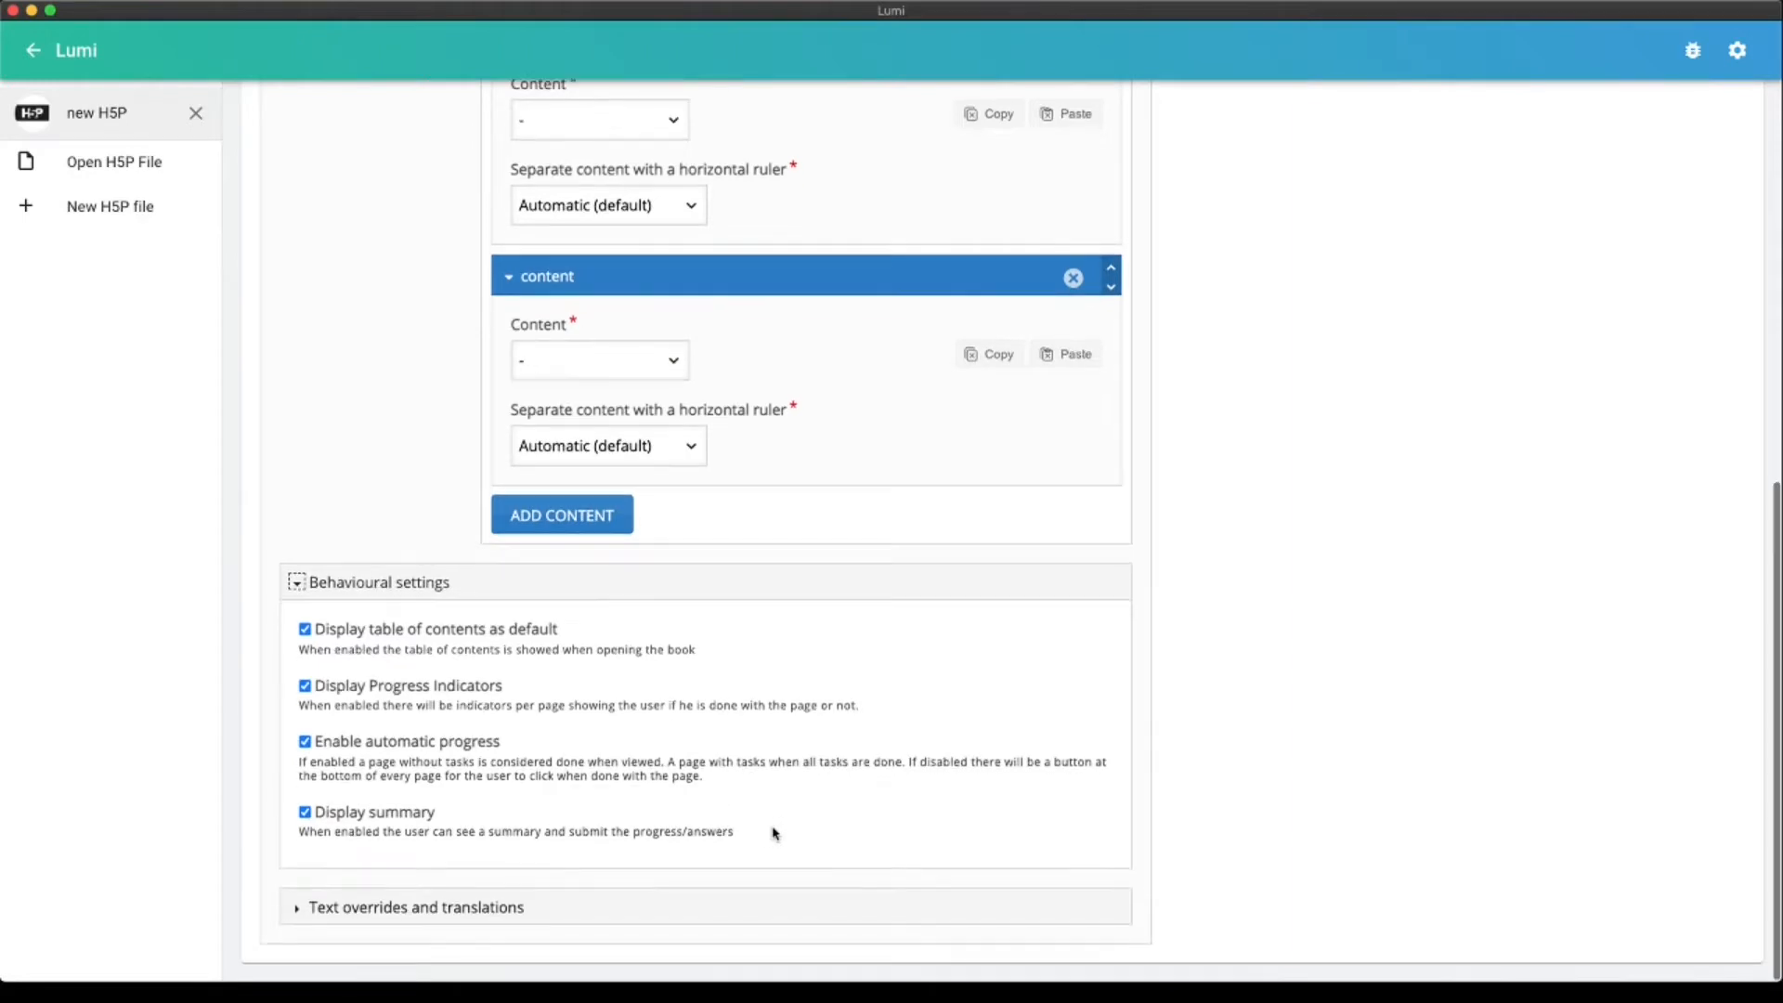
Expand the text overrides and translations, review the available languages and choose English
left_click(299, 914)
scroll(889, 806, "down", 2)
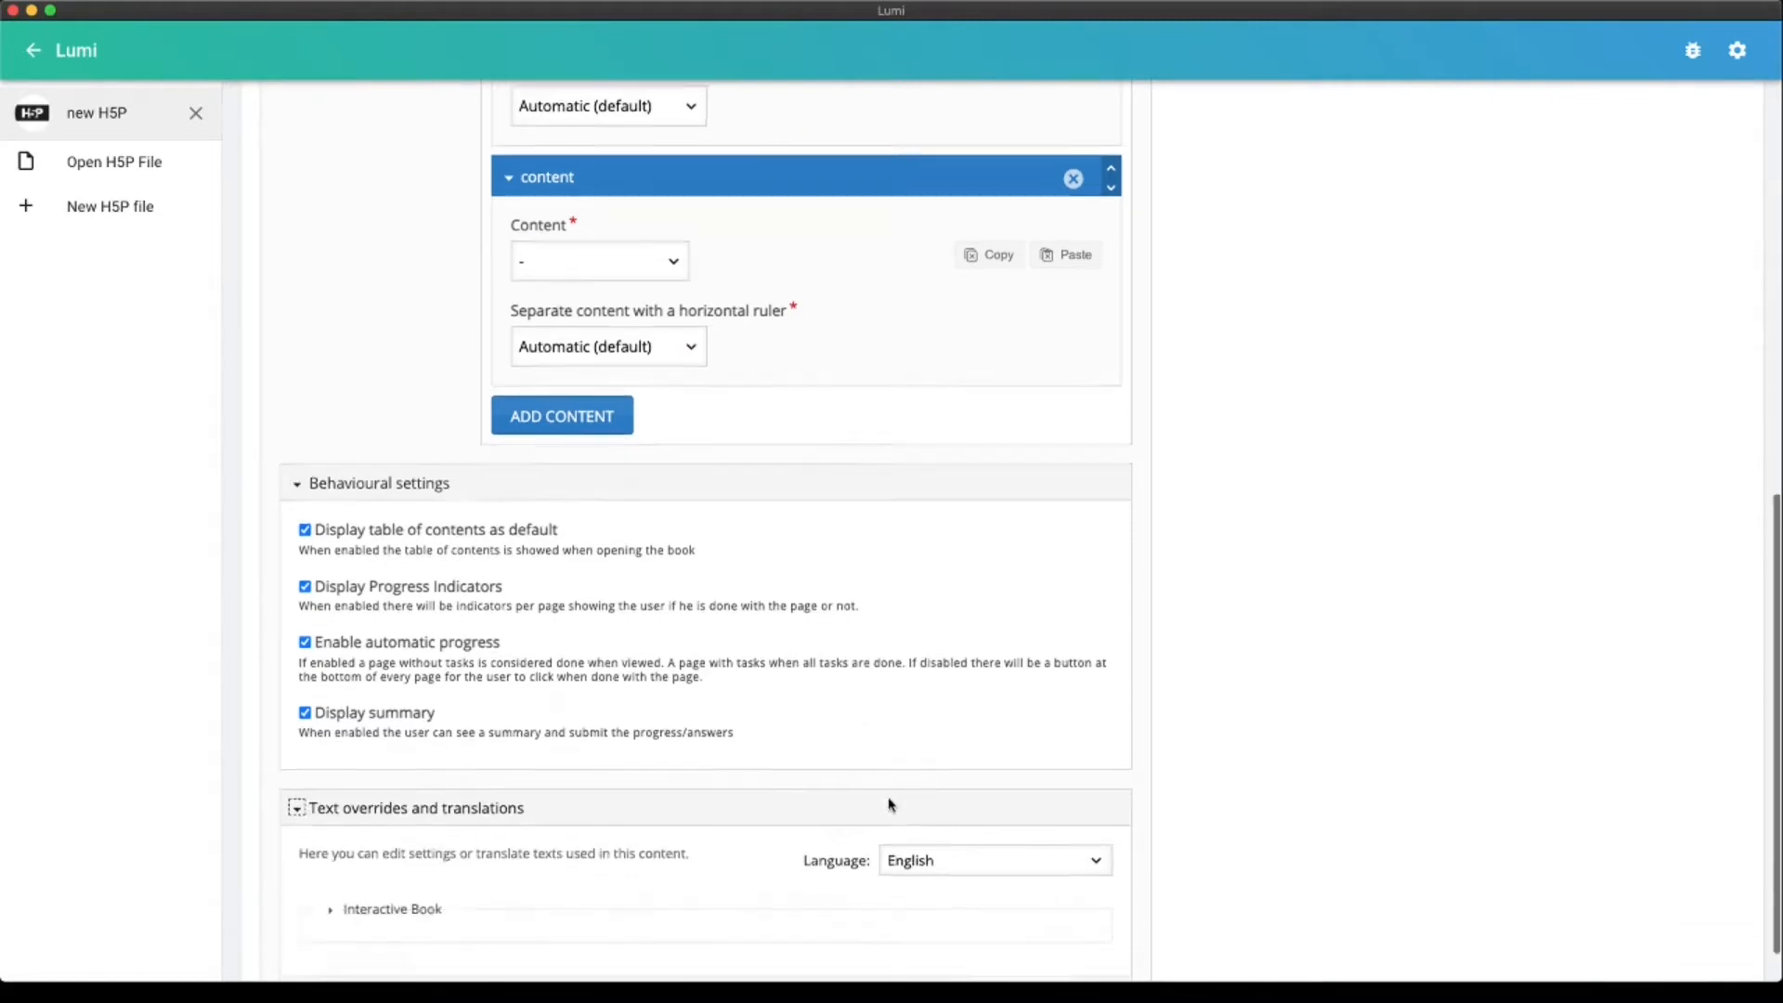
scroll(889, 805, "down", 1)
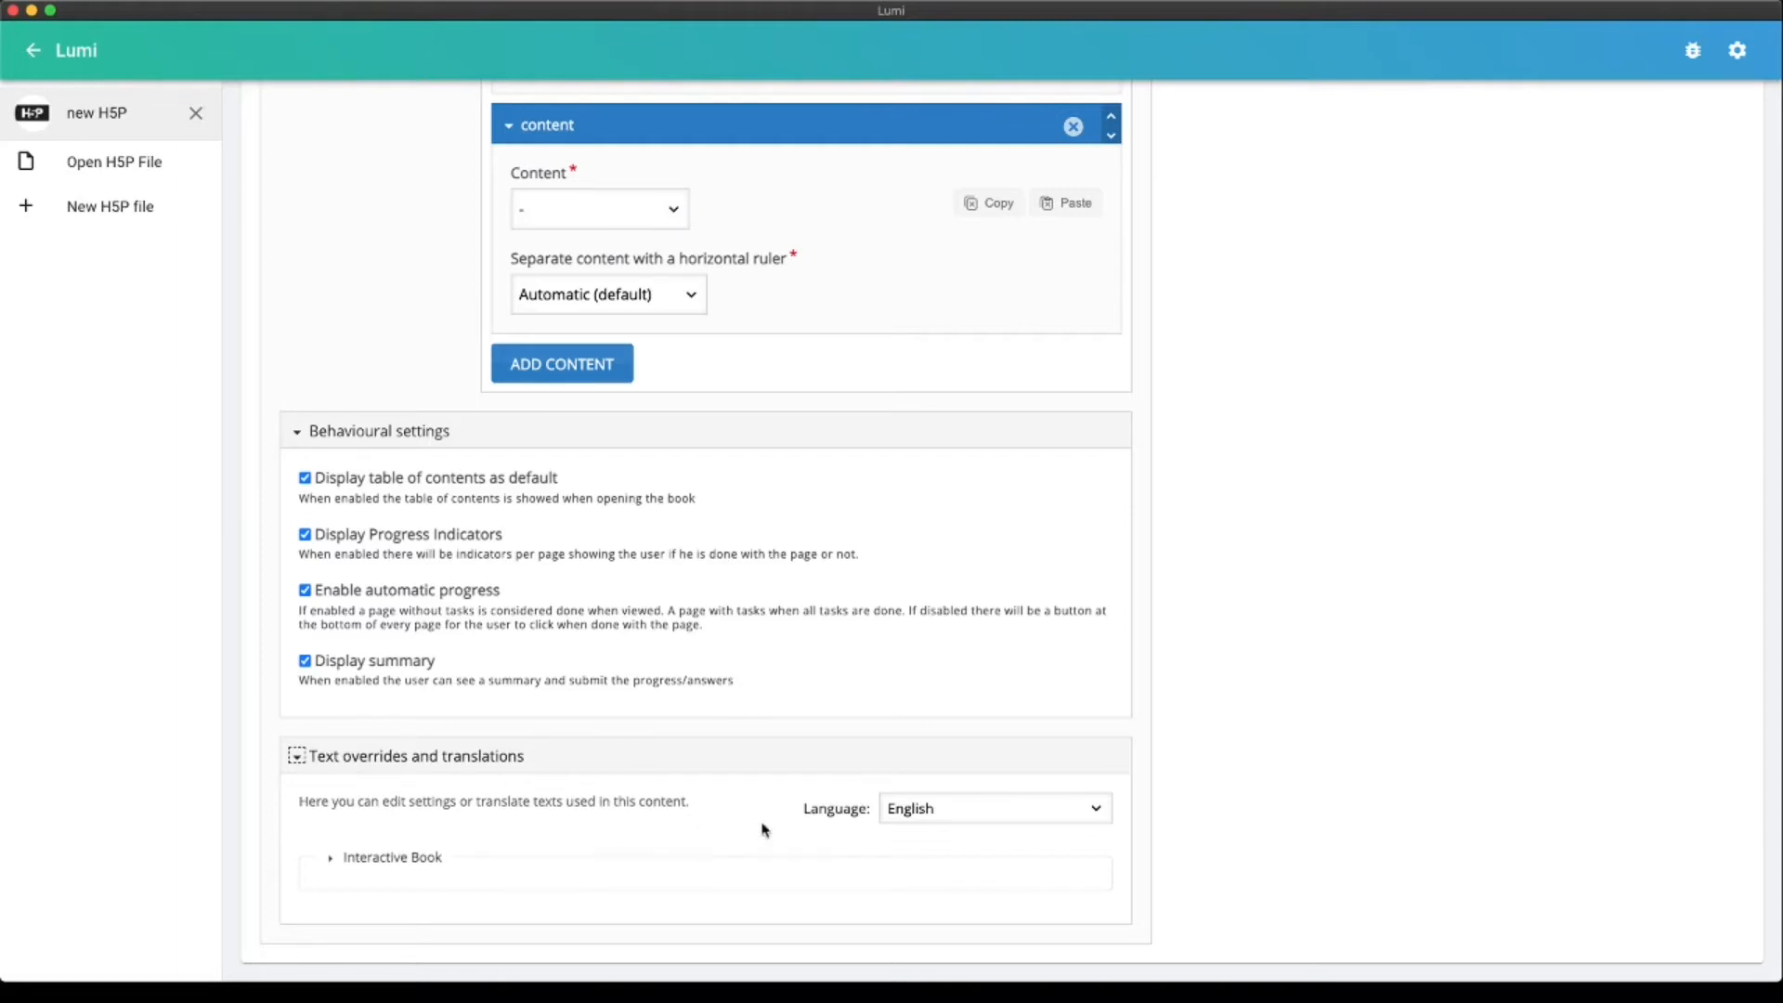
left_click(1095, 811)
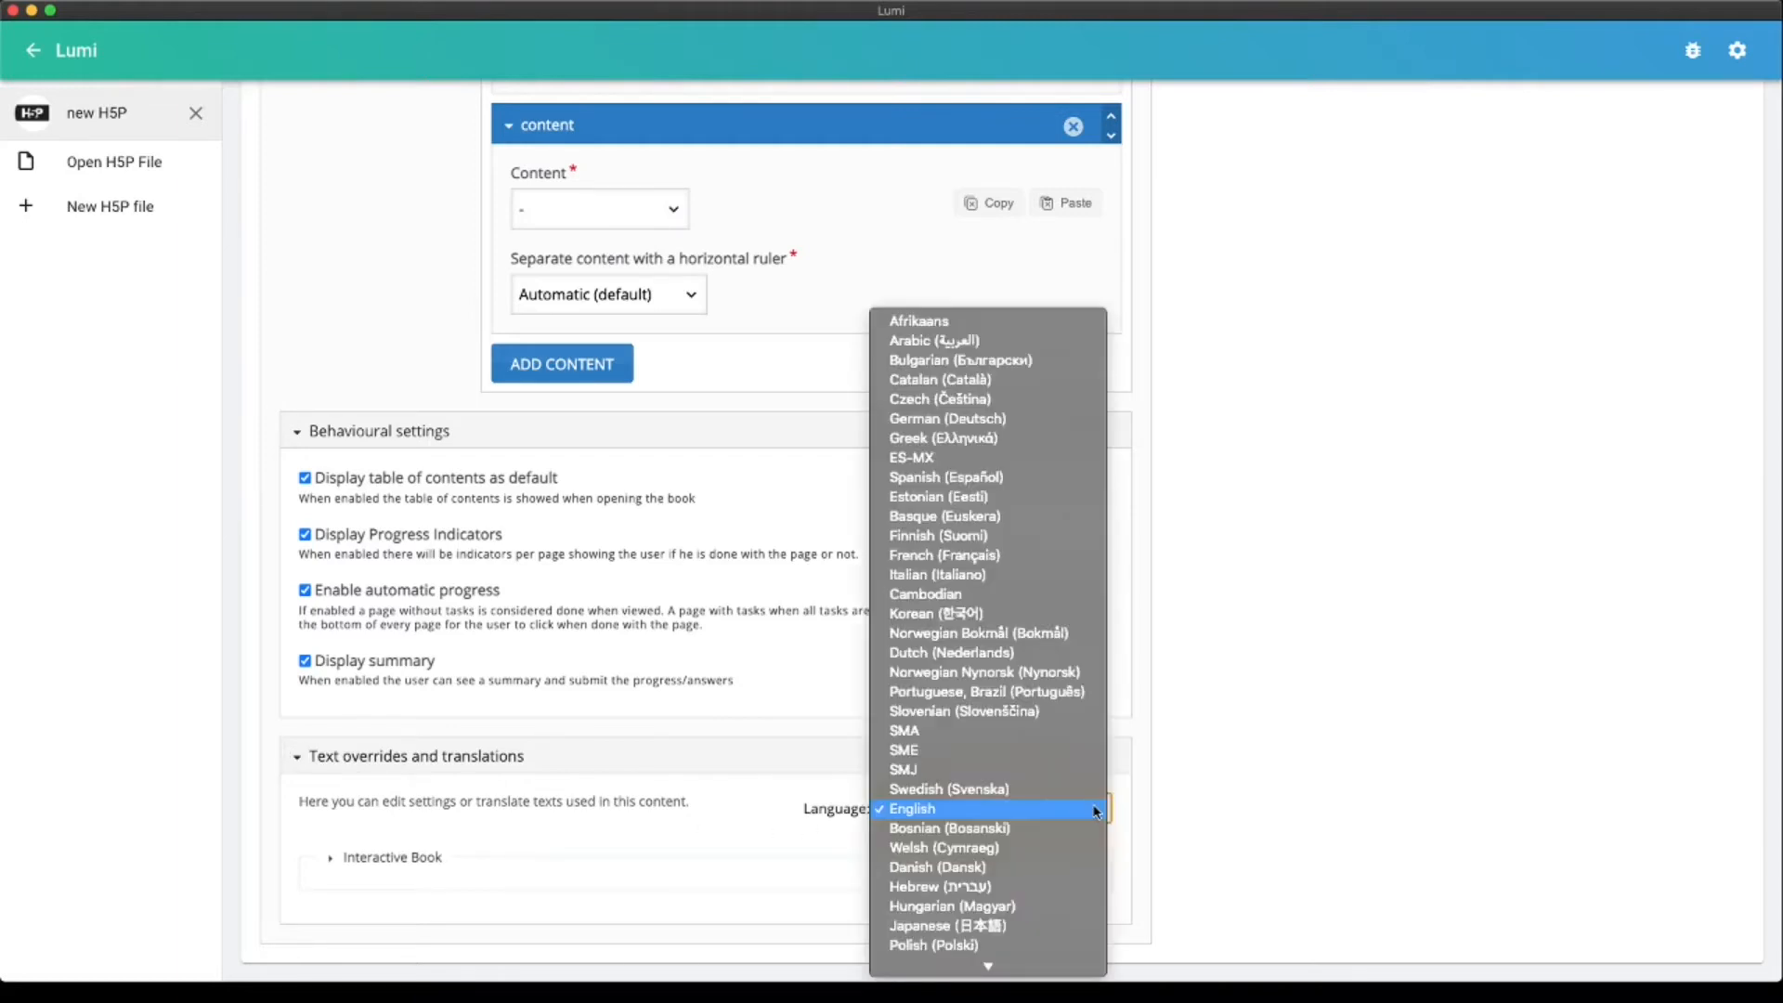
scroll(1095, 811, "down", 3)
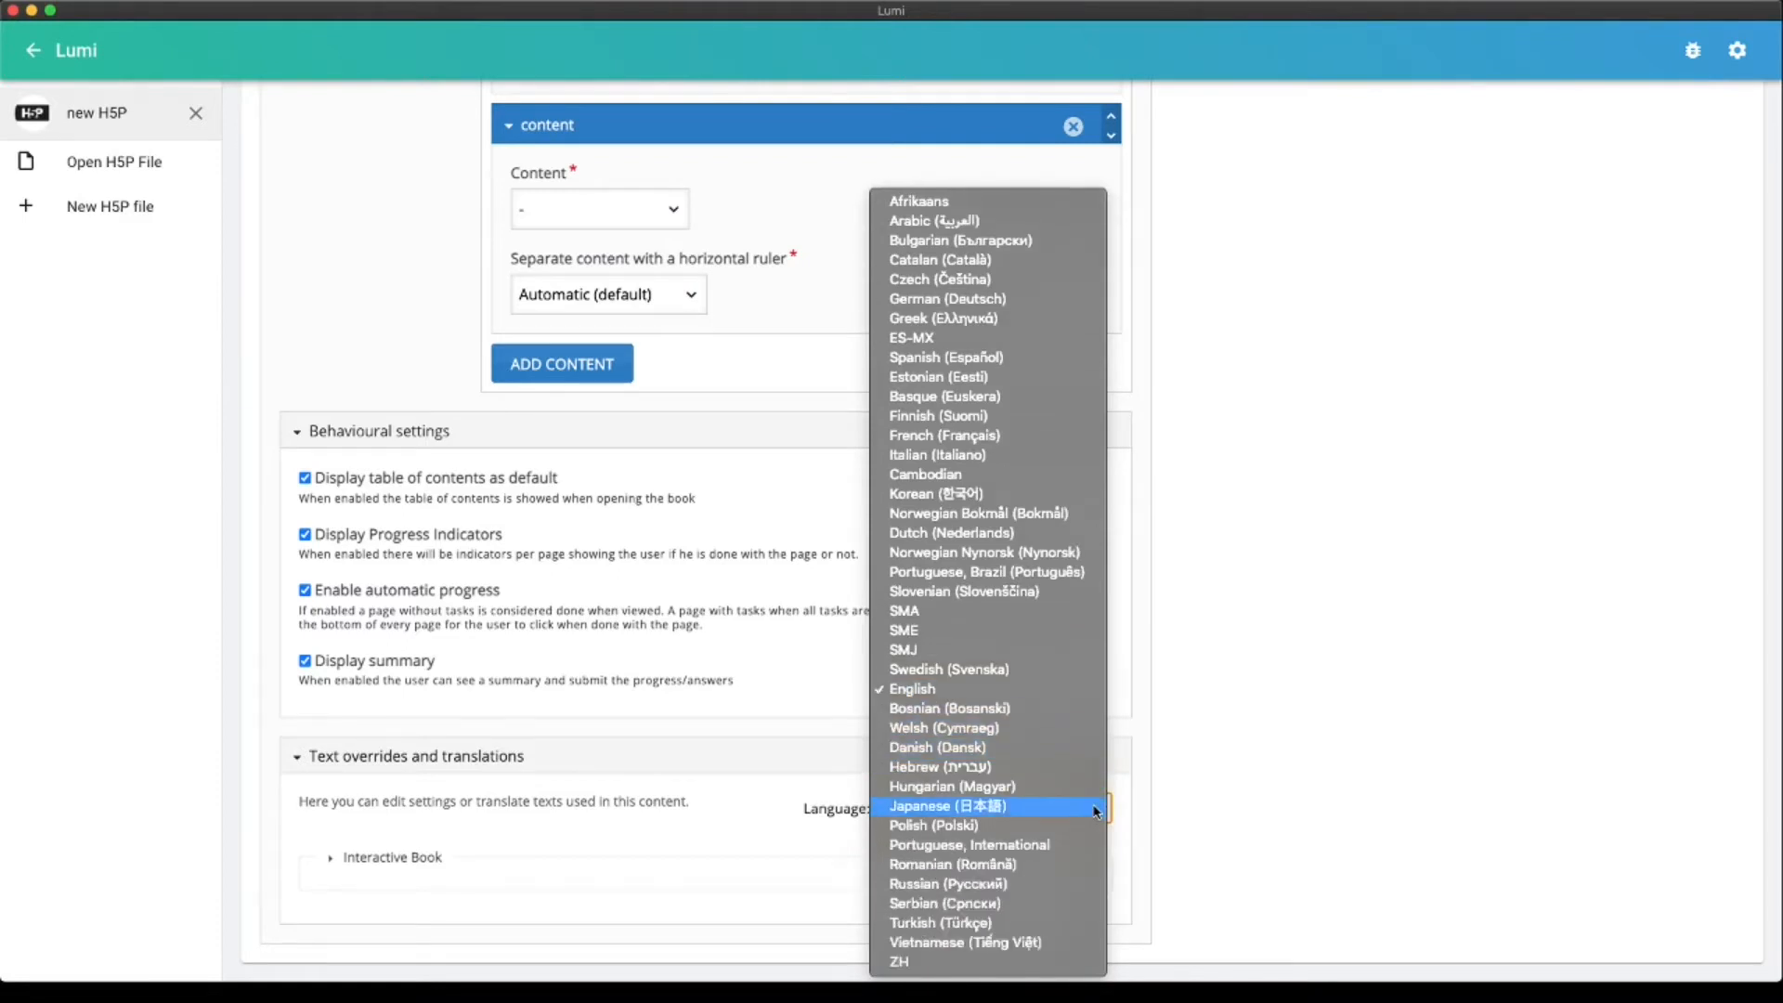
left_click(1002, 692)
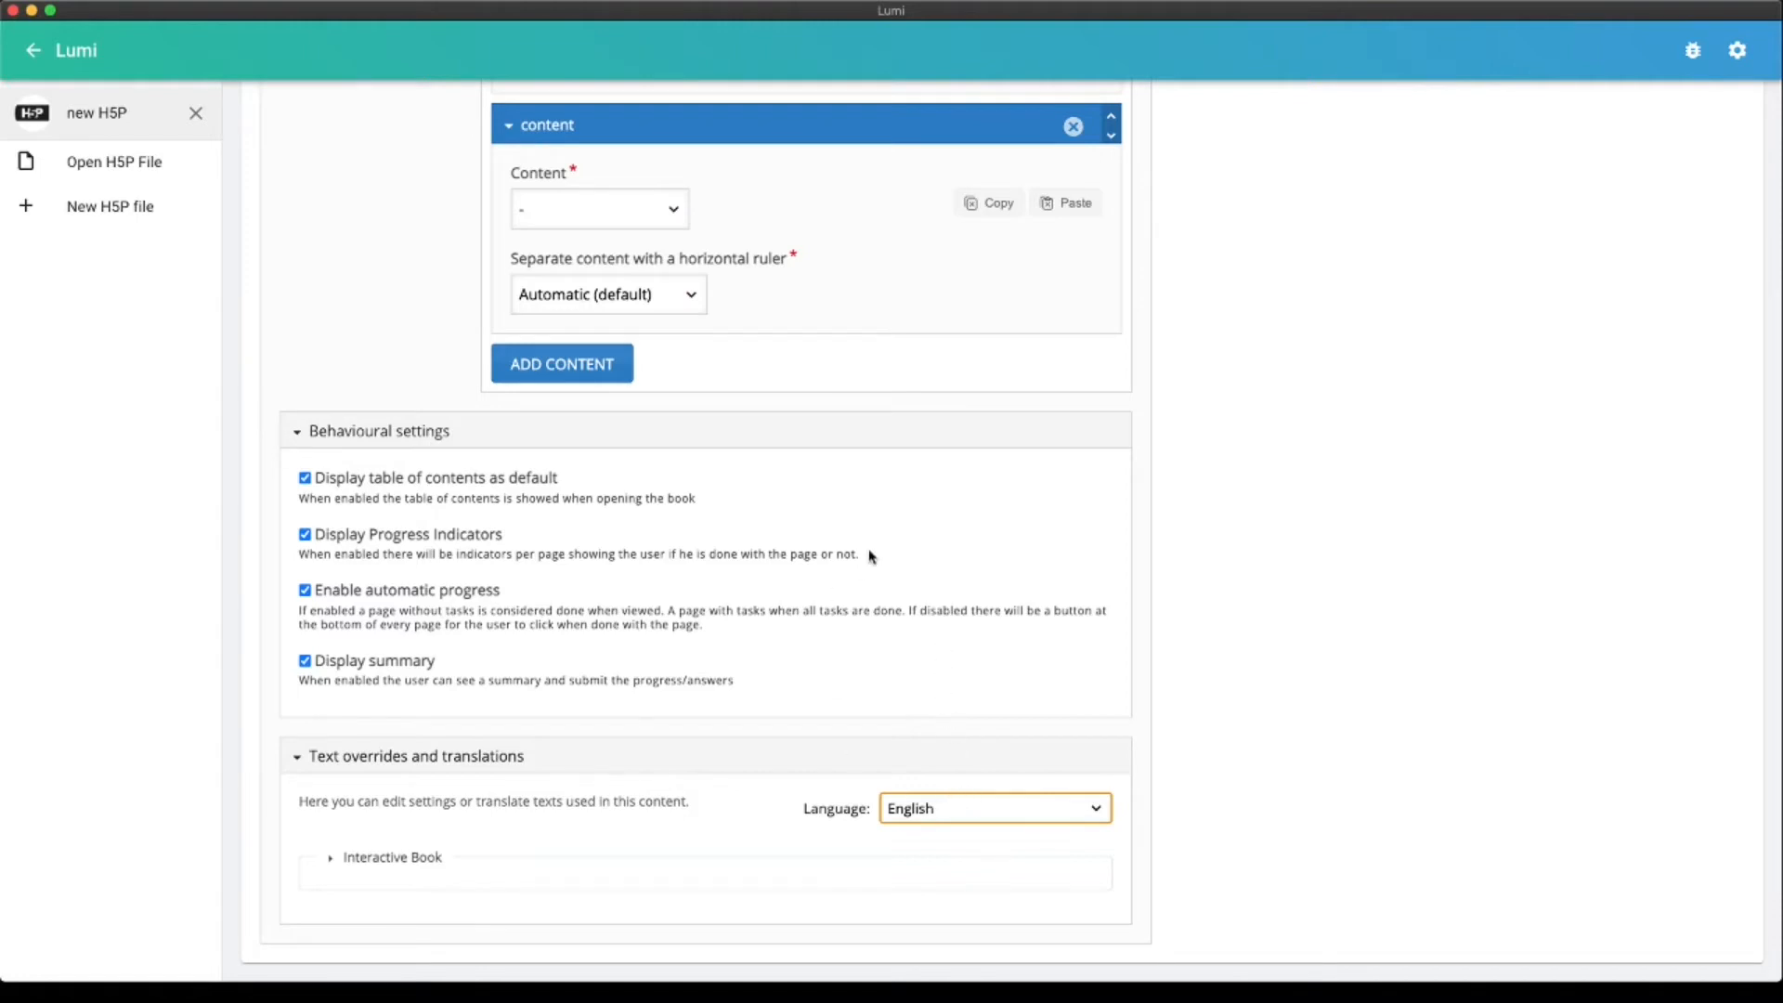
Enter "Name of the book" as the interactive book's title
scroll(871, 555, "up", 15)
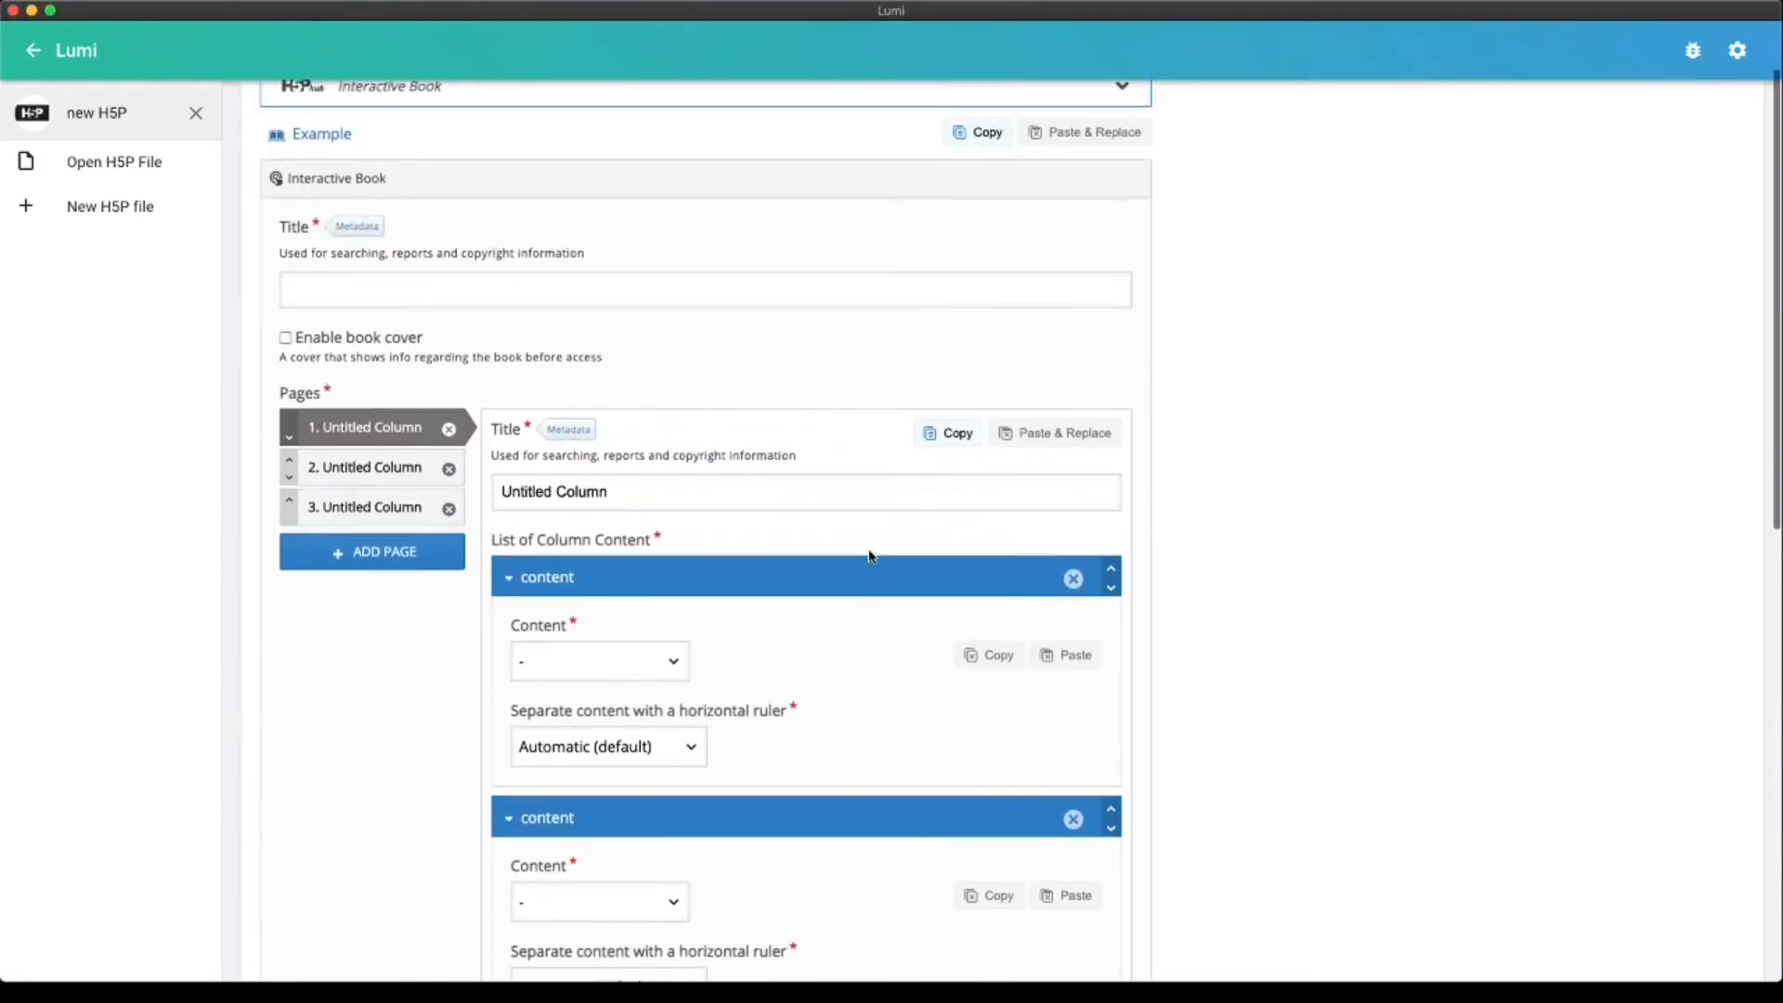
left_click(499, 385)
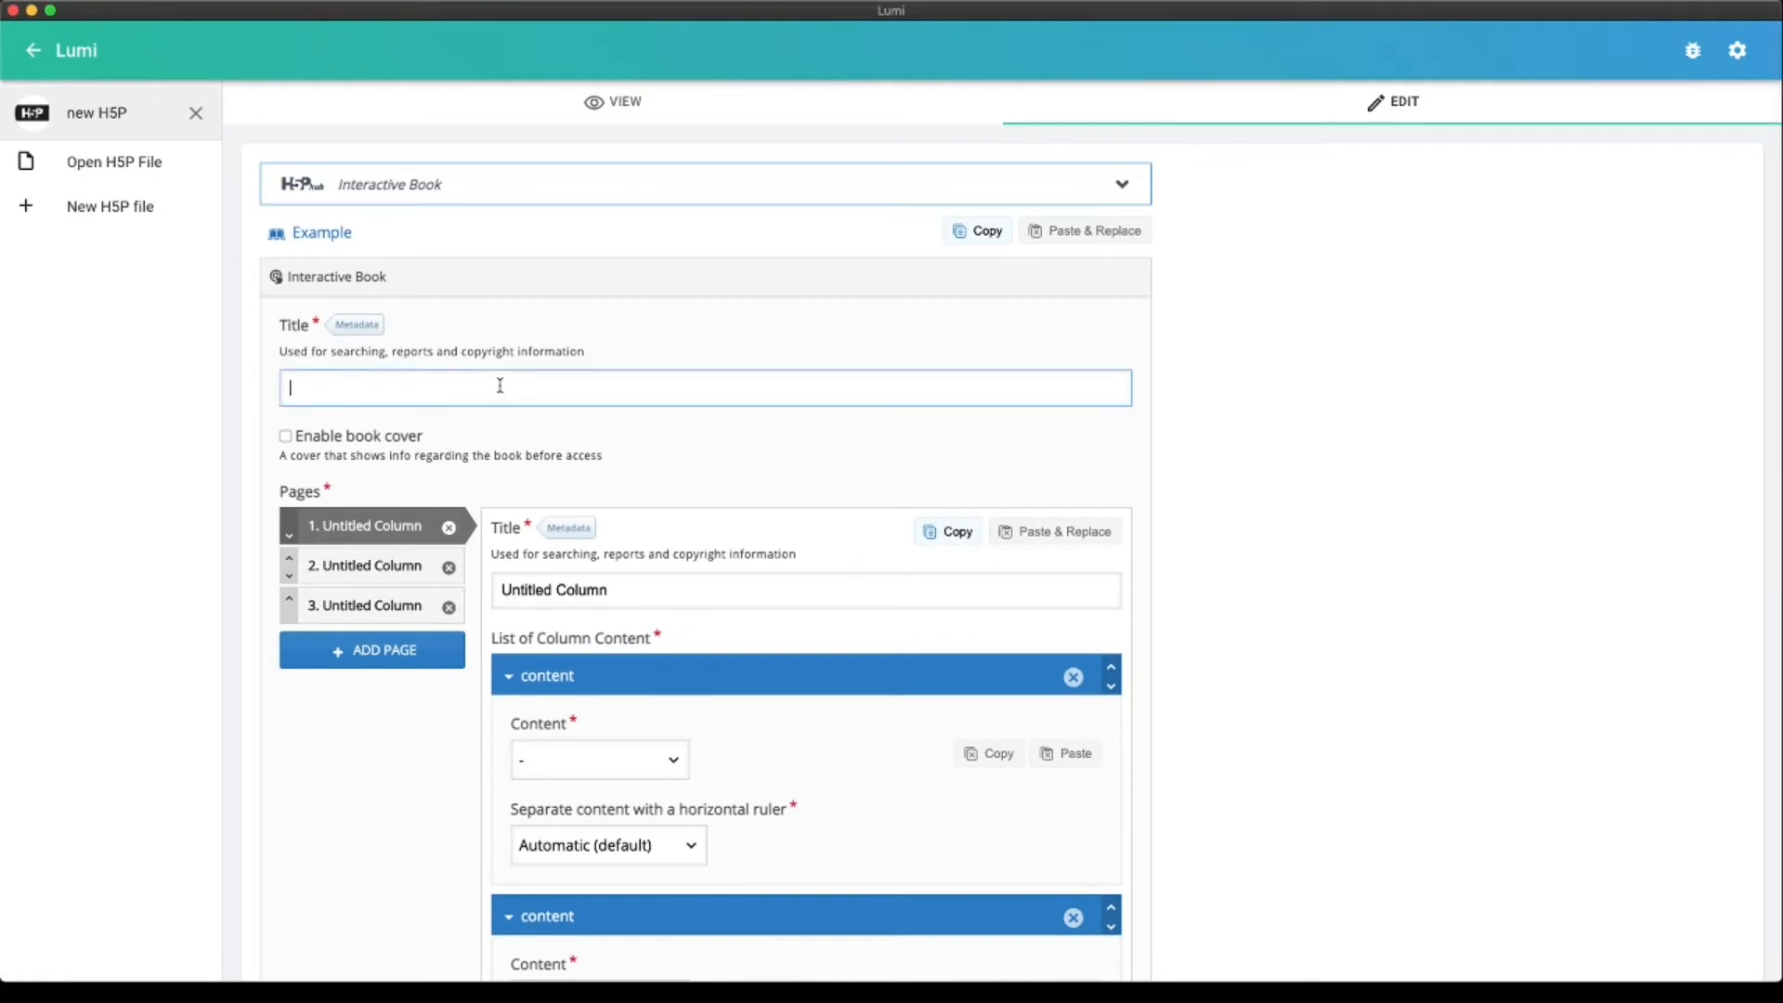
type("Name of the book")
Rename the book's first page to "Introduction"
left_click_drag(613, 589, 493, 588)
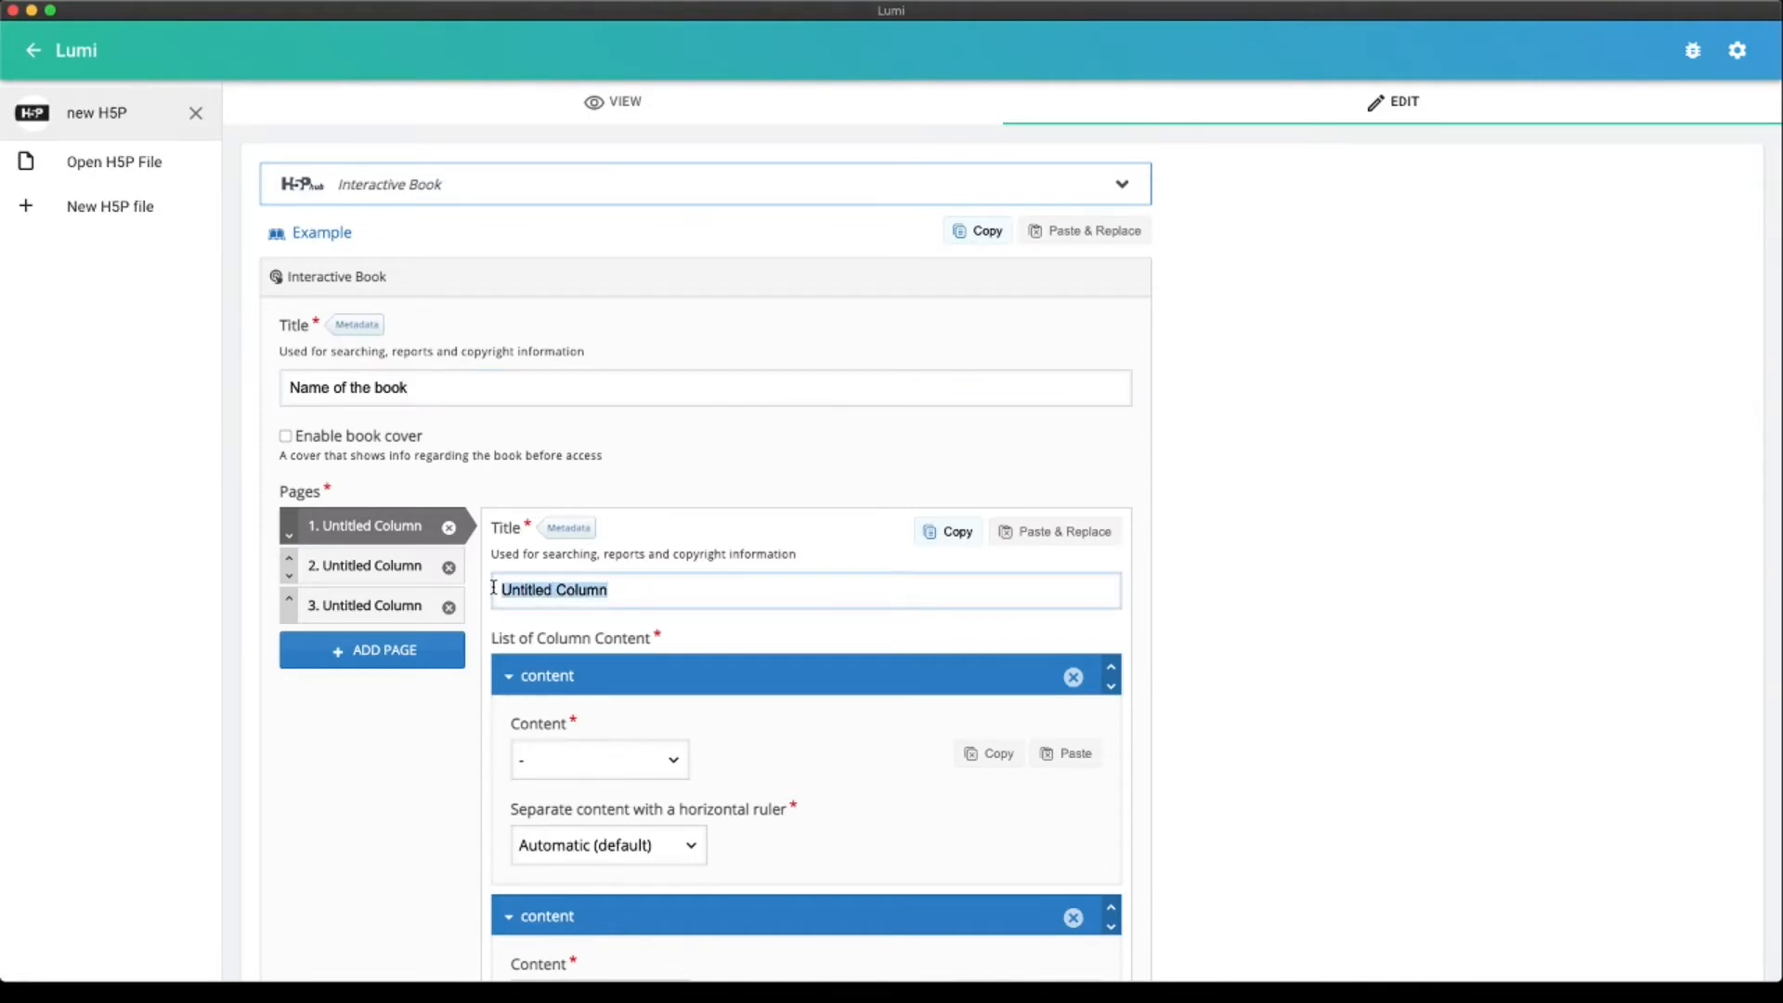
type("Intro")
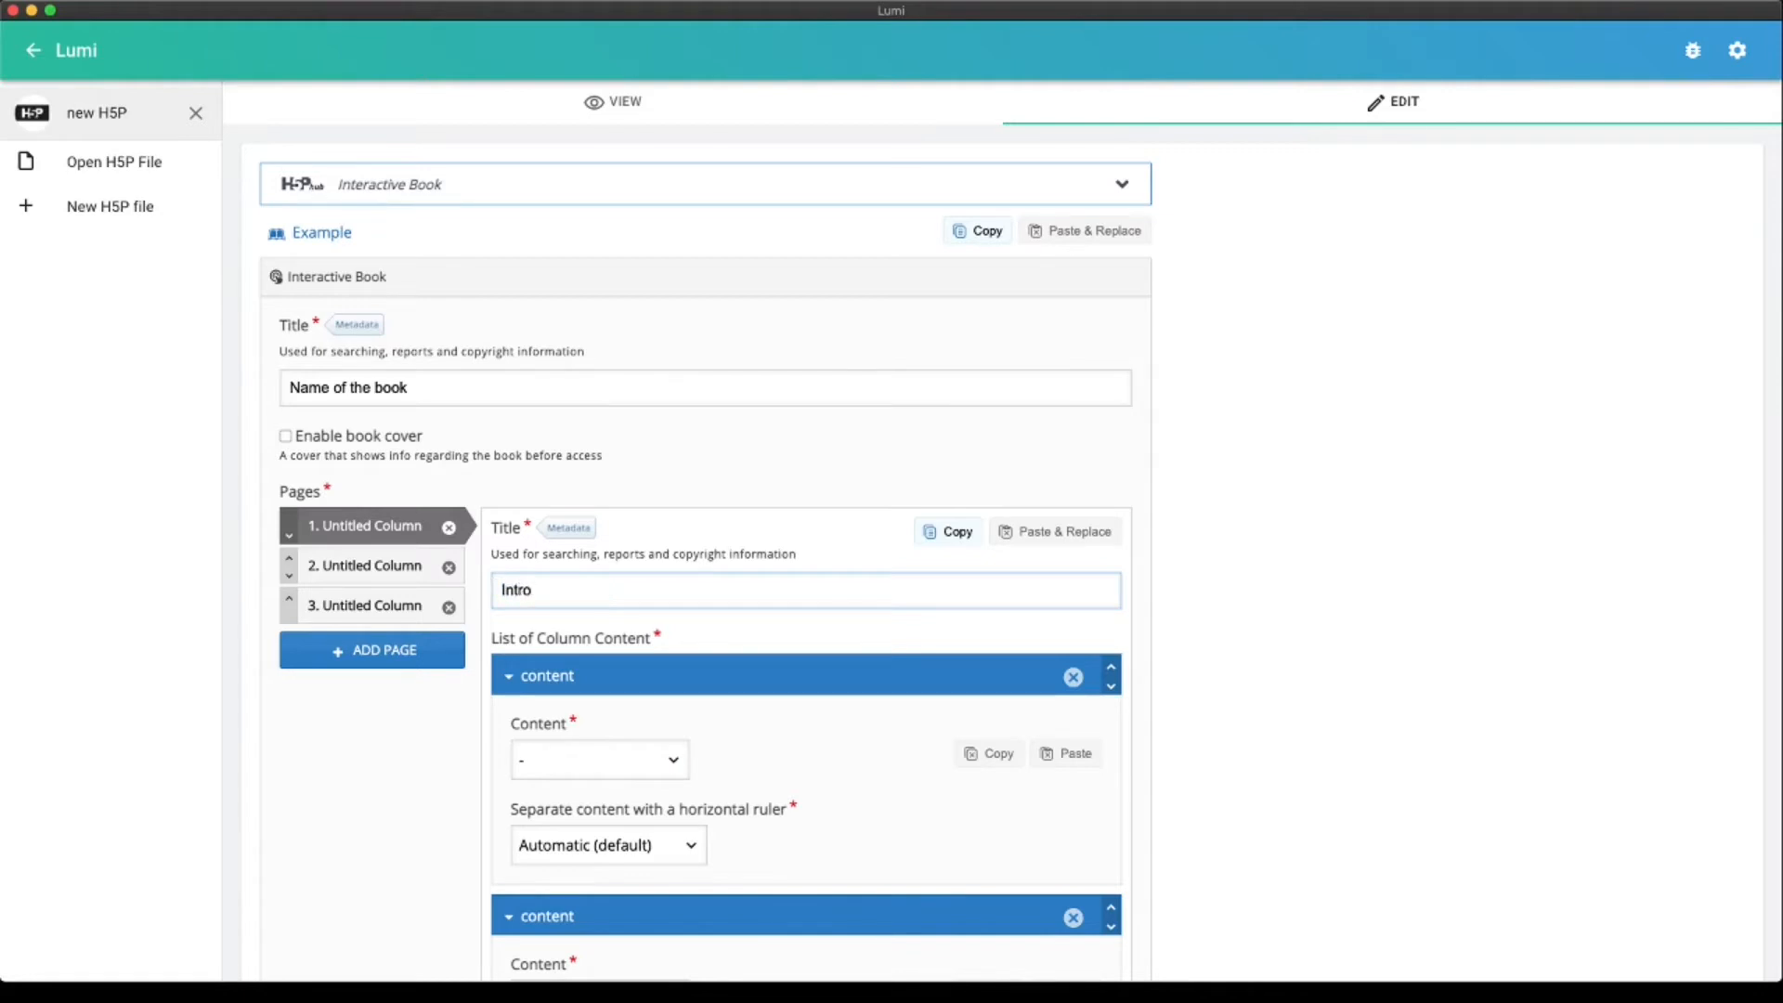
type("duction")
left_click(808, 638)
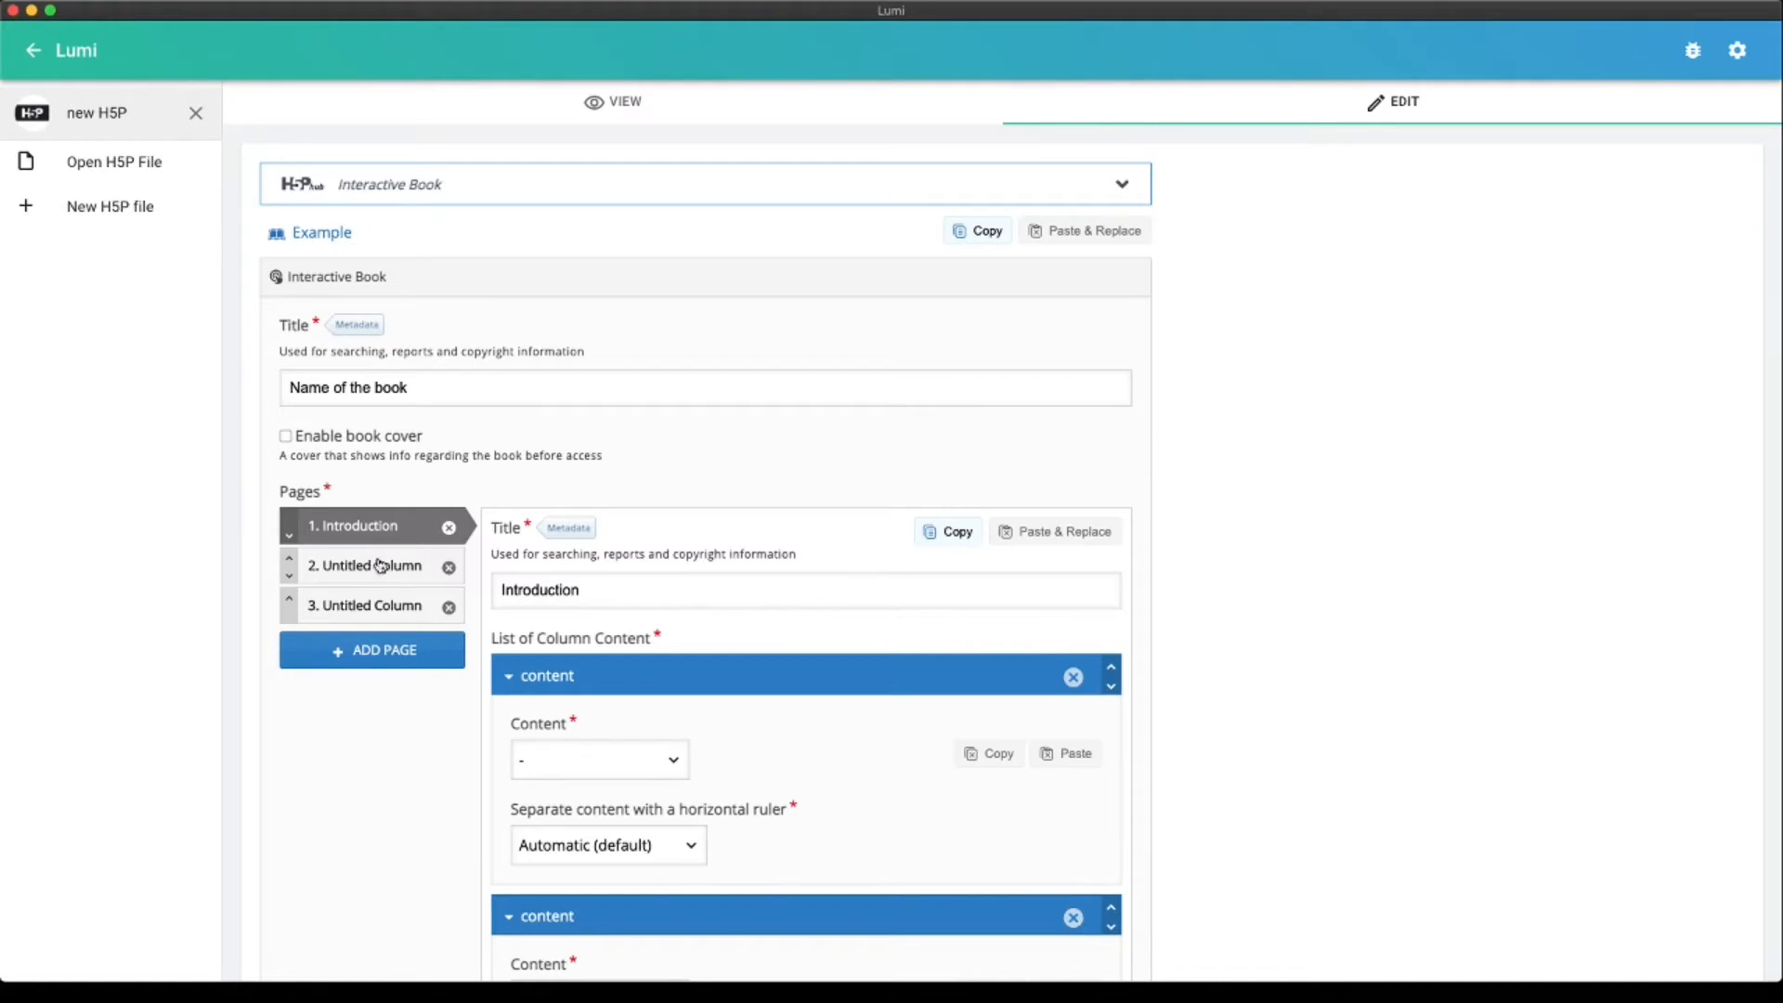
Set the Introduction page's first content block to the Text type
left_click(509, 684)
scroll(885, 780, "down", 5)
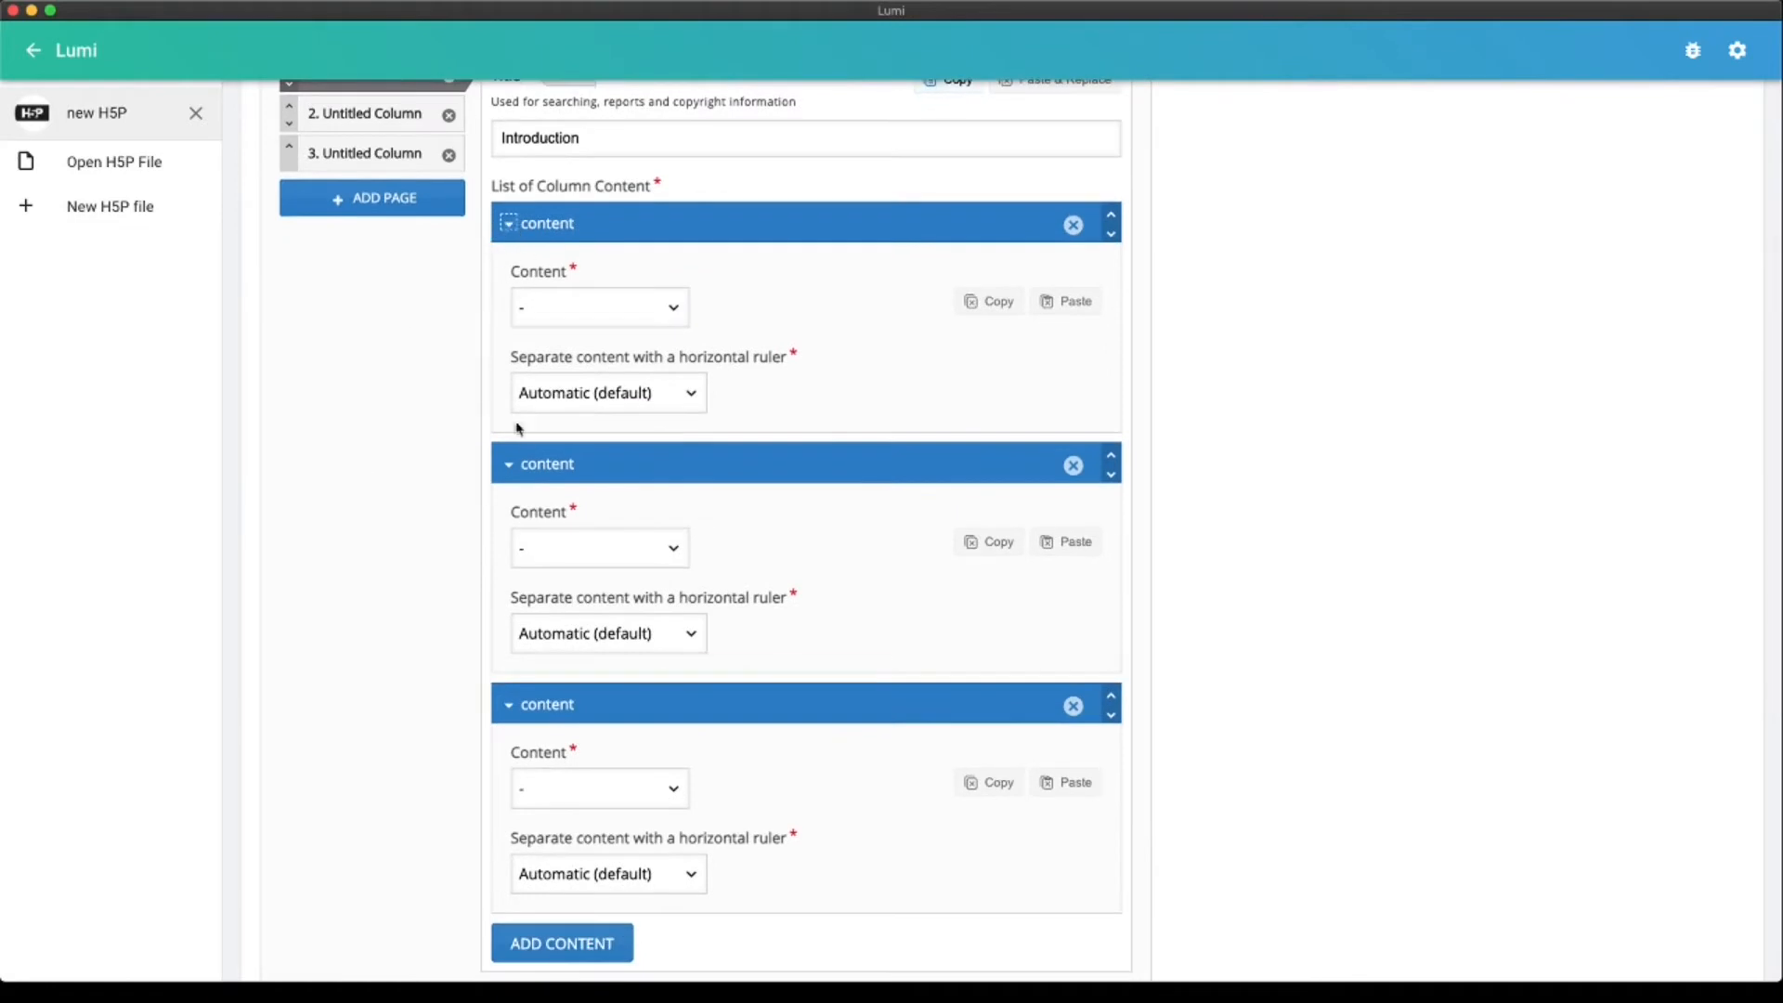
left_click(674, 313)
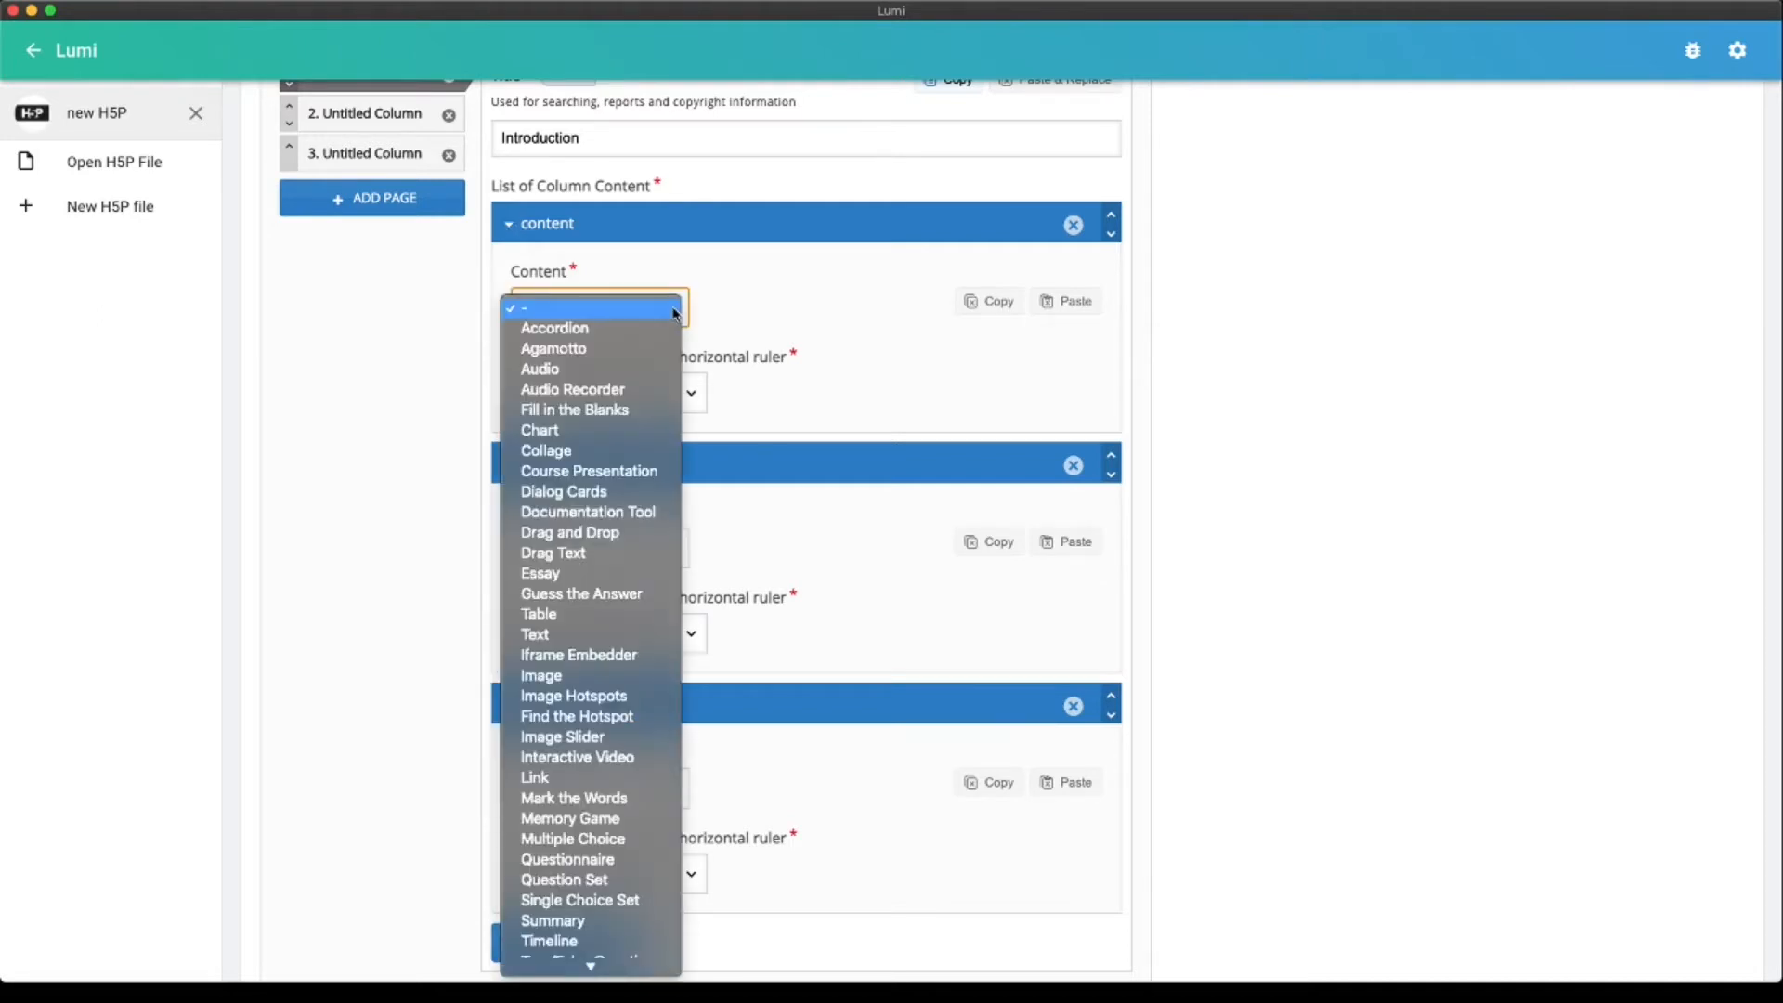
left_click(650, 639)
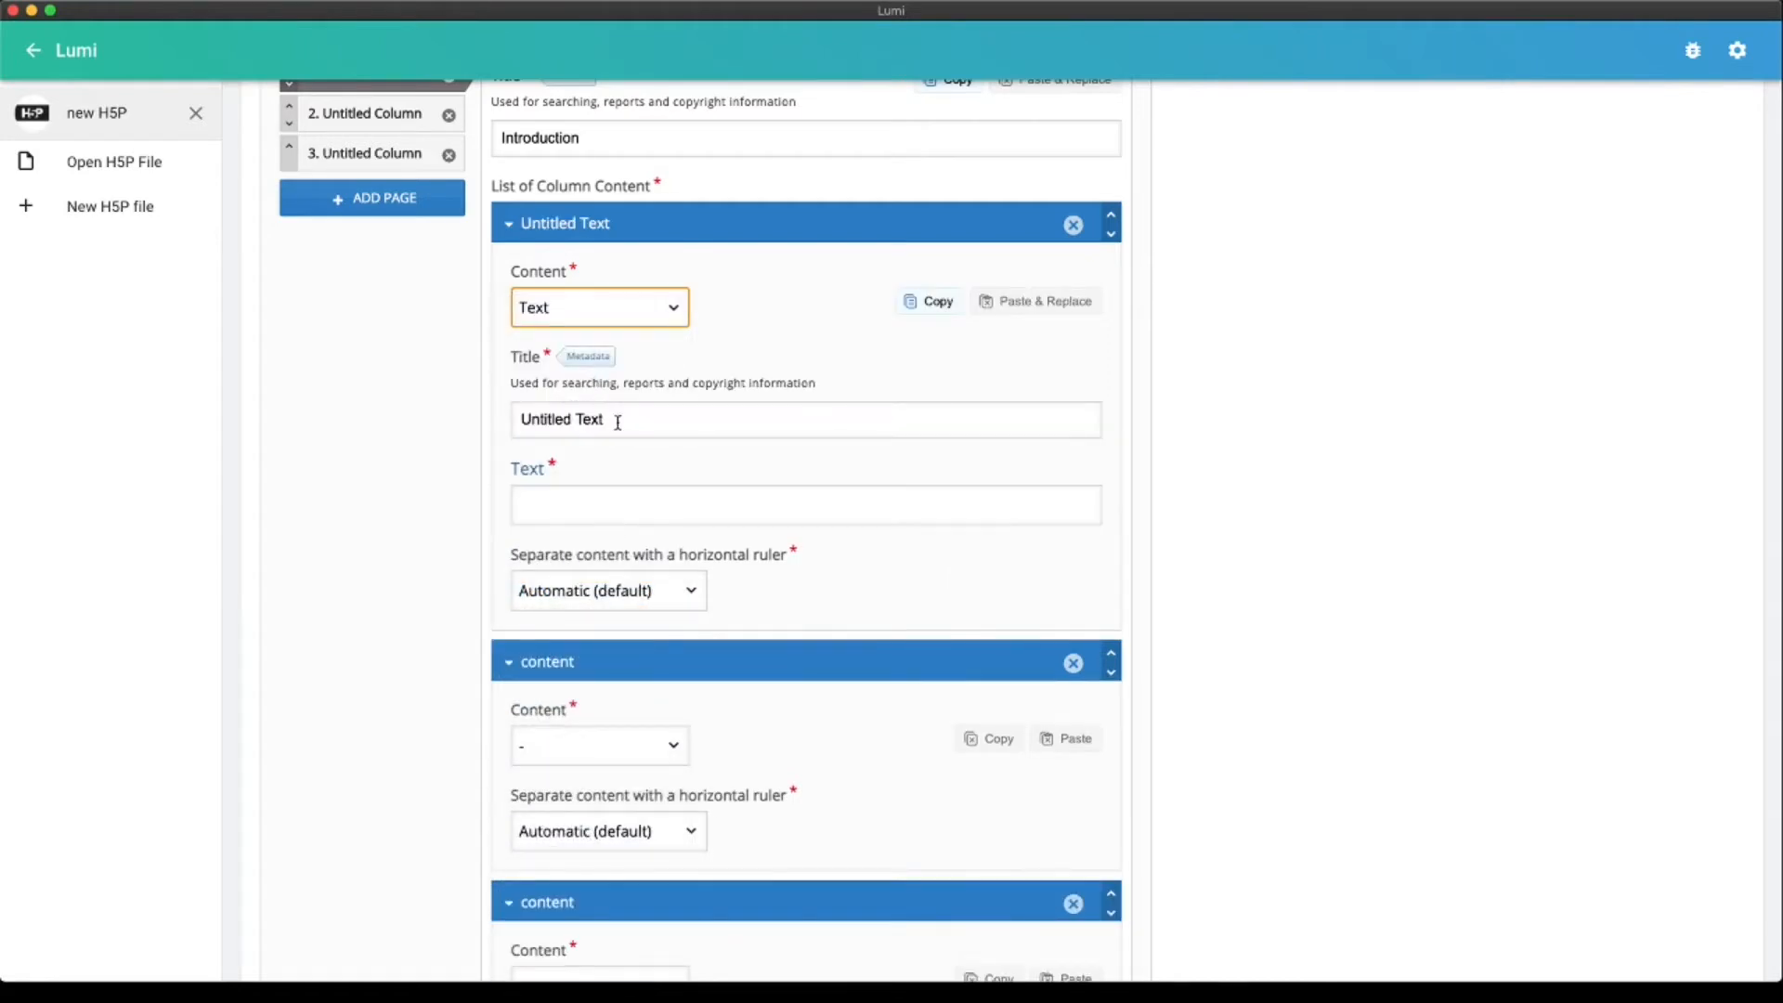
Replace the text block's placeholder title with "Introduction"
left_click_drag(618, 422, 485, 417)
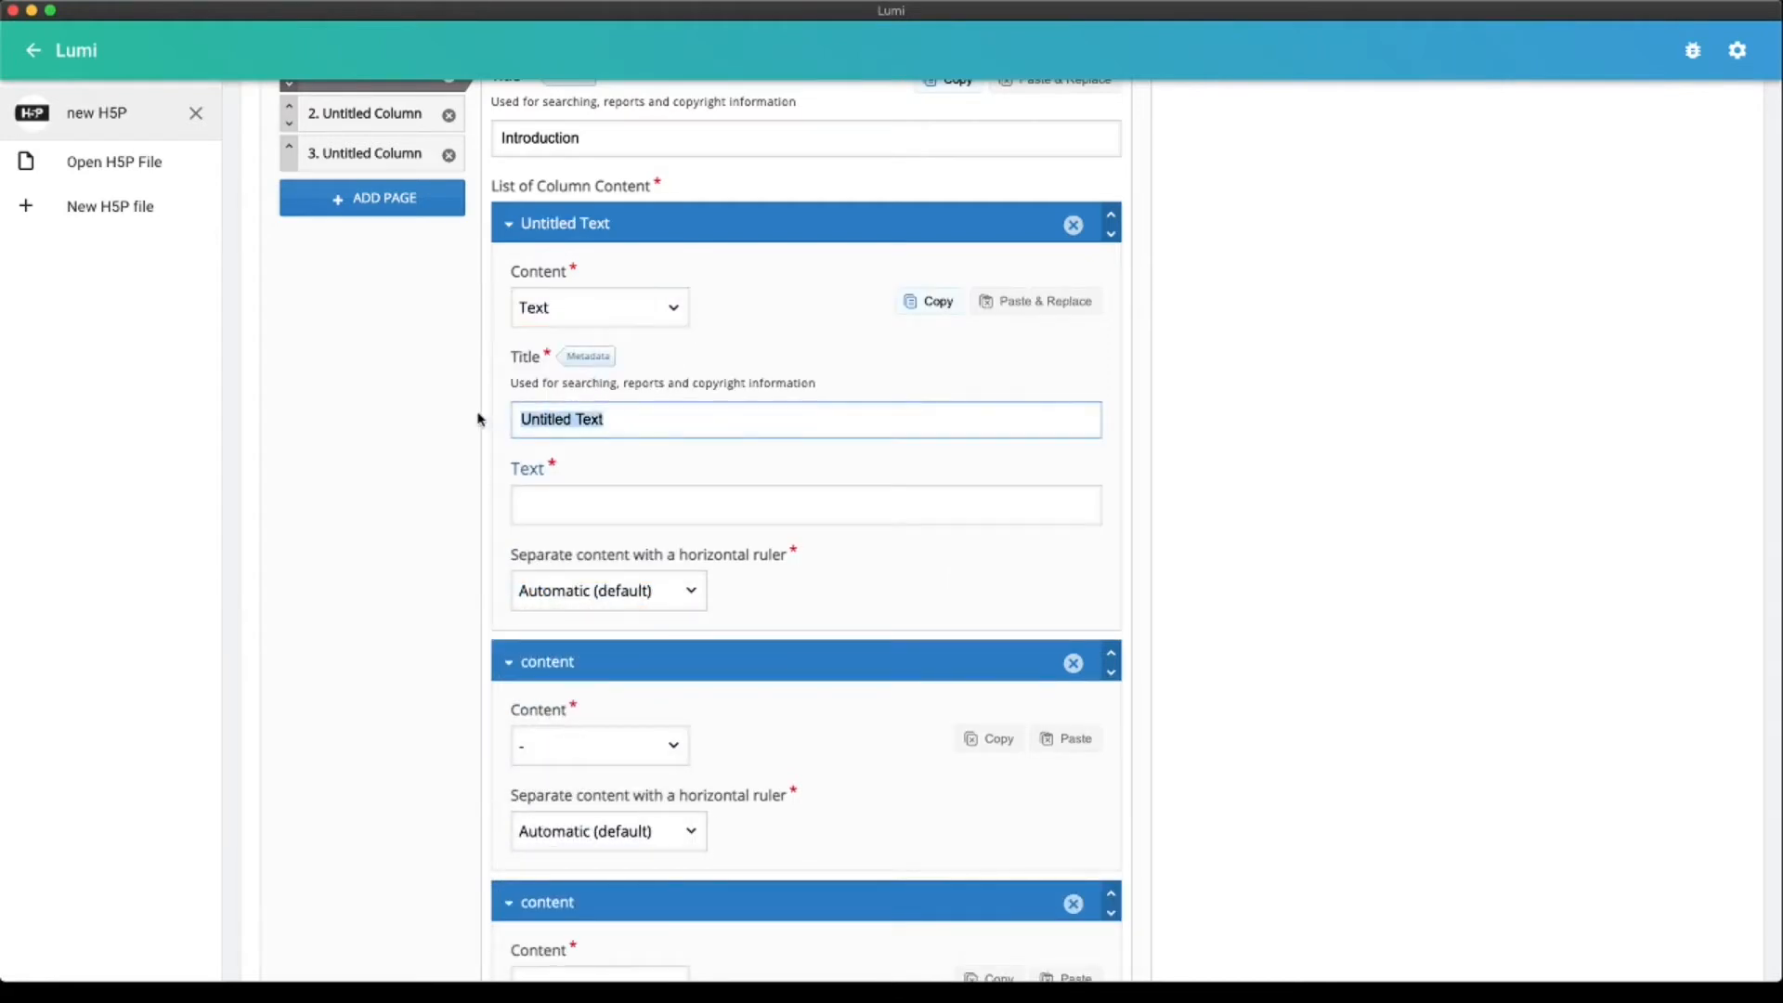
type("I")
type("ntro")
key("BackSpace")
type("oduction")
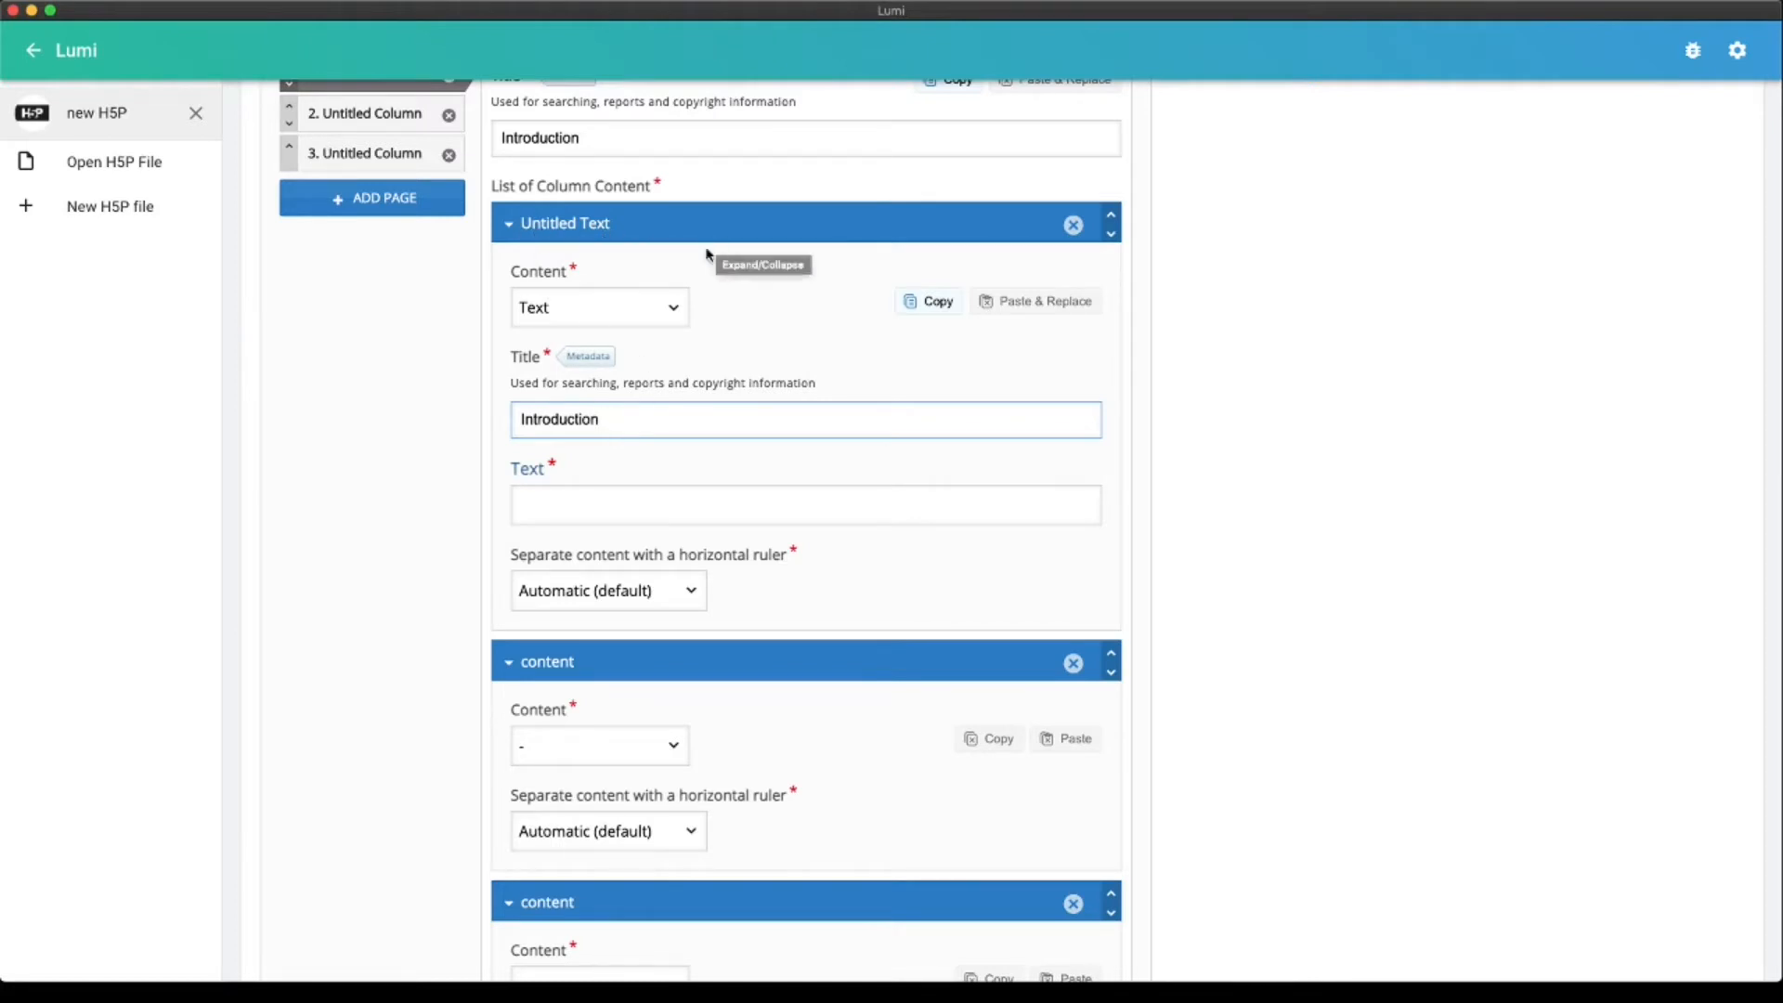
Fill the Introduction text block with the line "Introduction" and a second paragraph "Text lskdjbfldjasbl sldkjfblajsd lsajdfblas link"
left_click(709, 508)
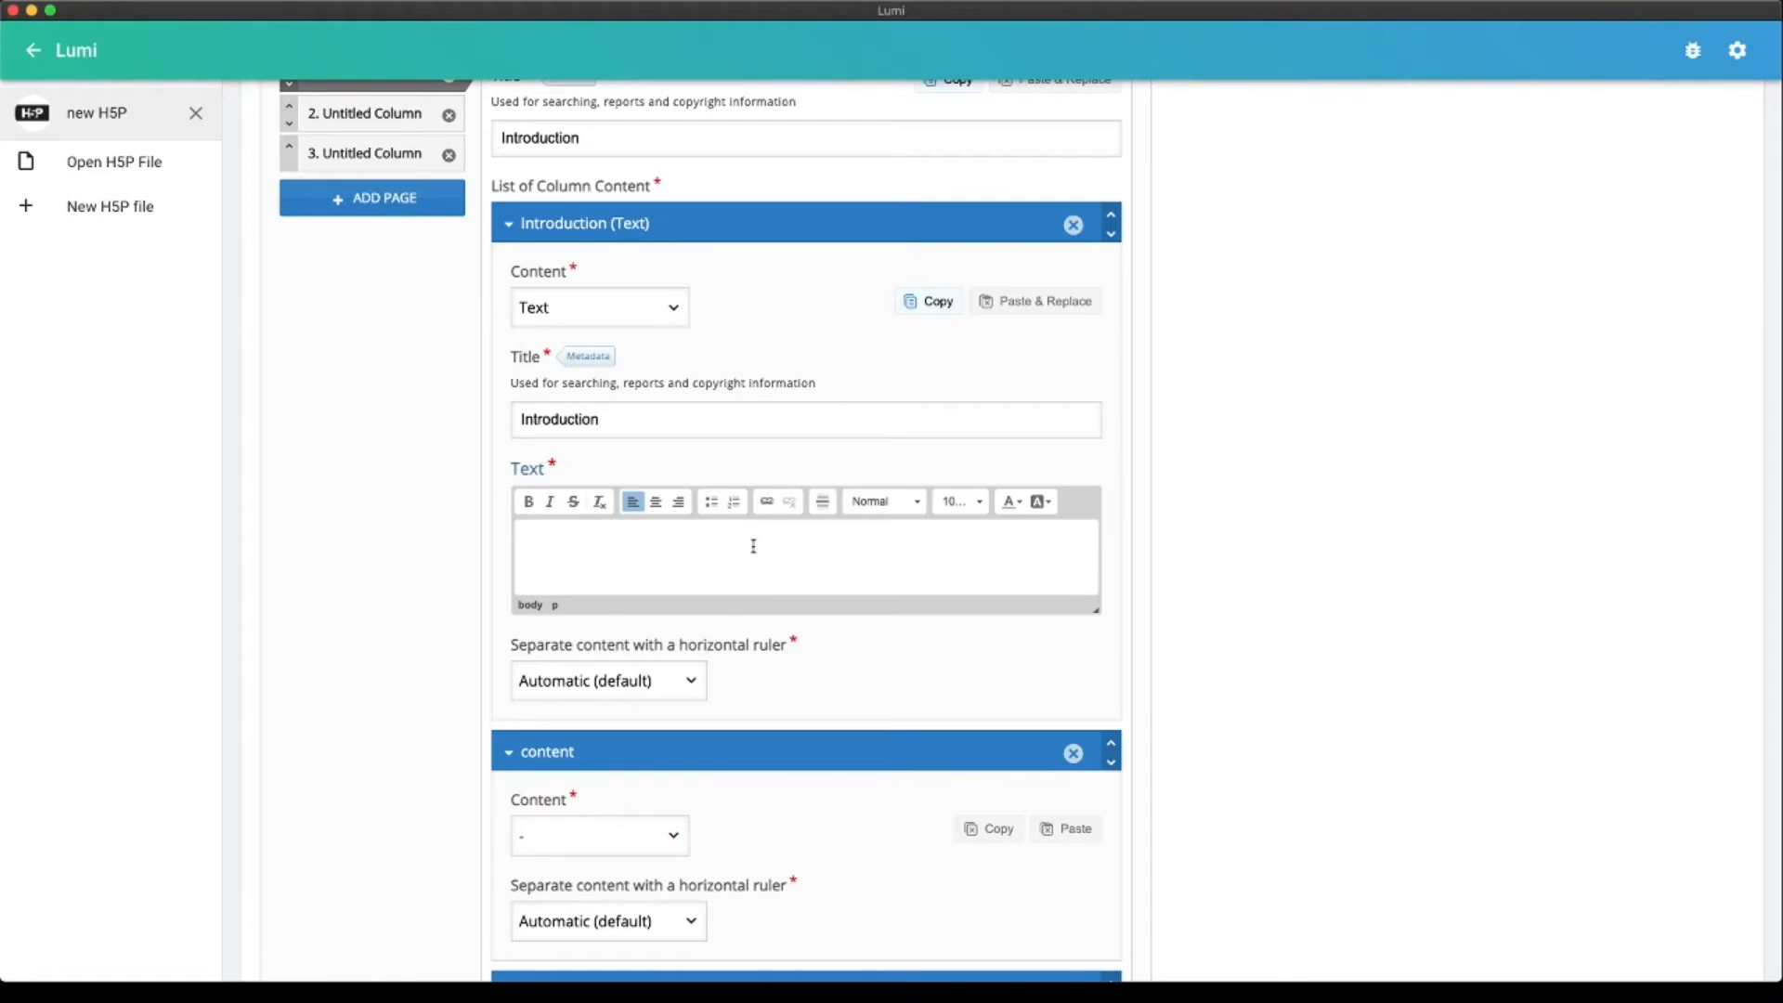
type("(ntroduction")
key("Return")
type("tex")
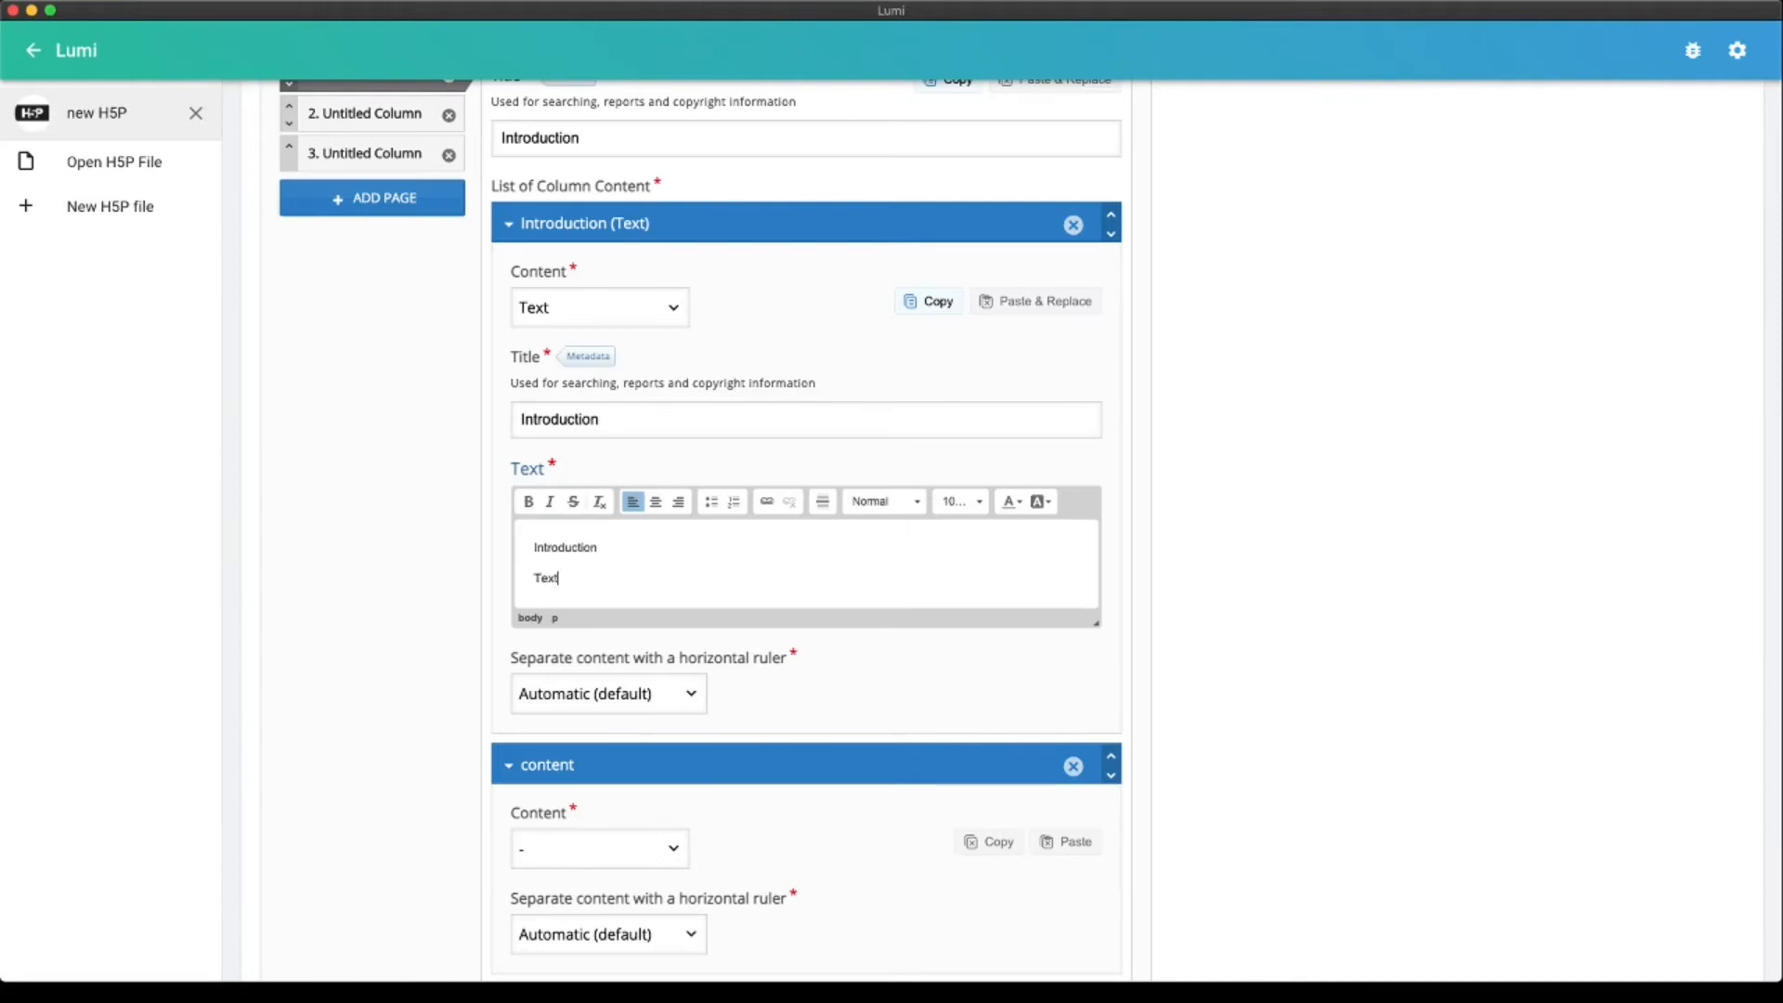
type("lskdjbfldjasbl sldkjfblajsd lsajdfblas l")
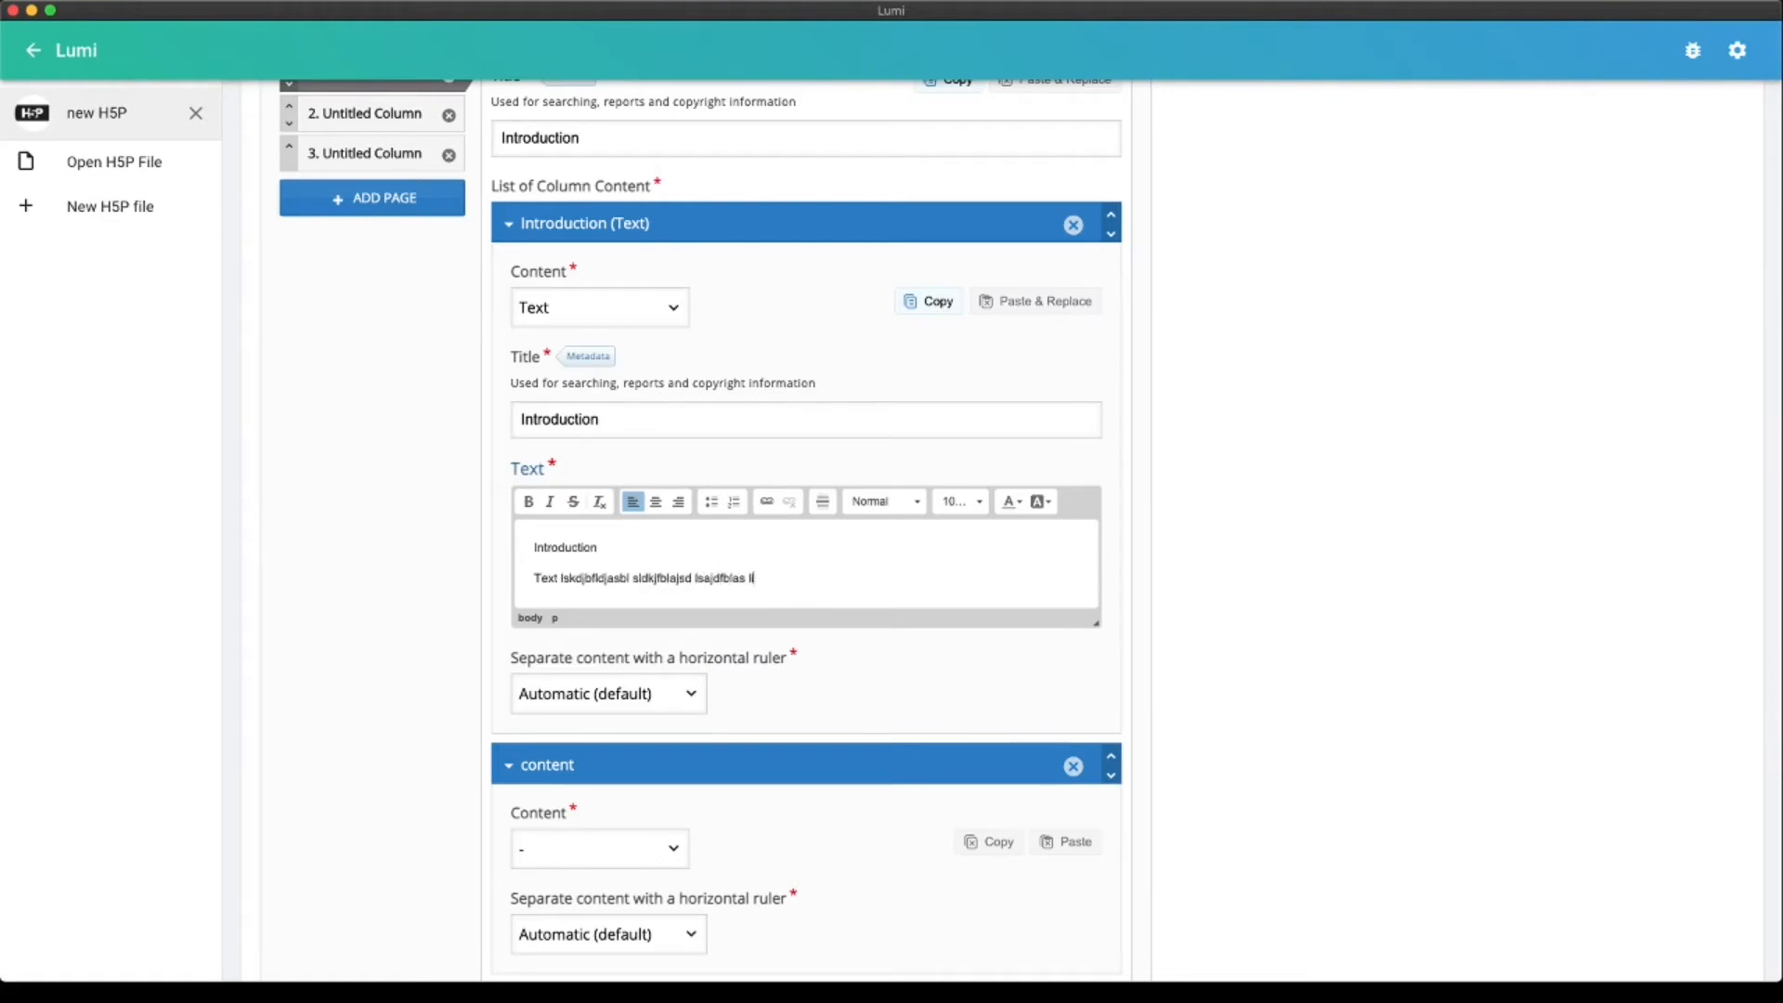
key("shift+Left")
key("shift+Left")
key("shift+Left")
key("shift+Left")
left_click(766, 501)
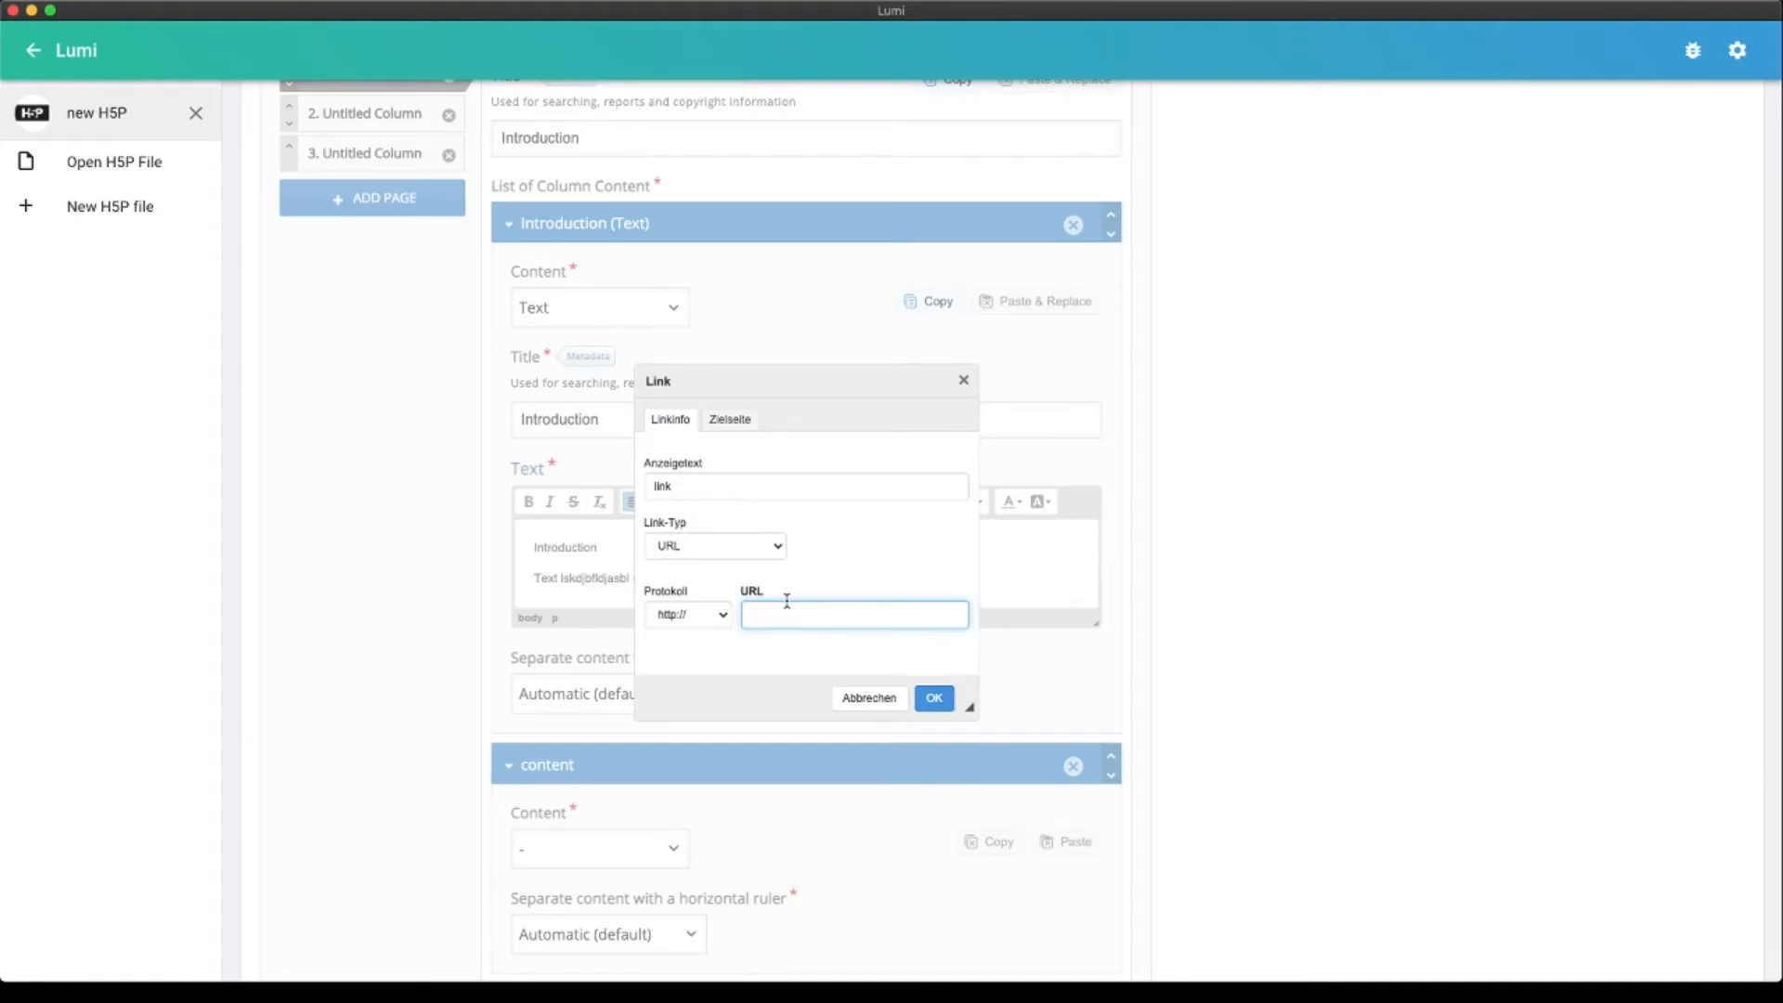
type("lksadbfljhbsadfg.cld")
left_click(729, 418)
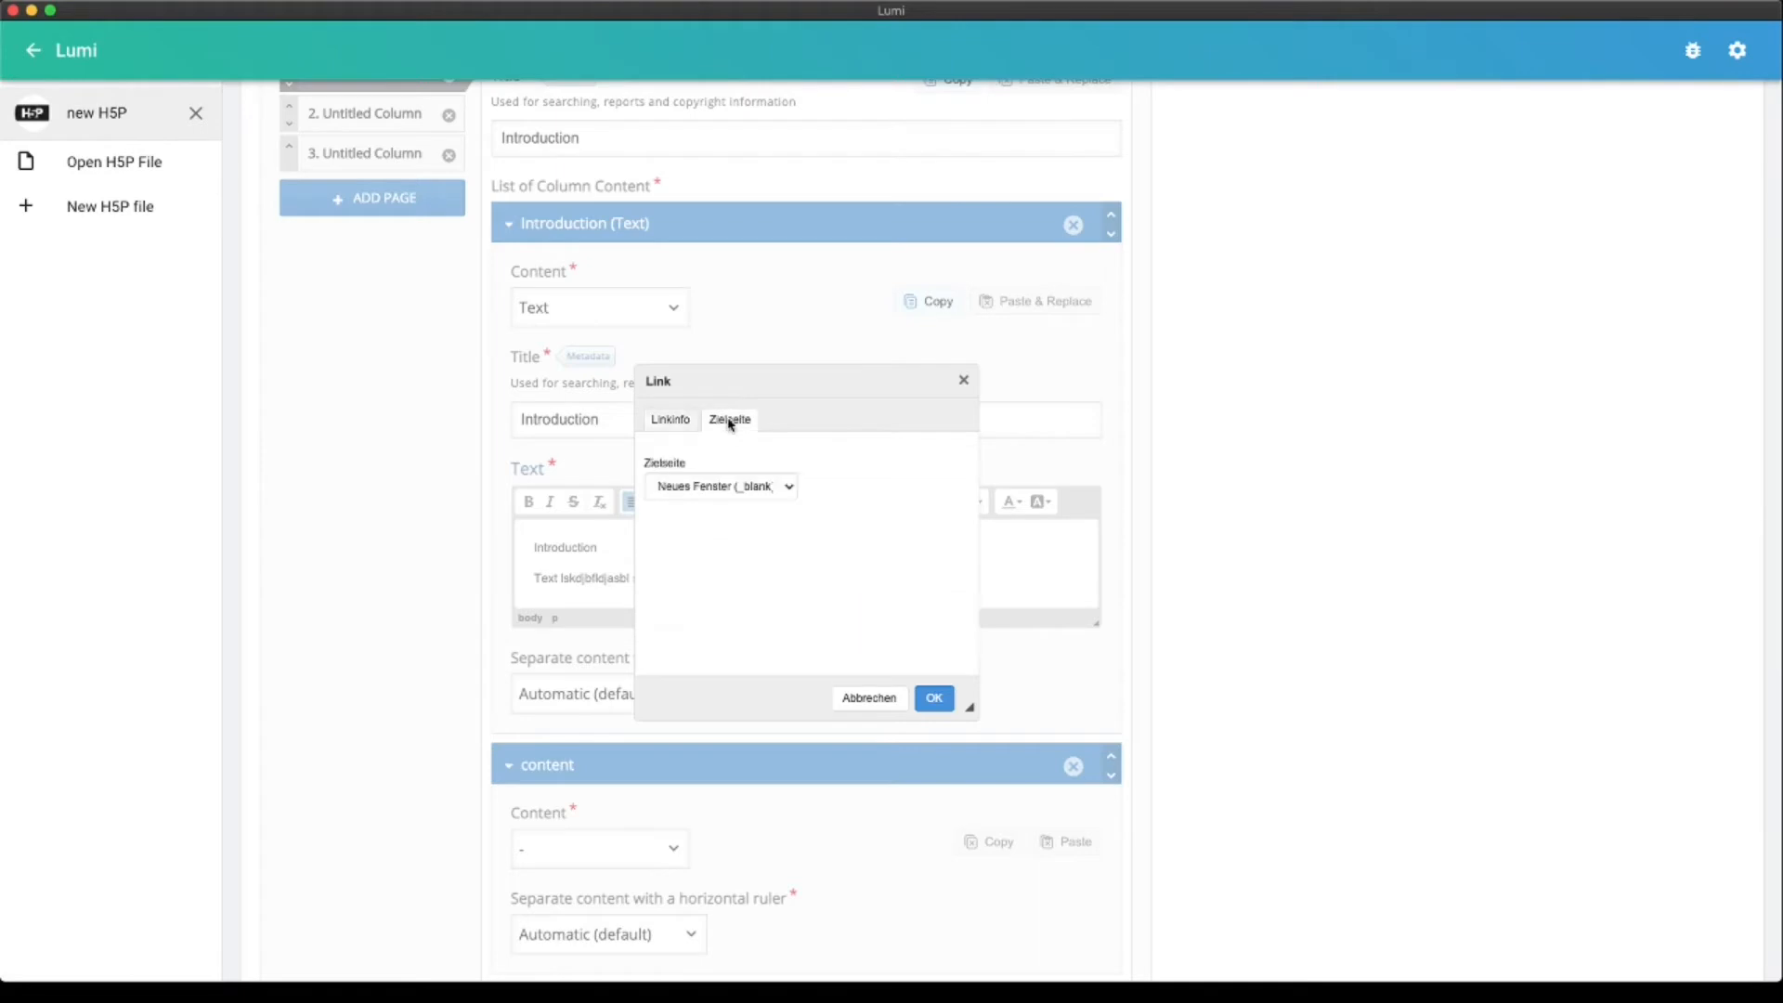
left_click(791, 489)
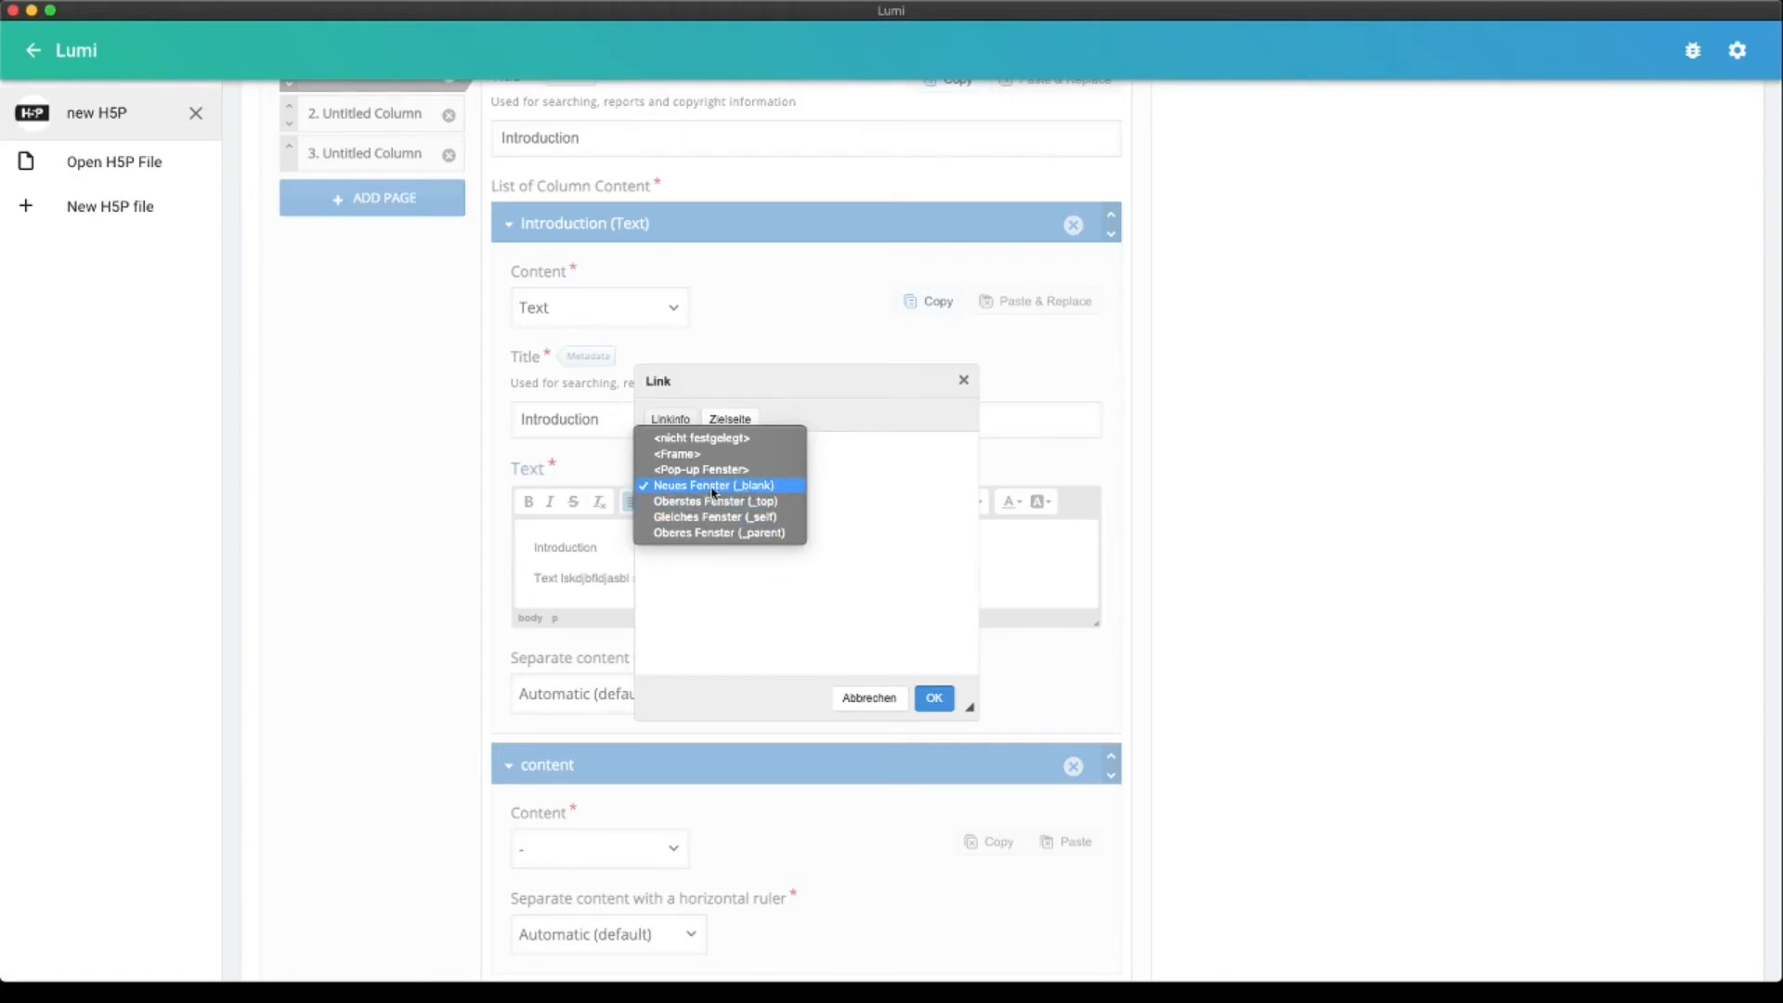
left_click(761, 486)
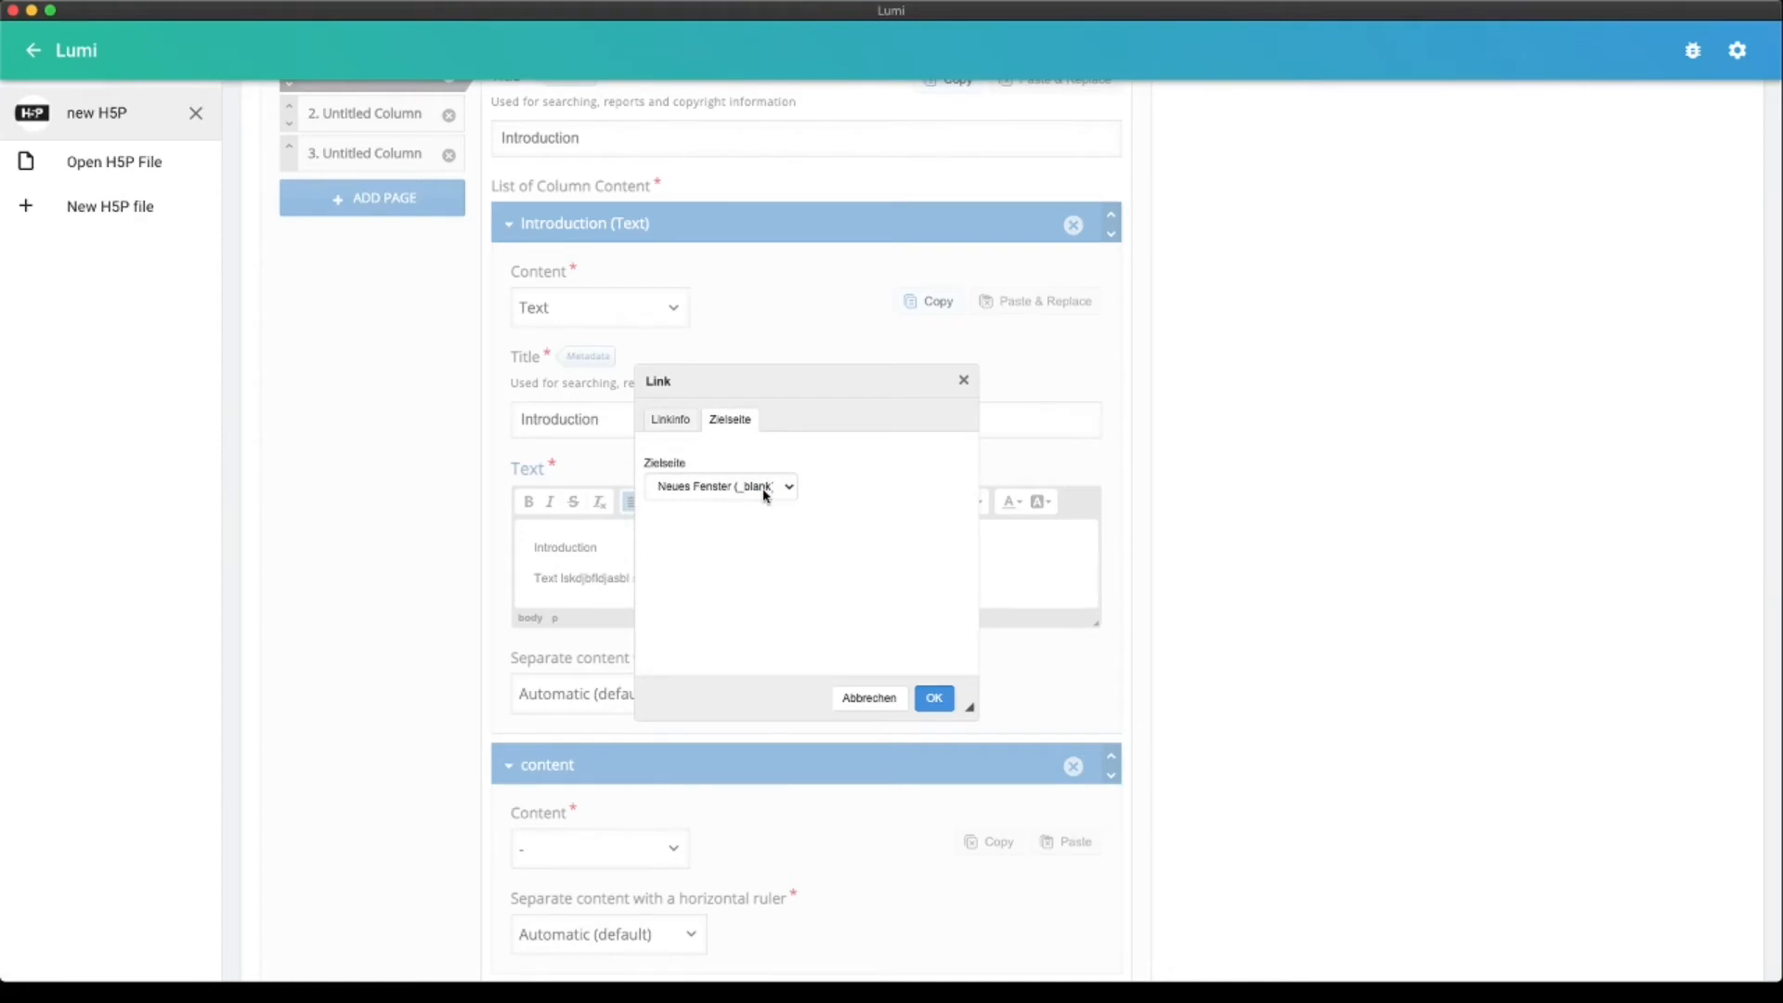
left_click(934, 700)
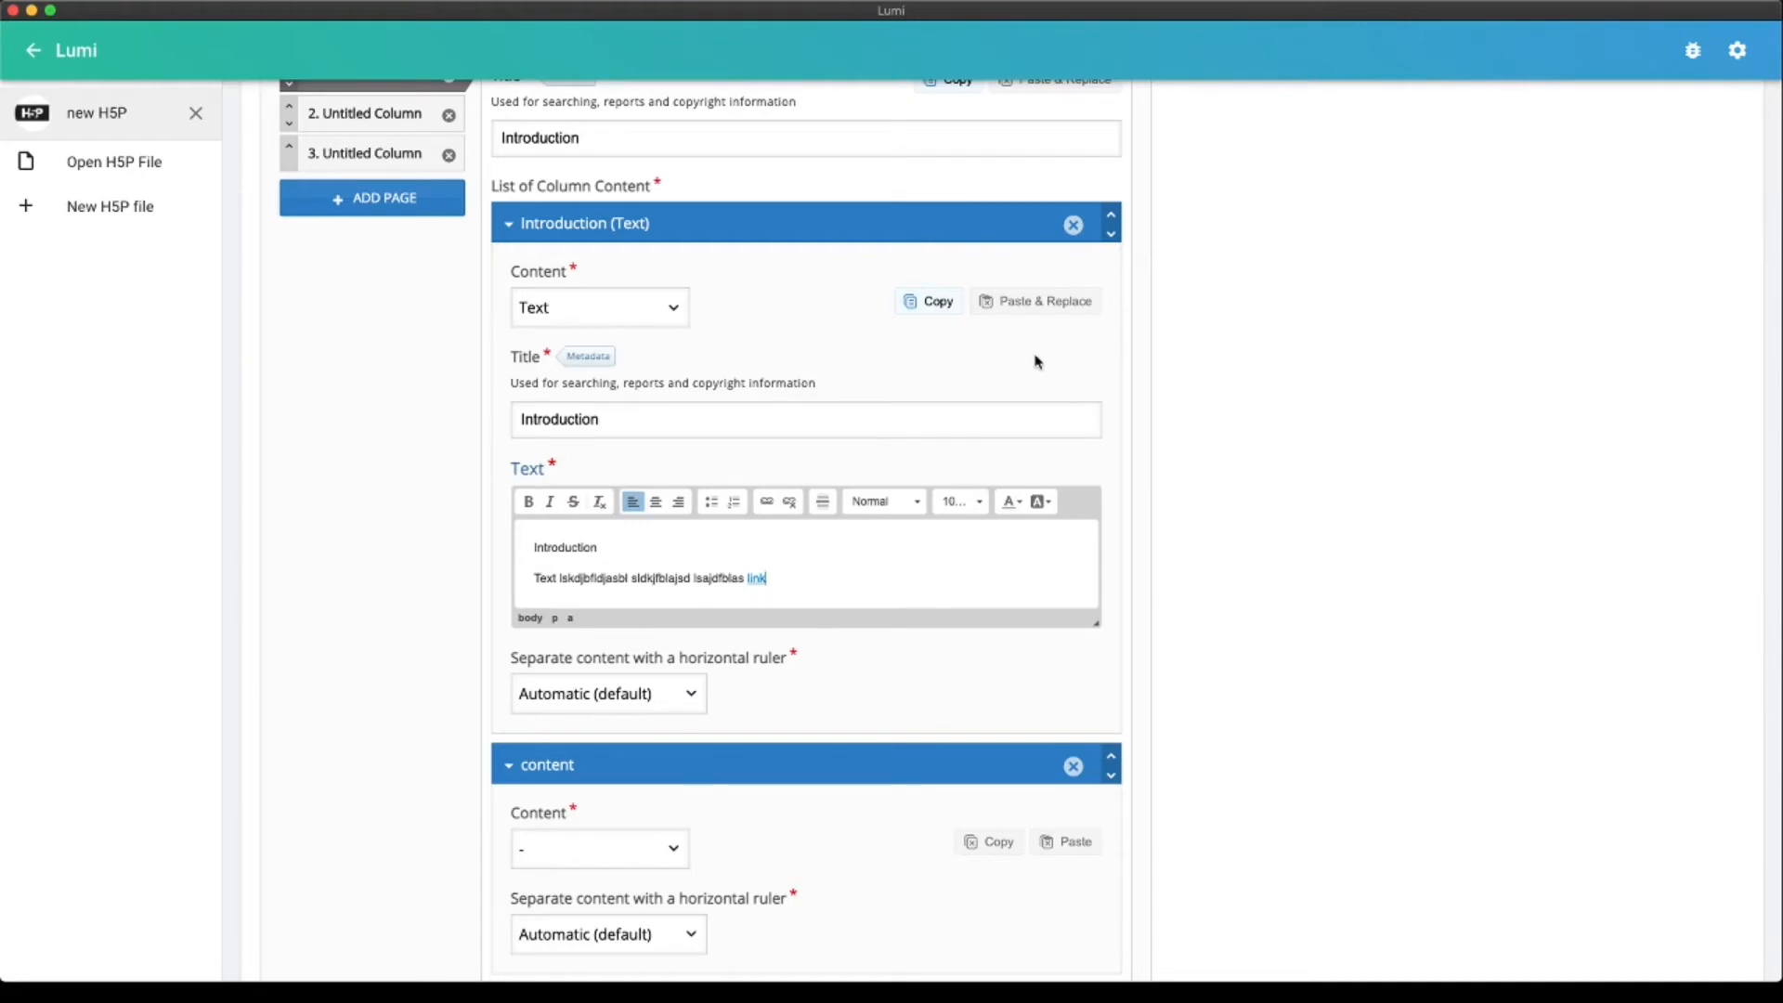
Format the "Introduction" line of the text block as Überschrift 2 and center it
left_click(618, 546)
left_click(918, 507)
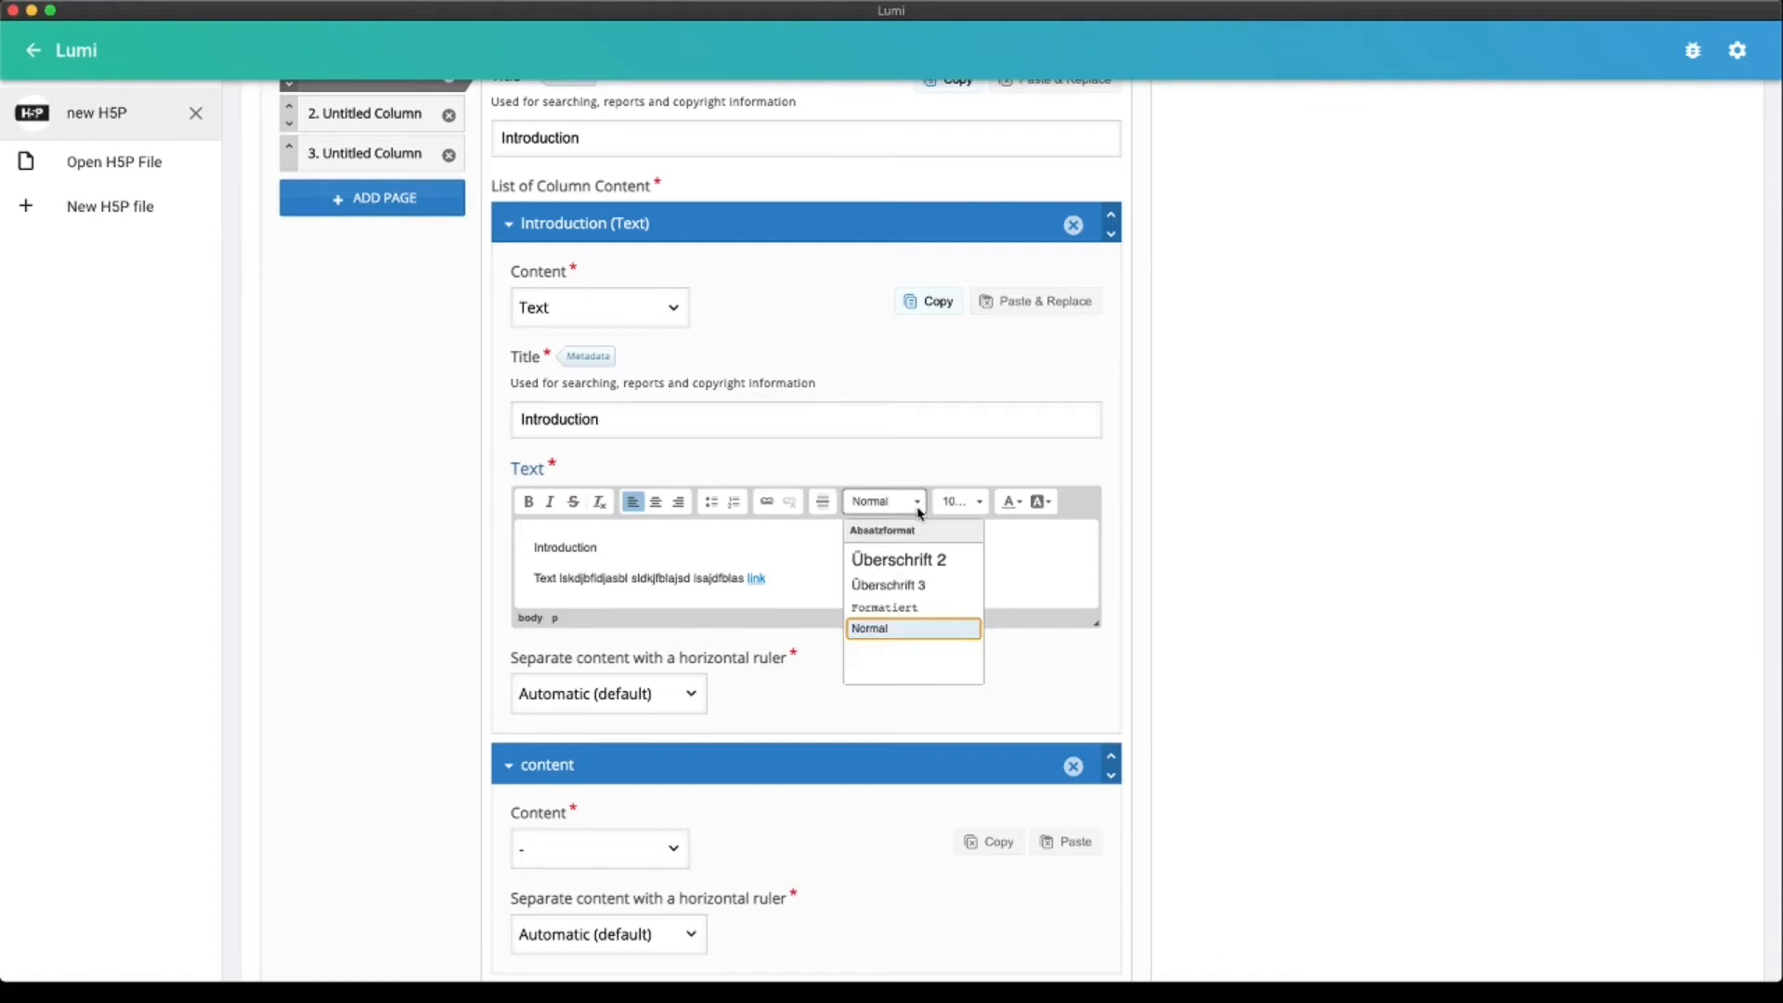
left_click(919, 559)
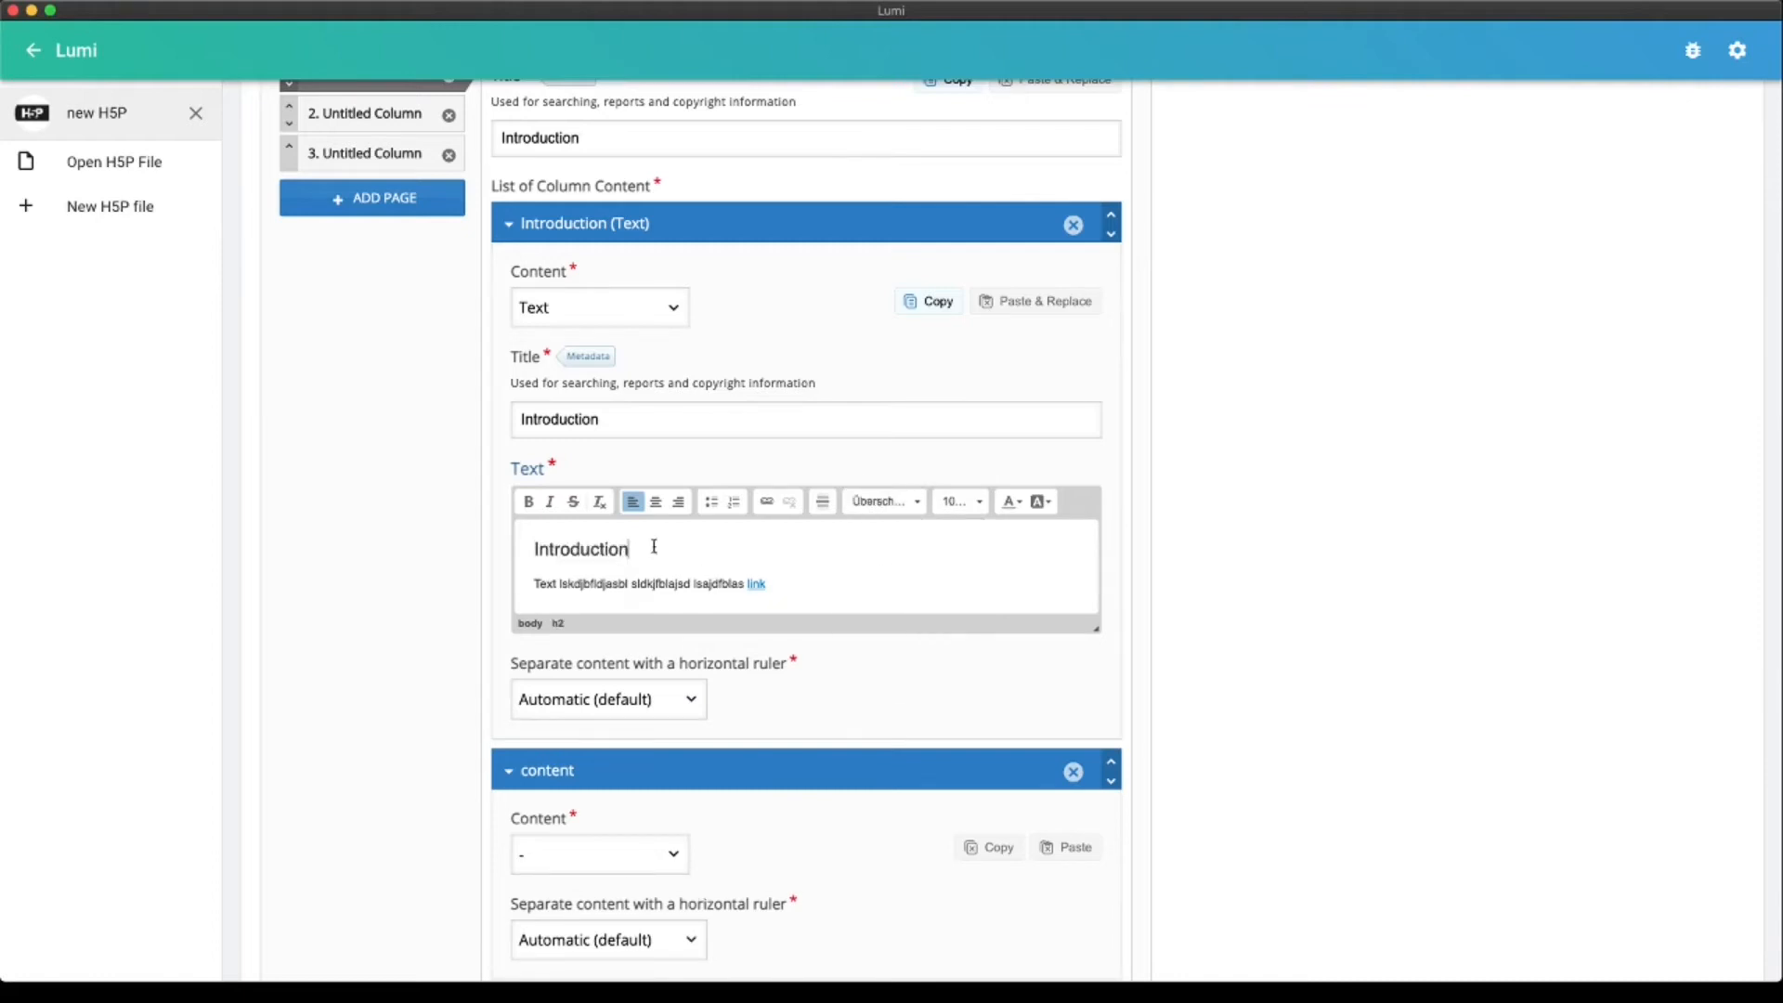
left_click(657, 502)
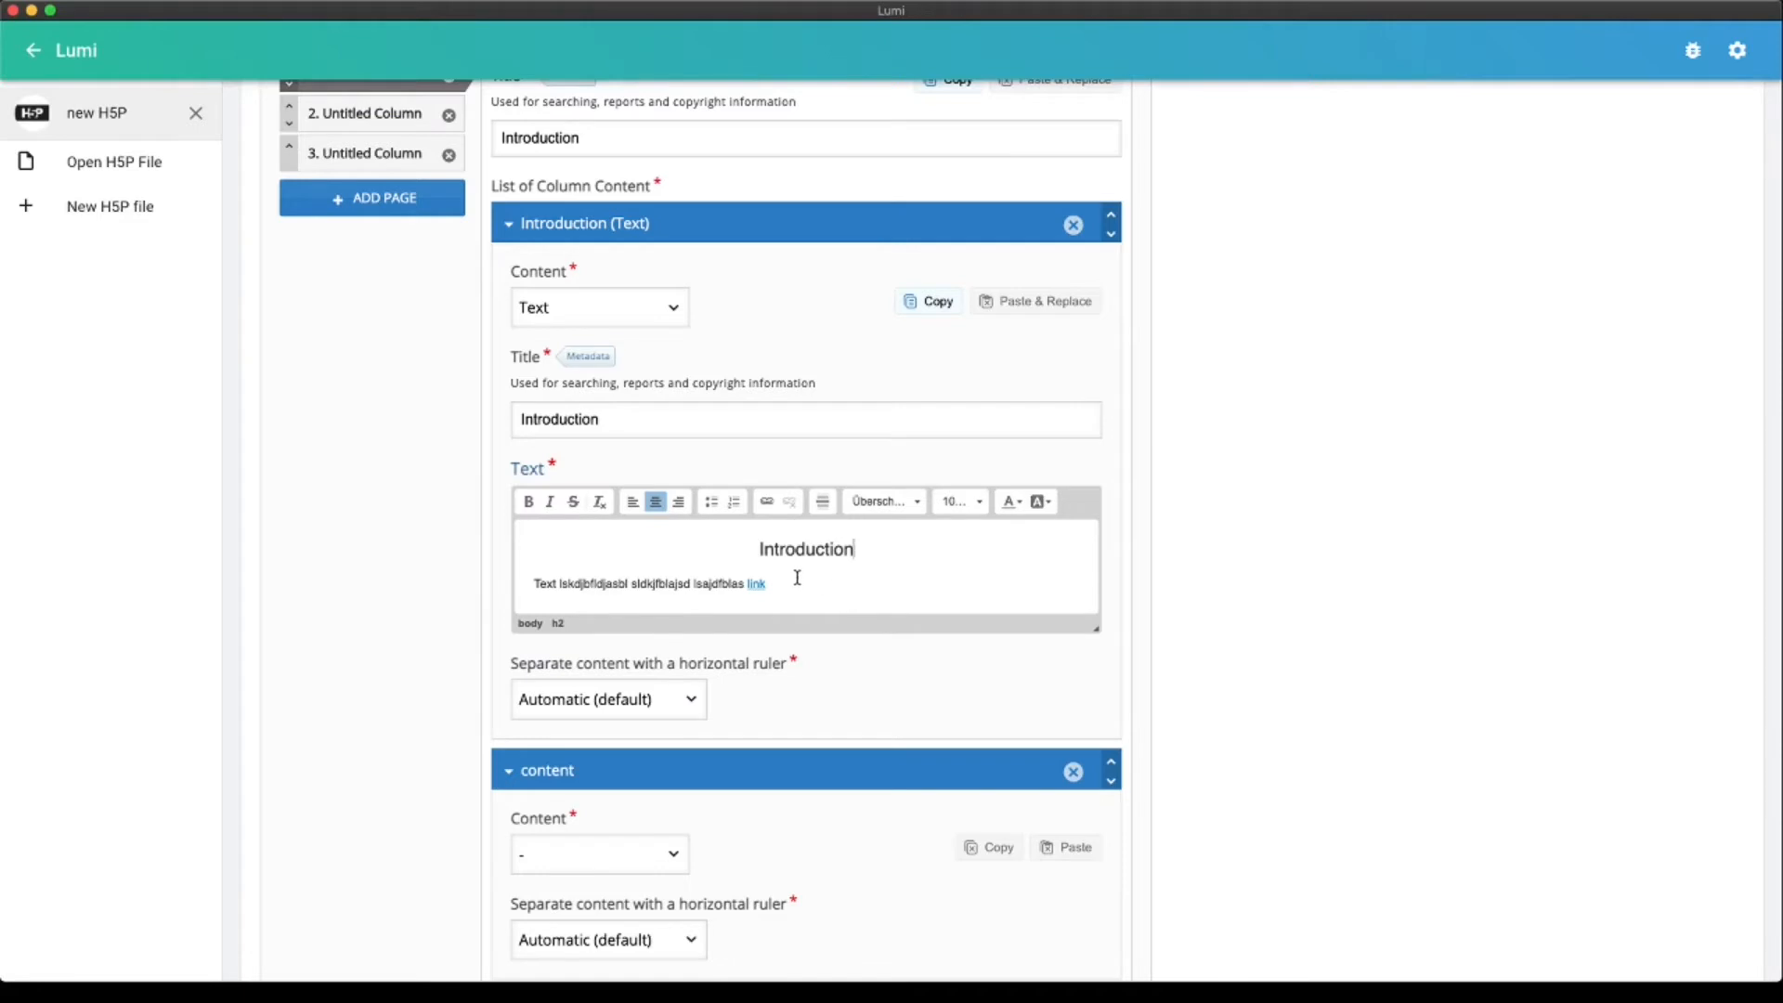
Preview the interactive book and examine the book title shown above its table of contents
scroll(771, 425, "up", 1)
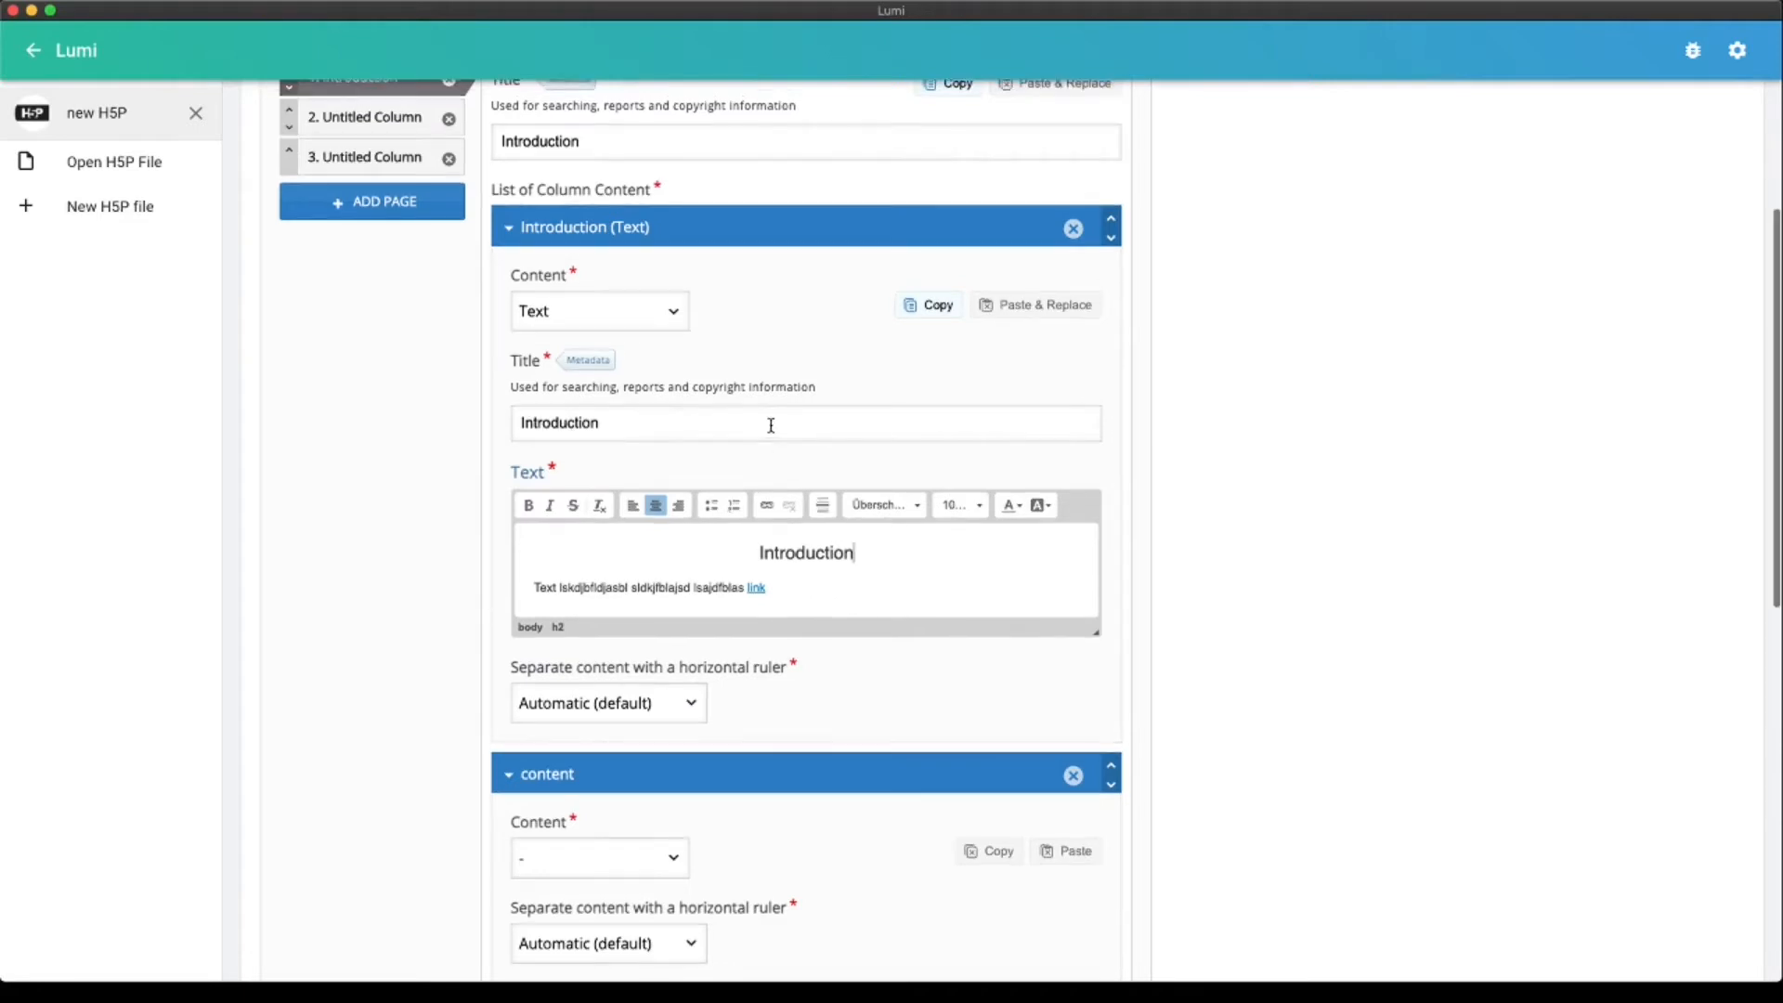
scroll(771, 425, "down", 1)
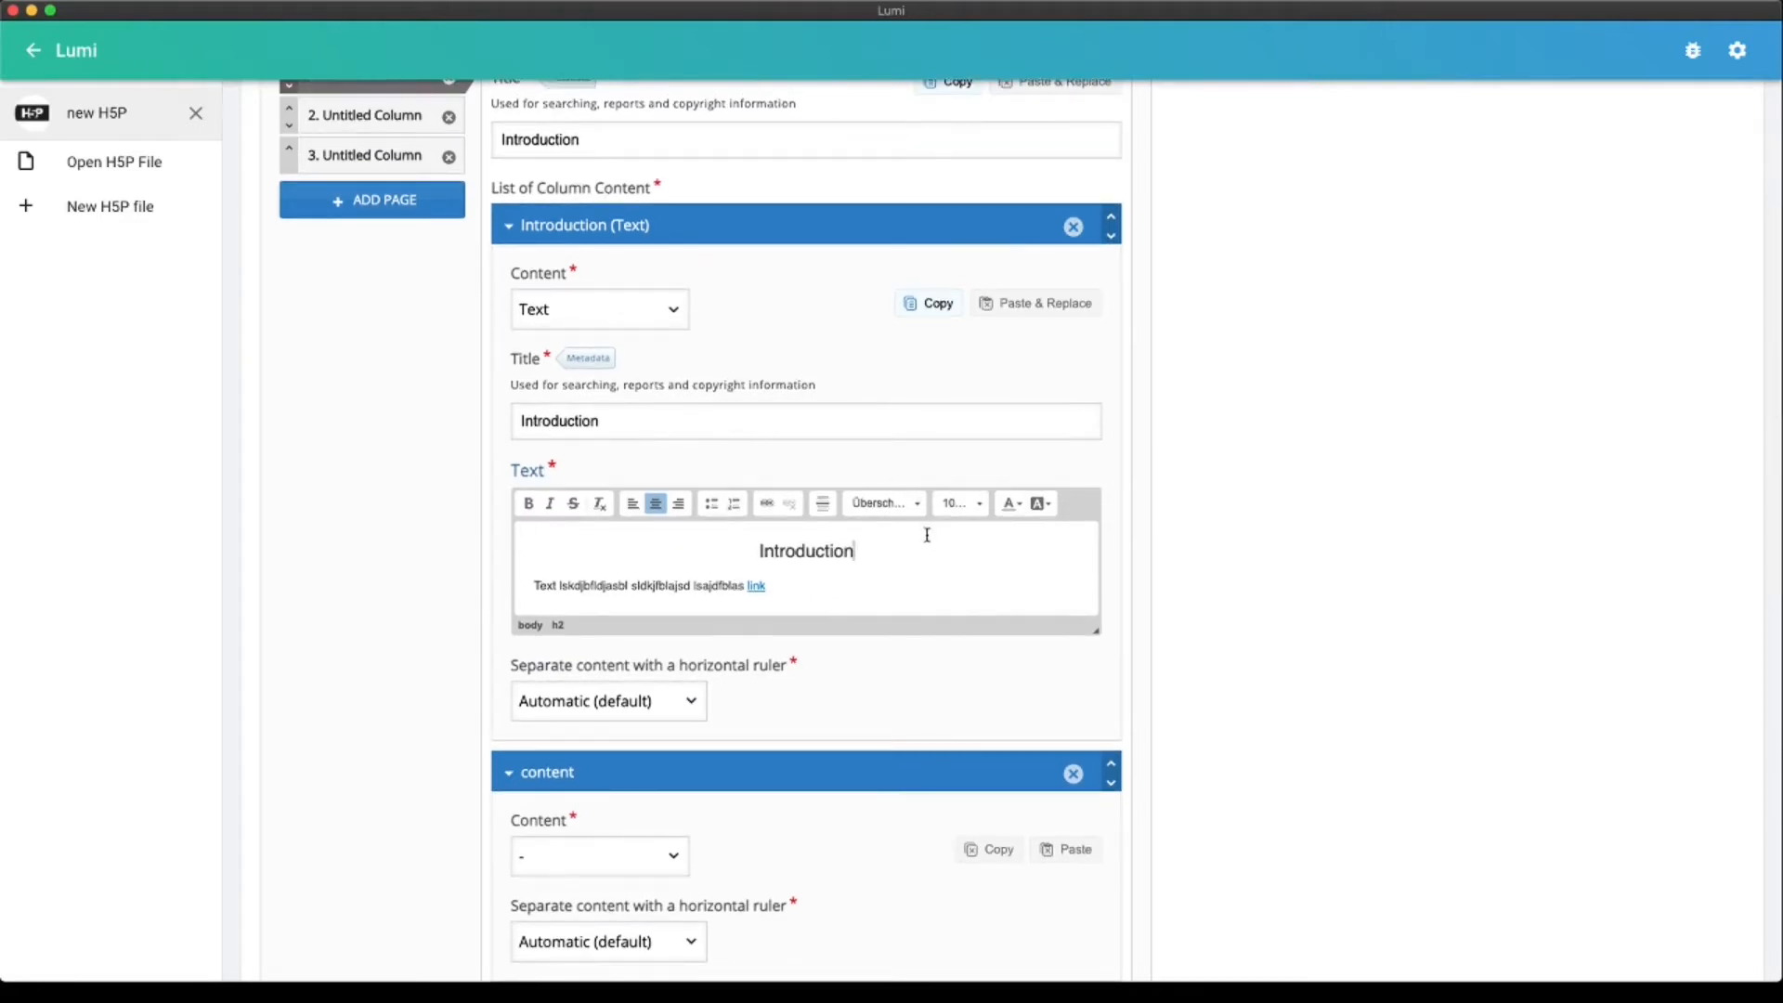
scroll(927, 532, "down", 3)
scroll(928, 532, "up", 1)
scroll(927, 532, "up", 3)
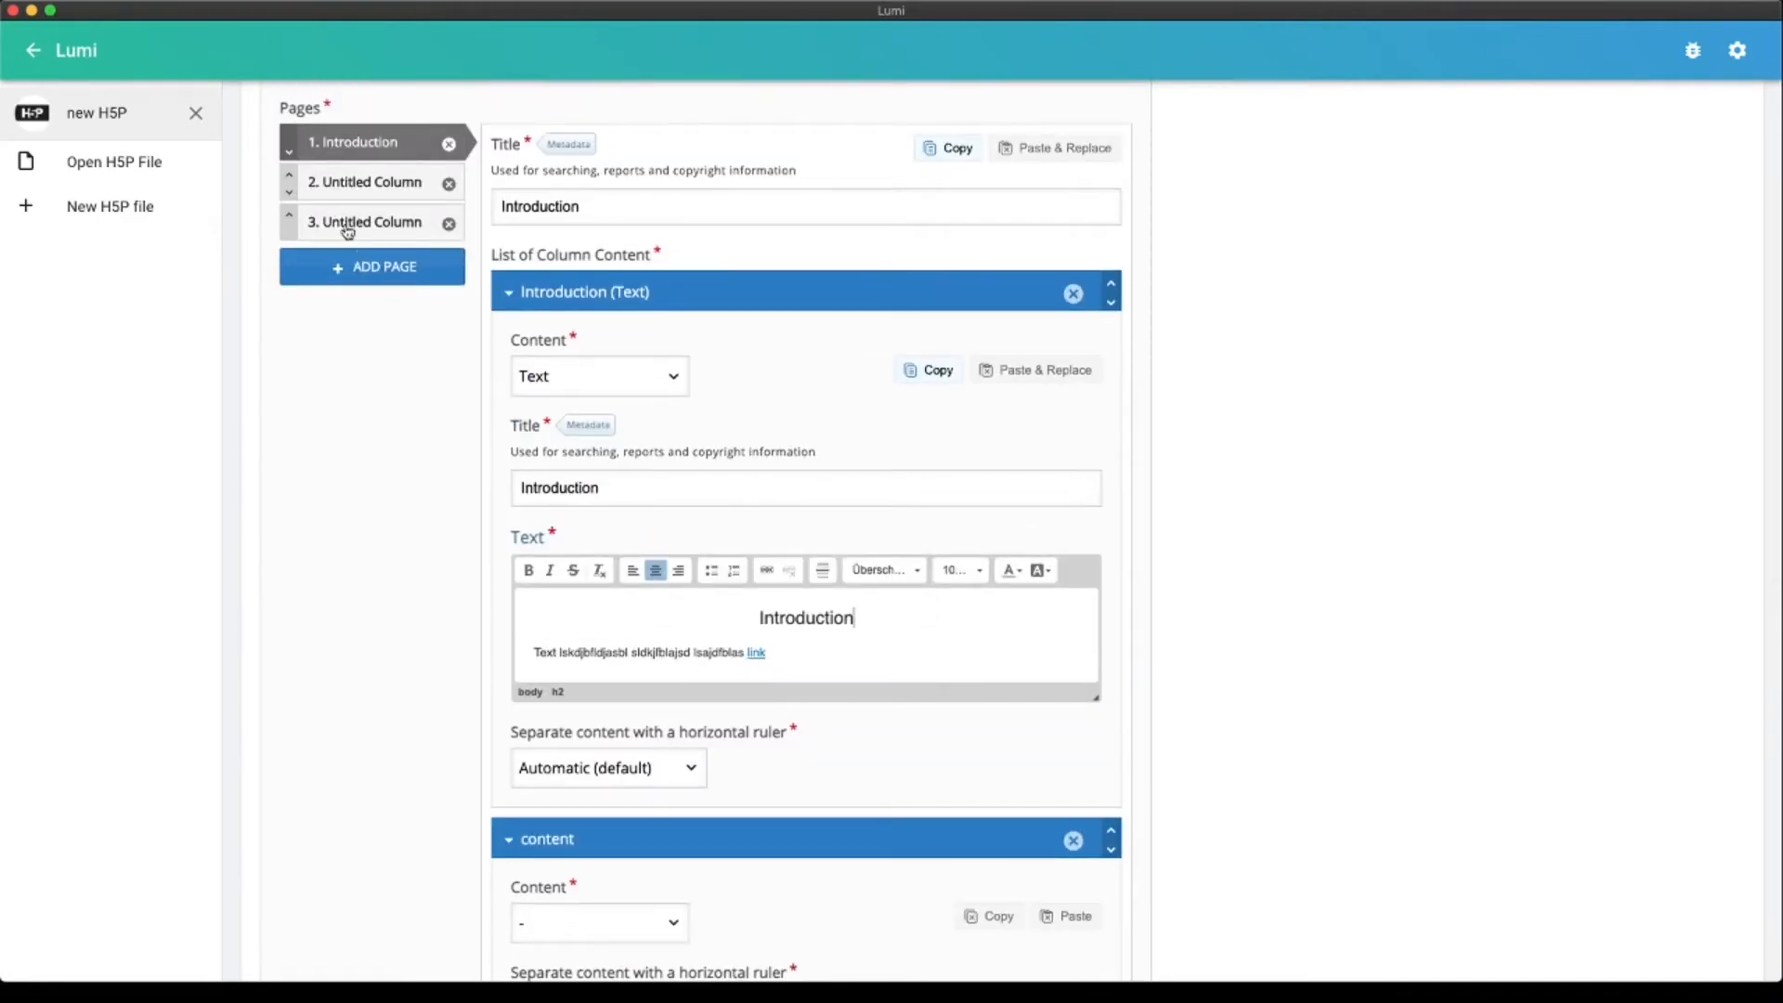
scroll(756, 460, "down", 6)
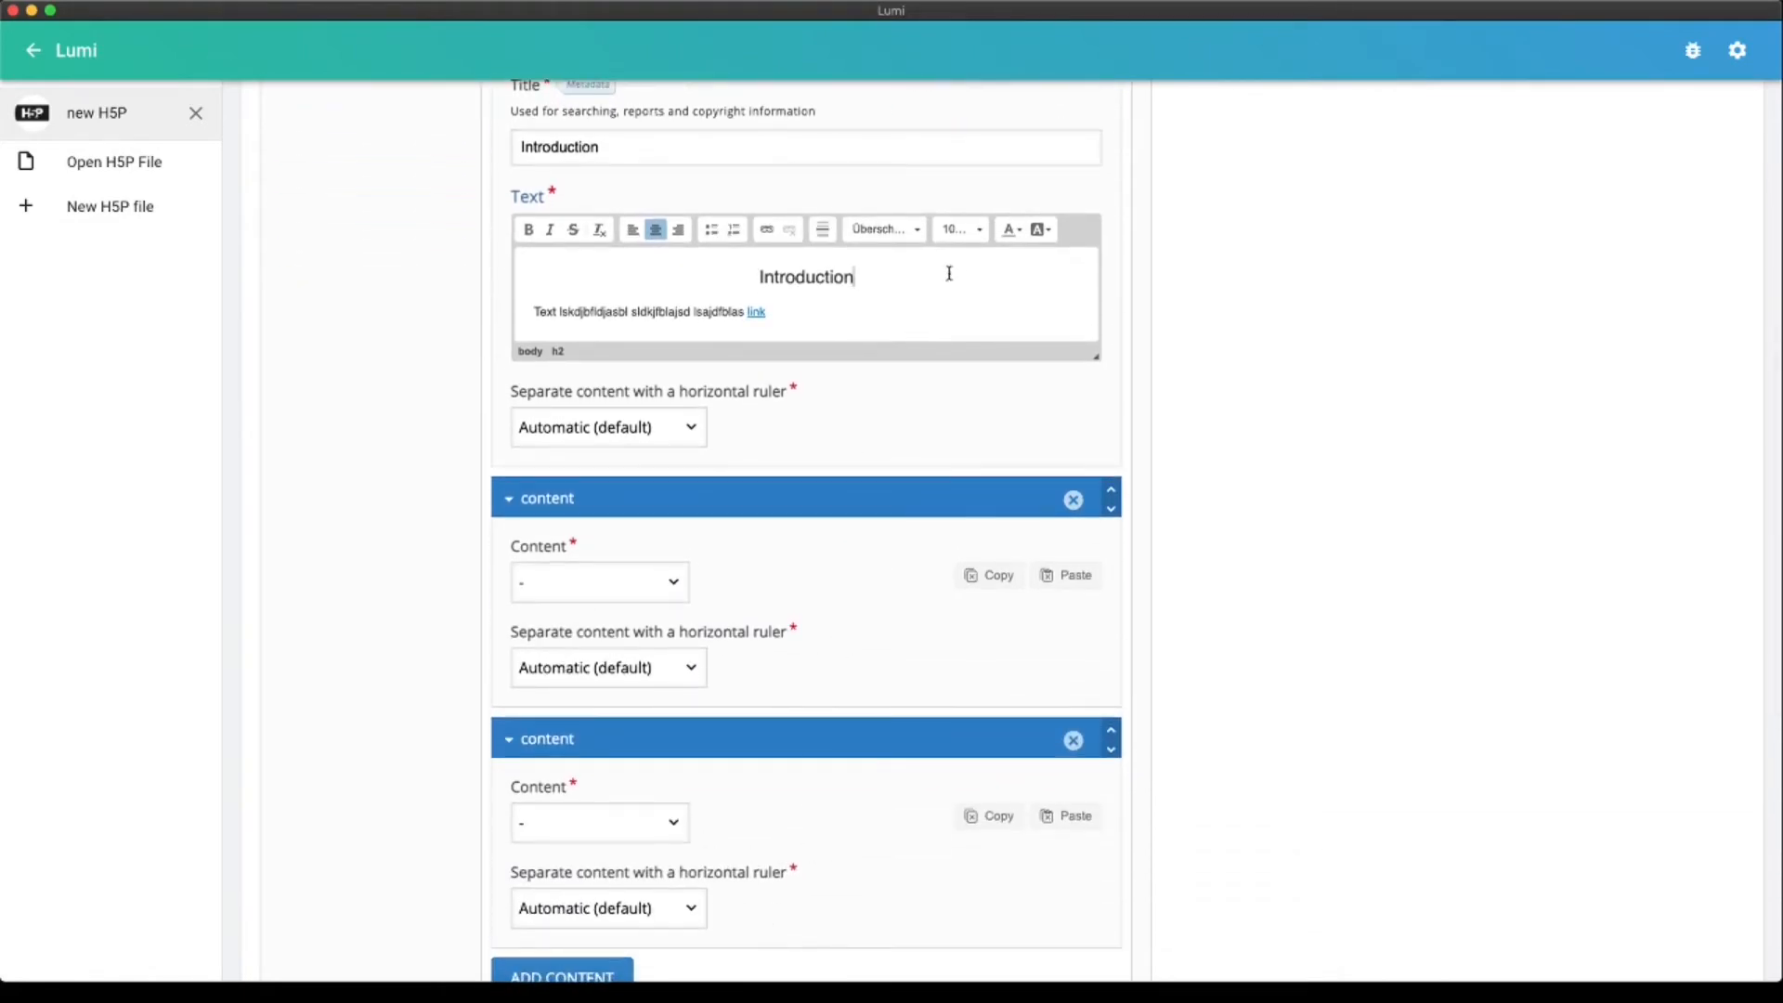
scroll(907, 310, "up", 12)
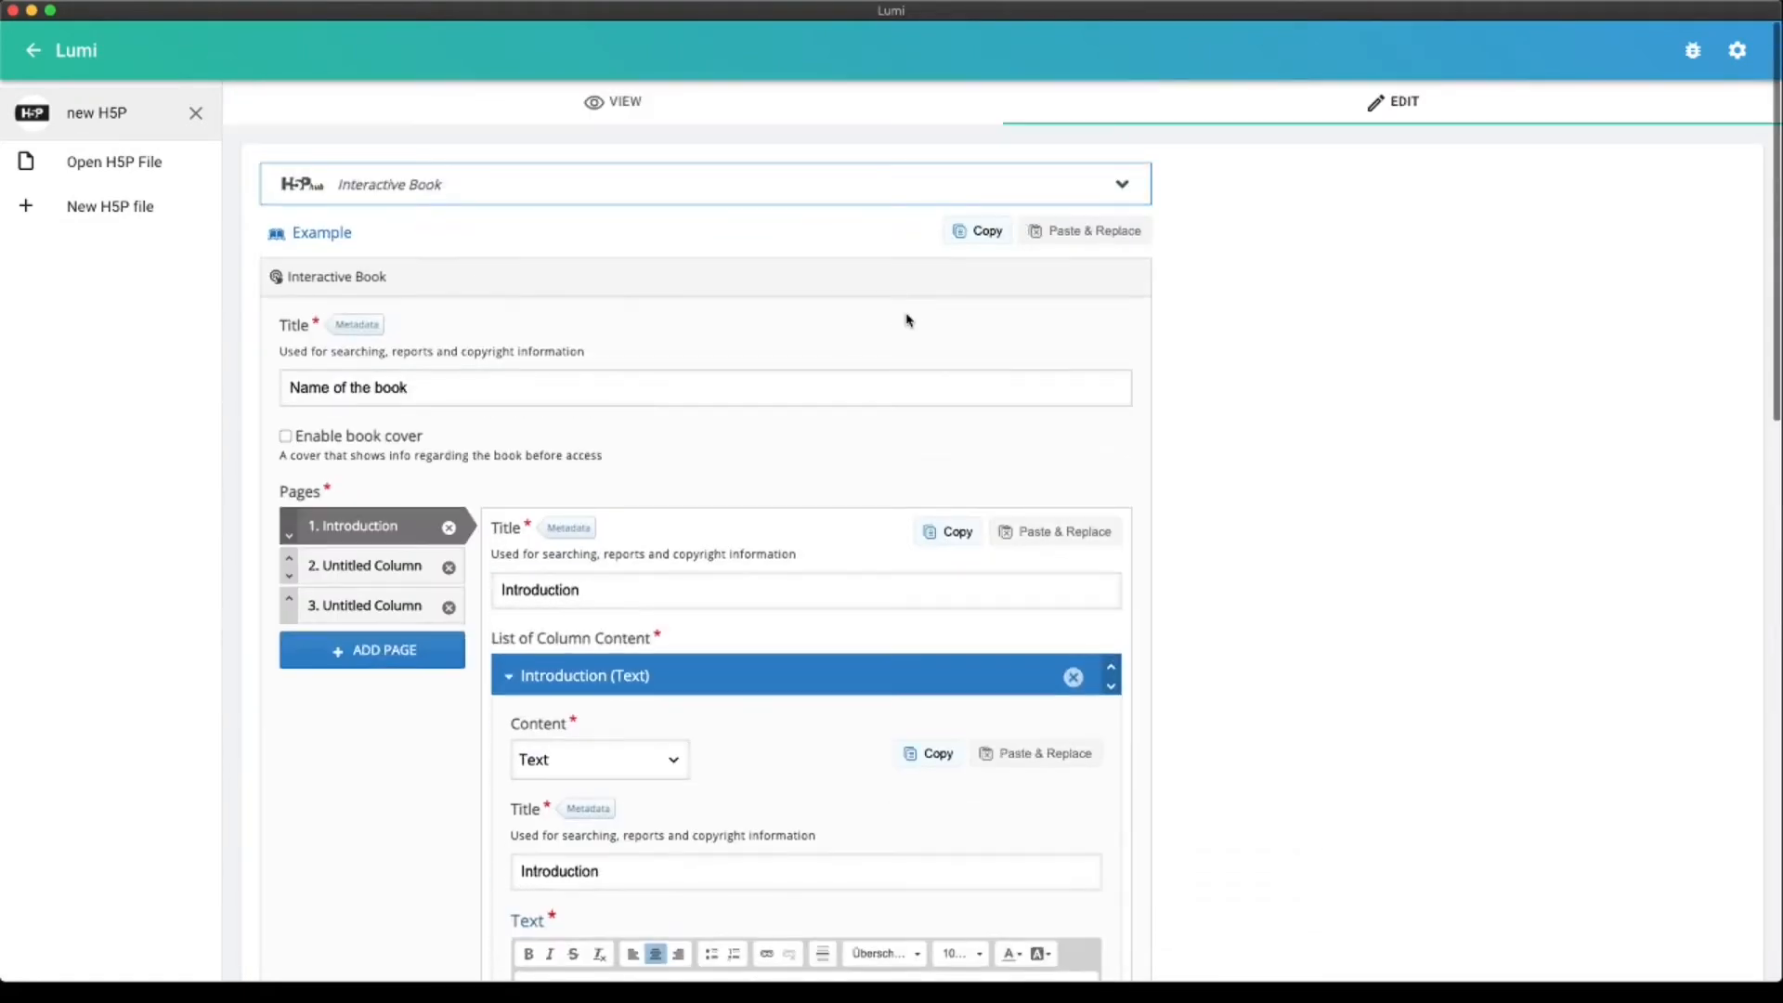
left_click(684, 113)
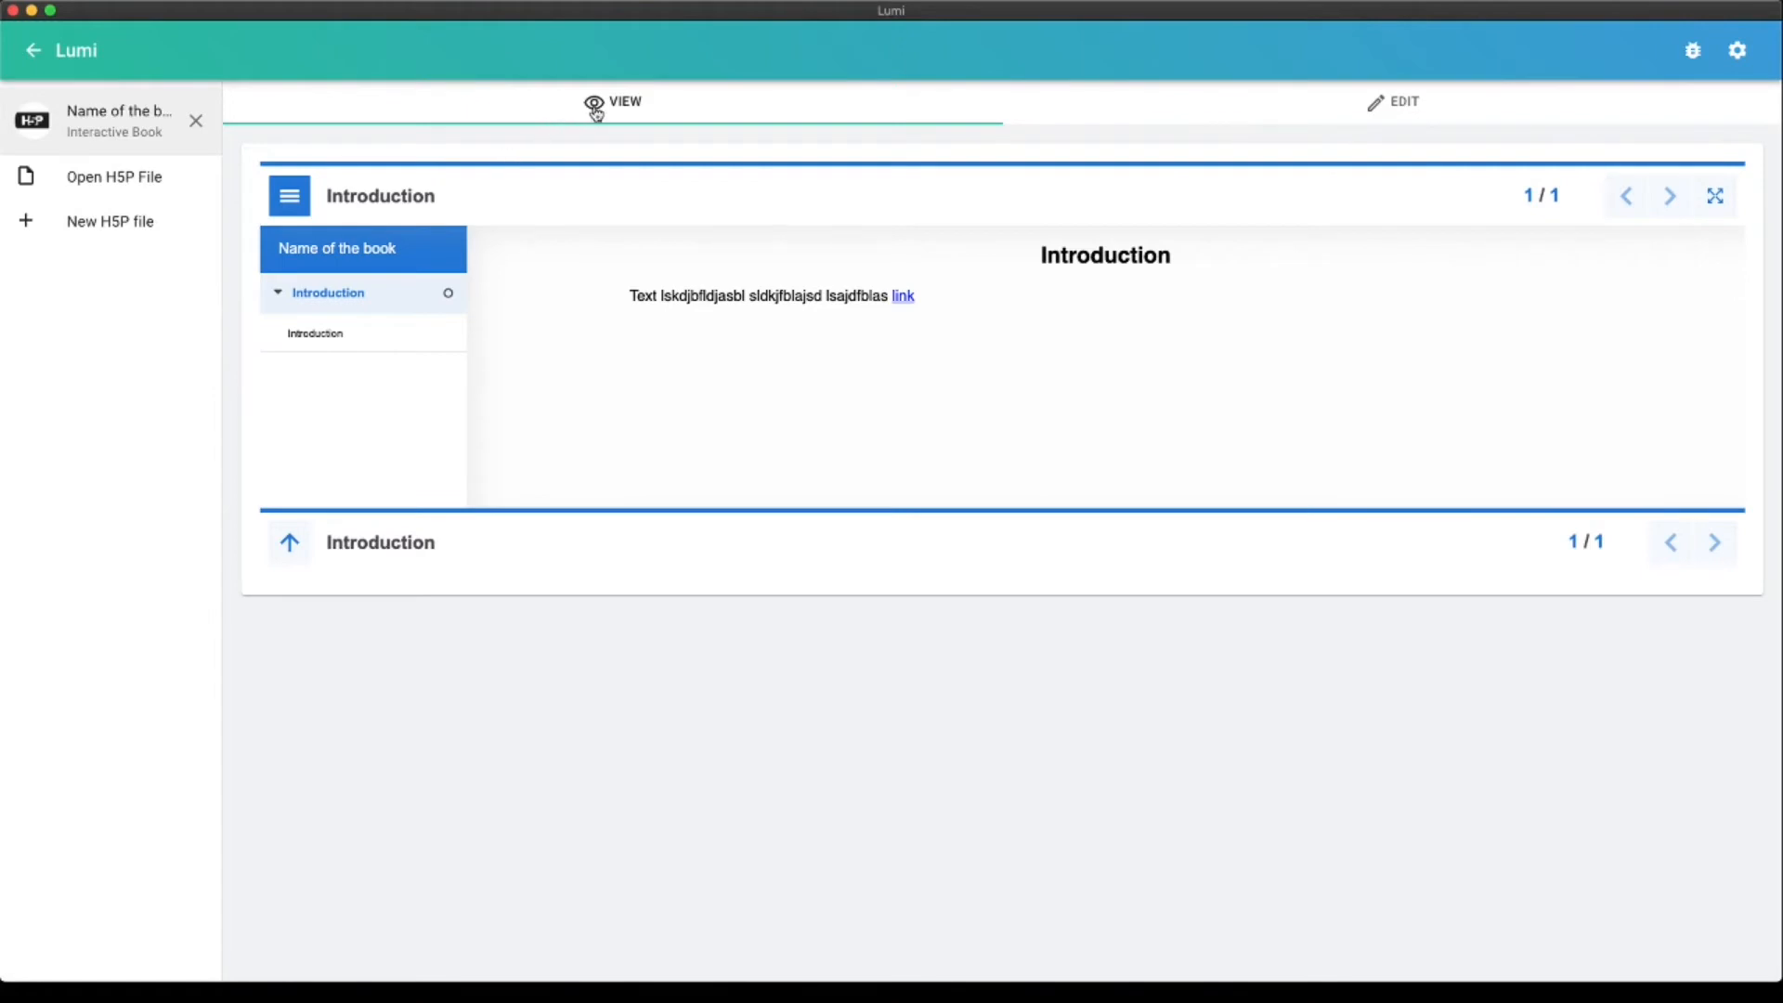
double_click(382, 248)
left_click_drag(360, 246, 279, 247)
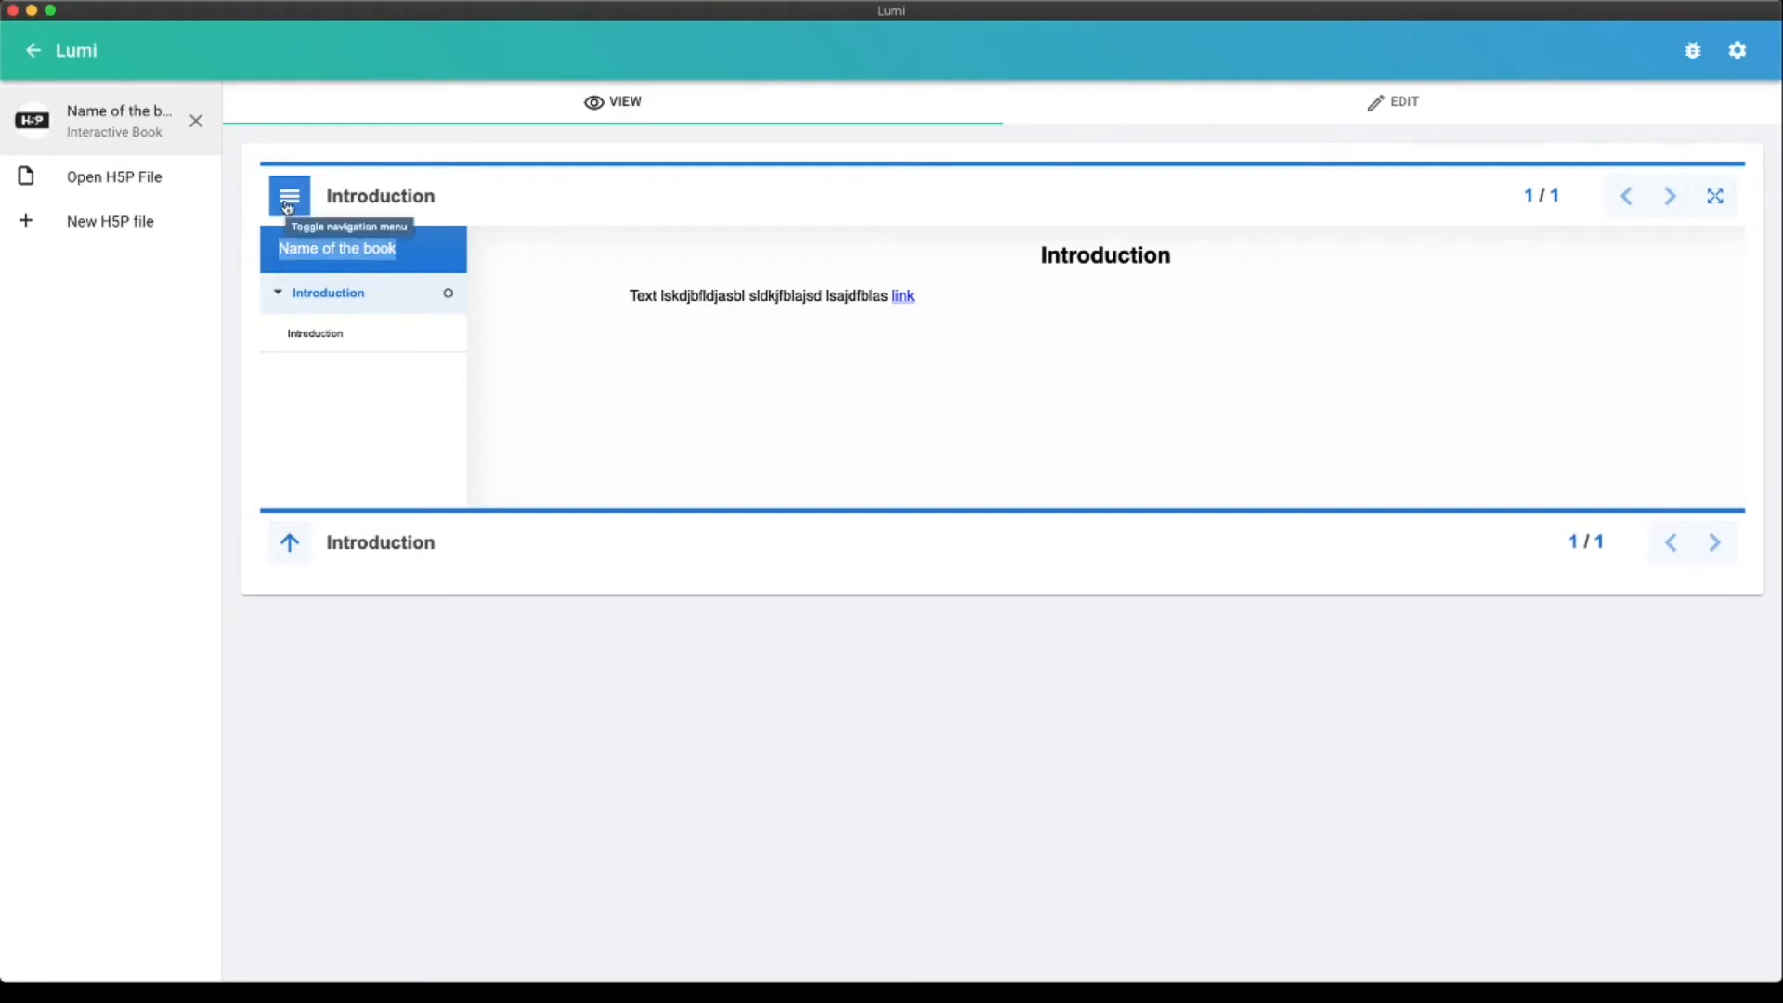
Hide and show the previewed book's navigation menu several times, leaving the table of contents open
left_click(288, 206)
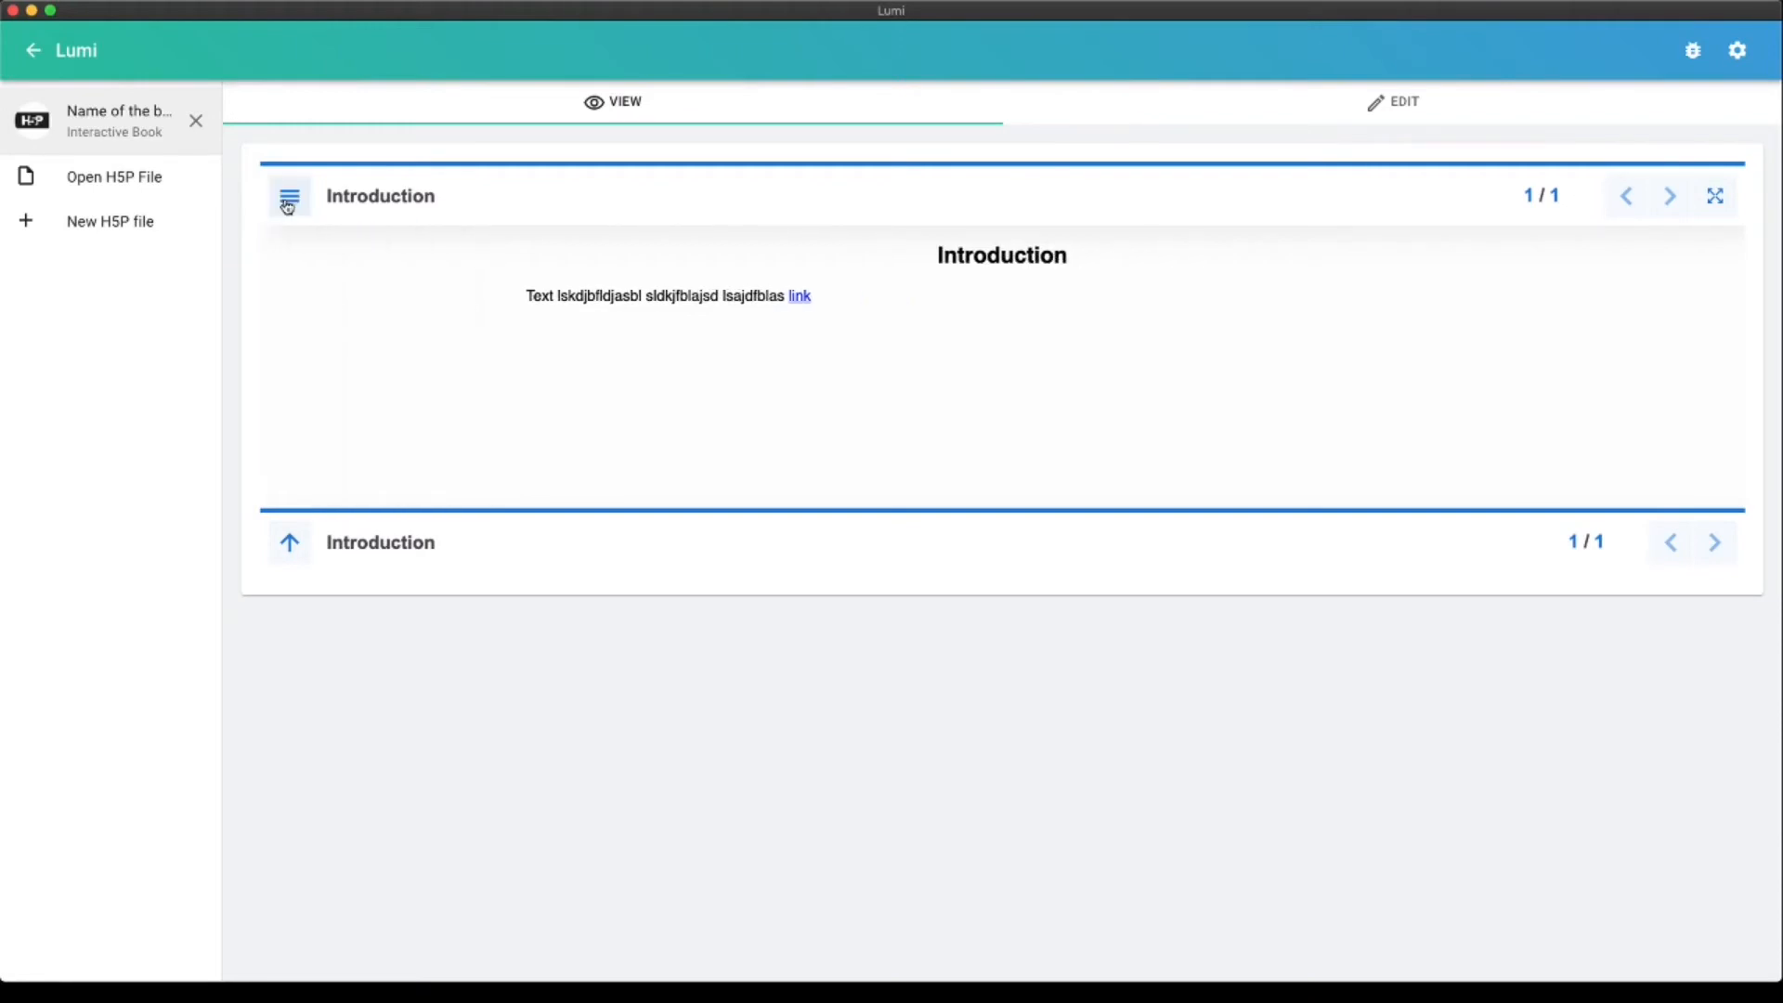
left_click(288, 206)
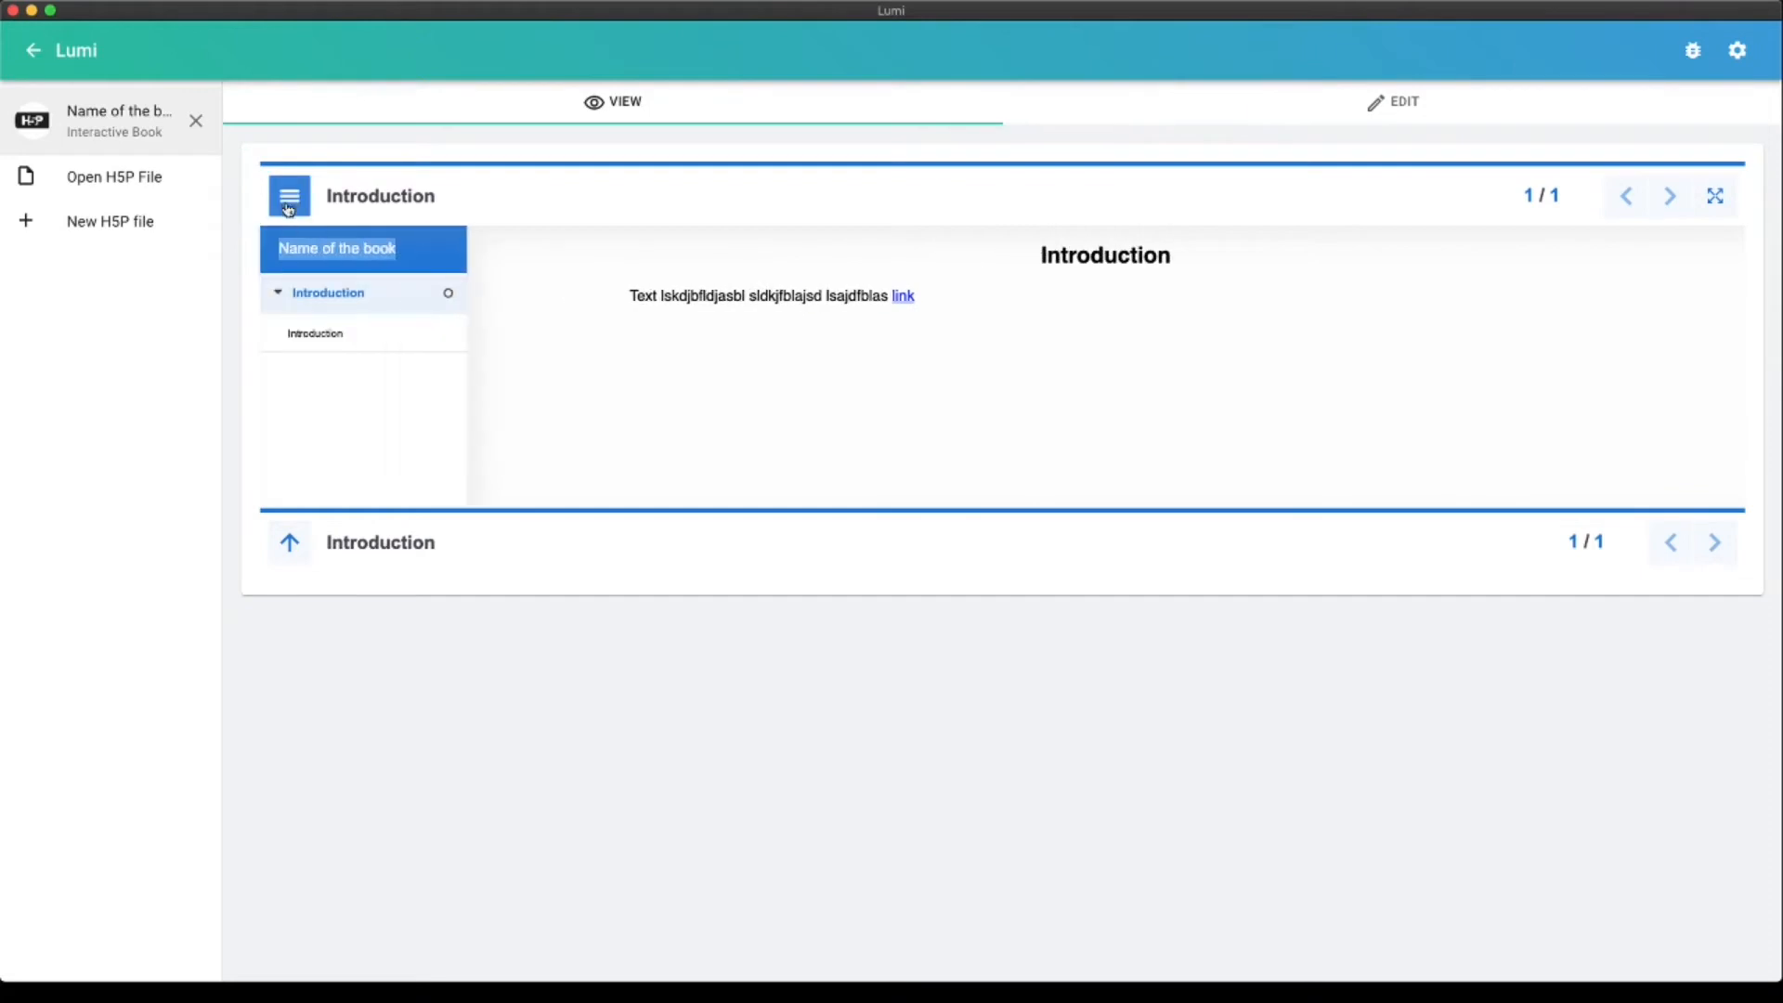
left_click(289, 198)
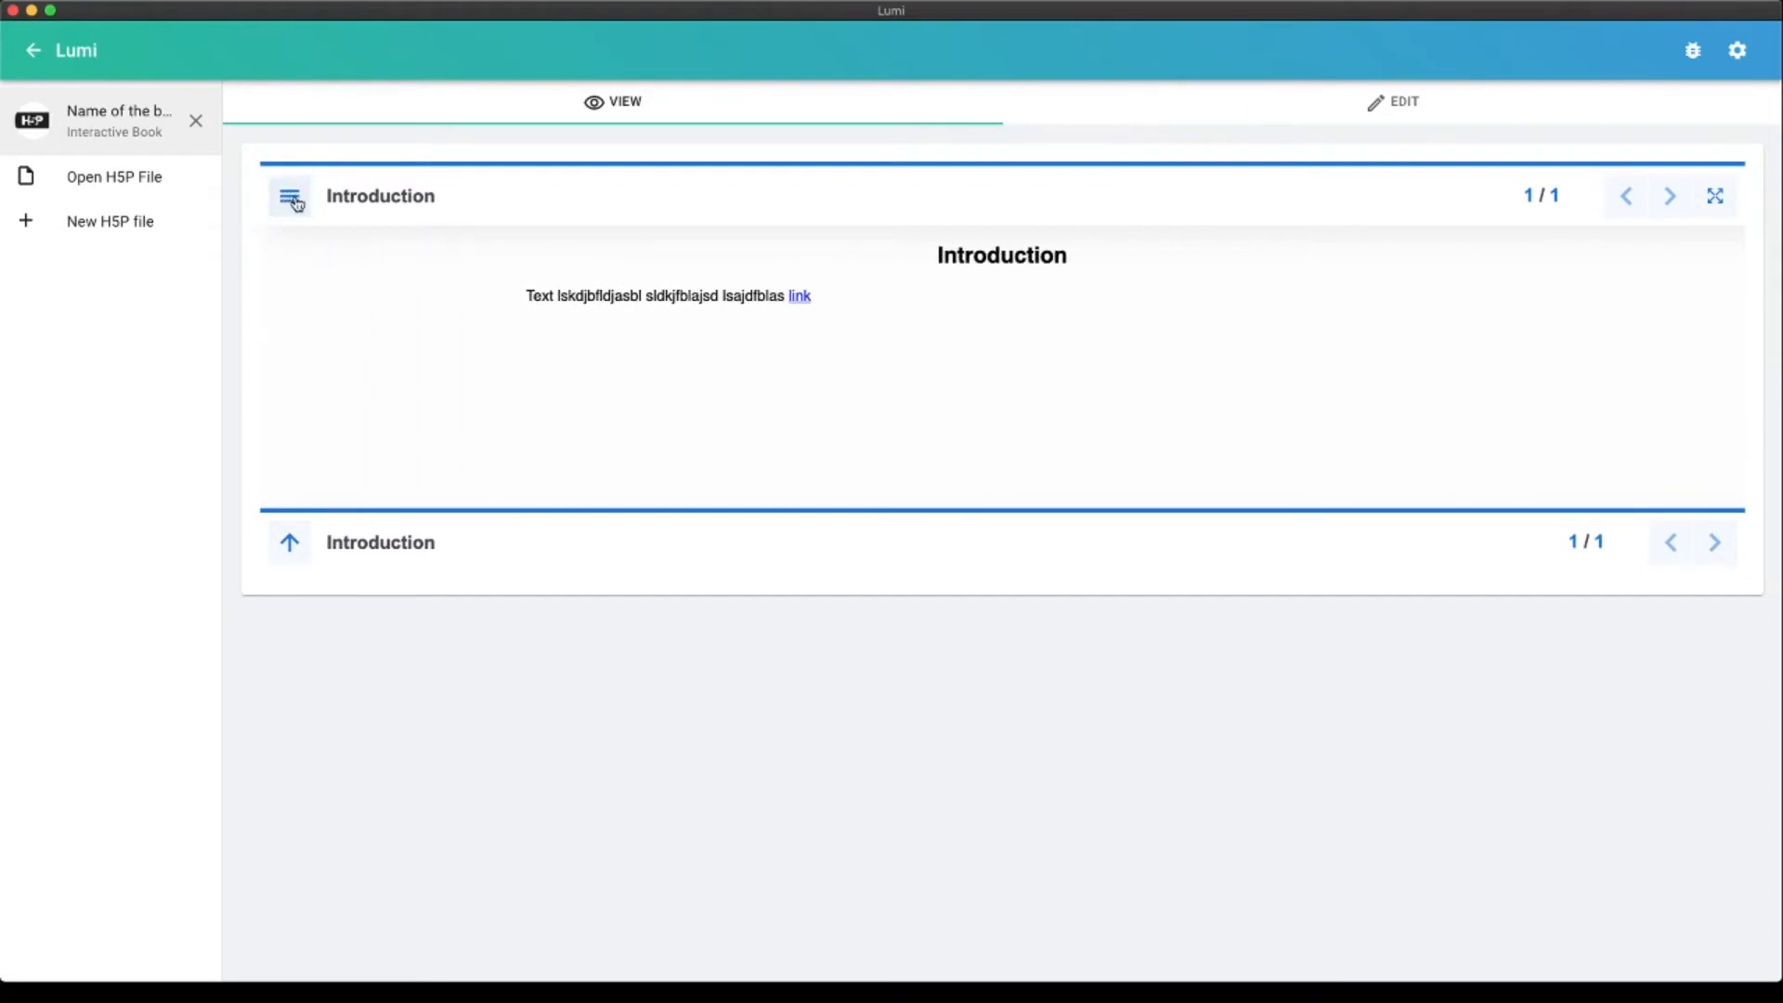
left_click(289, 198)
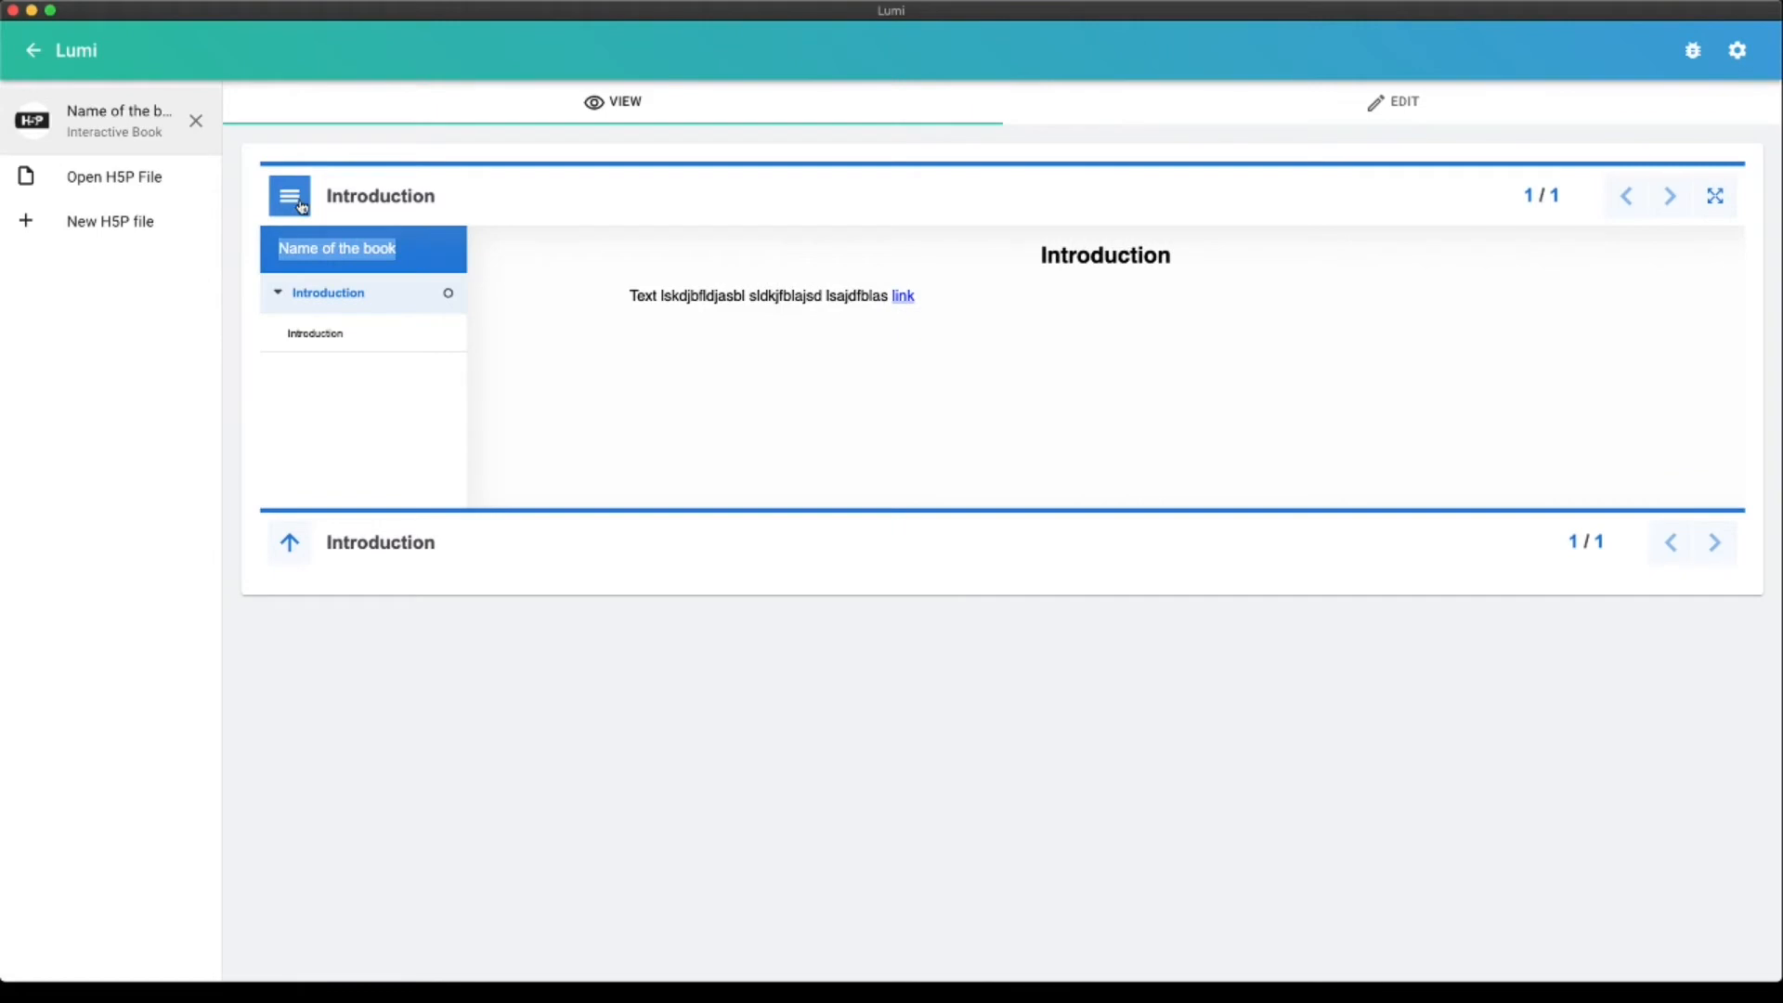
left_click(554, 399)
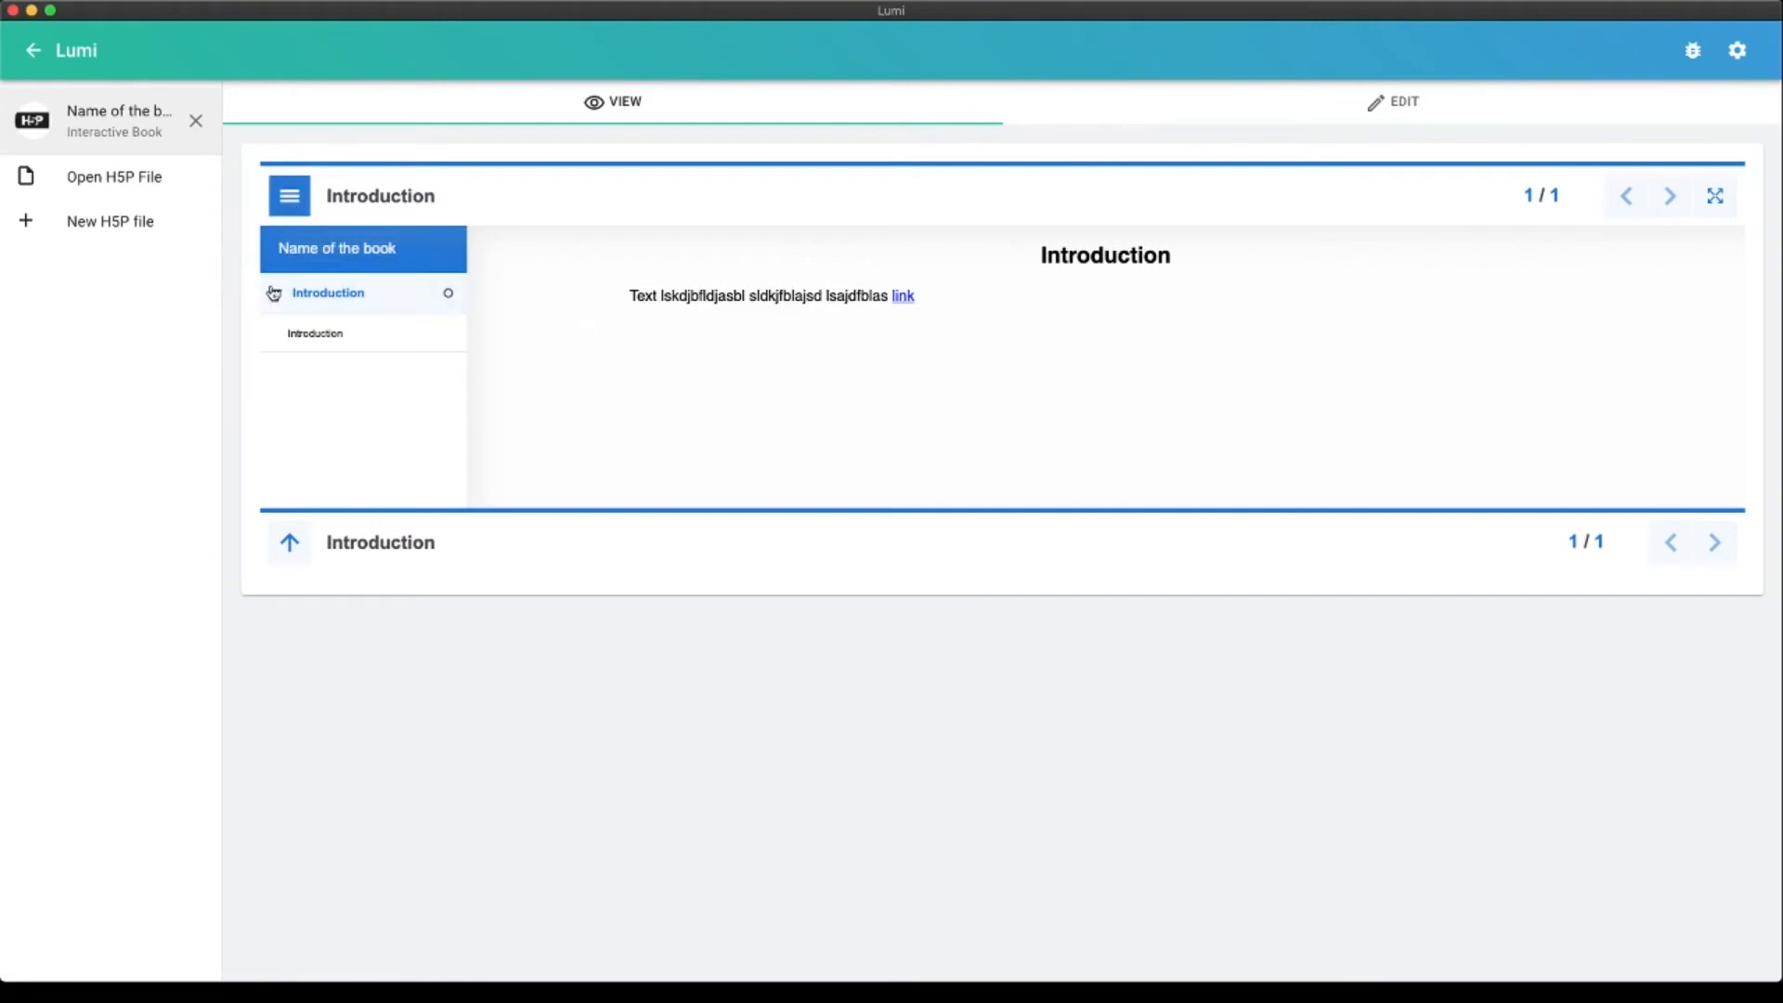
left_click(283, 212)
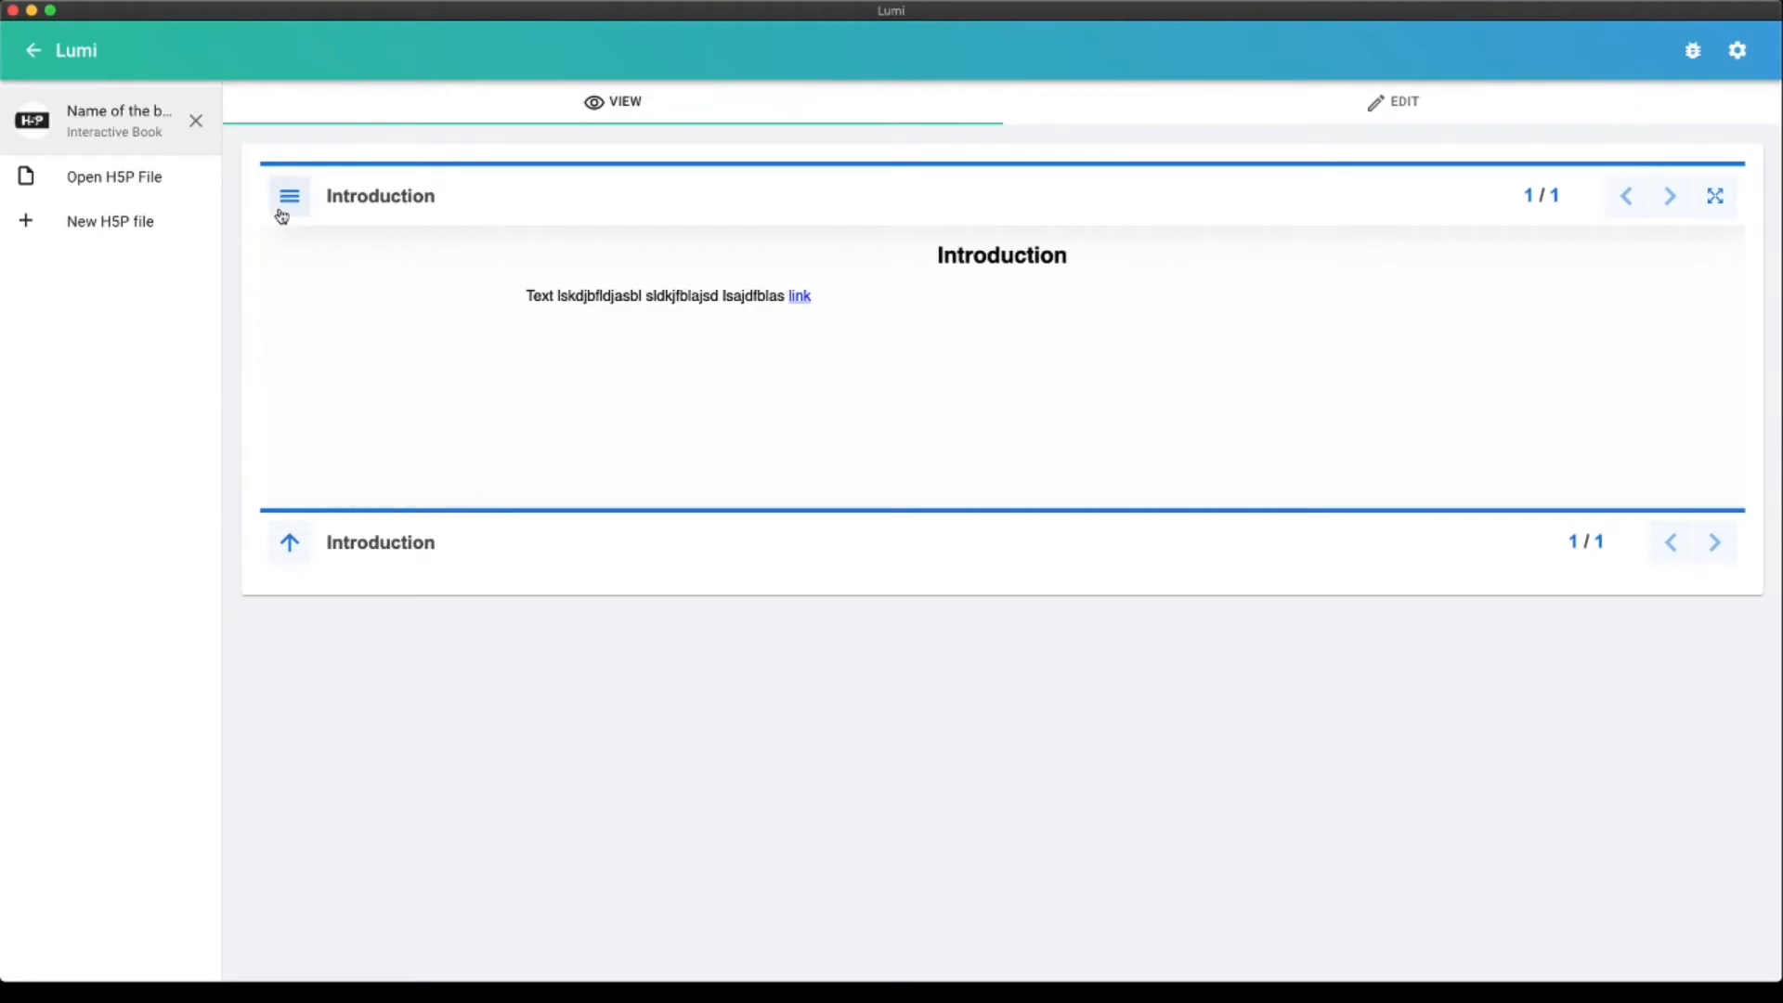
left_click(282, 214)
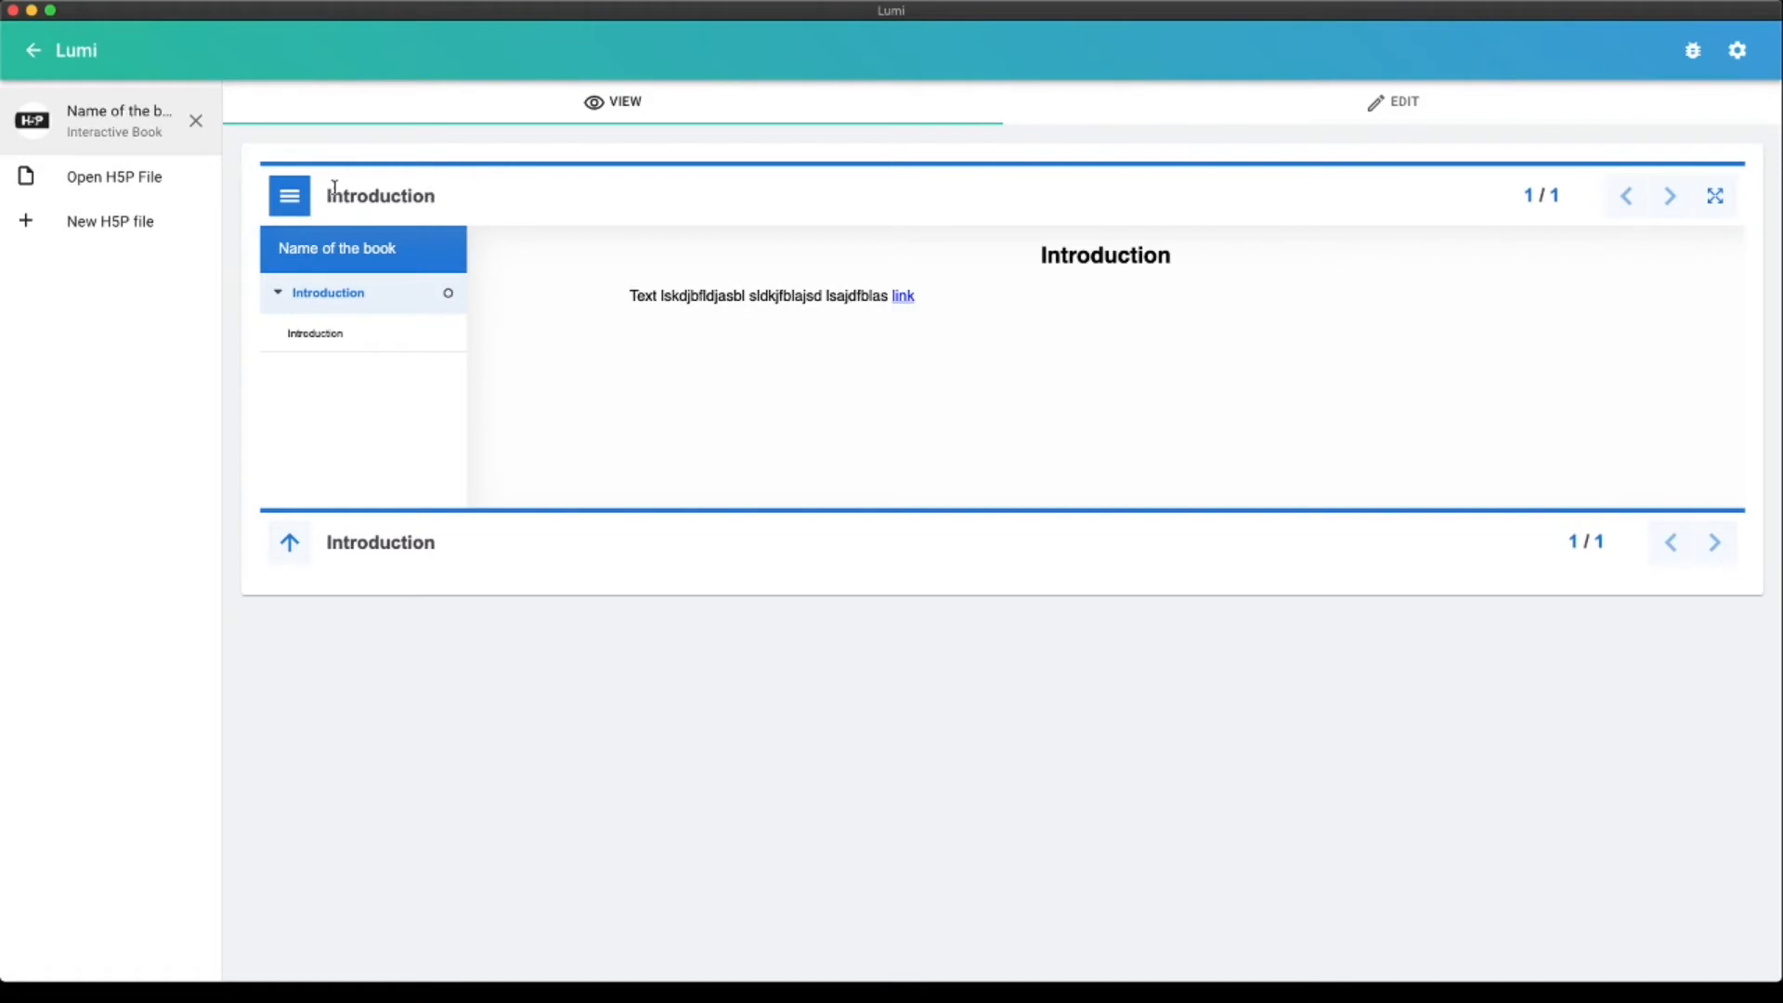
Examine the page title in the preview's header, and collapse and re-expand the Introduction chapter in the table of contents
left_click_drag(332, 193, 446, 199)
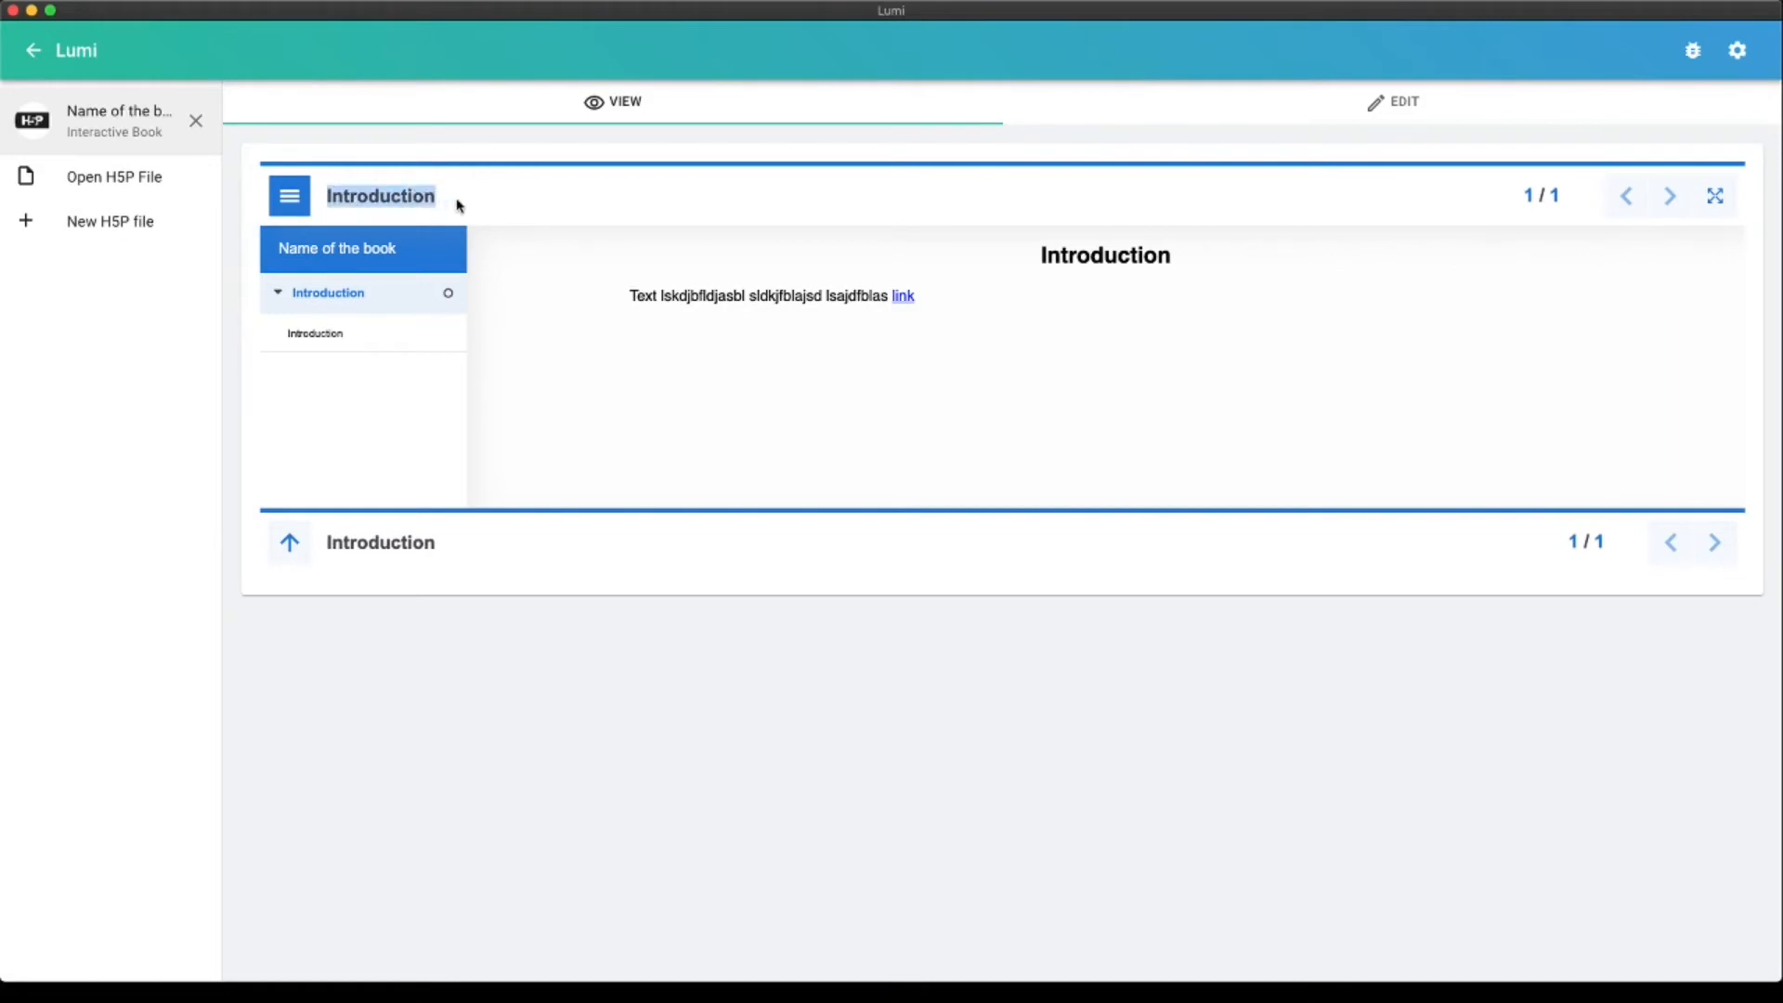
left_click(458, 199)
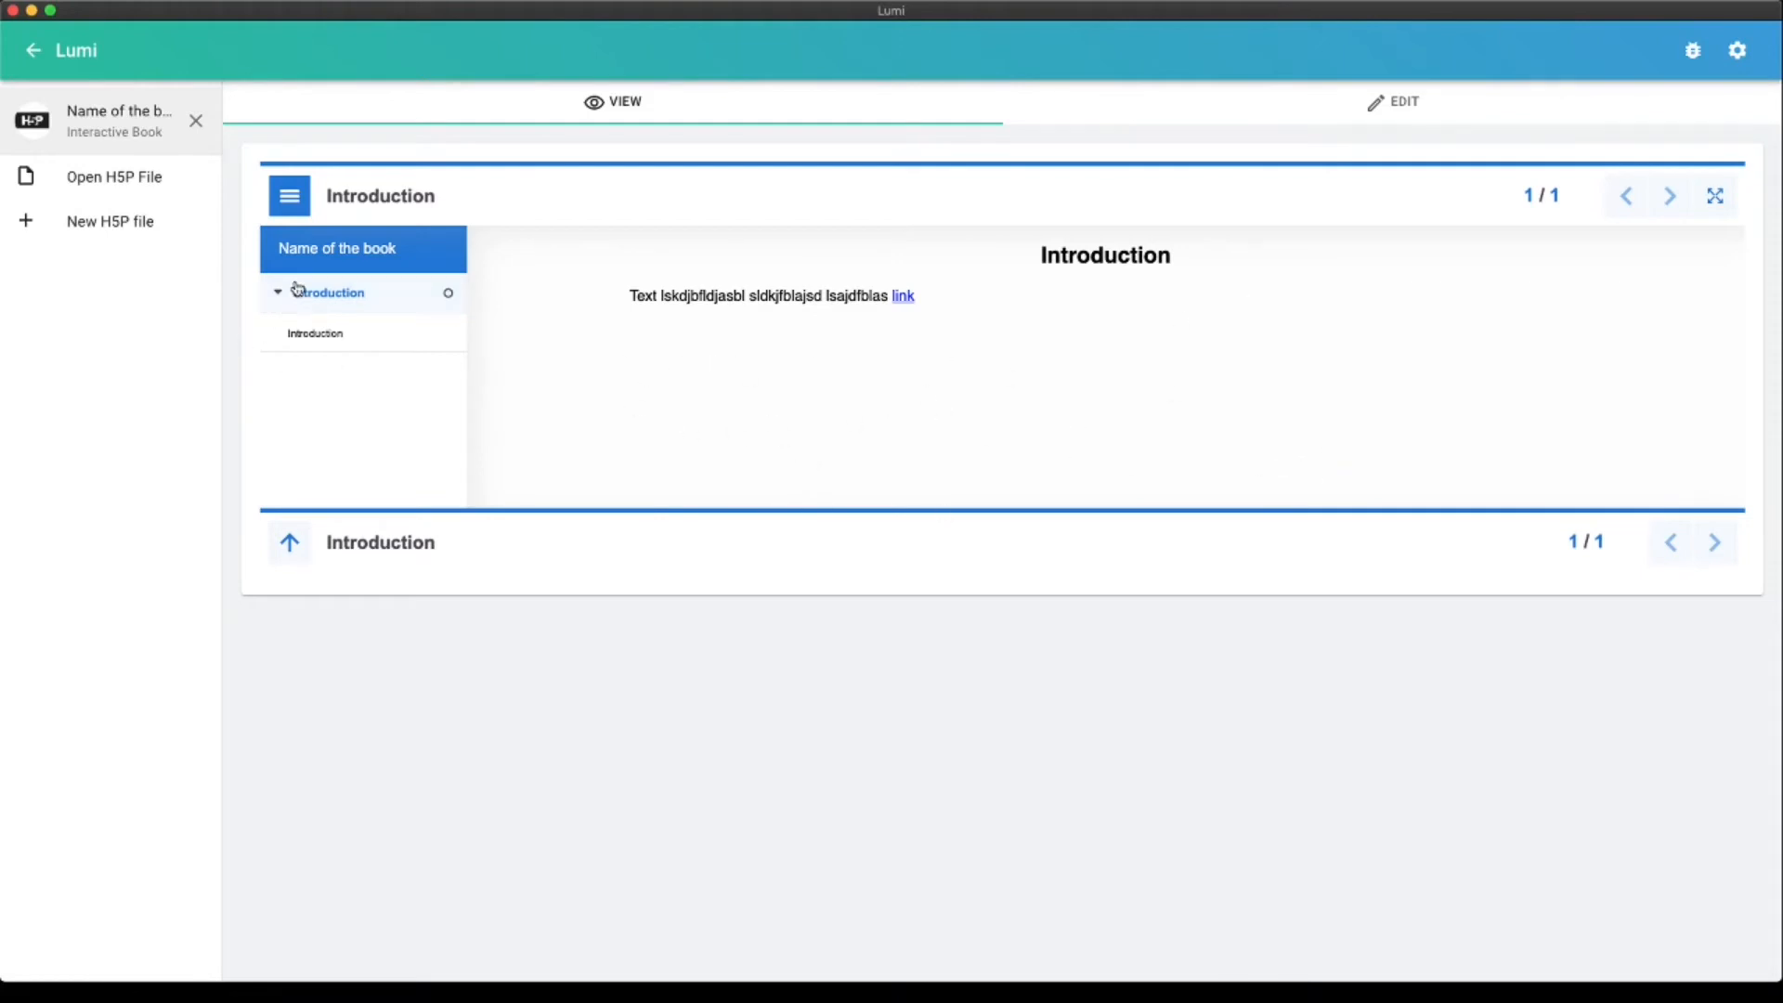
left_click(348, 302)
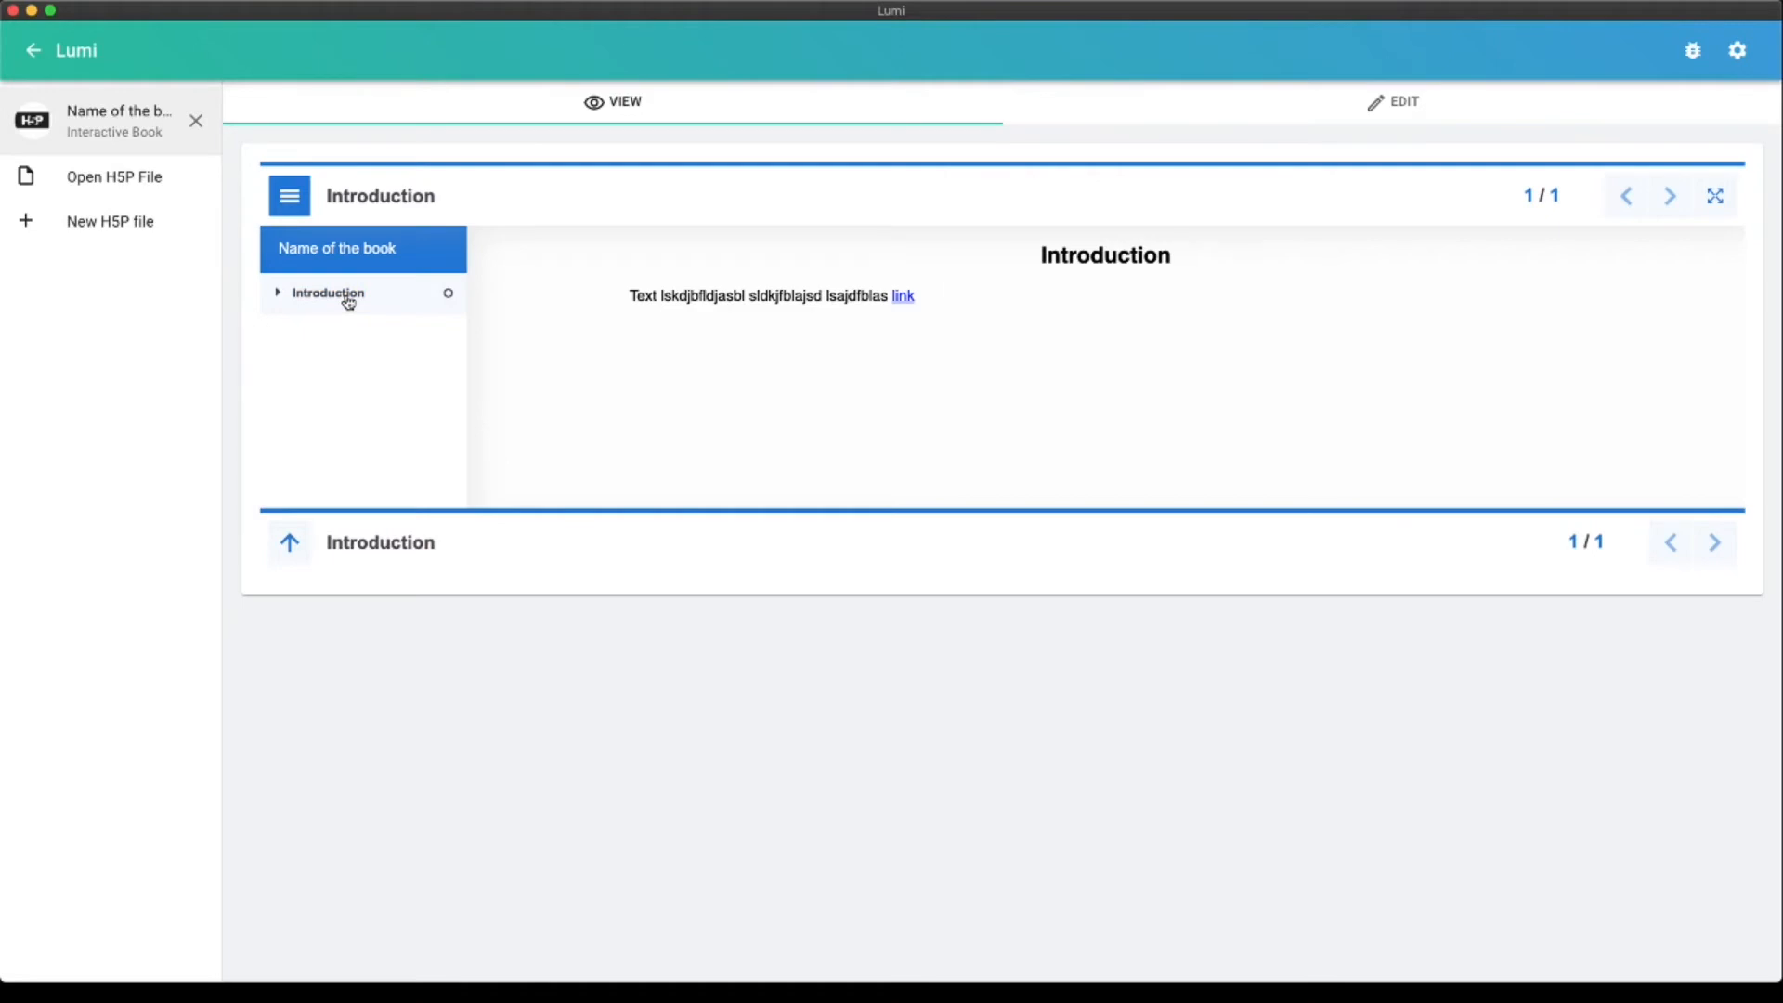
left_click(349, 299)
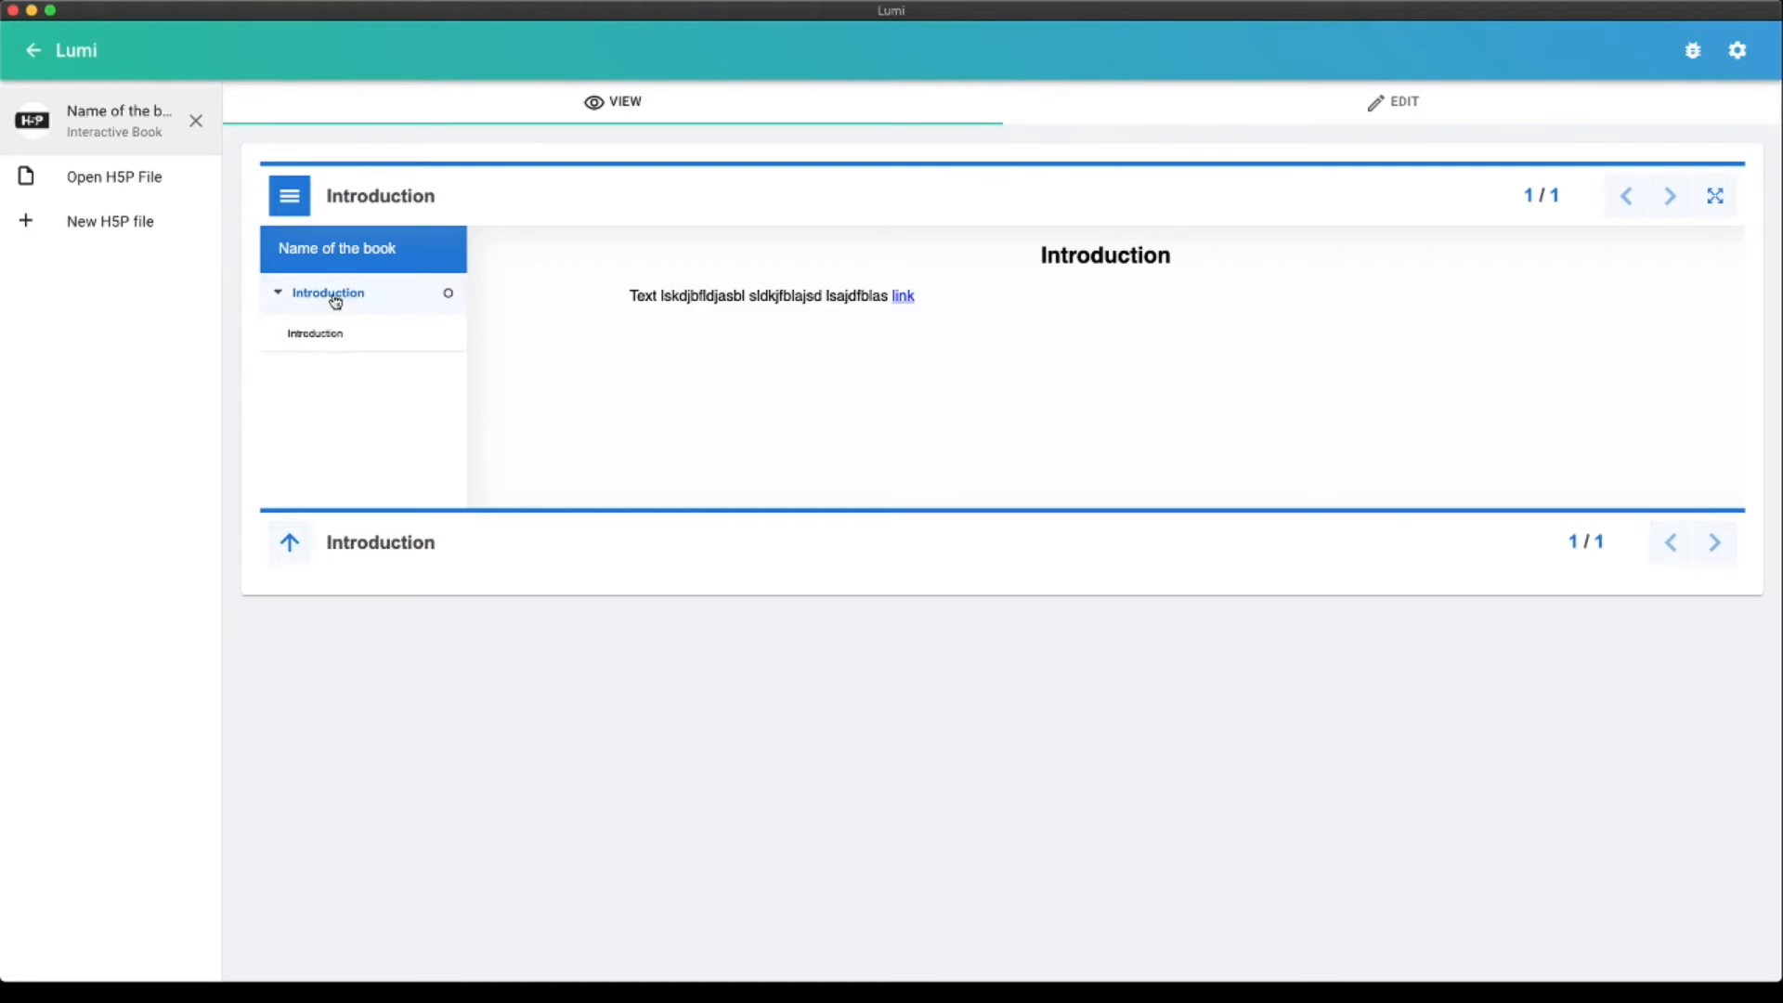
Return to editing the book and look through pages 2 and 3 and the Introduction page's content blocks
left_click(1306, 118)
scroll(372, 492, "down", 3)
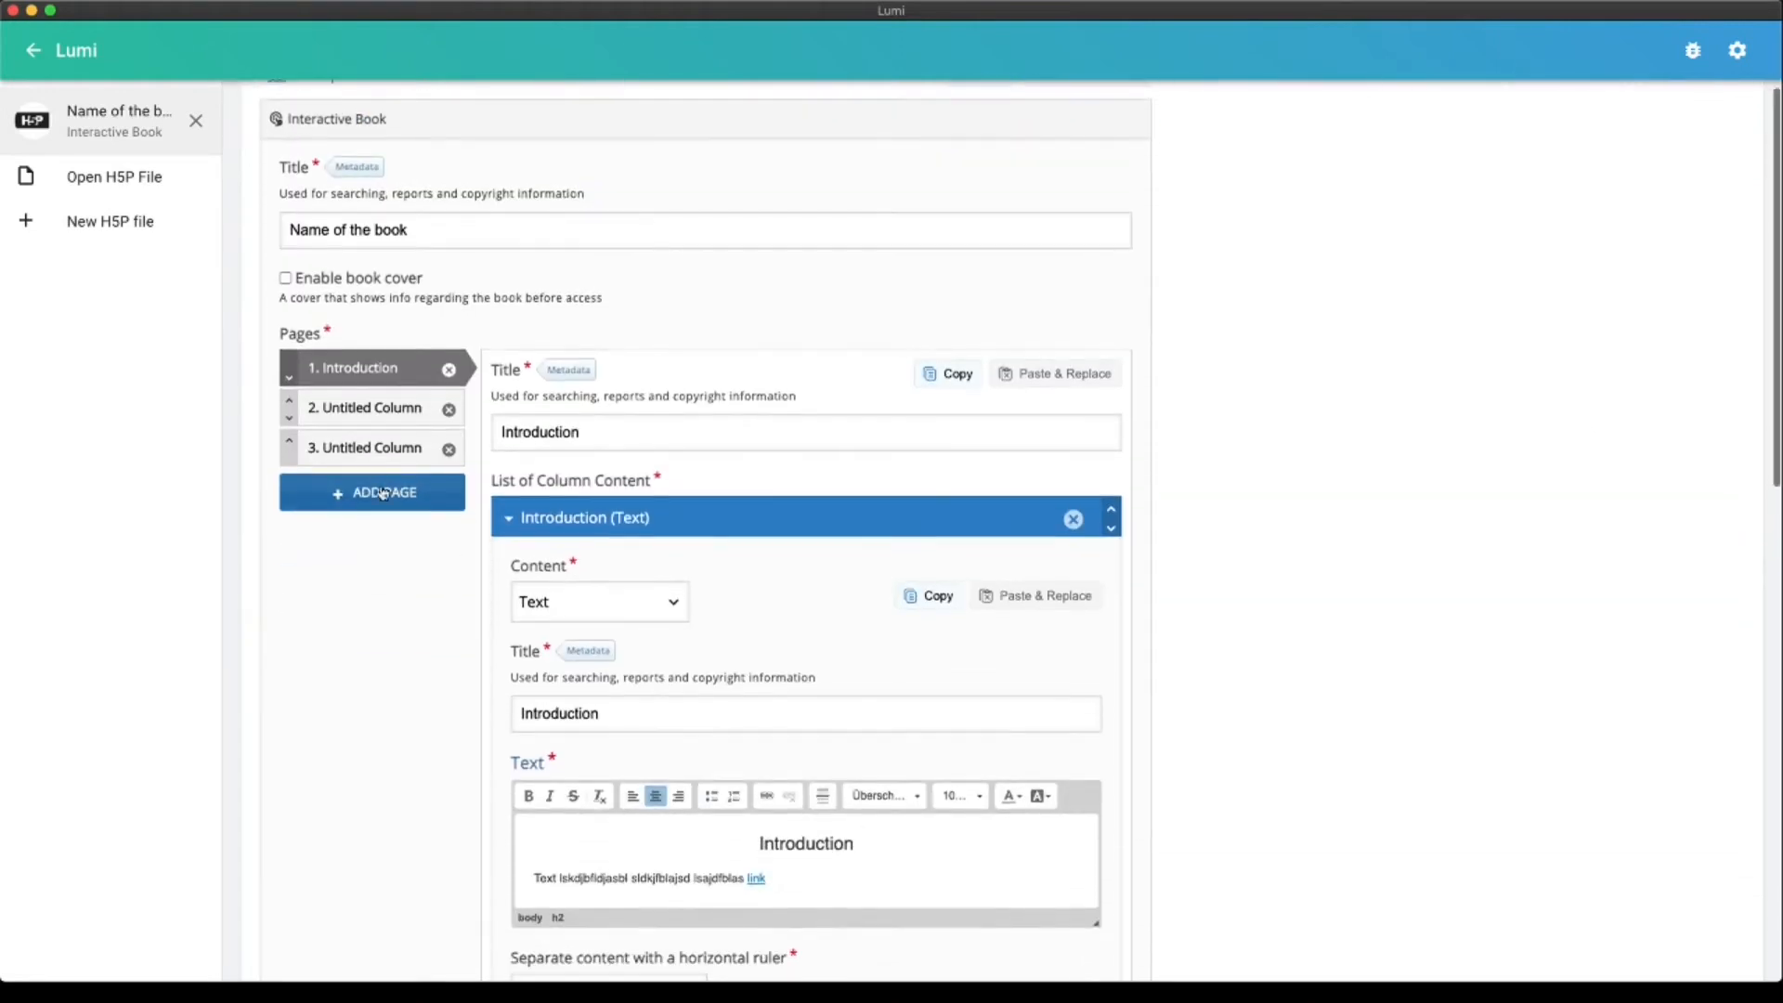
left_click(354, 417)
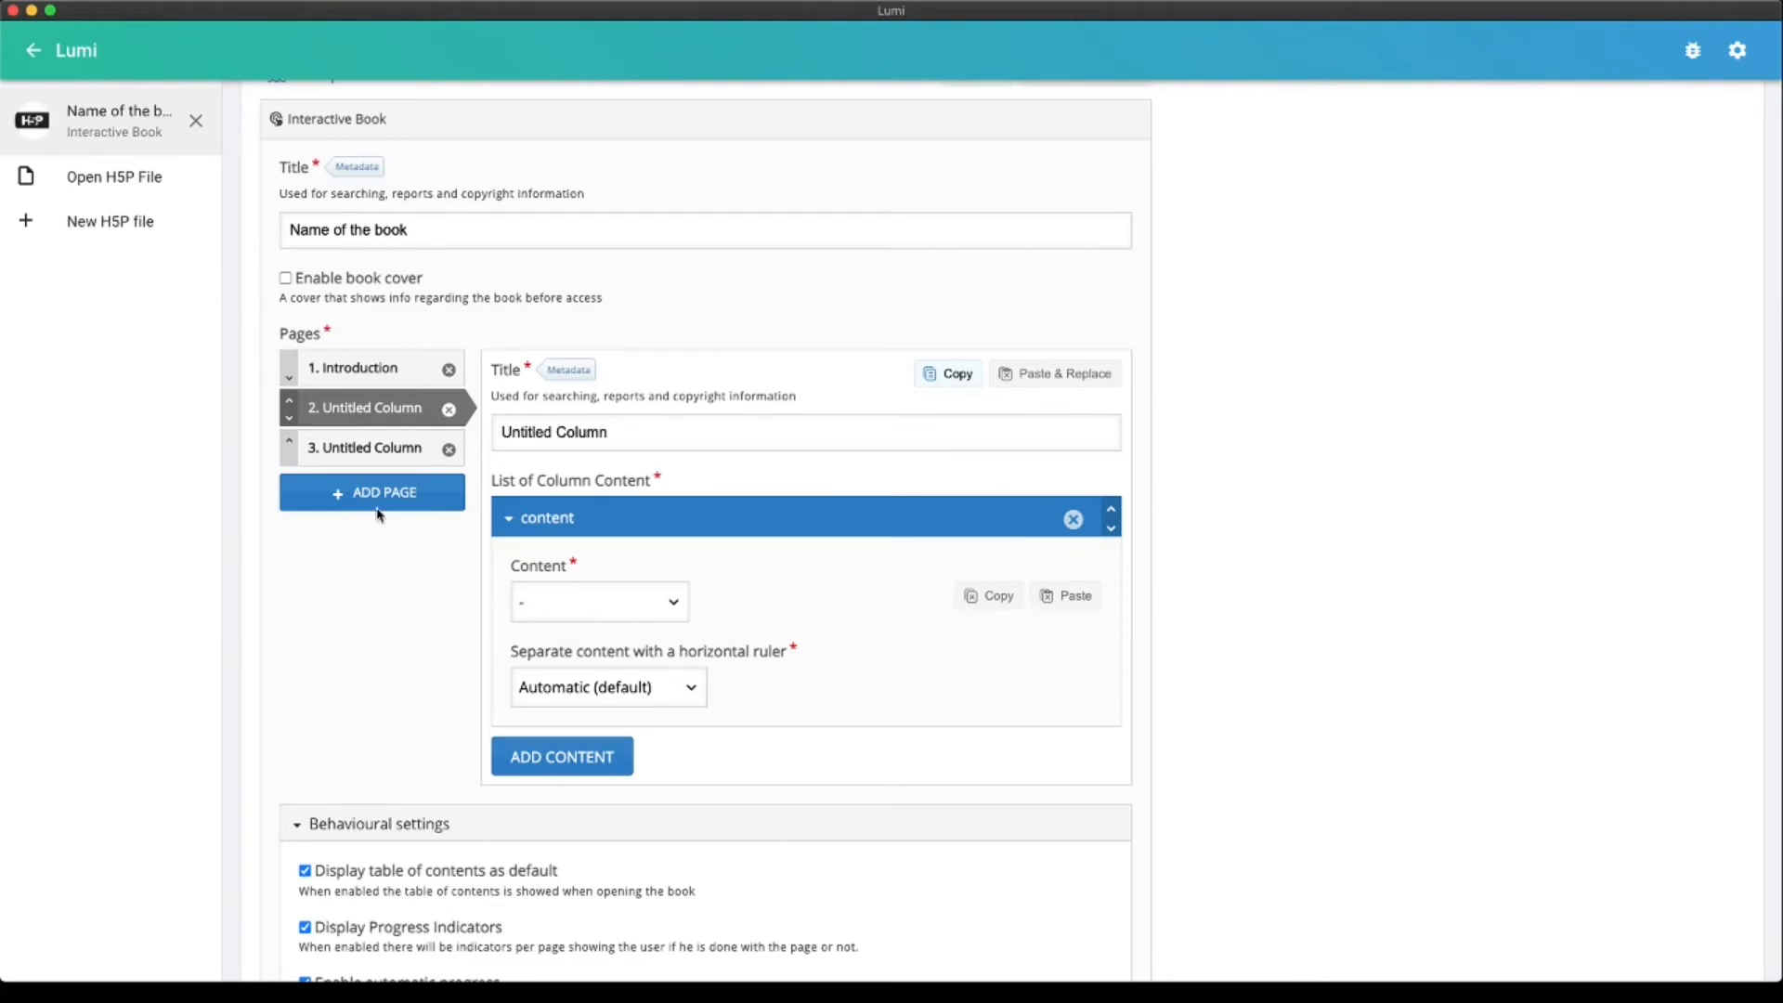
left_click(343, 455)
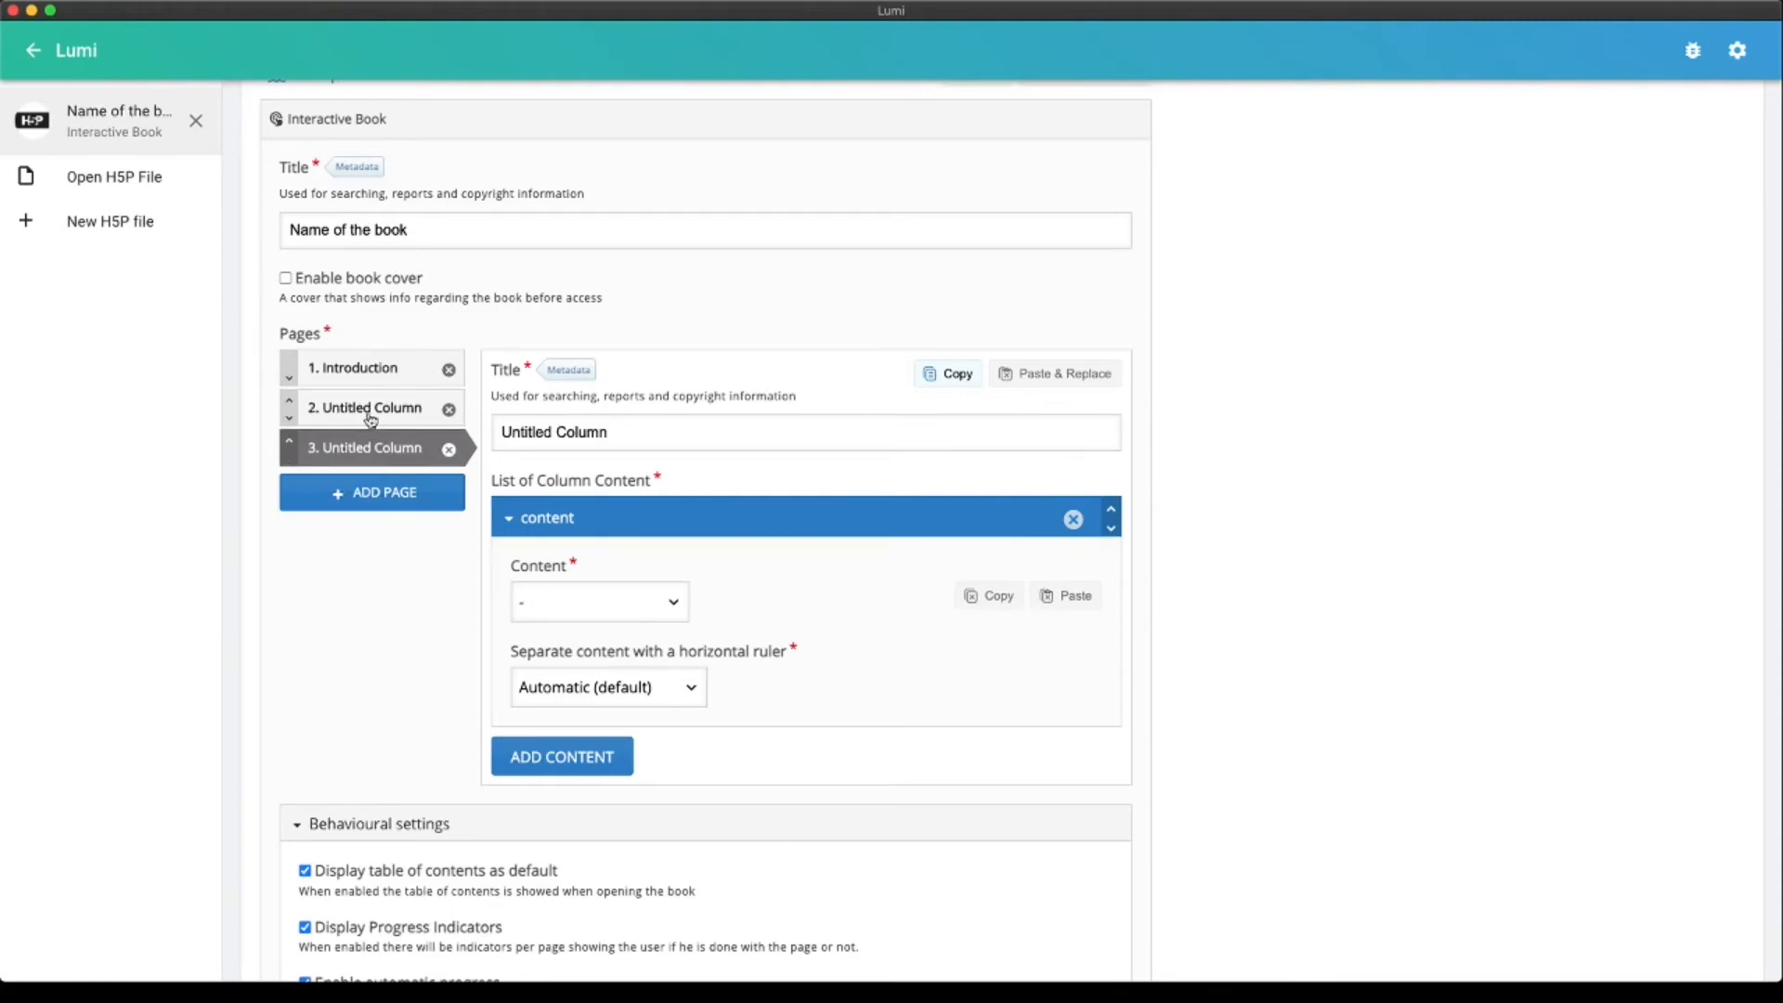
scroll(369, 409, "down", 1)
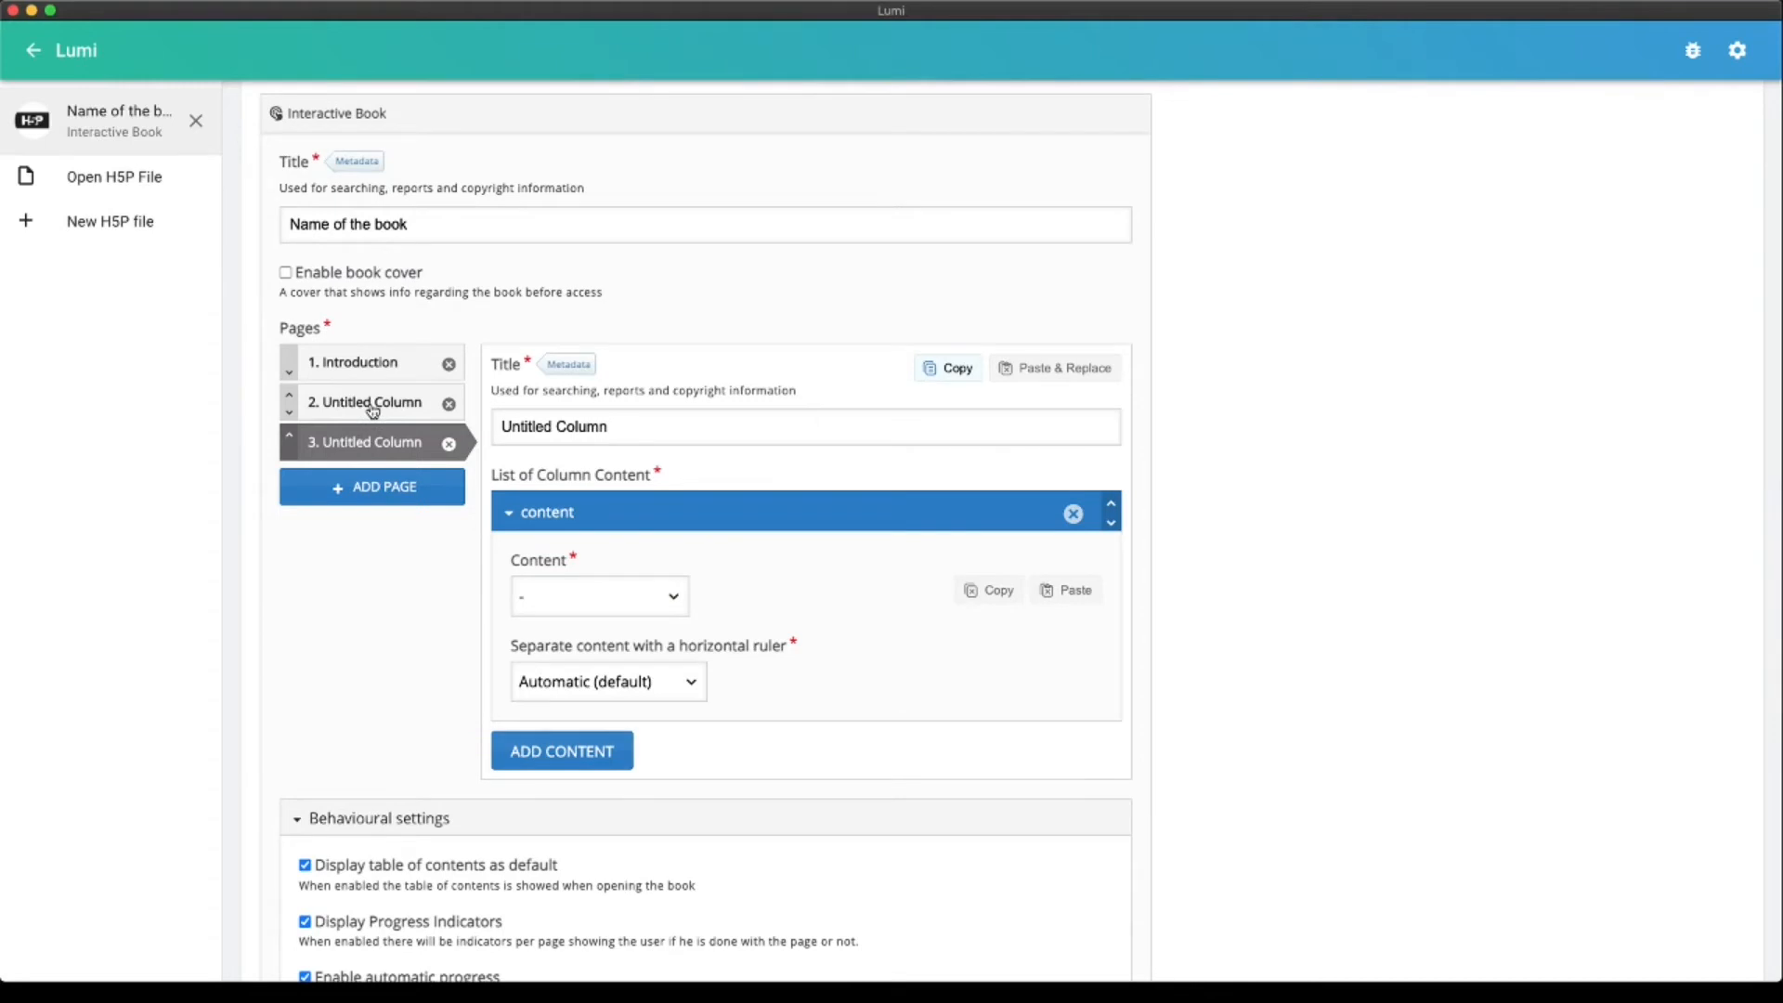
left_click(377, 364)
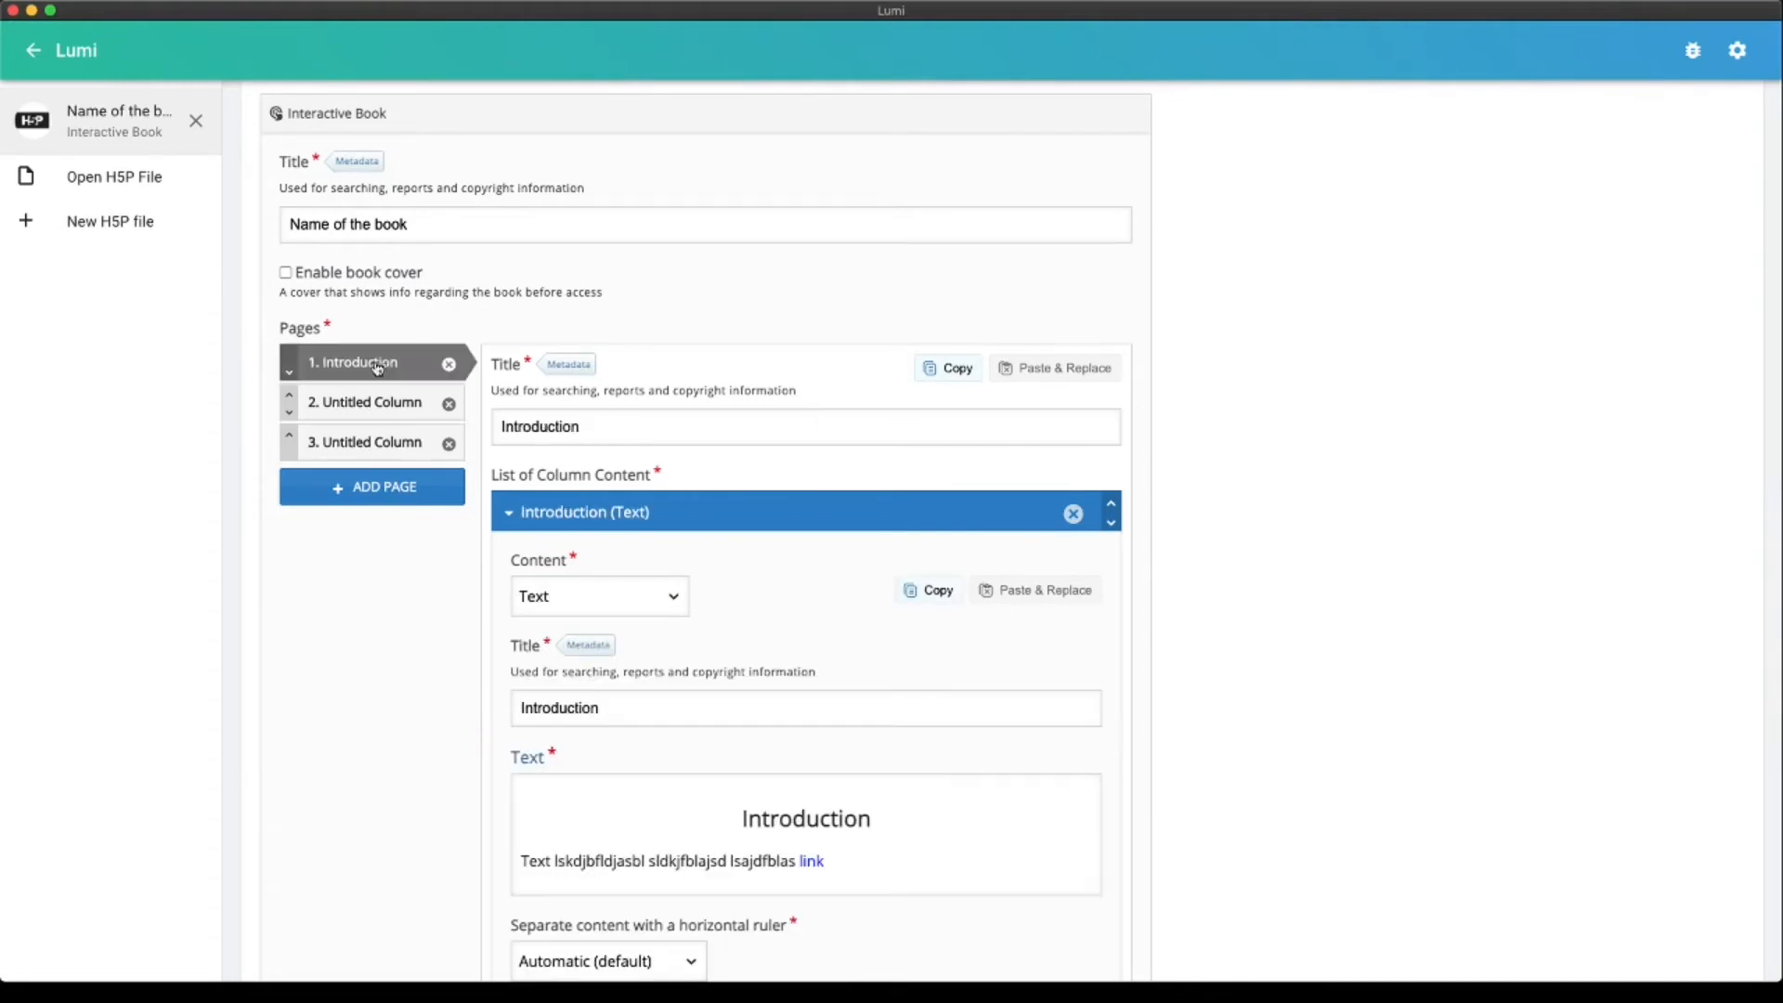
scroll(876, 883, "down", 7)
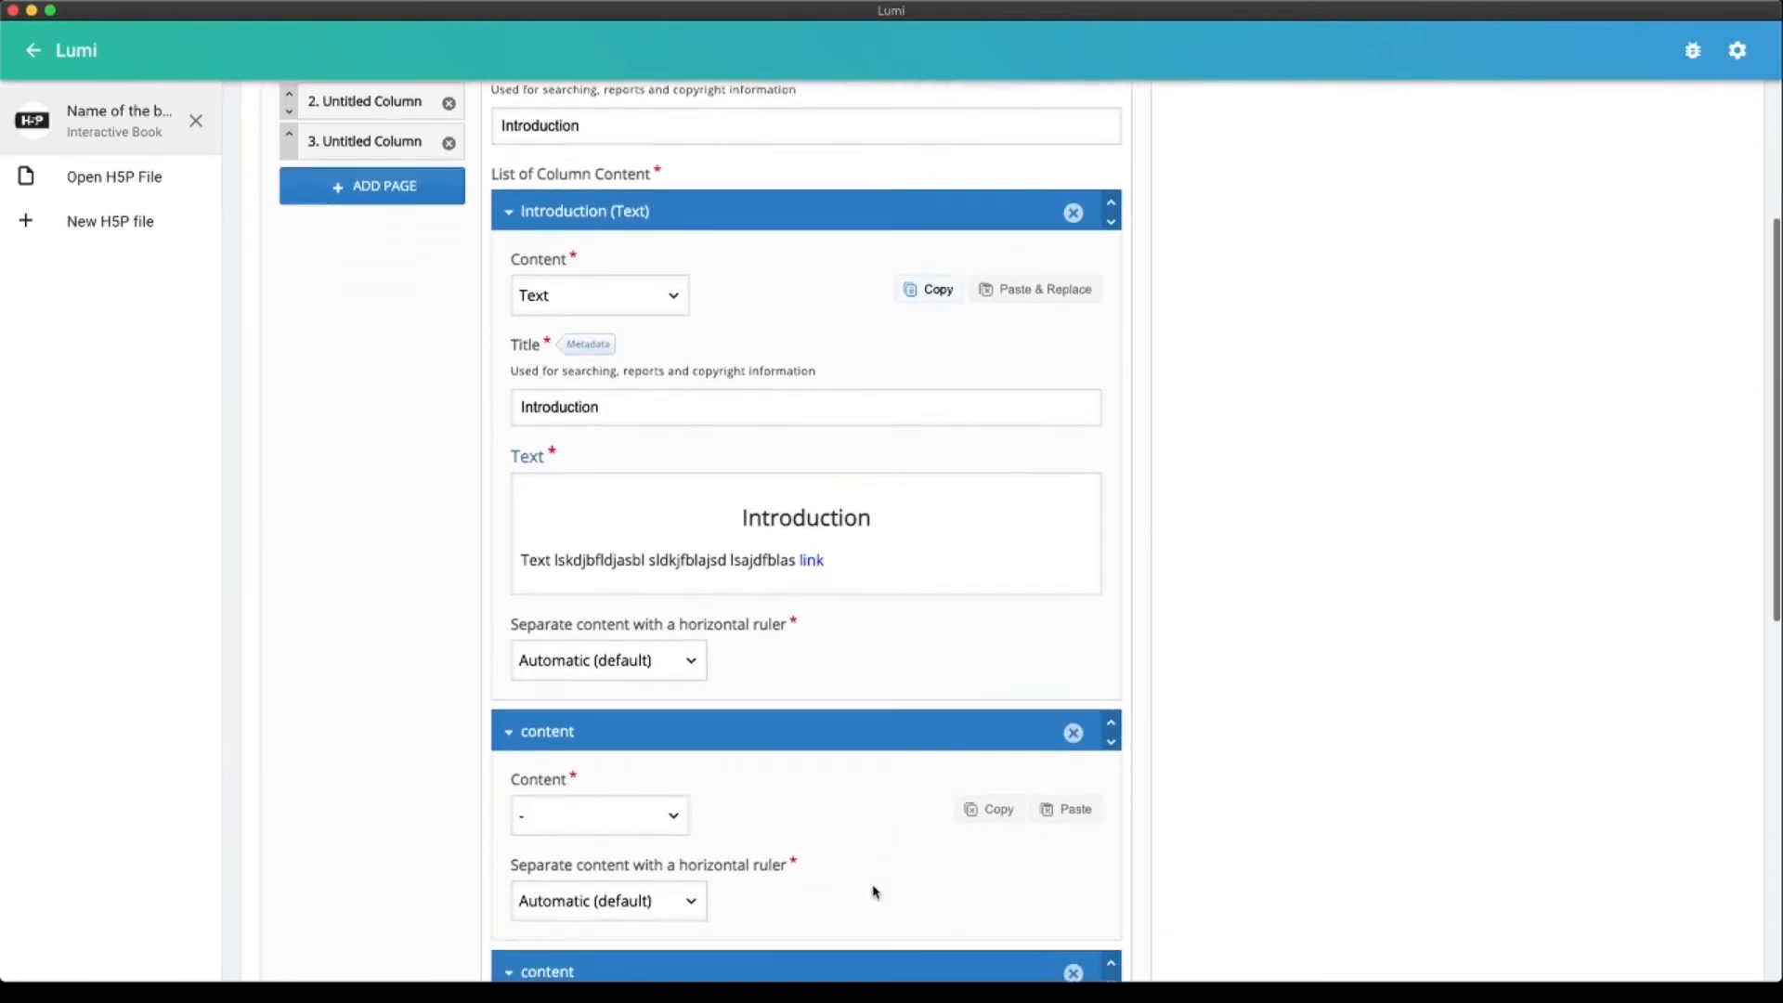
Make the Introduction page's first empty content block a Chart and title it "Statistics"
scroll(666, 754, "down", 1)
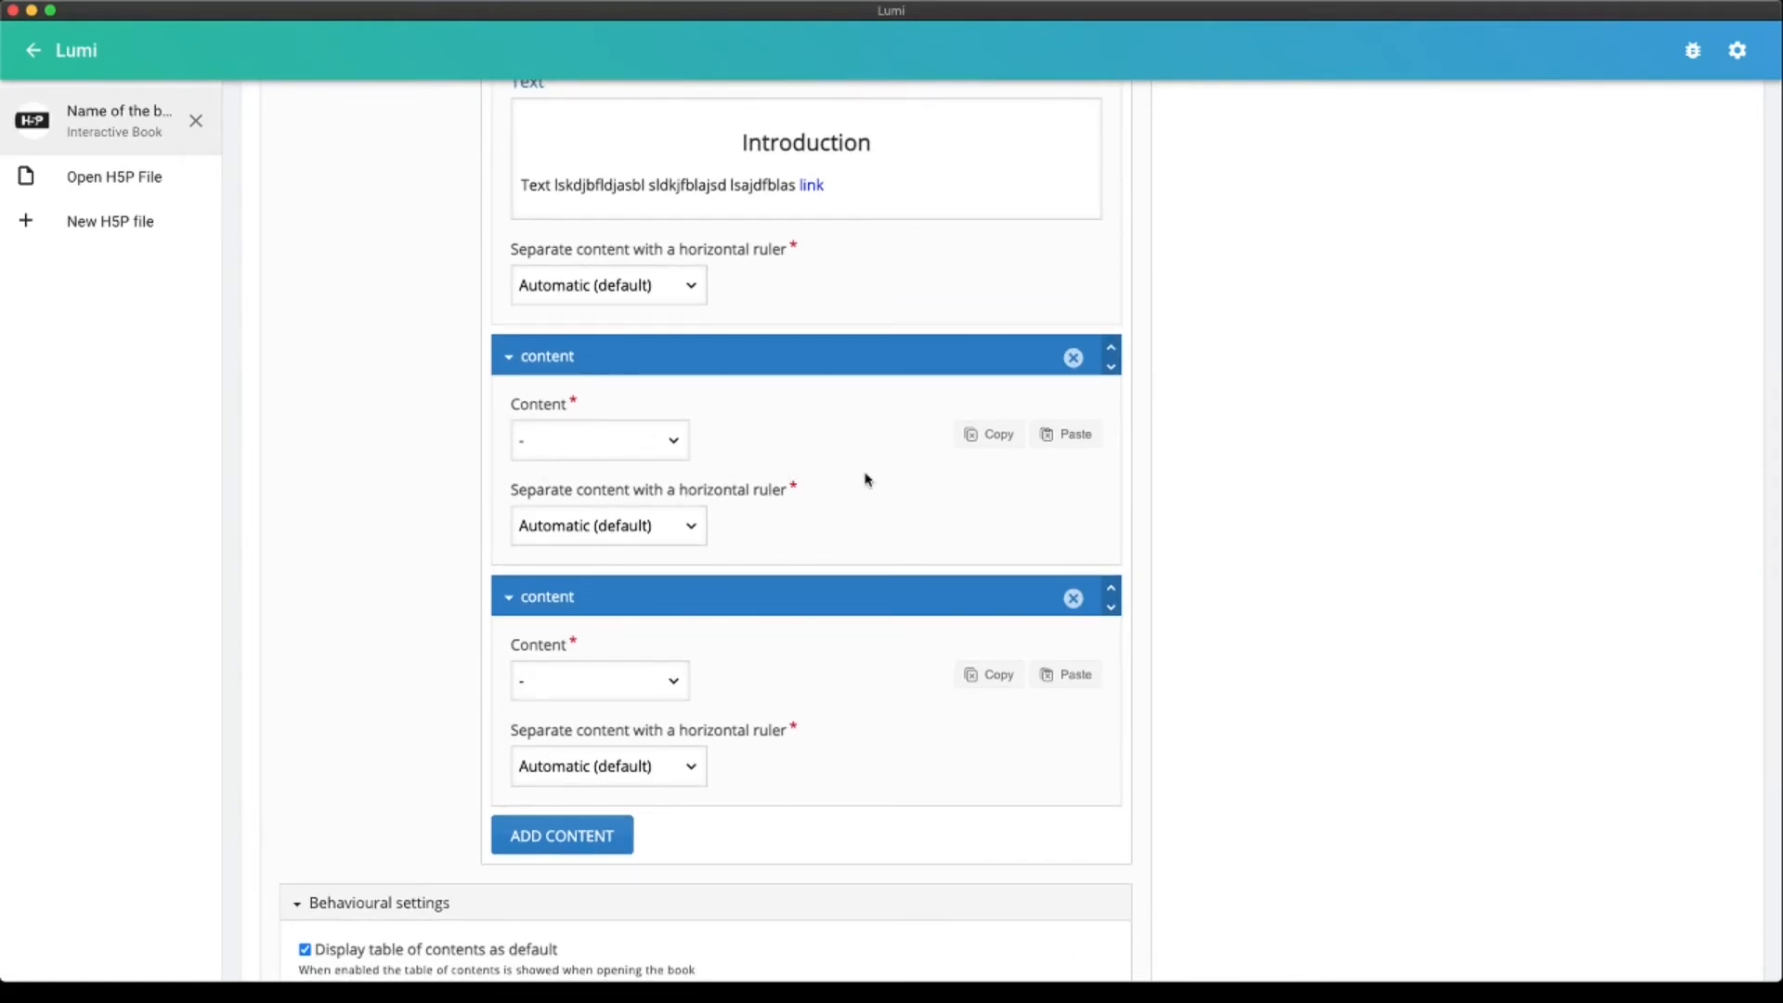
left_click(673, 448)
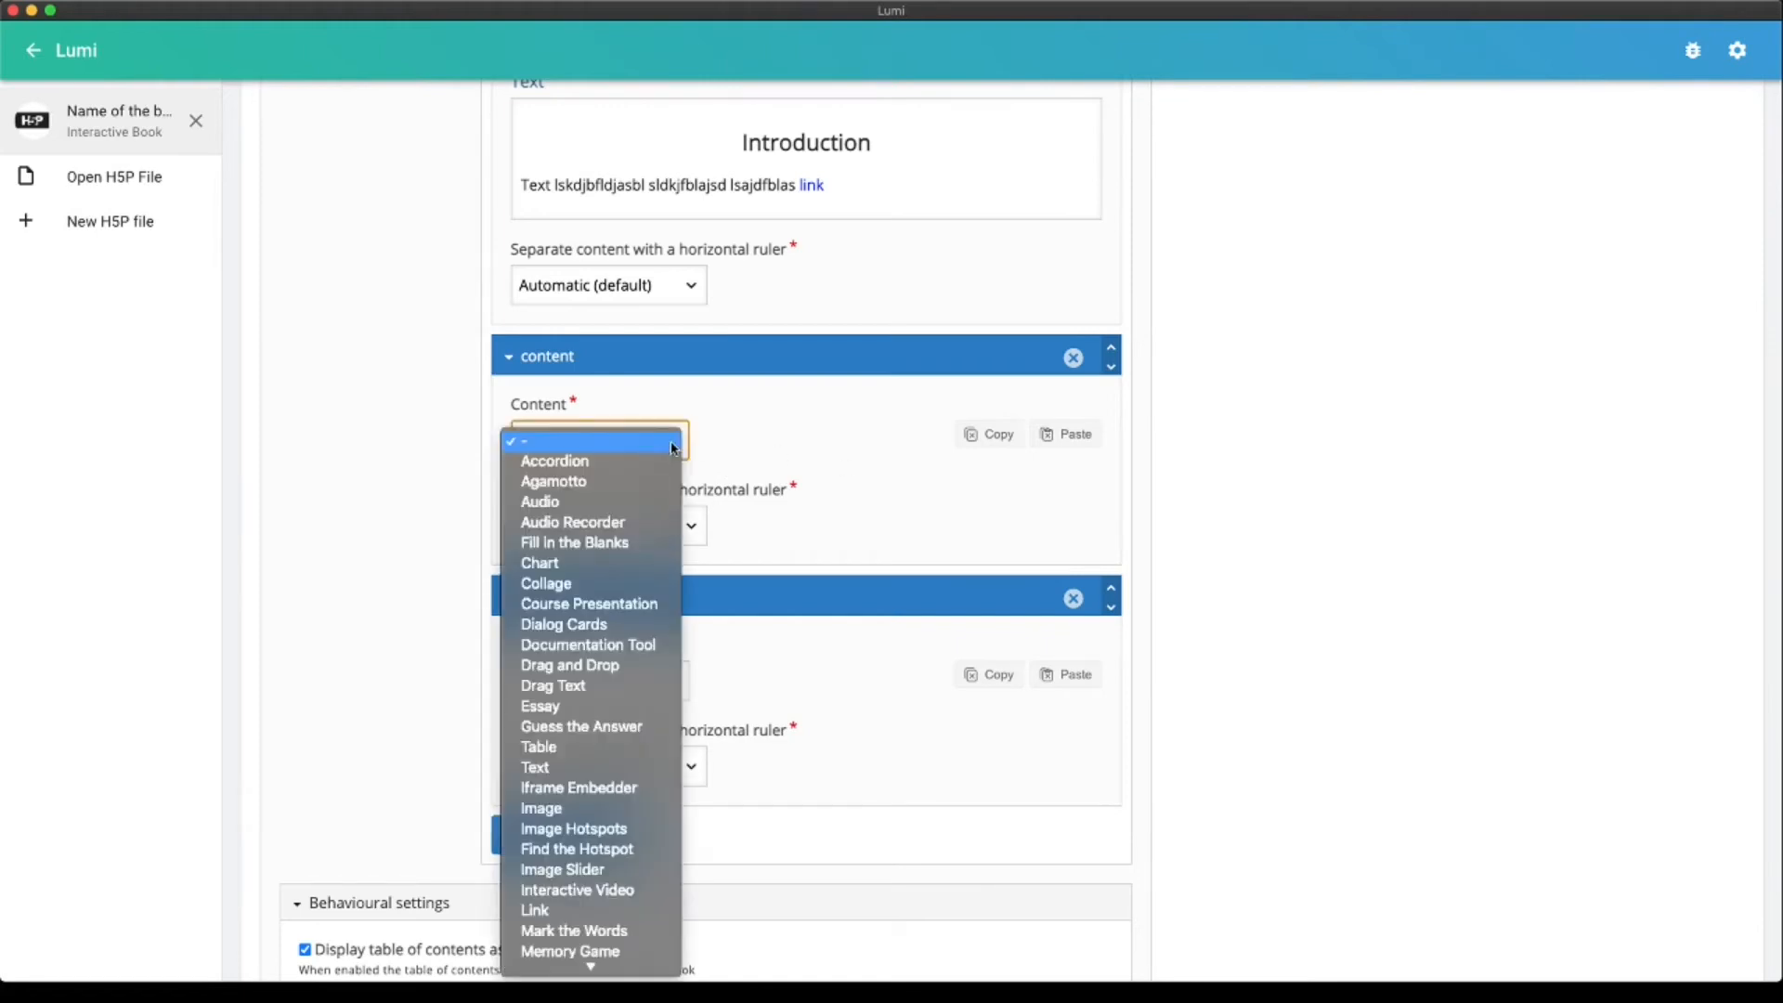
left_click(597, 571)
scroll(668, 642, "down", 3)
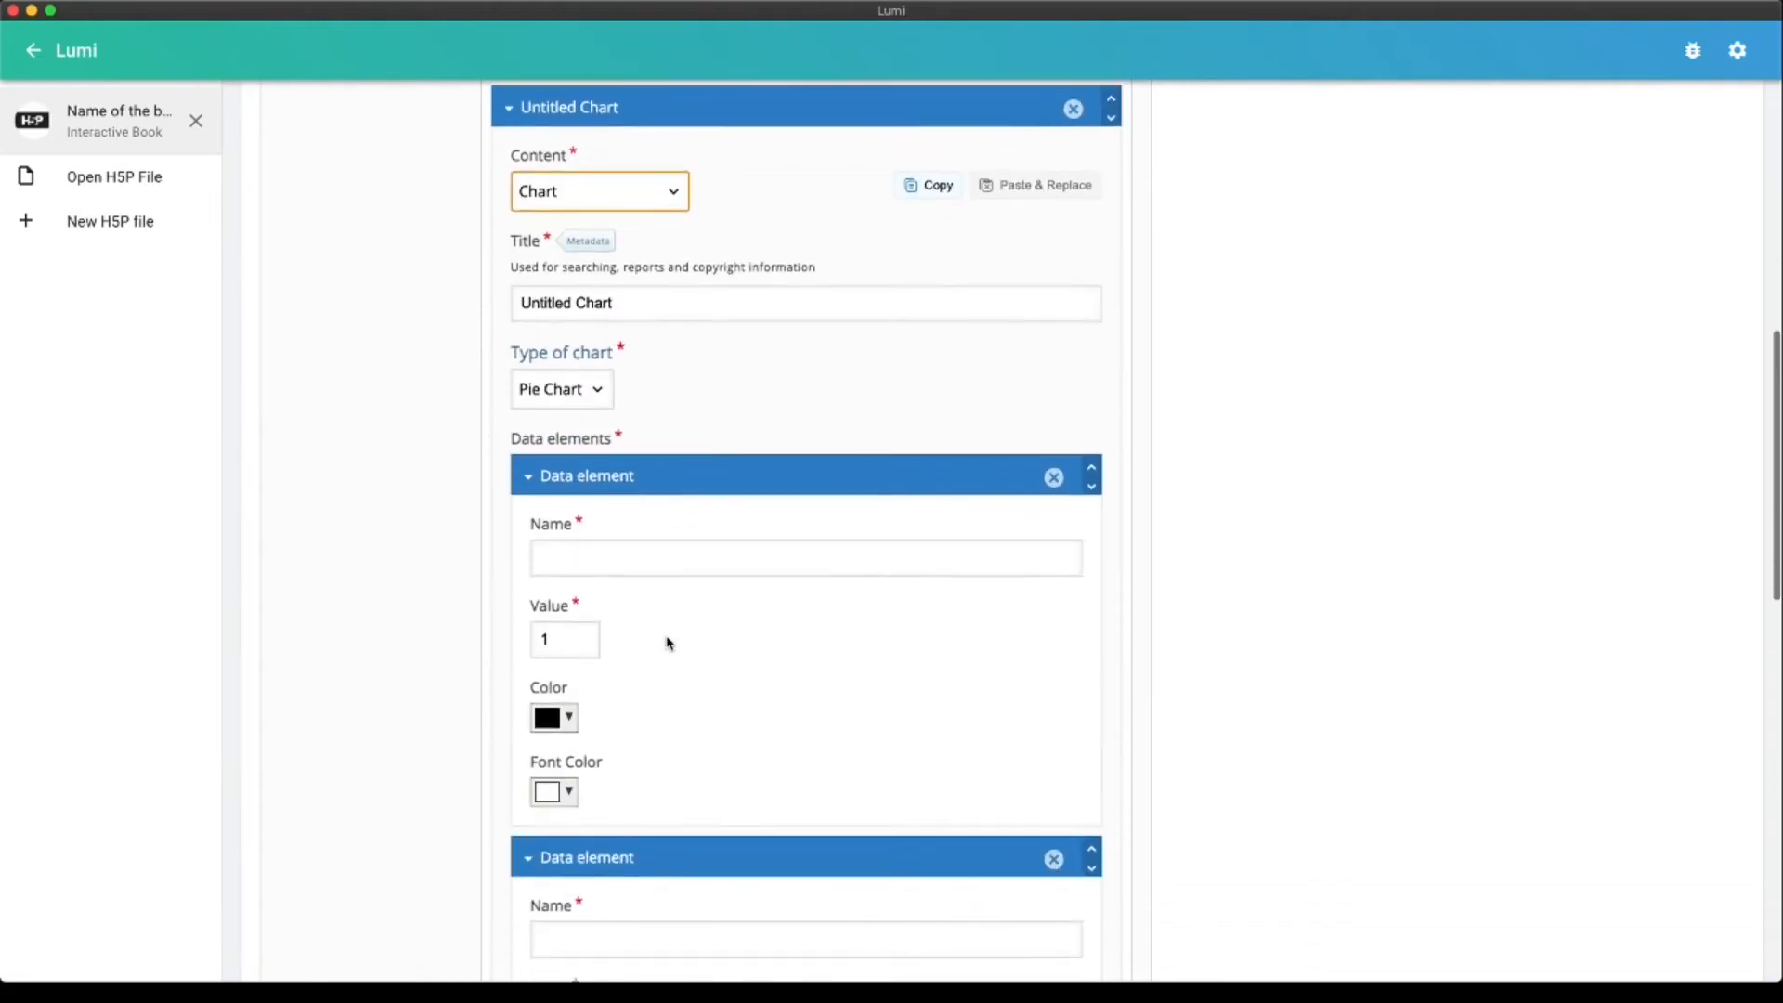
scroll(668, 641, "down", 1)
left_click_drag(653, 266, 459, 269)
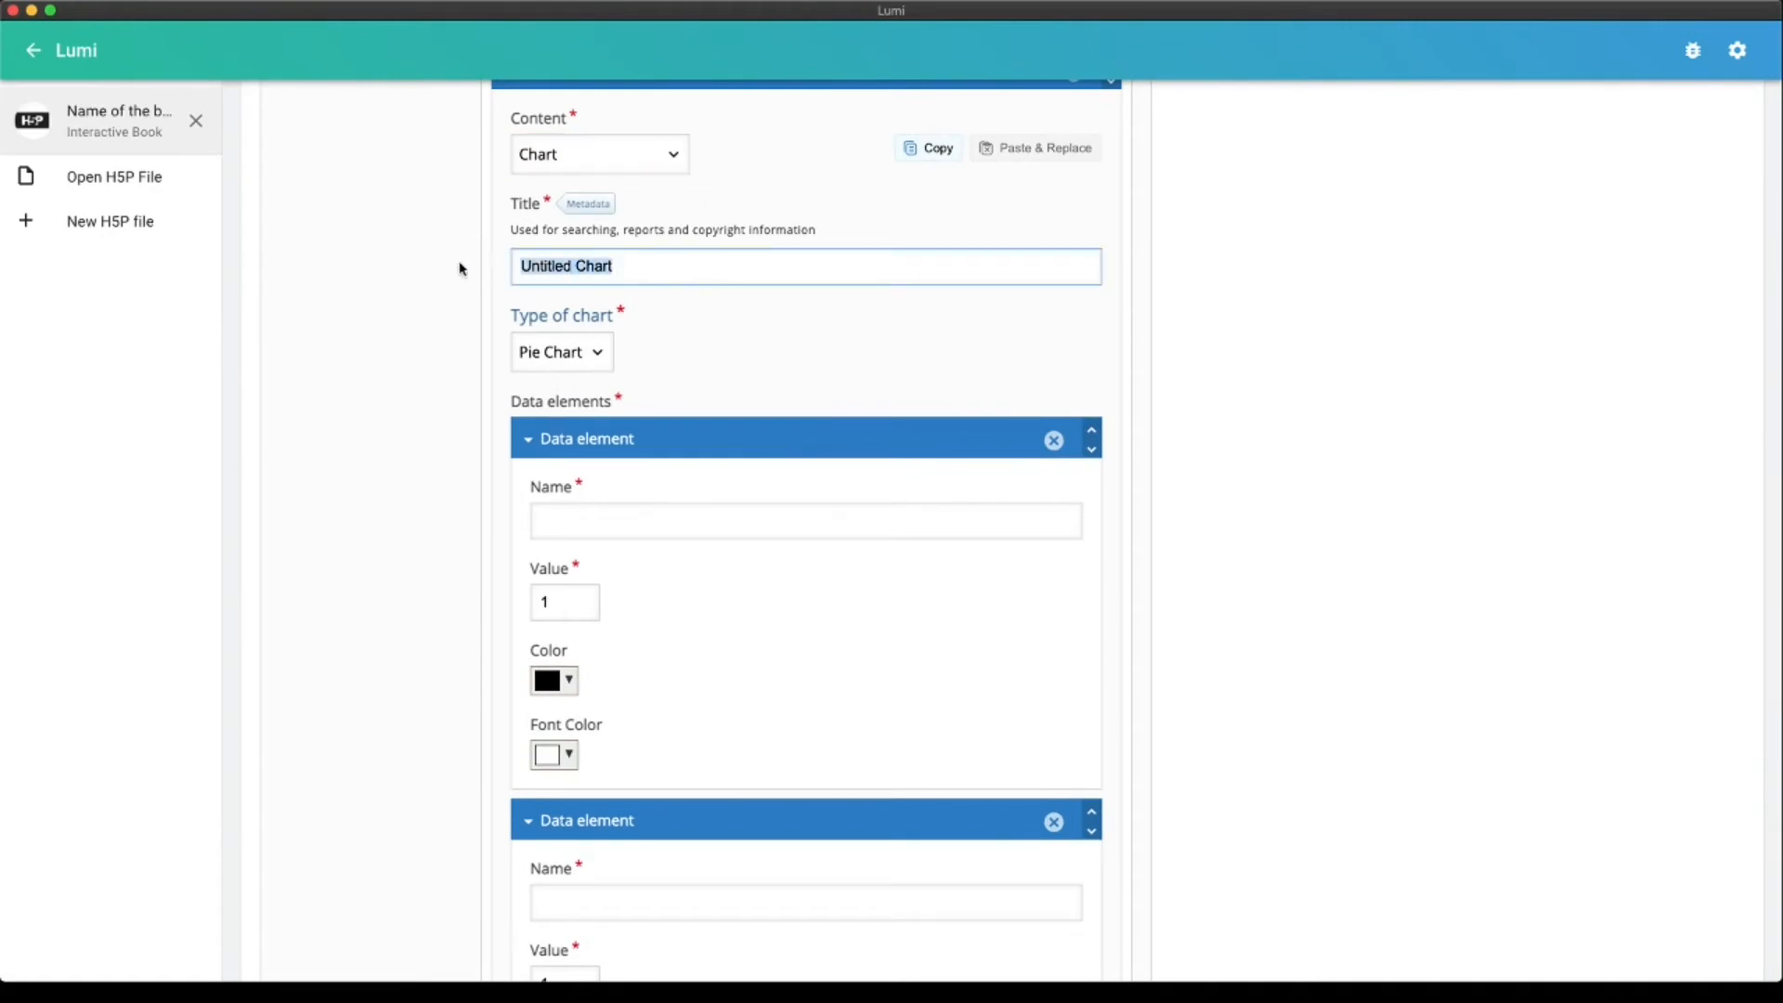
type("Statistics")
Set the chart's first data element to the name "Man", value 26 and a red colour
left_click(617, 526)
type("Man")
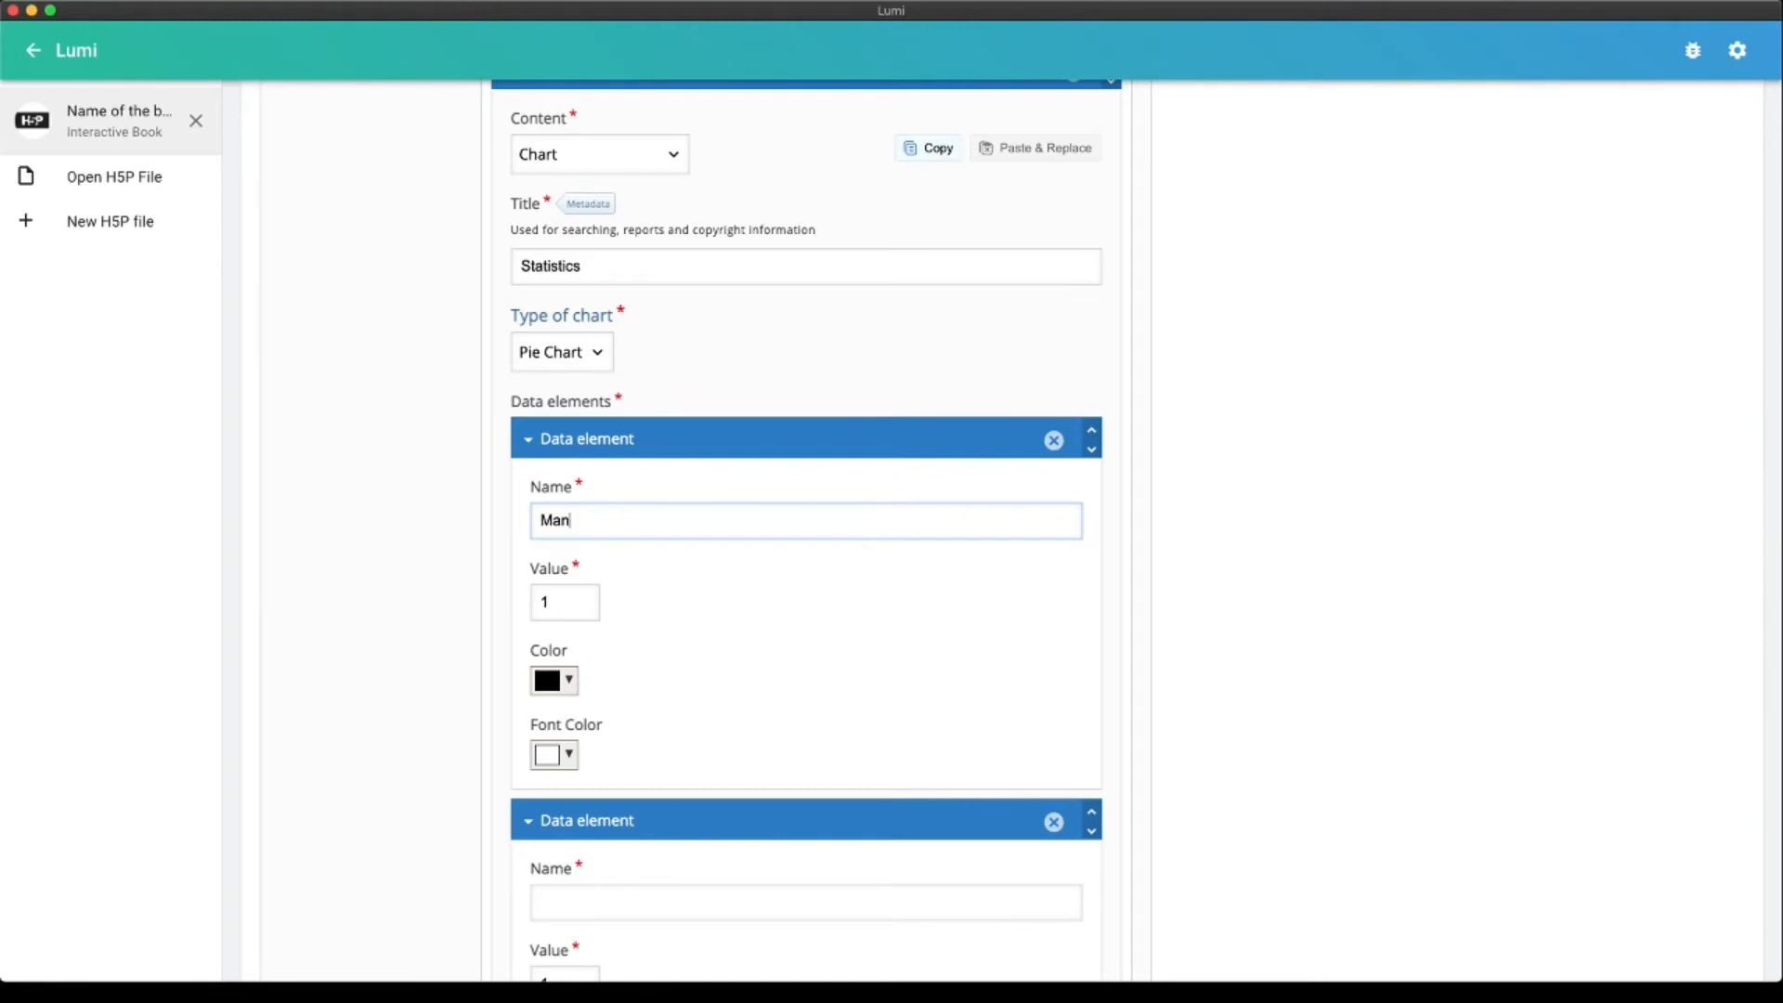
left_click(558, 601)
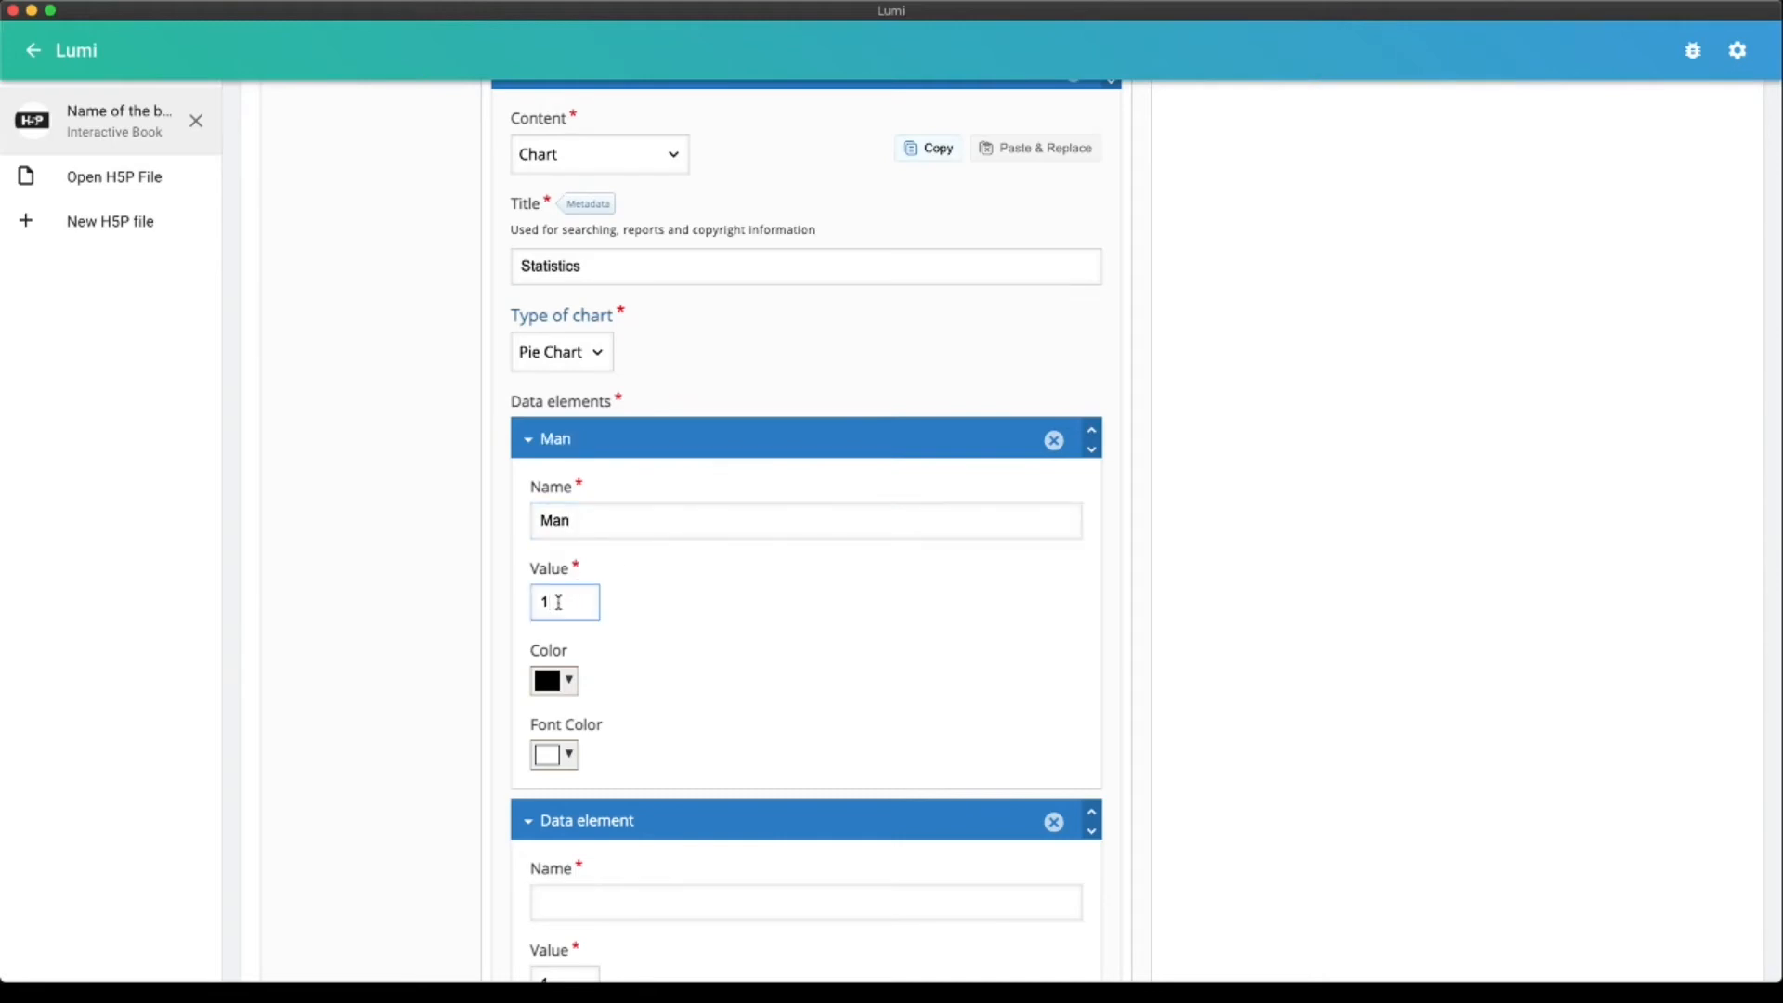
key("BackSpace")
left_click(568, 685)
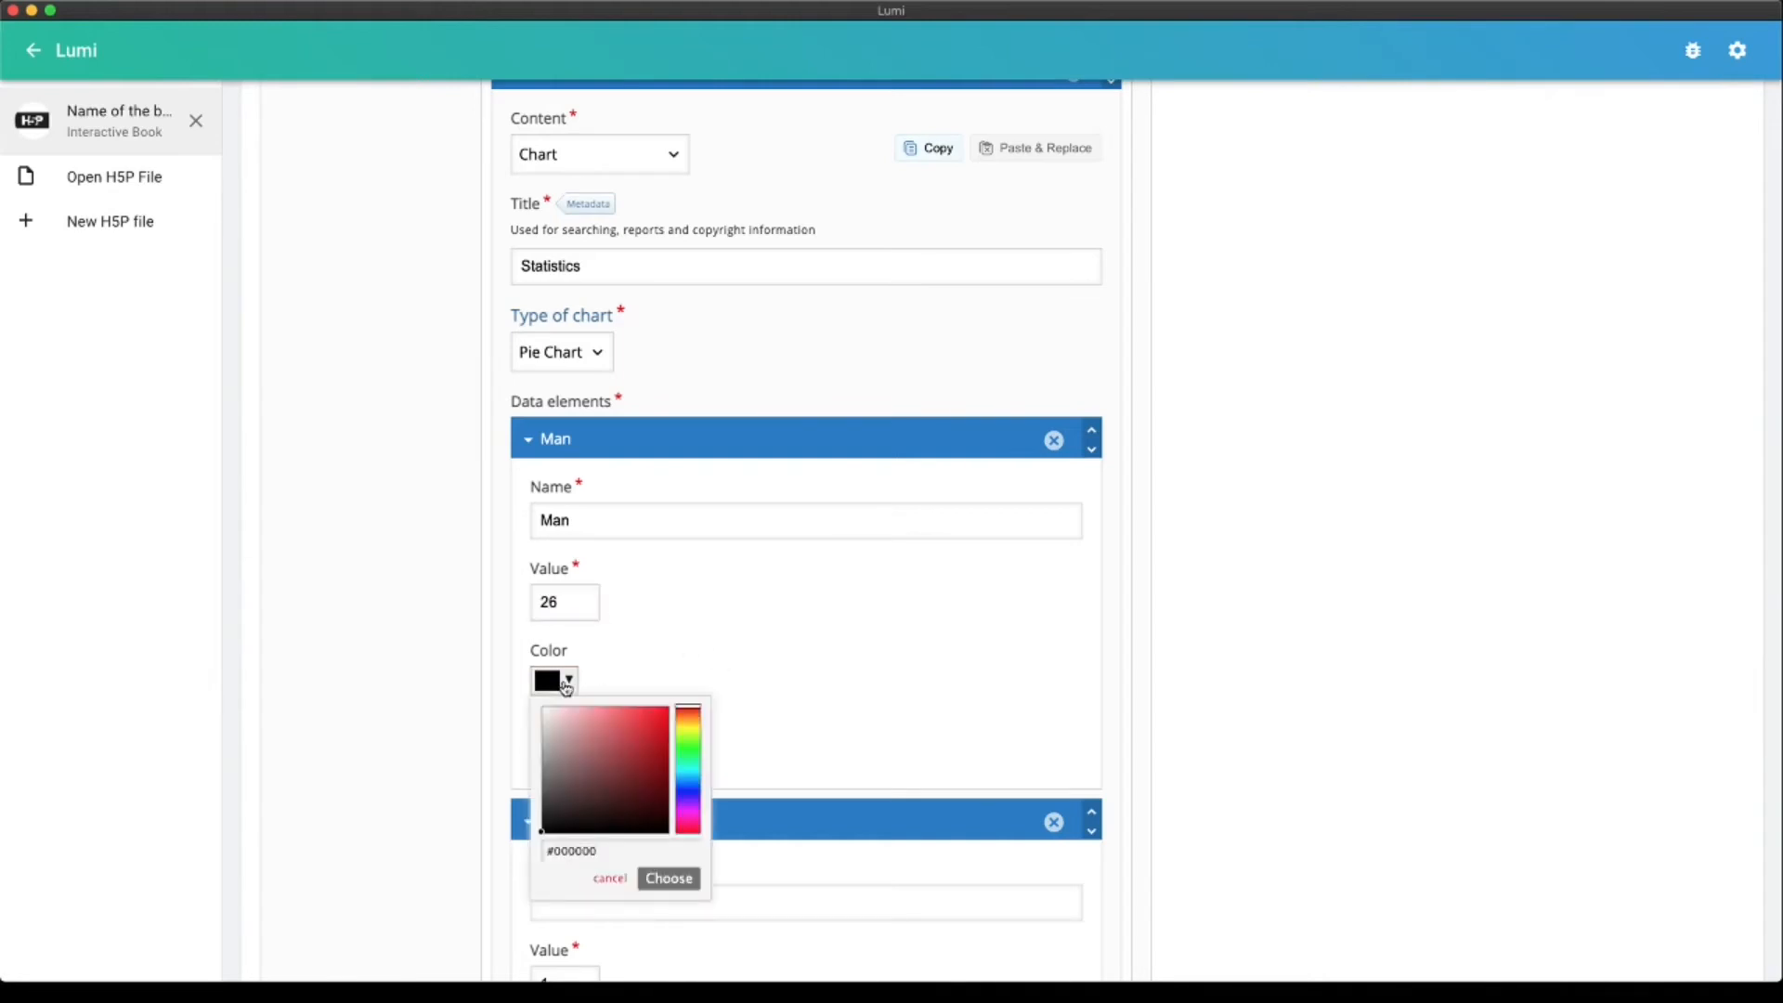
left_click(663, 714)
scroll(878, 655, "down", 3)
left_click(887, 532)
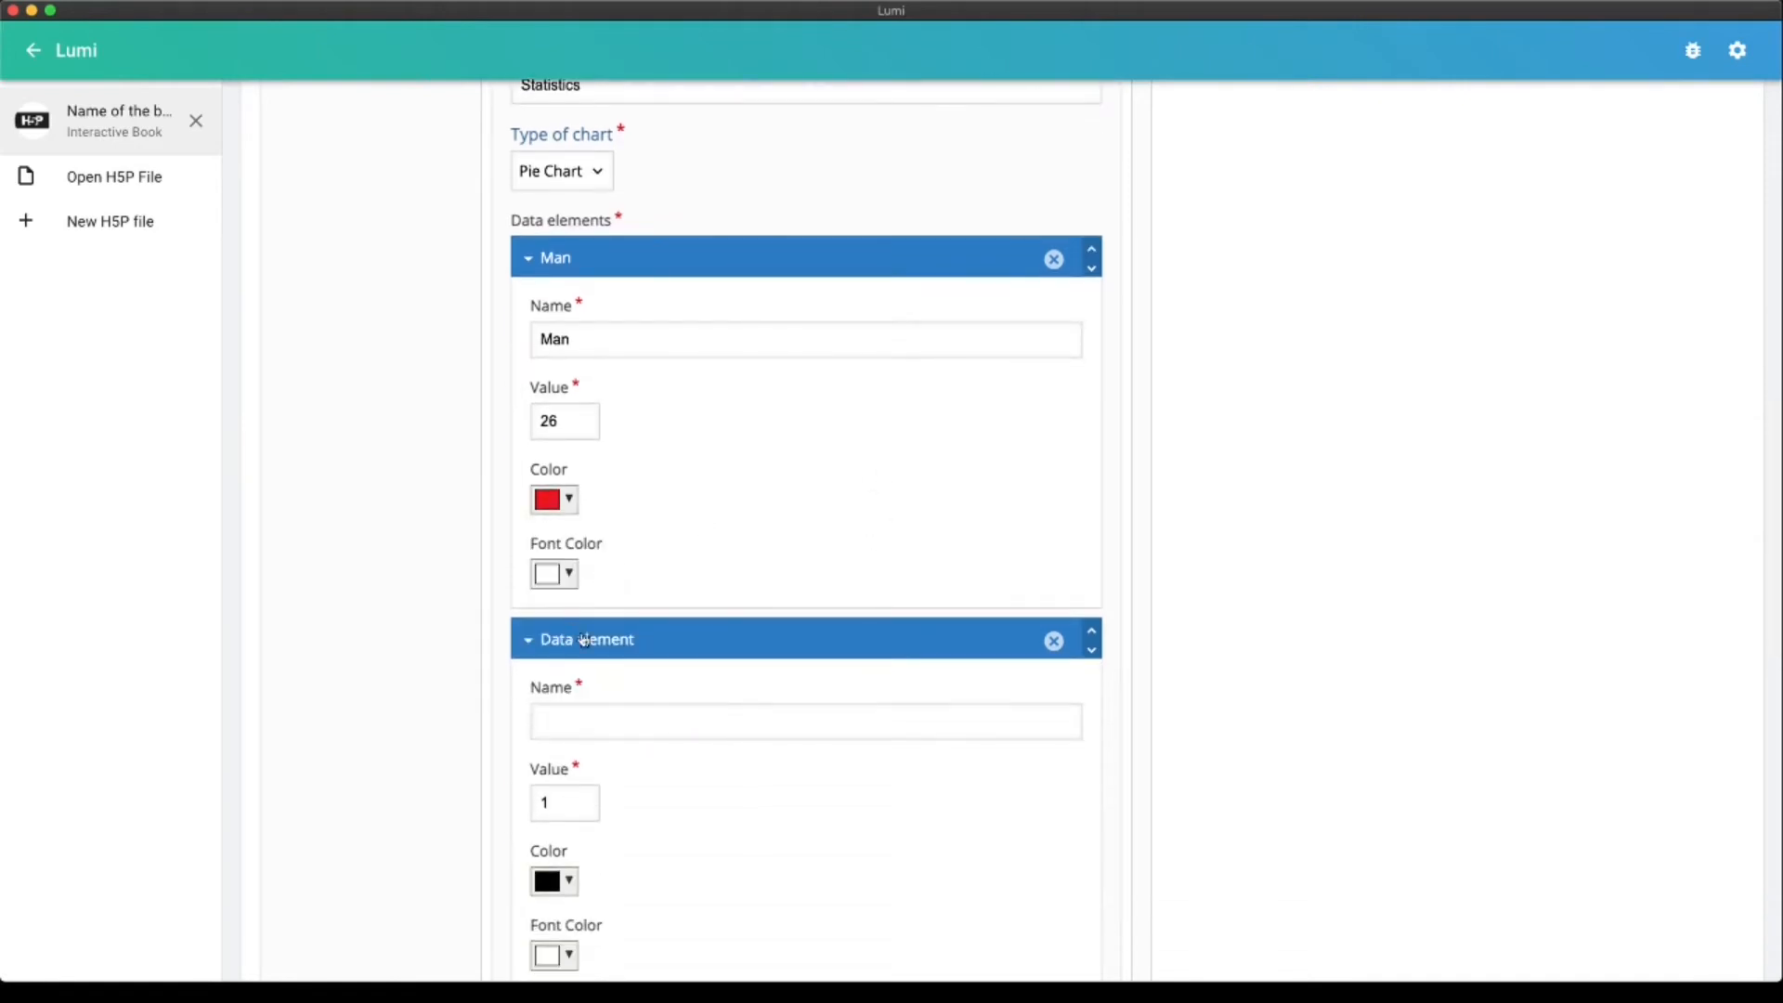
Set the chart's second data element to the name "Women", value 45 and a green colour
left_click(601, 720)
type("Women")
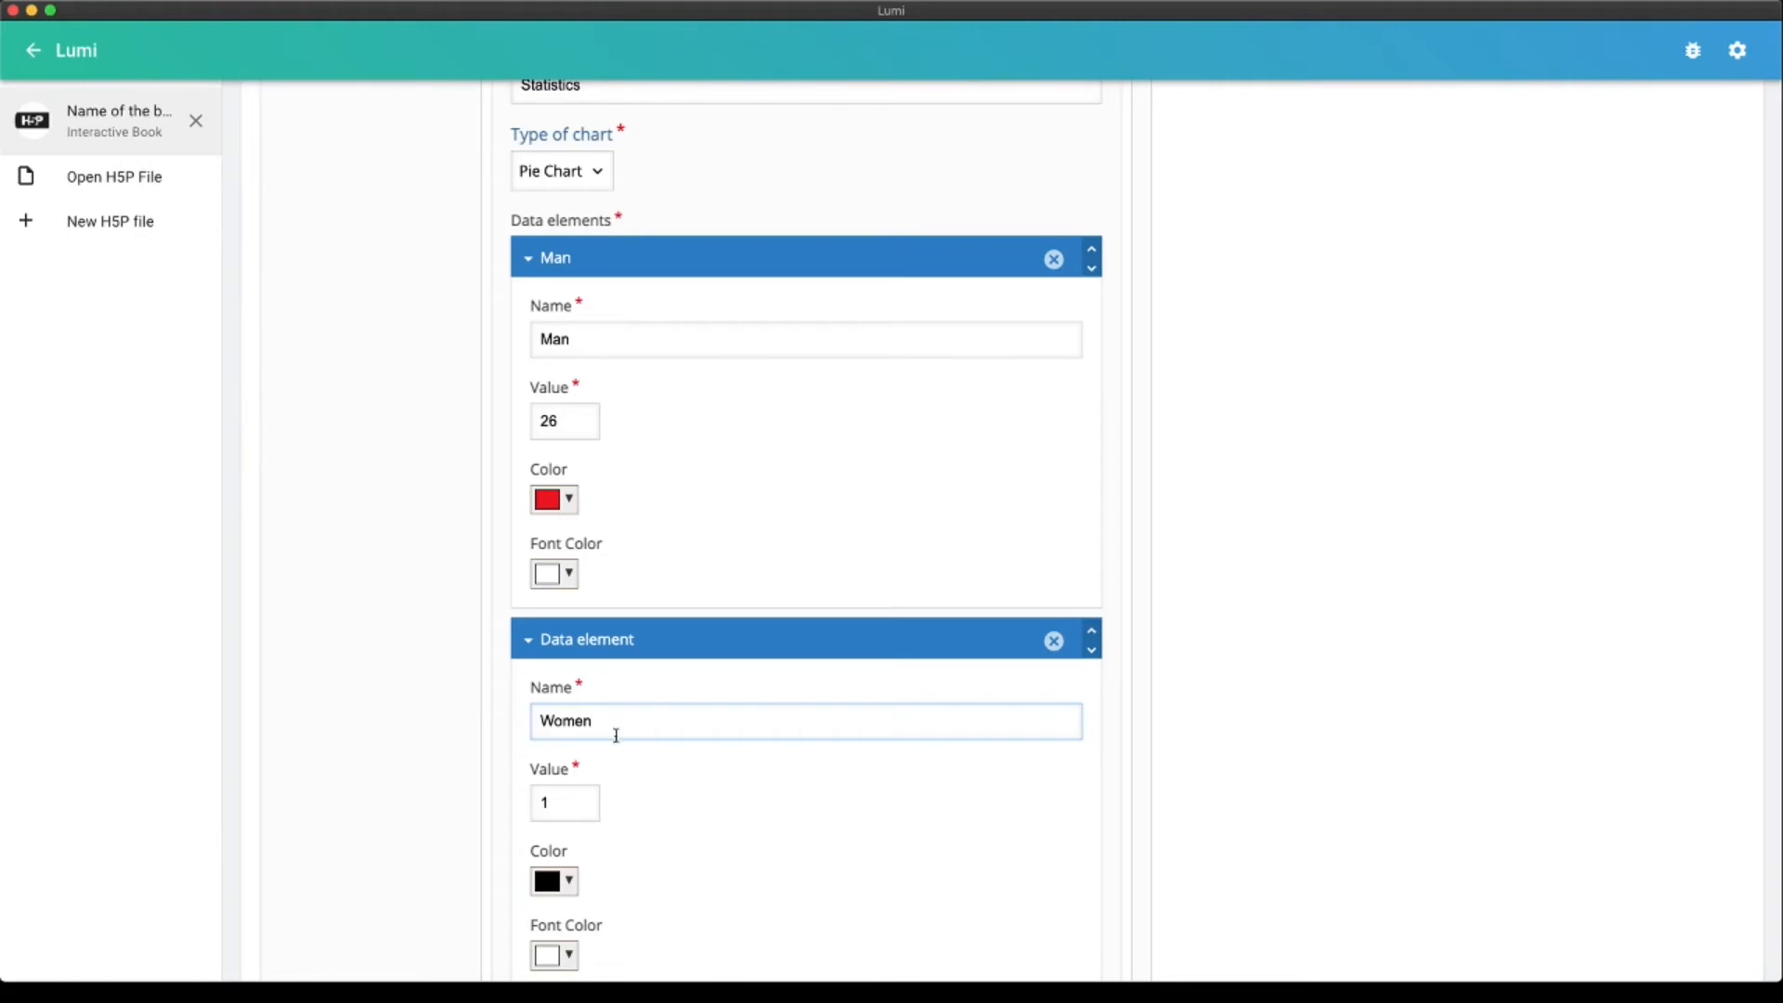
left_click(568, 797)
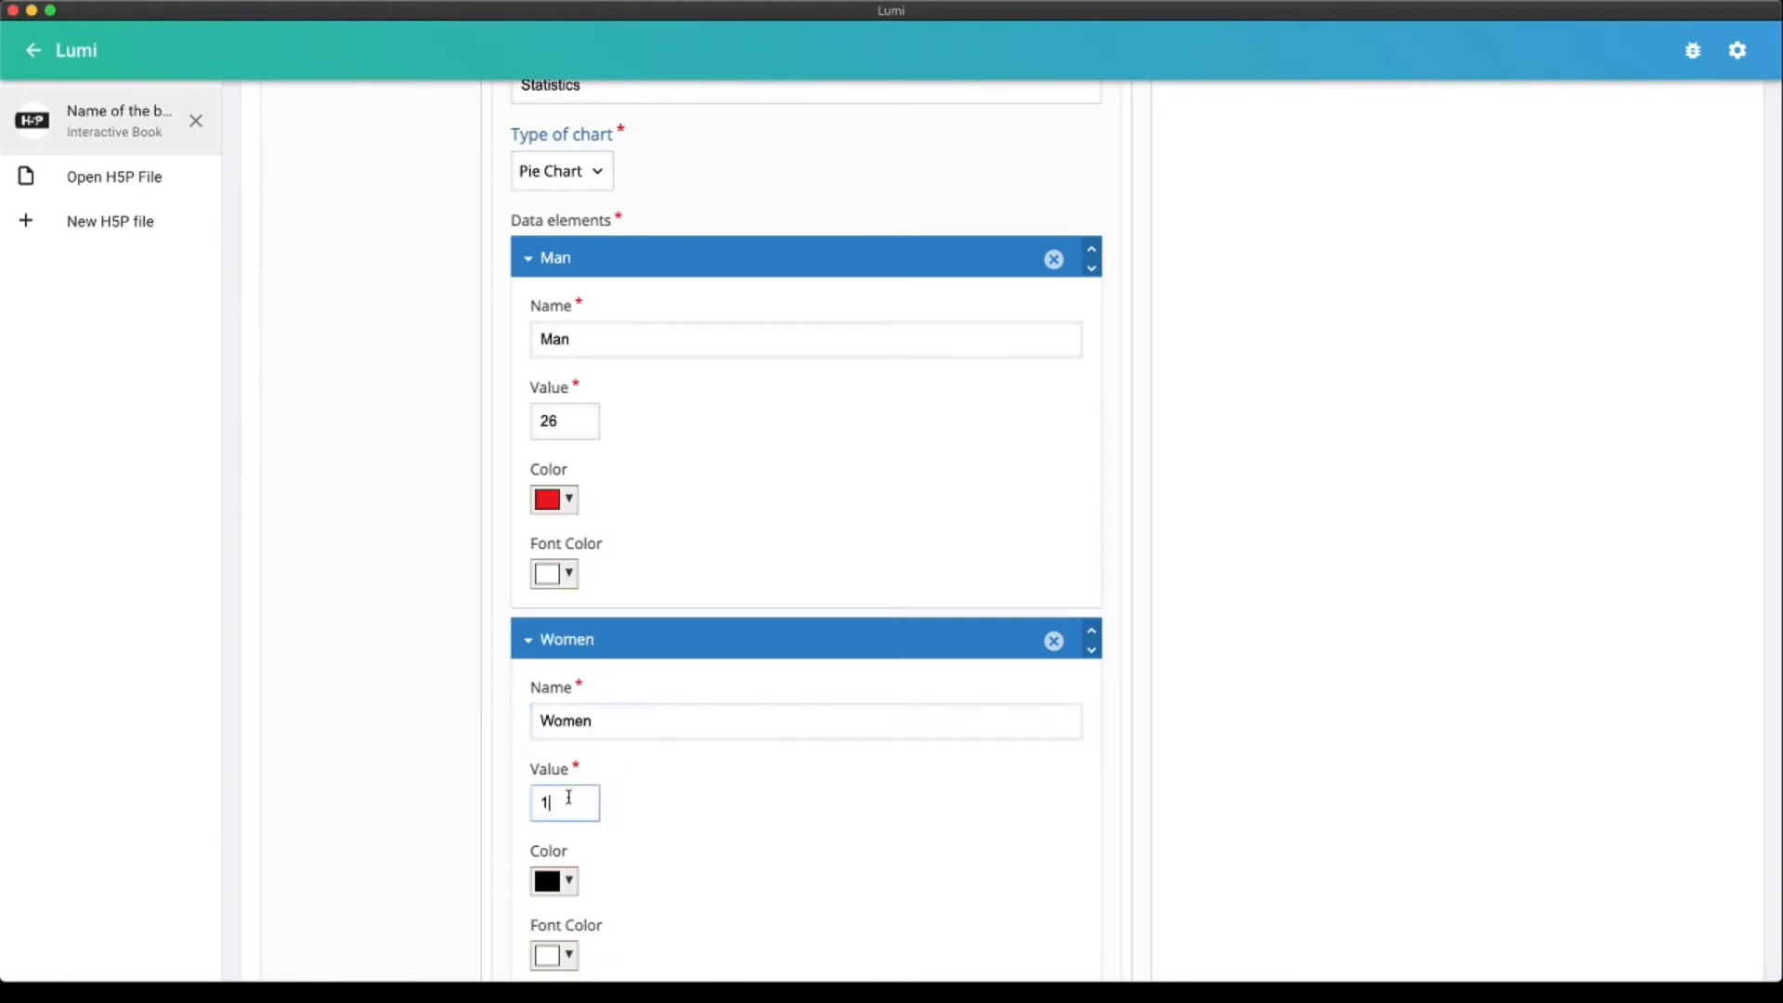
type("45")
scroll(729, 808, "down", 5)
left_click(569, 648)
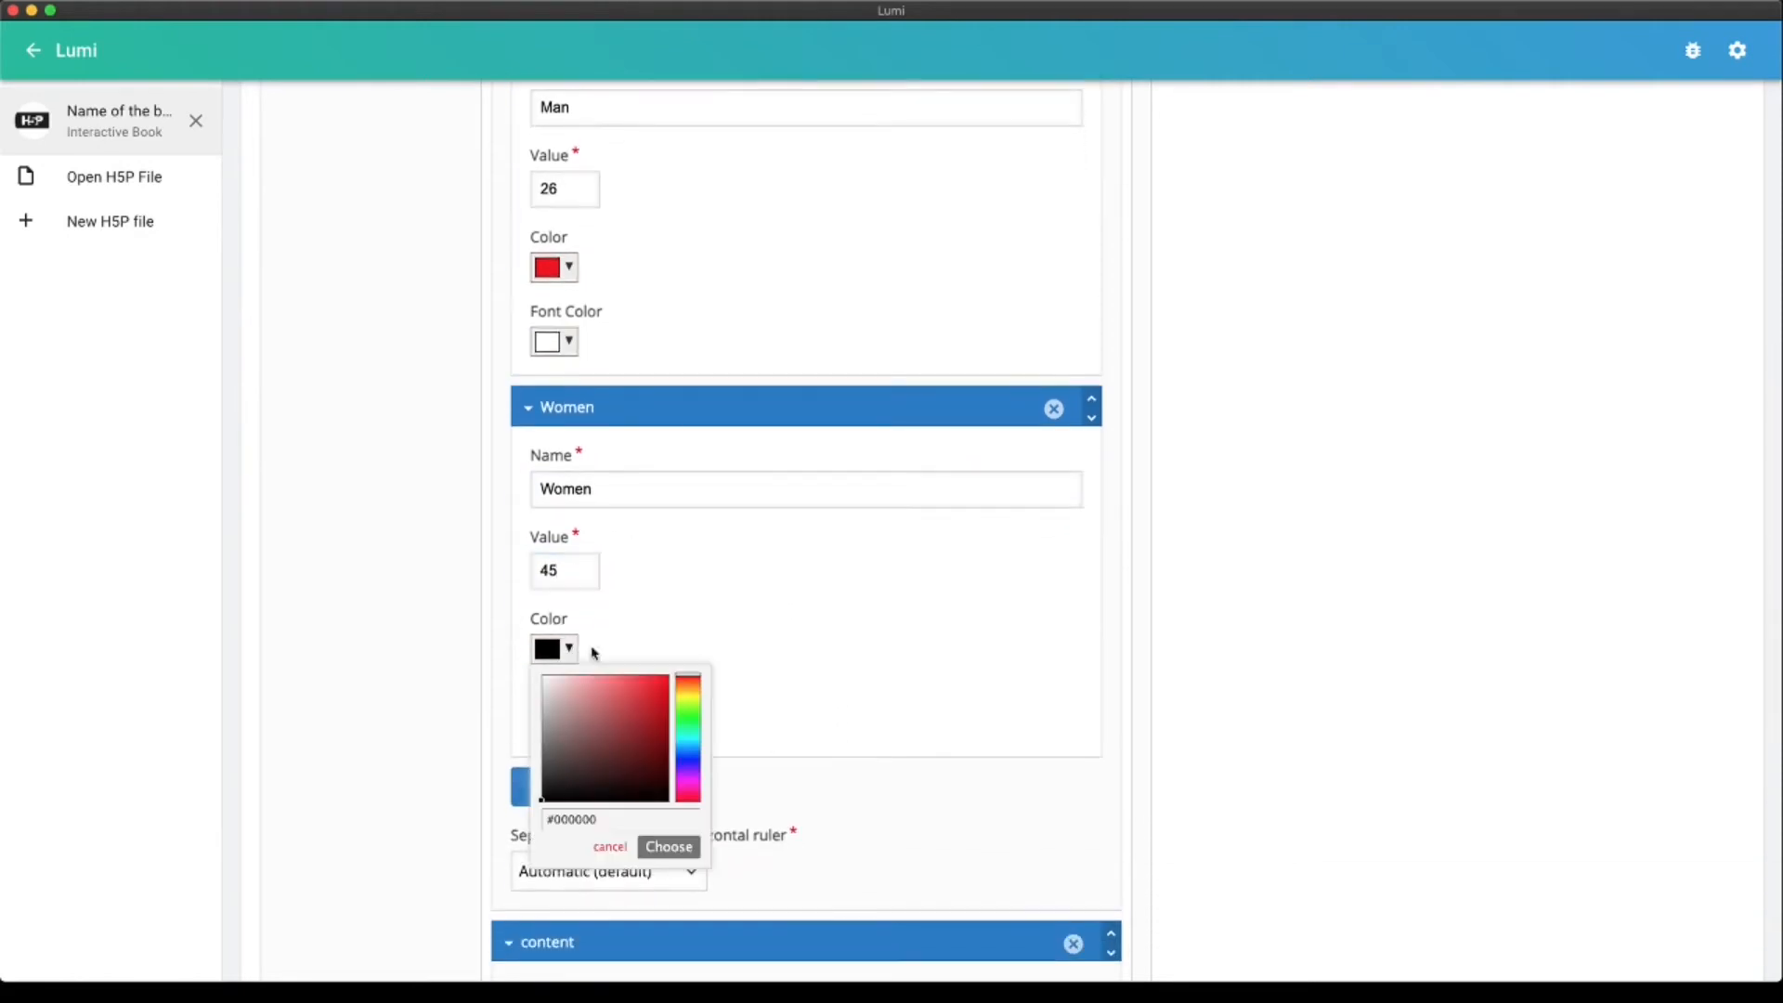
left_click(685, 723)
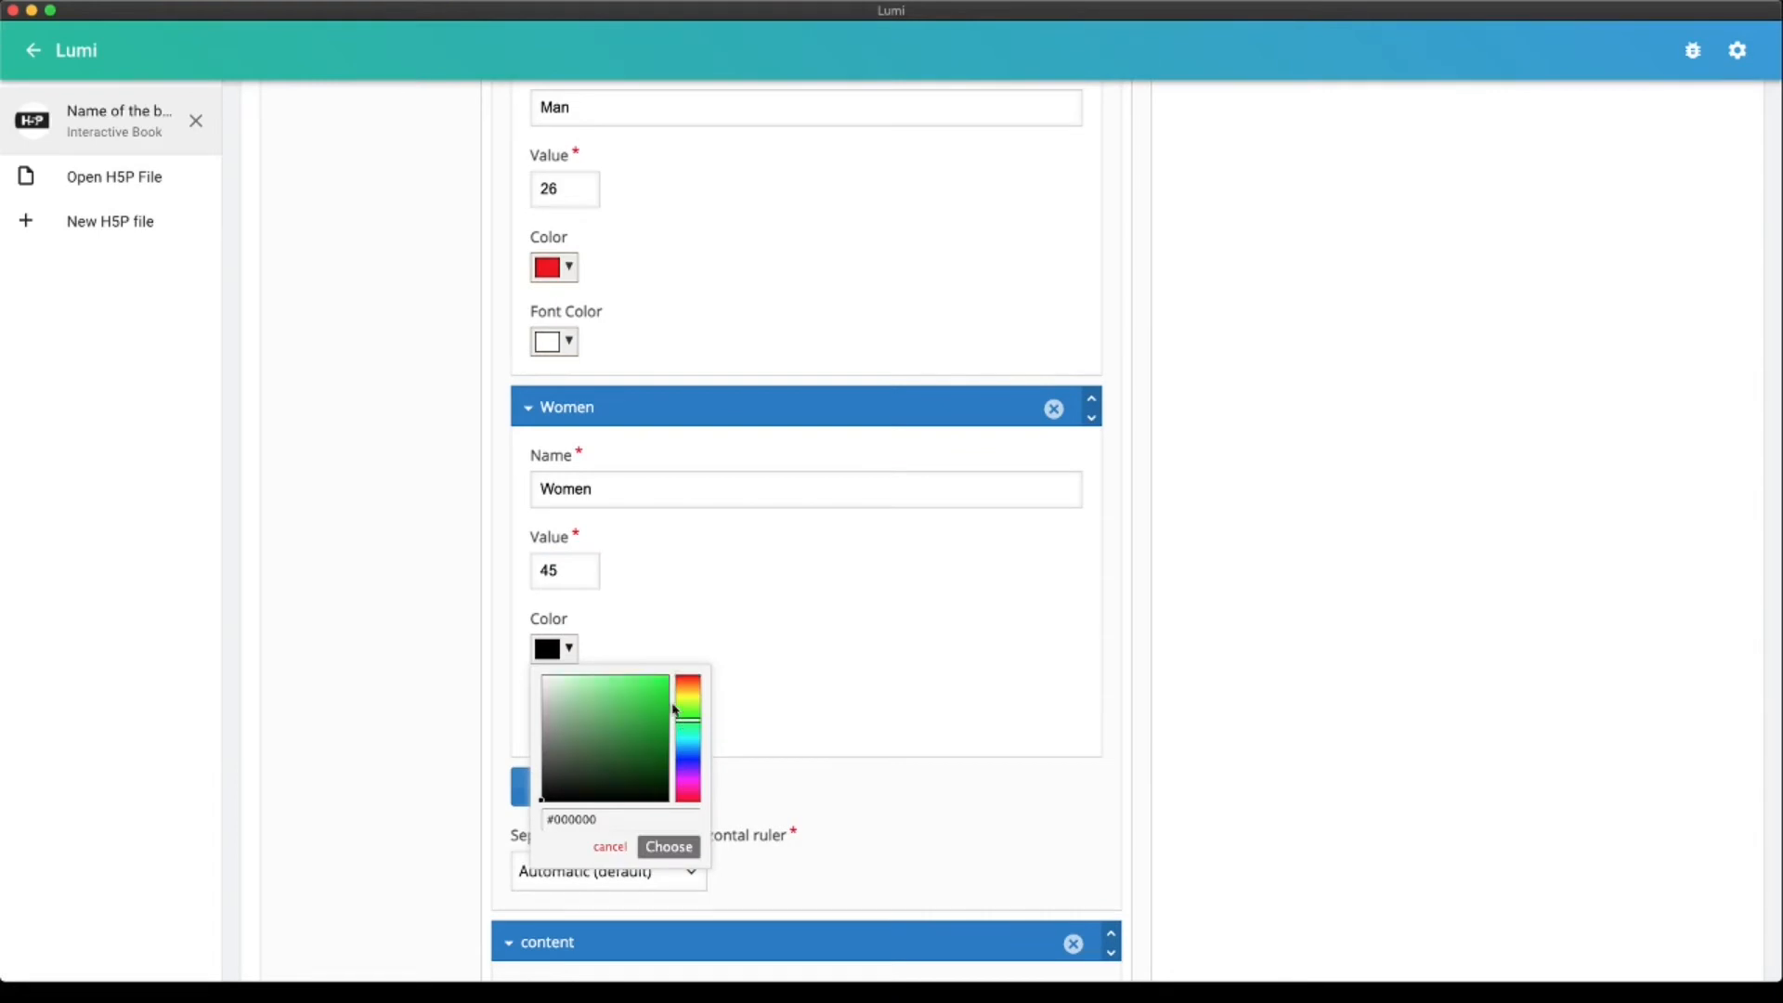
left_click(648, 722)
left_click(851, 641)
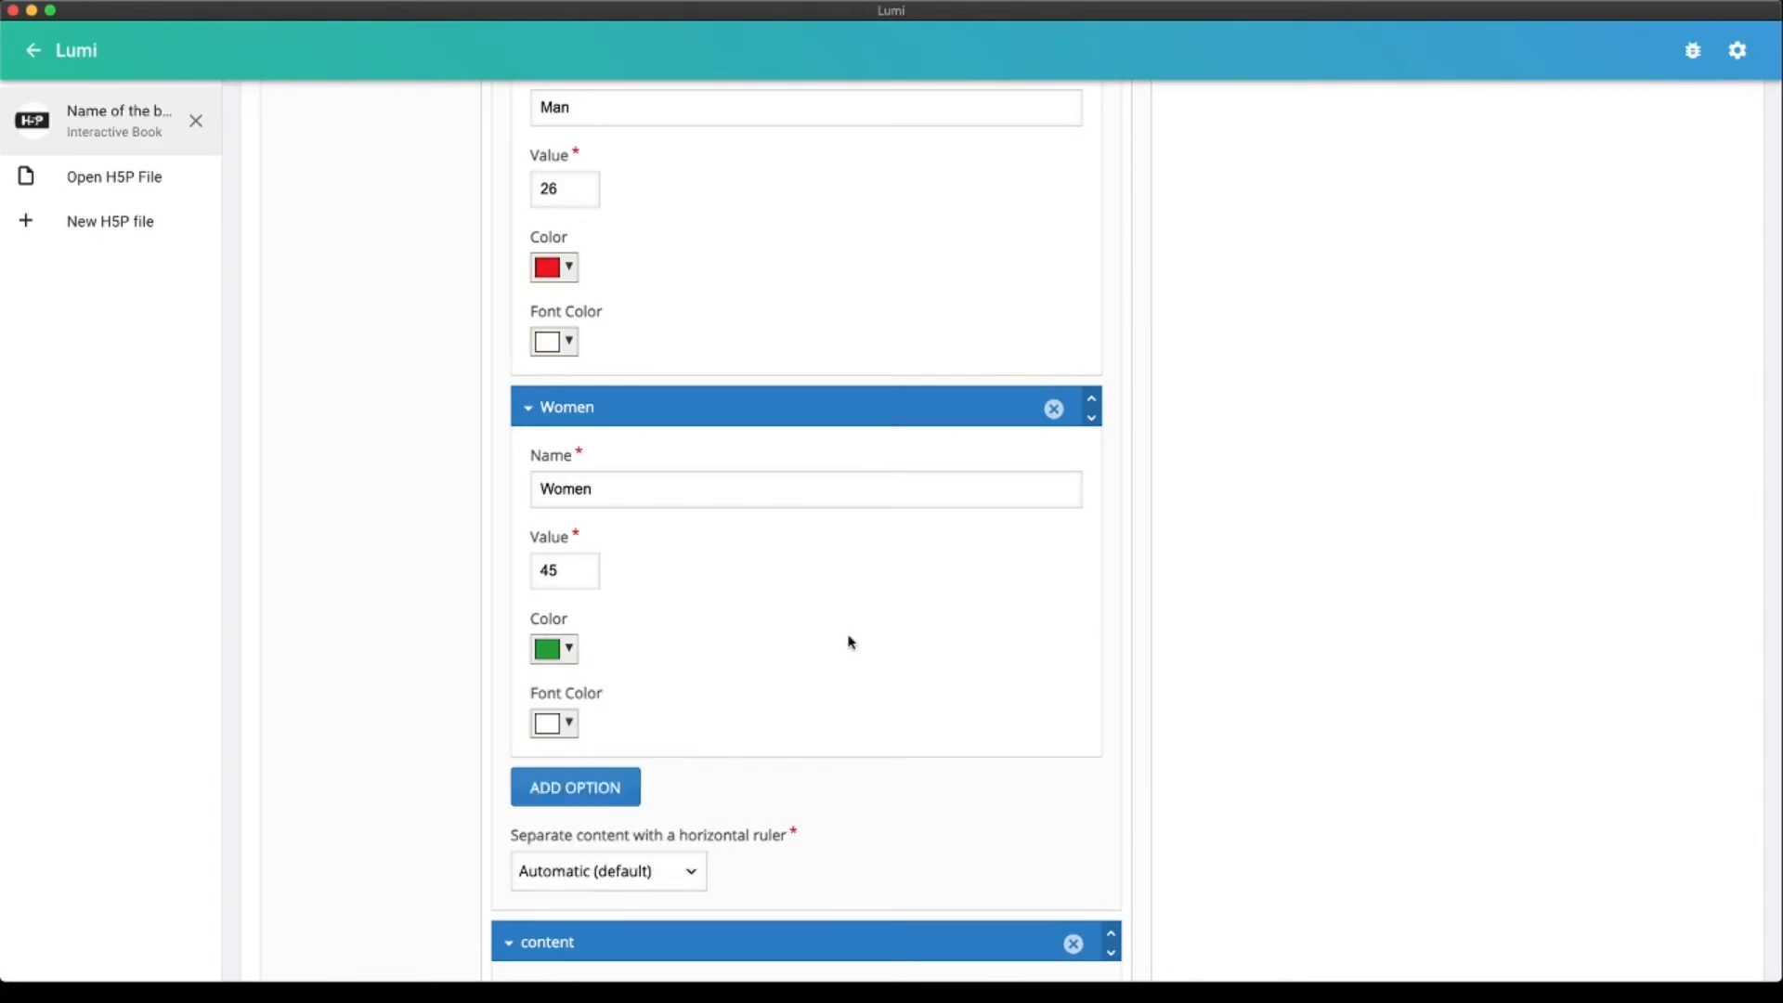
Collapse the Women and Man data elements, the Statistics chart block and the Introduction text block
scroll(848, 637, "down", 2)
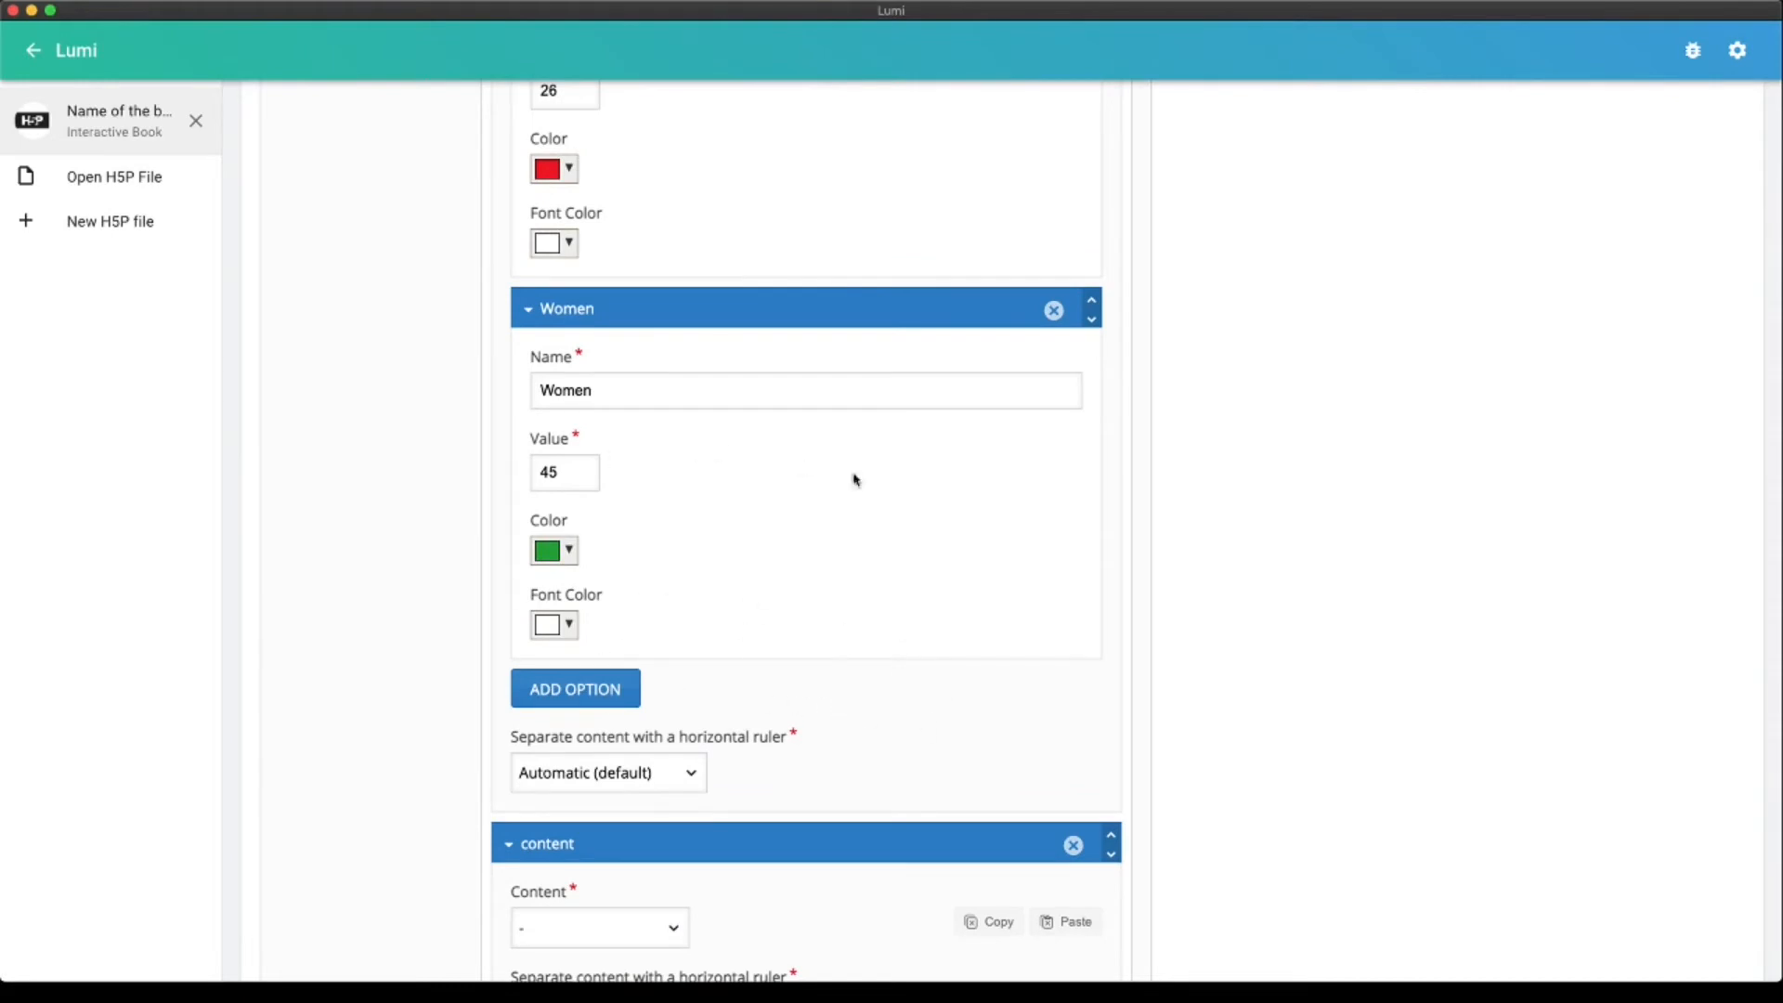
scroll(855, 479, "up", 6)
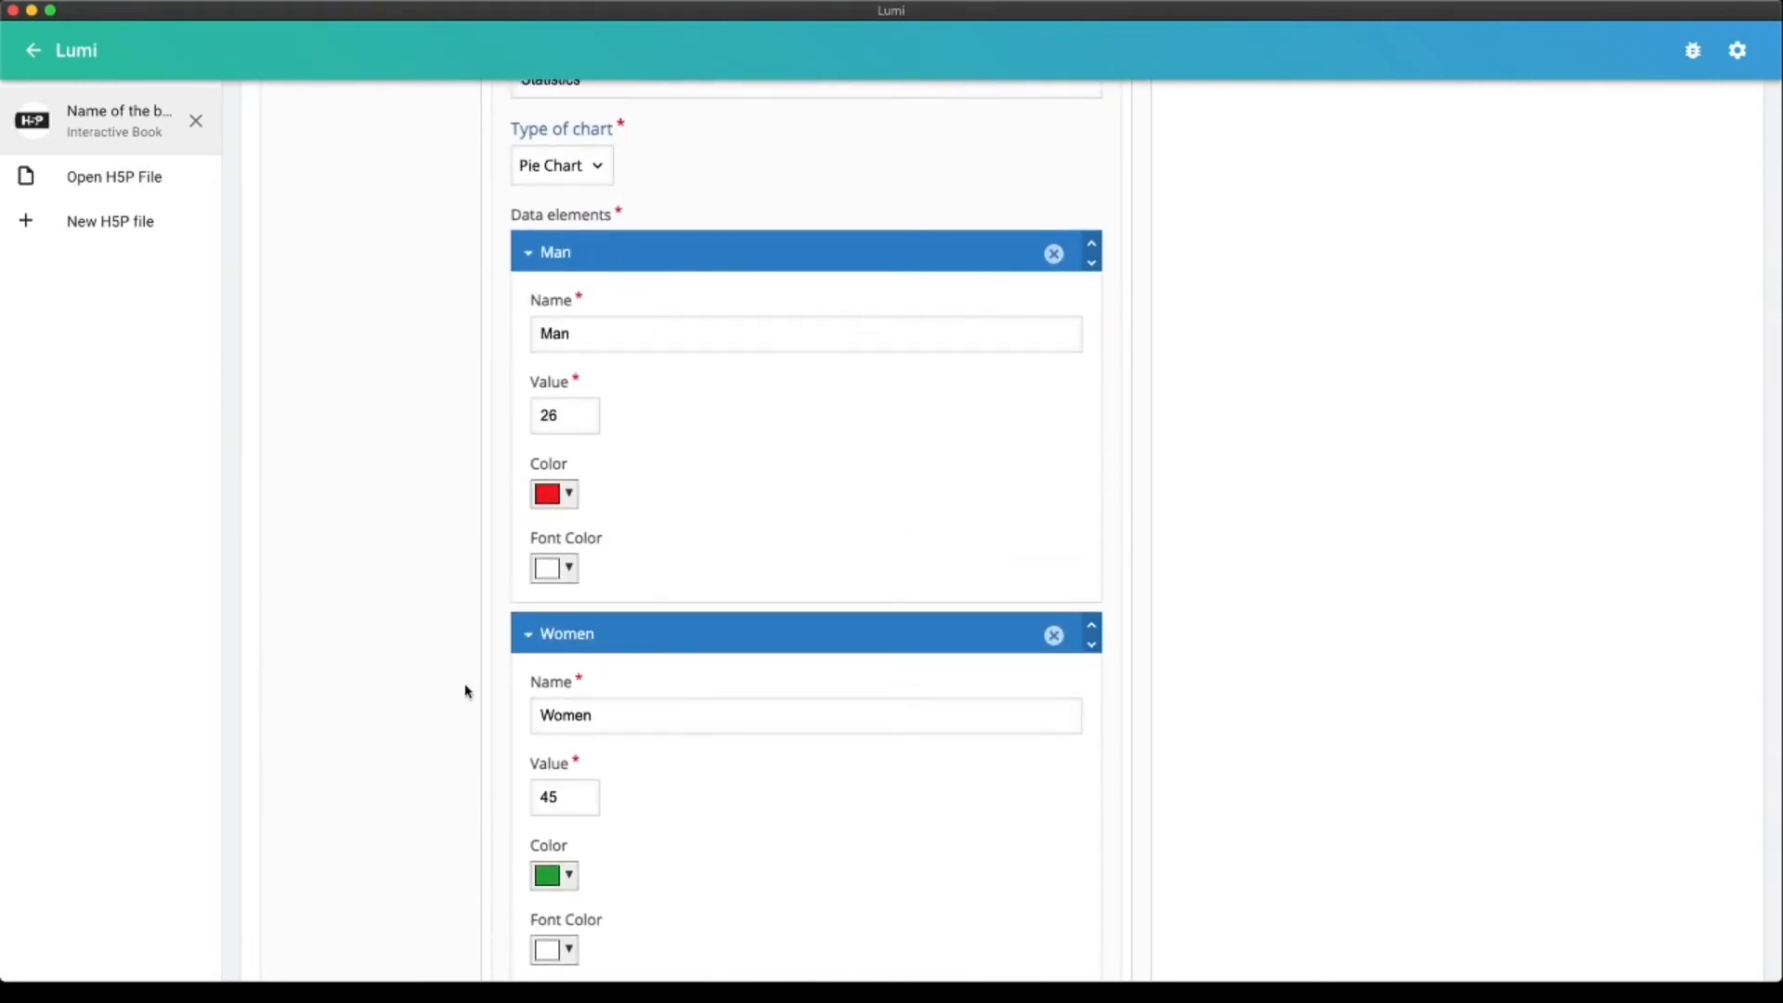
left_click(527, 633)
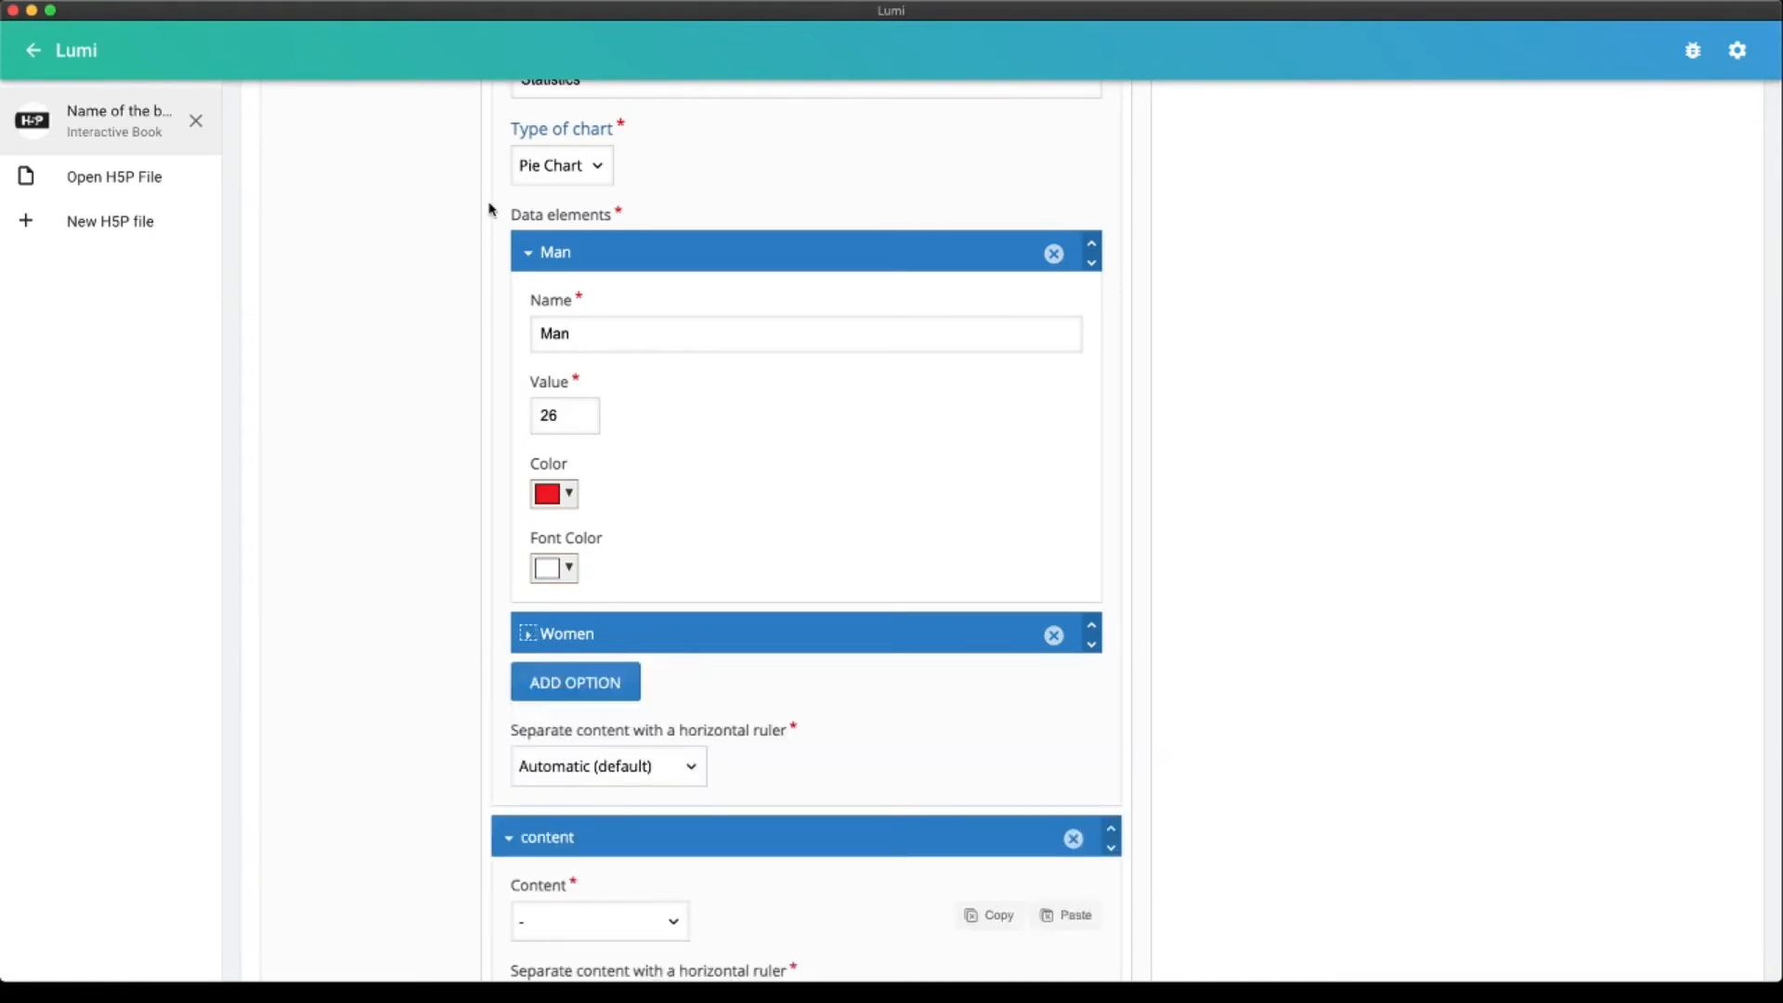
left_click(527, 256)
scroll(742, 234, "up", 3)
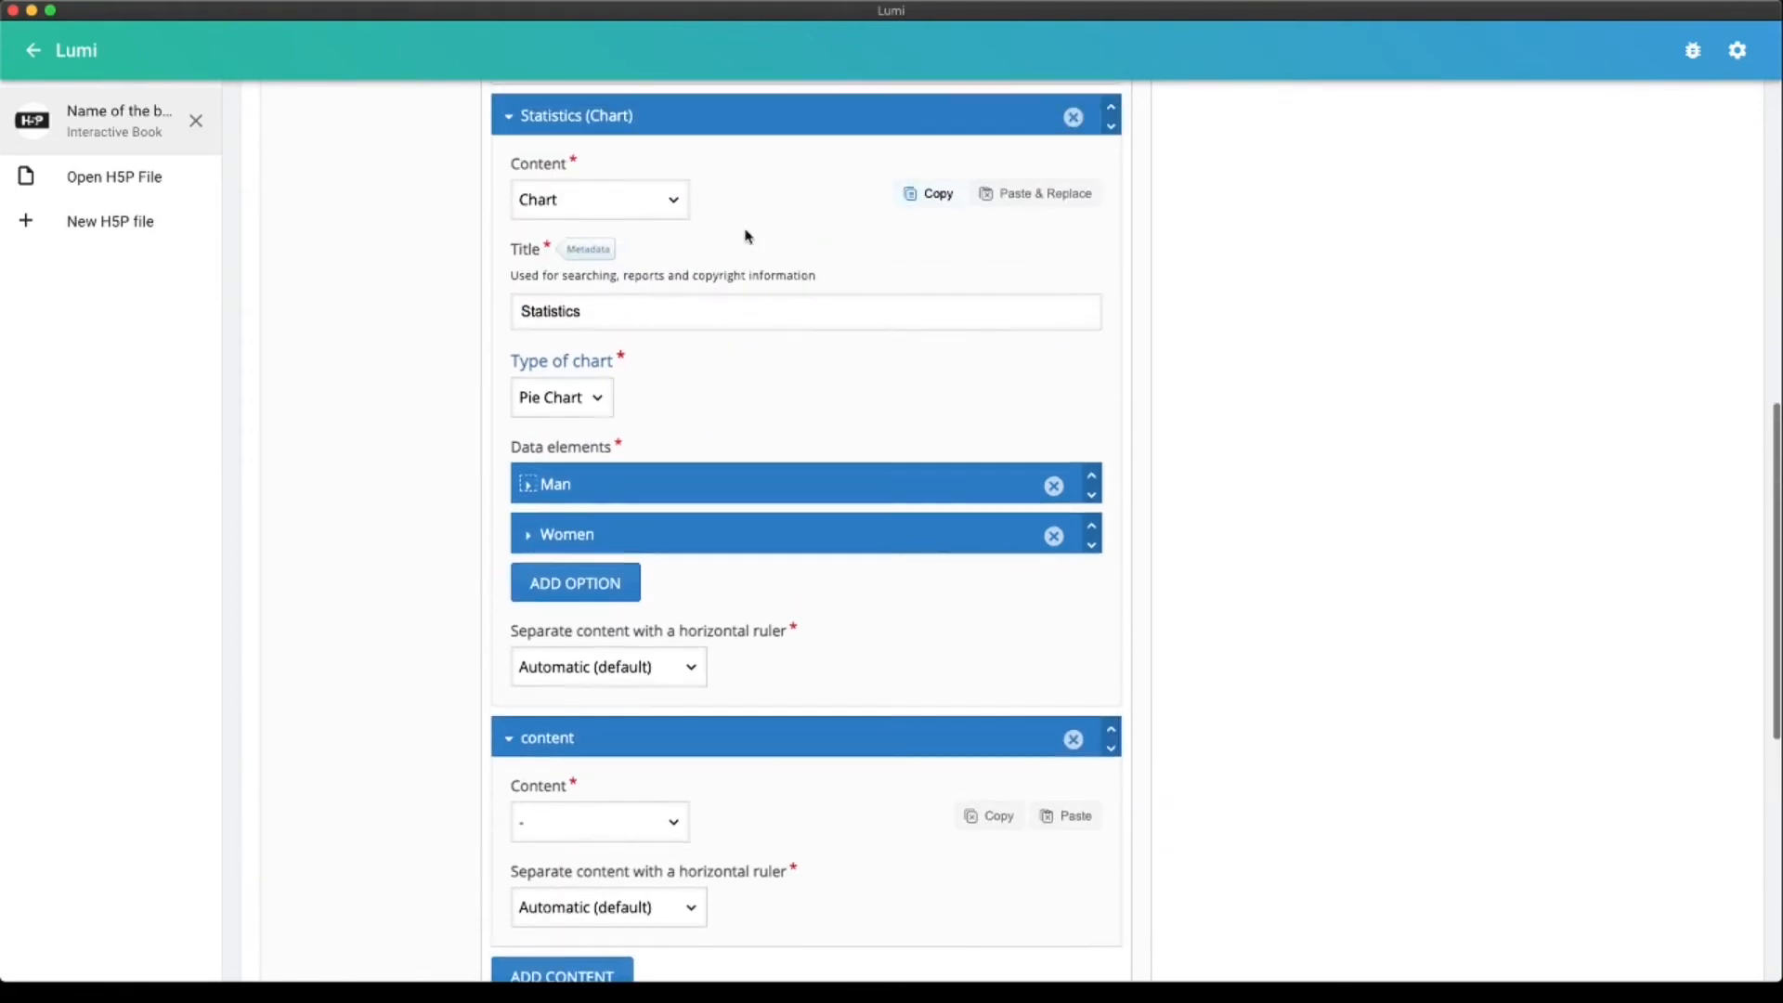
left_click(510, 117)
scroll(728, 346, "up", 5)
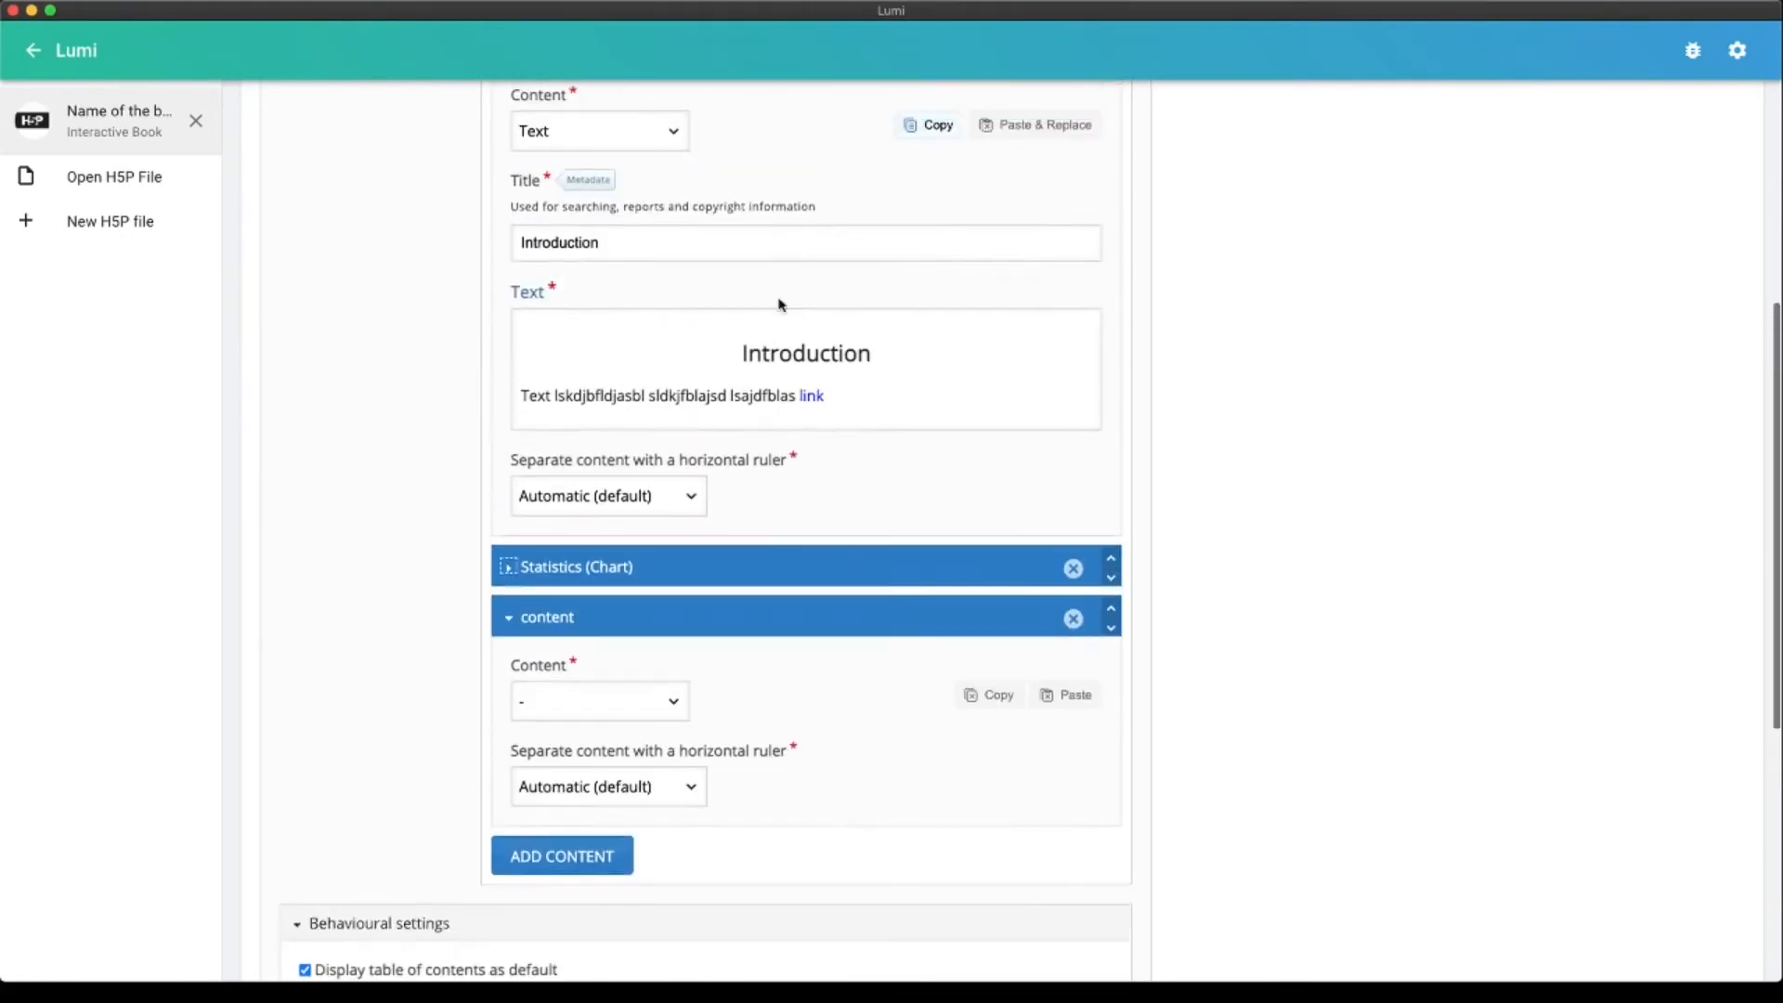
scroll(778, 304, "up", 1)
left_click(510, 110)
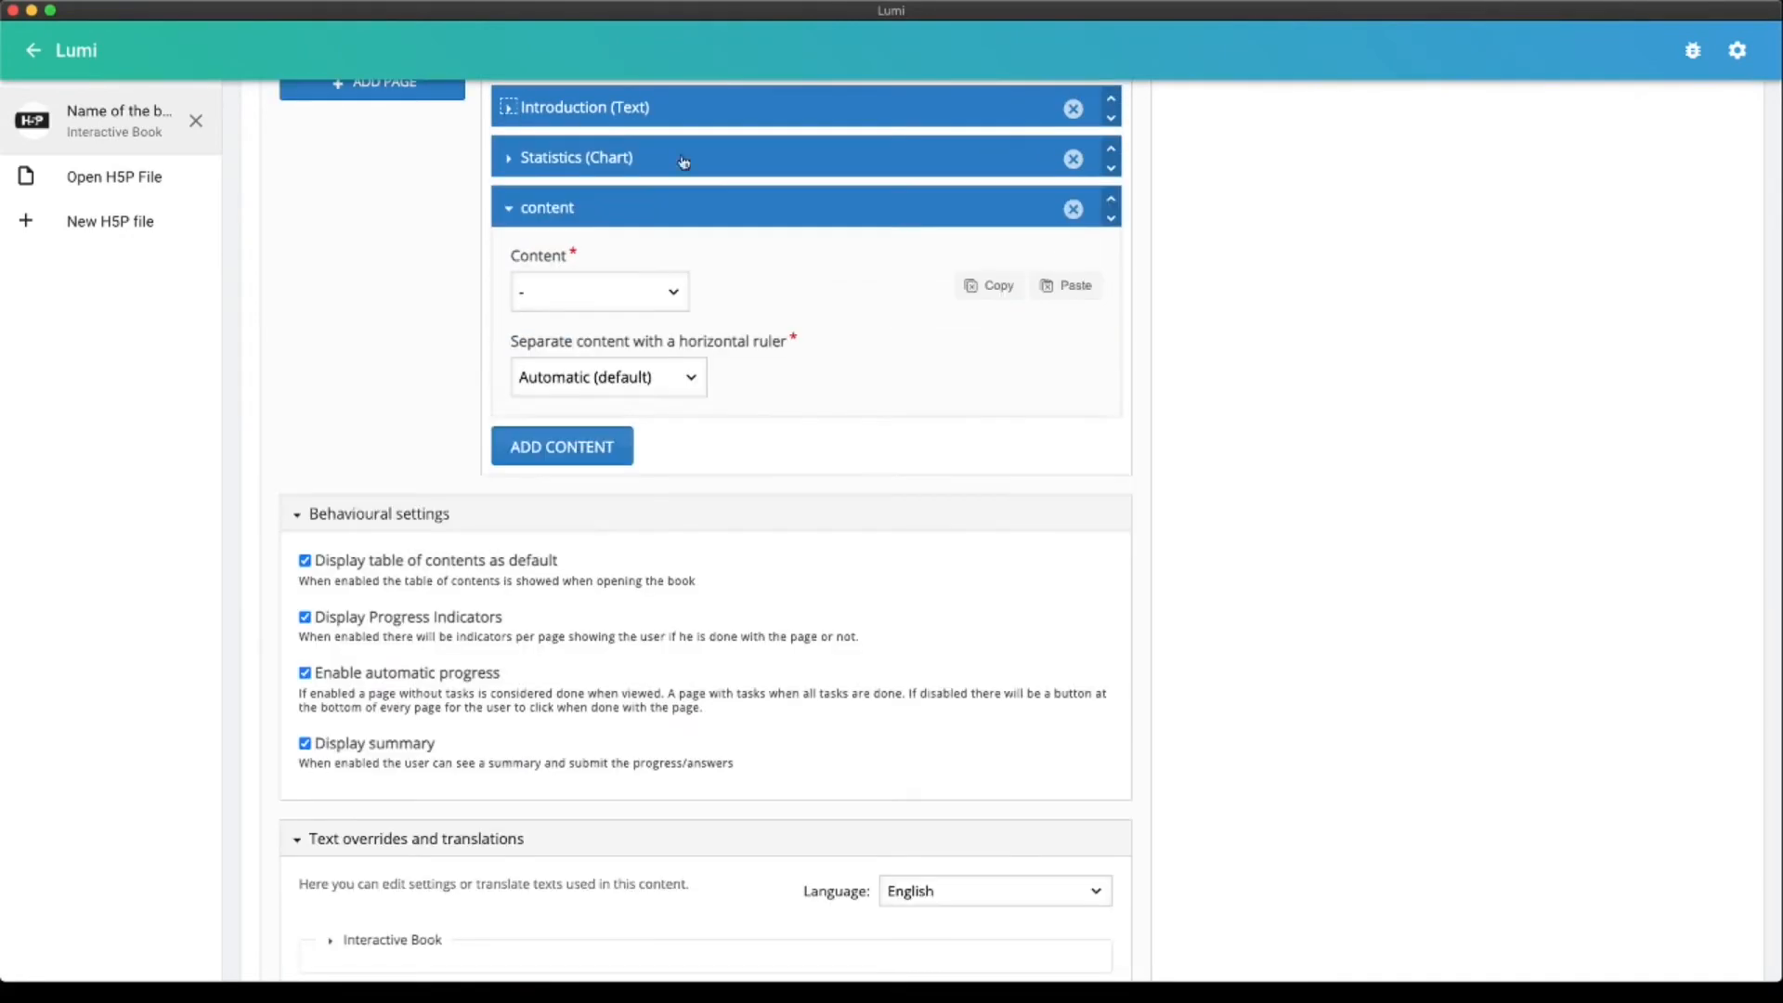
Expand the Statistics chart block to review its settings and collapse it again
scroll(821, 283, "up", 3)
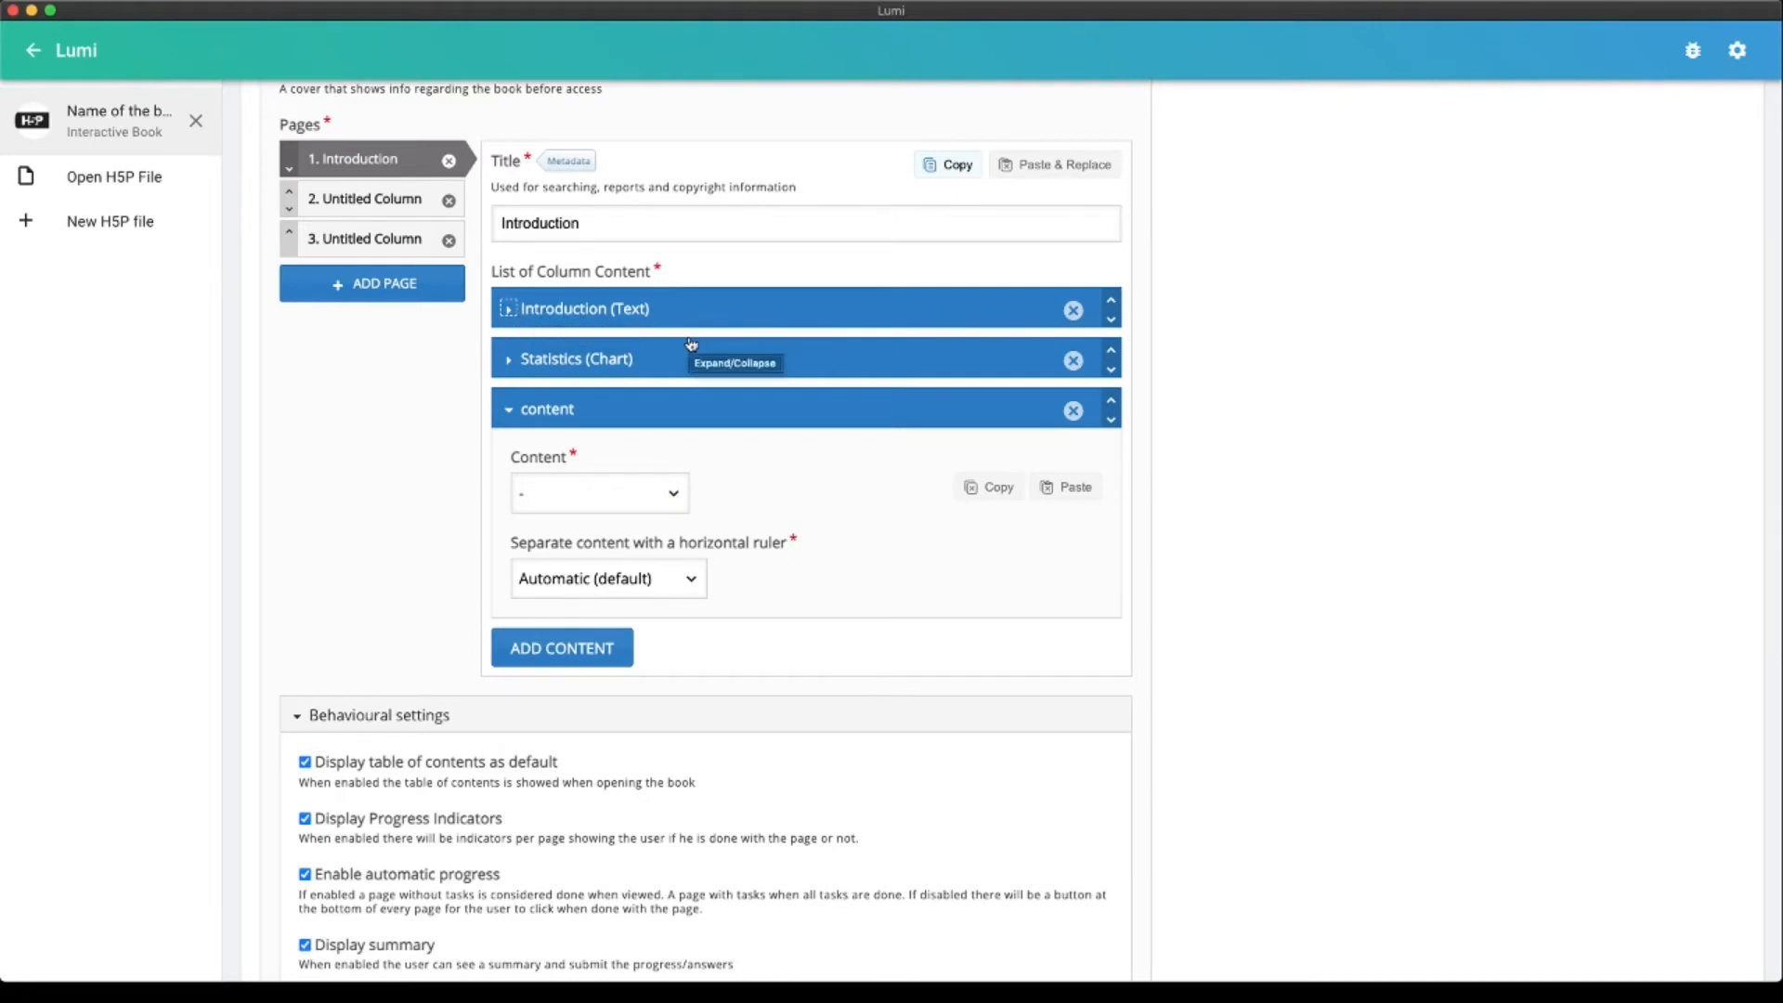
left_click(510, 360)
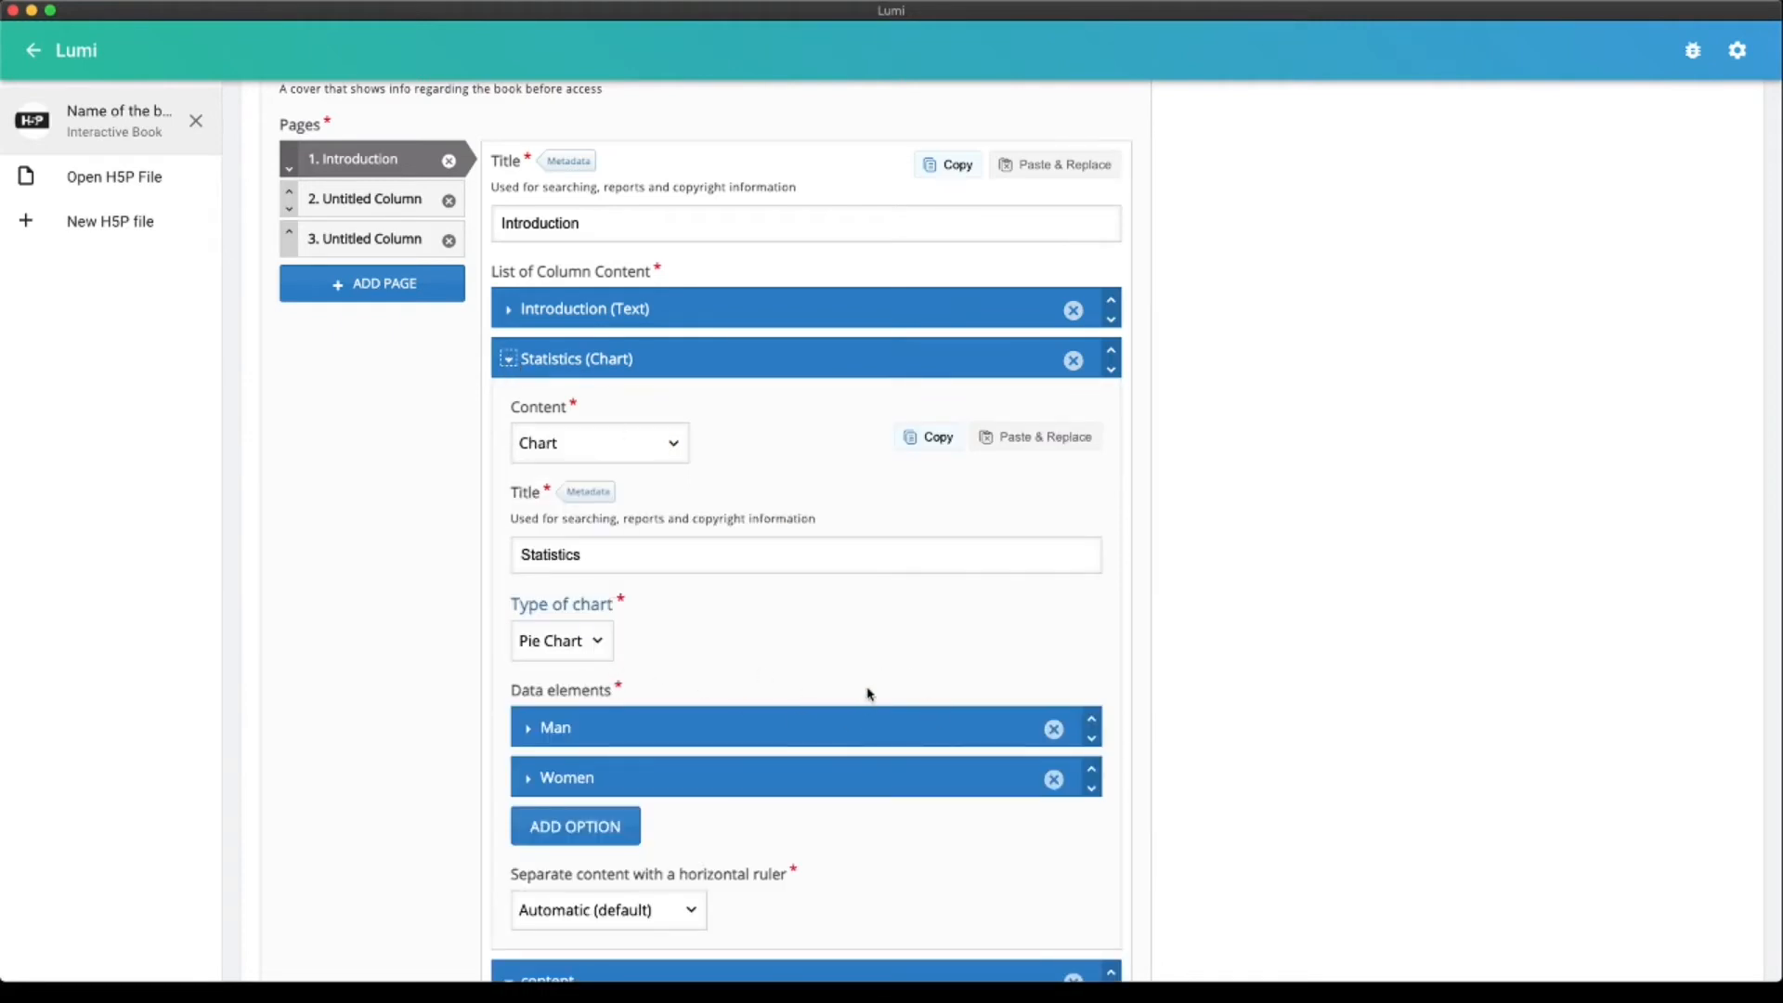
left_click(509, 360)
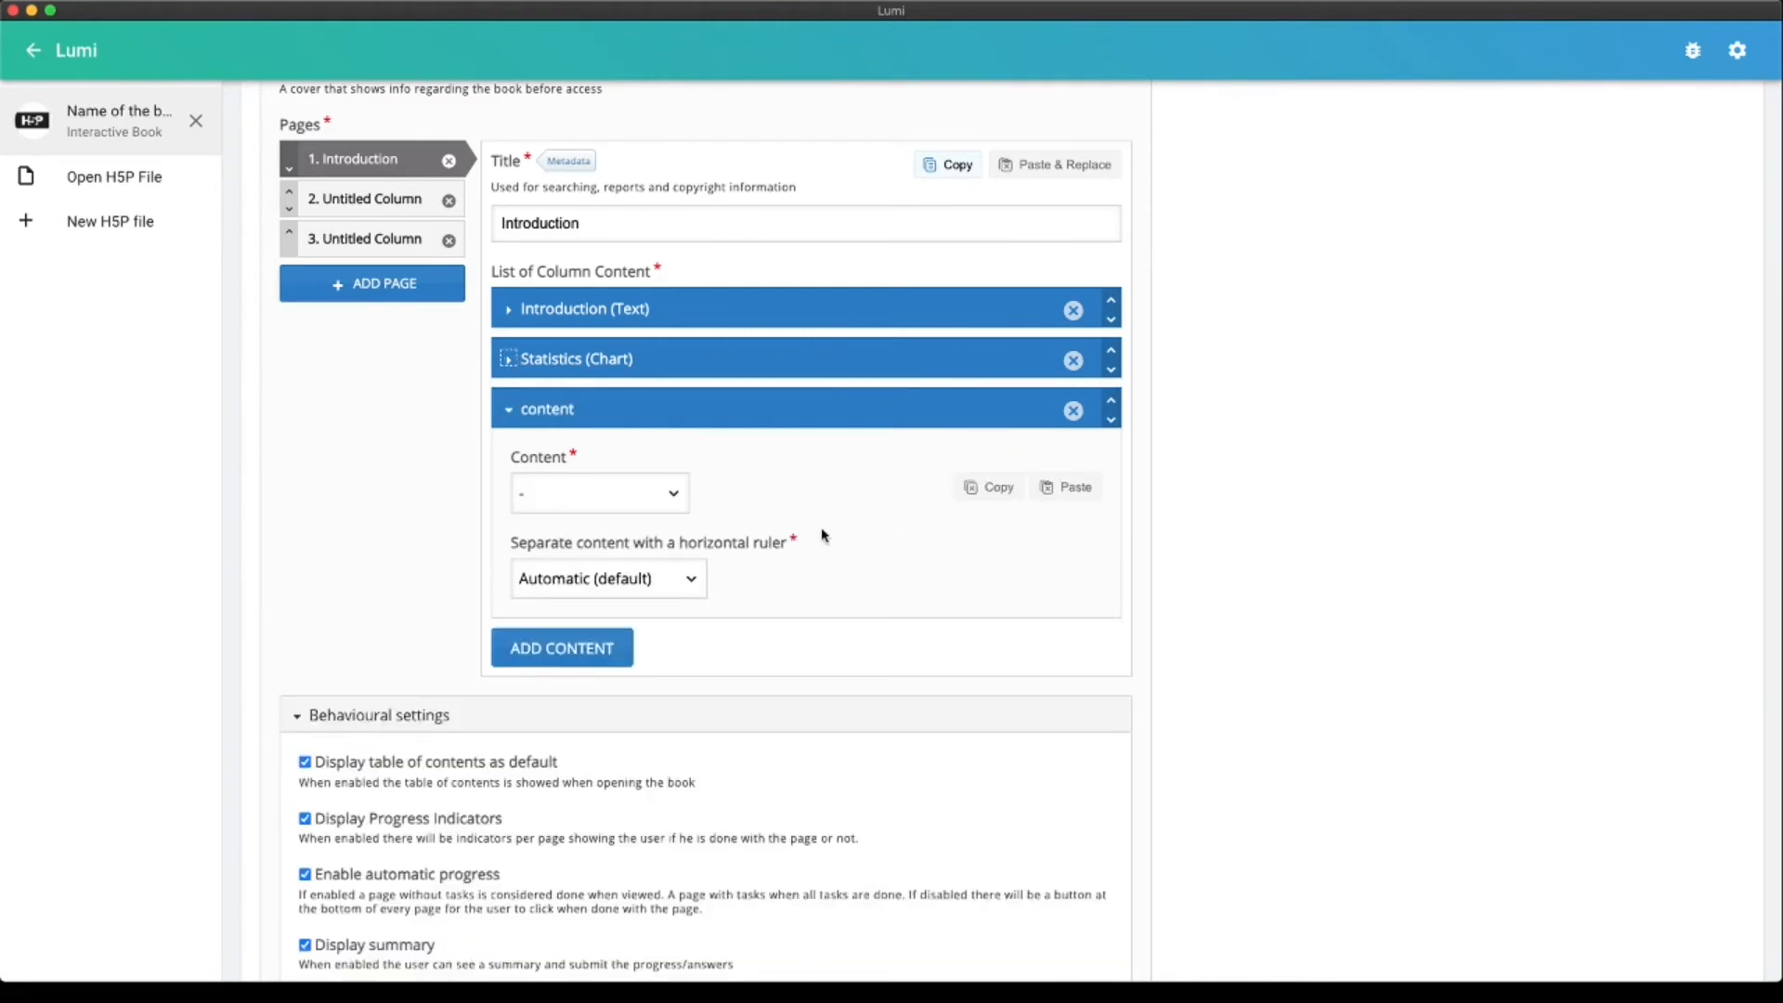
Preview the book to check the pie chart on the Introduction page, and return to editing
scroll(821, 529, "up", 5)
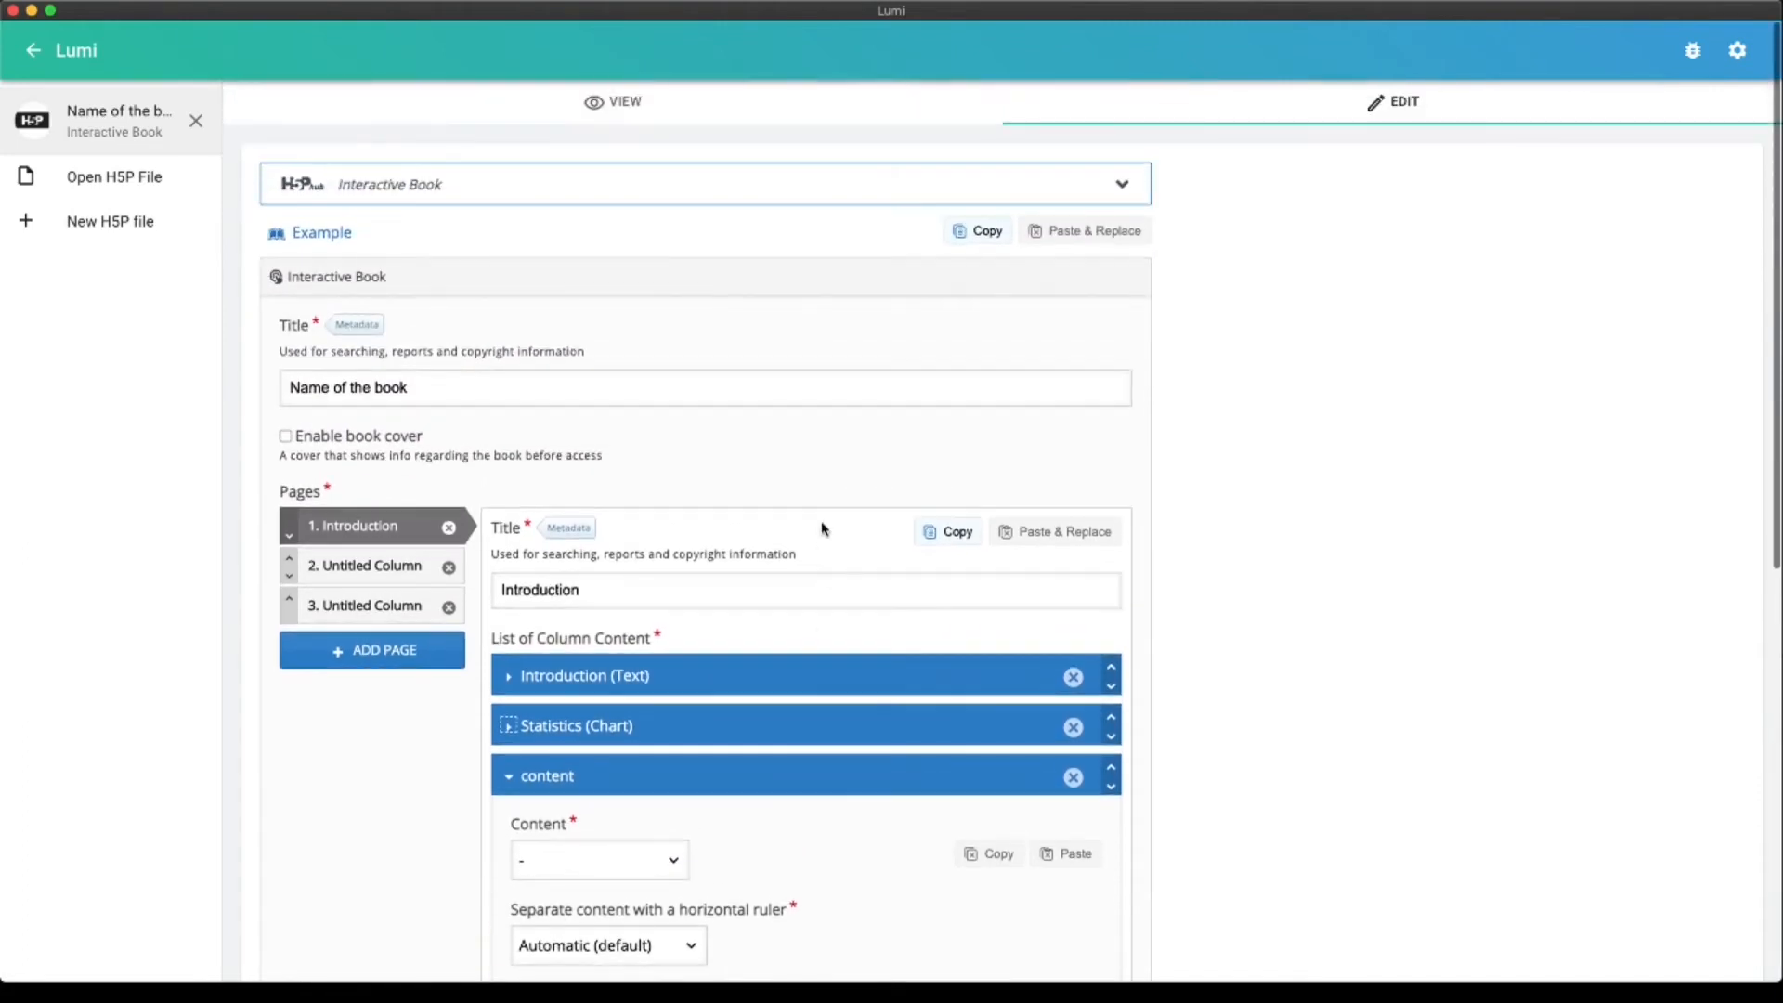
left_click(625, 110)
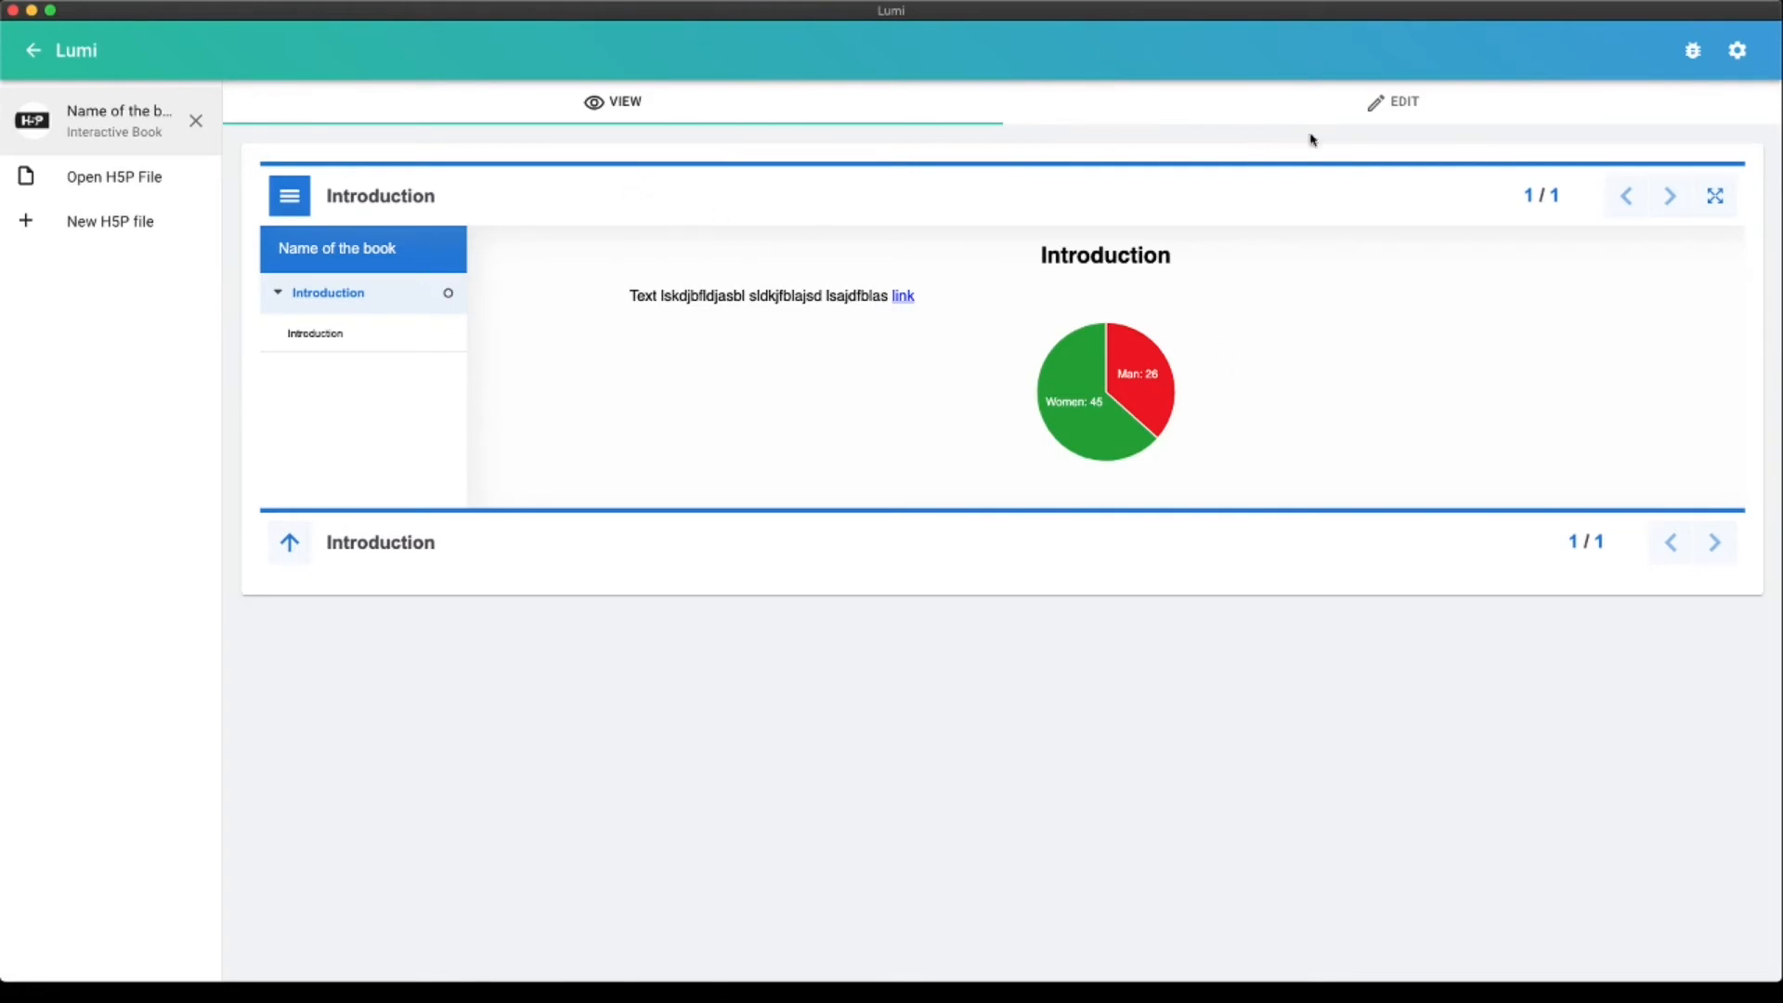
left_click(1377, 108)
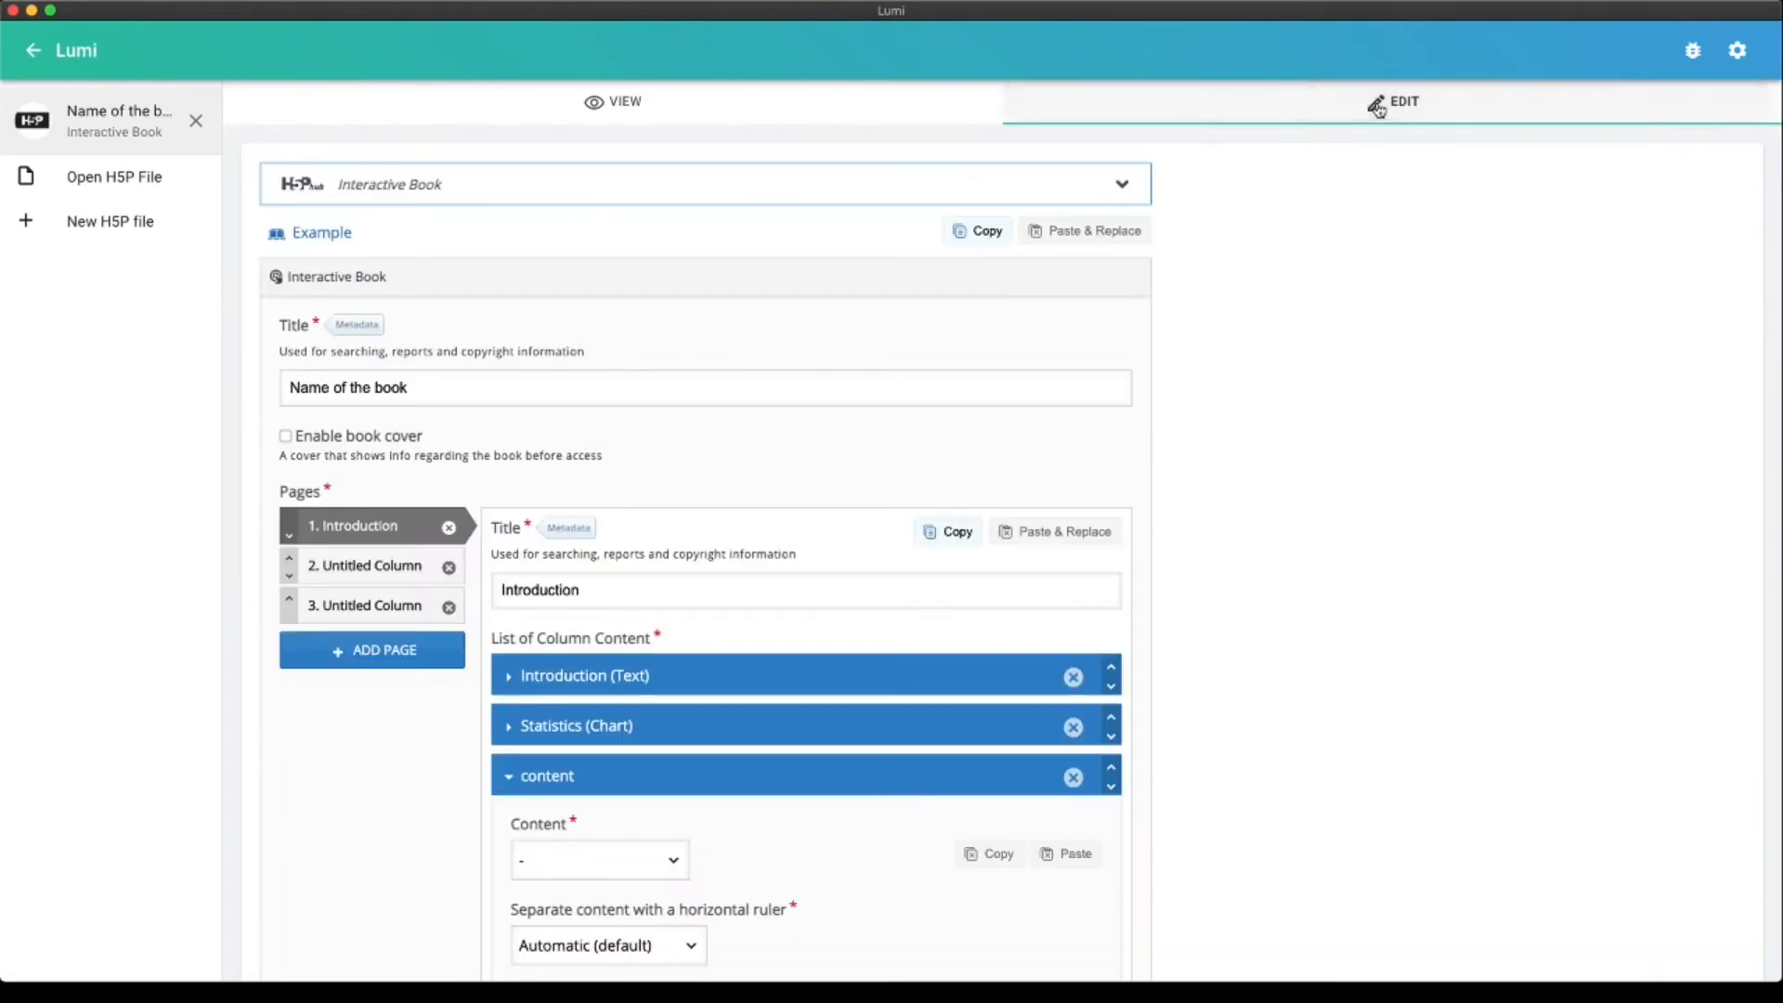
Change the title of the book's second page to "Chapter 1"
left_click(360, 569)
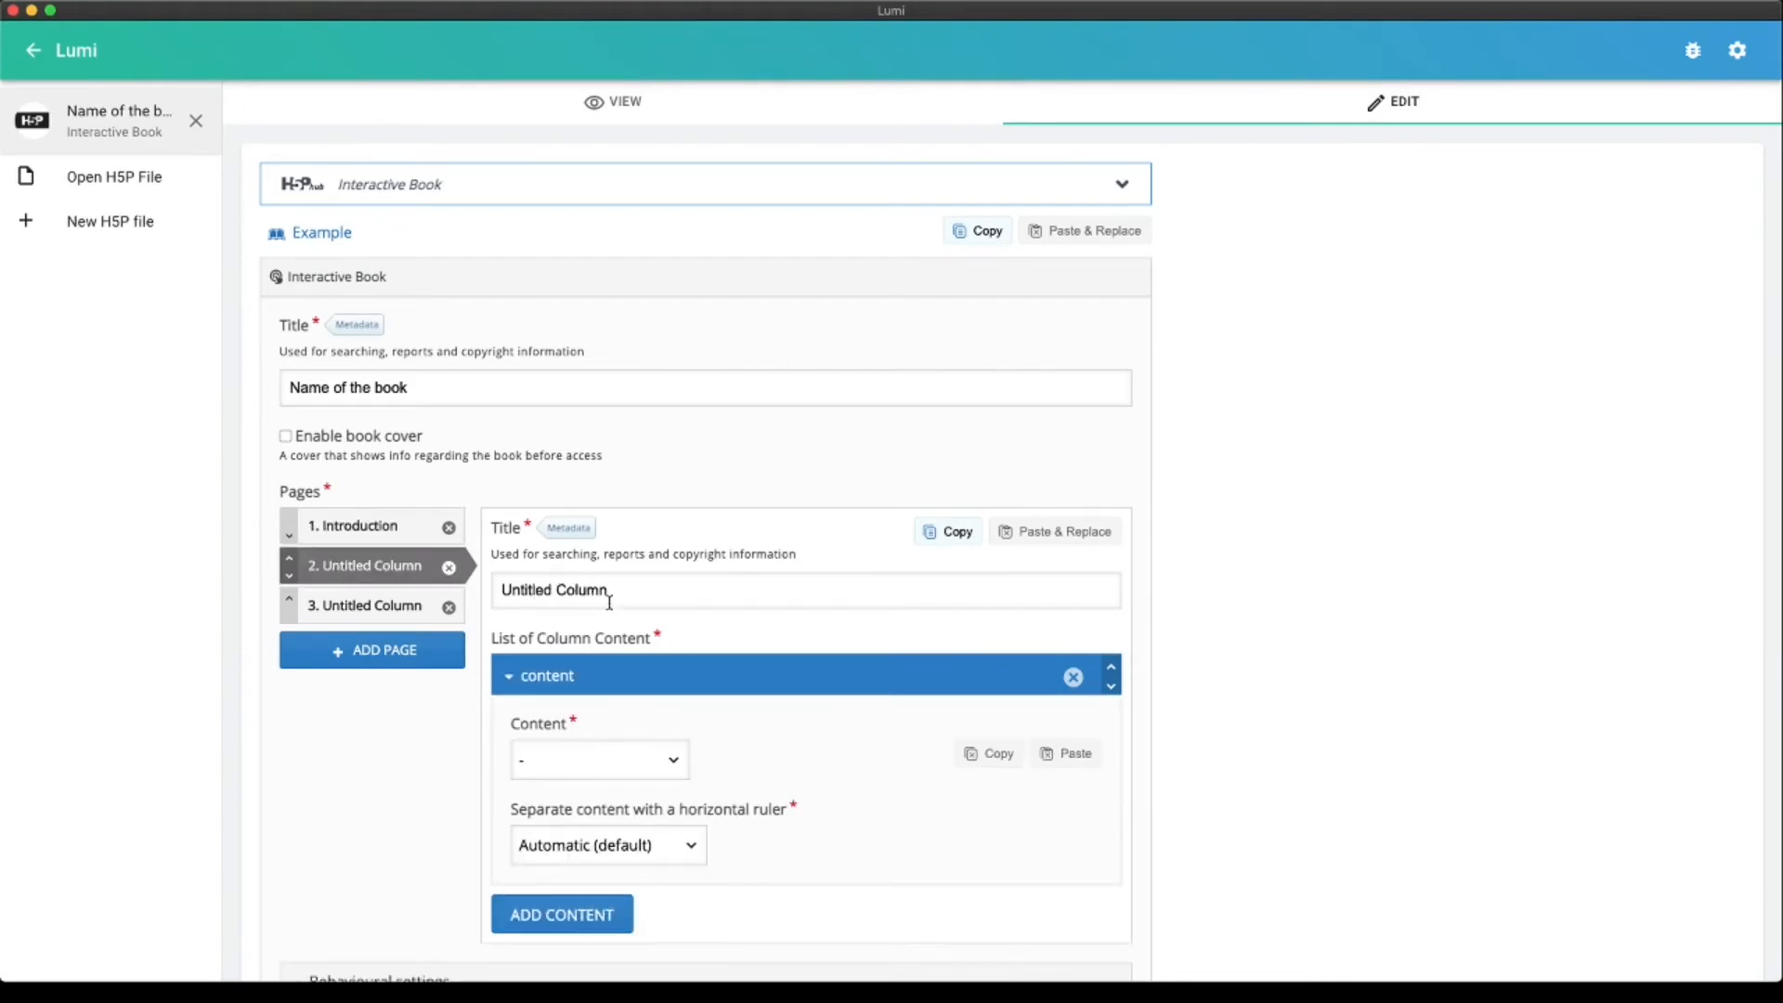
left_click_drag(655, 594, 502, 592)
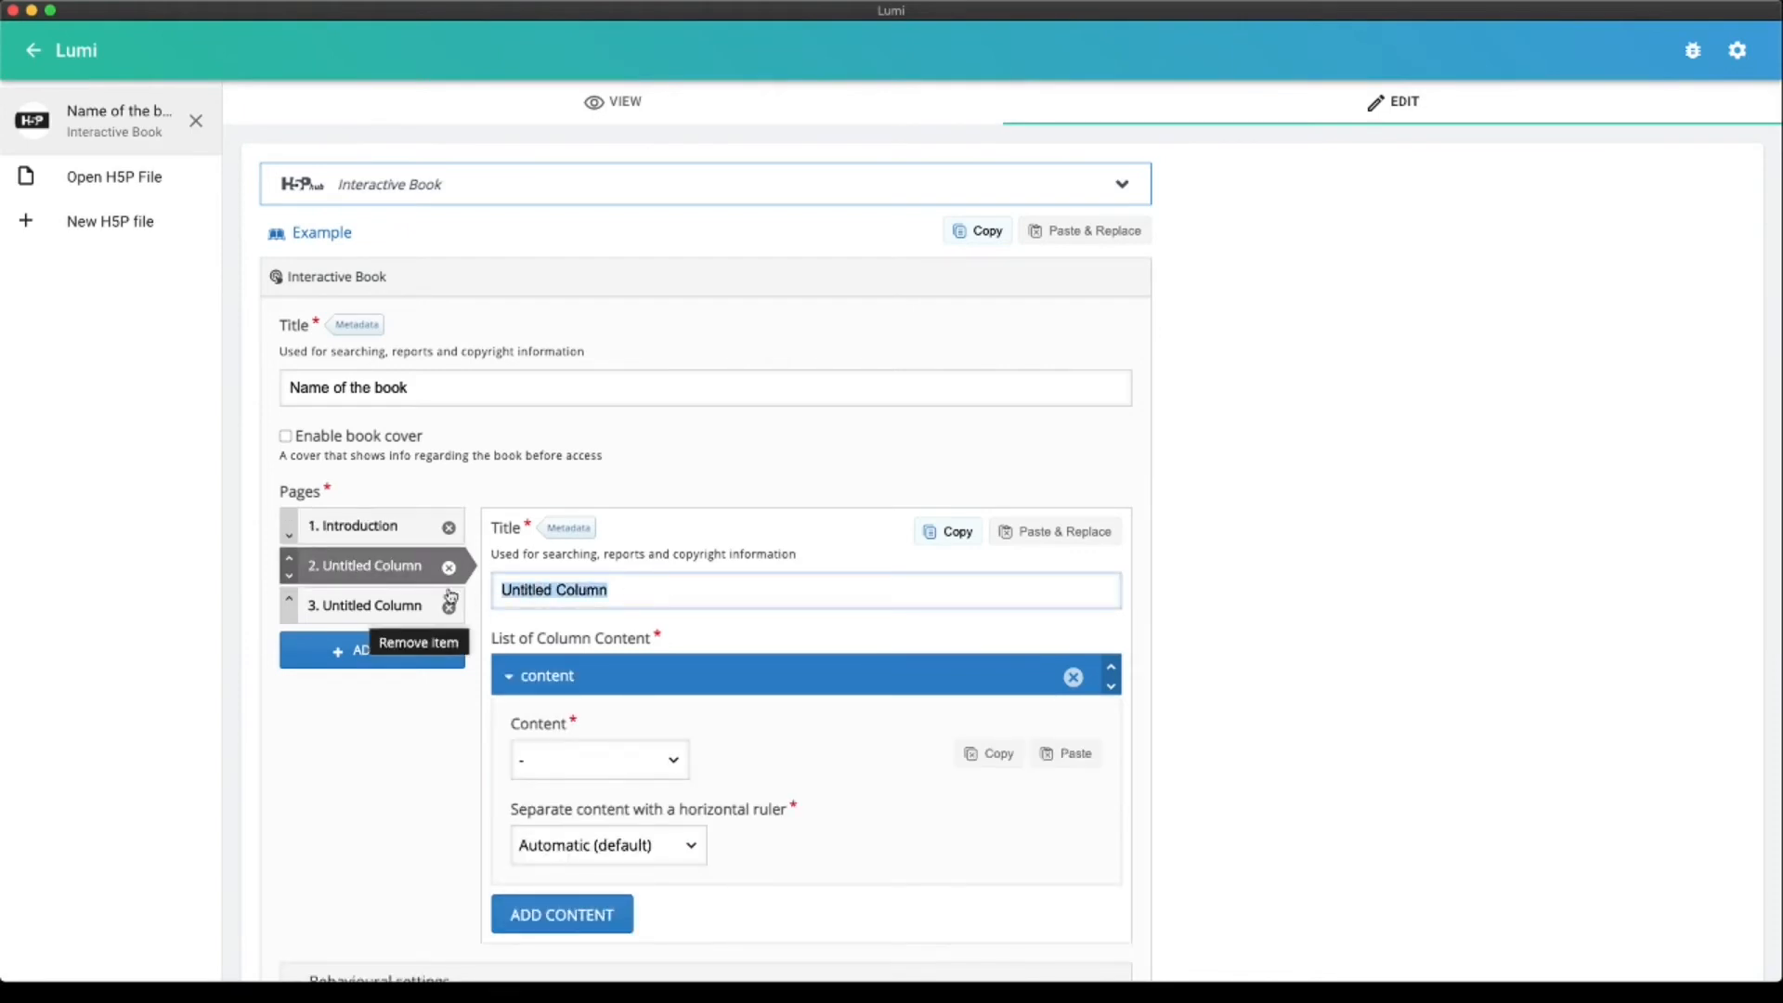
type("Chapter 1")
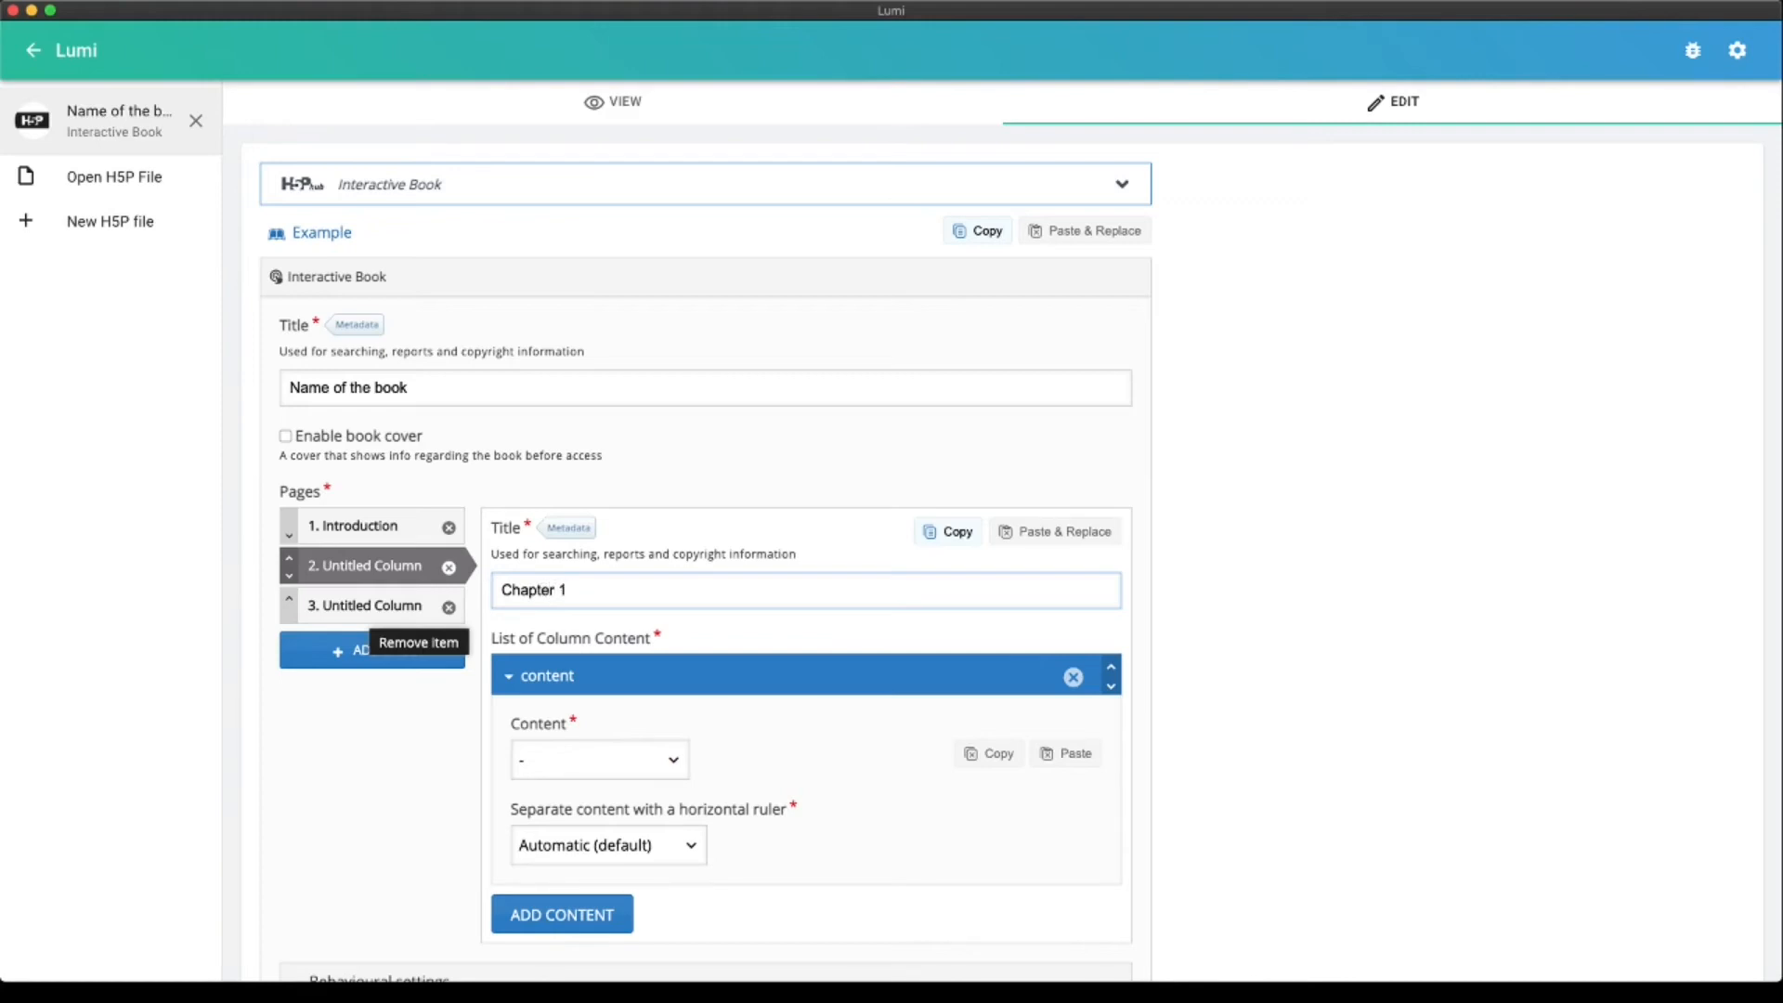
Change the title of the book's third page to "Chapter 2"
left_click(377, 608)
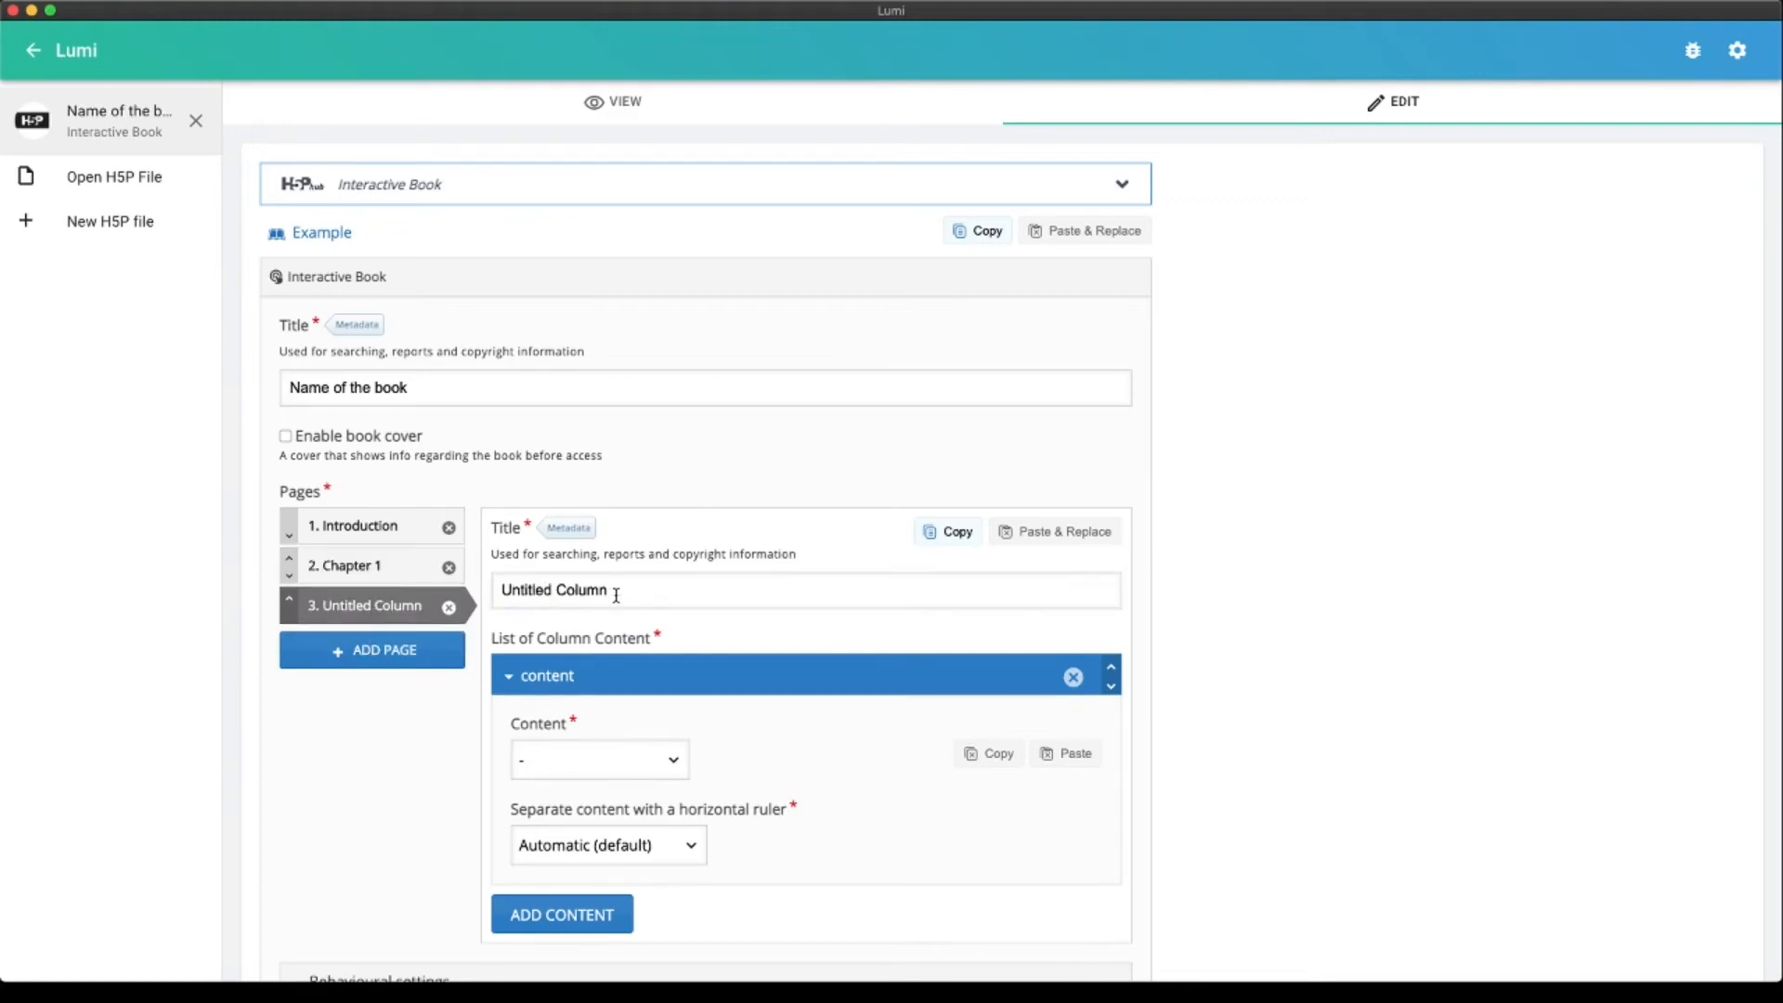
left_click_drag(616, 595, 489, 594)
type("Cha")
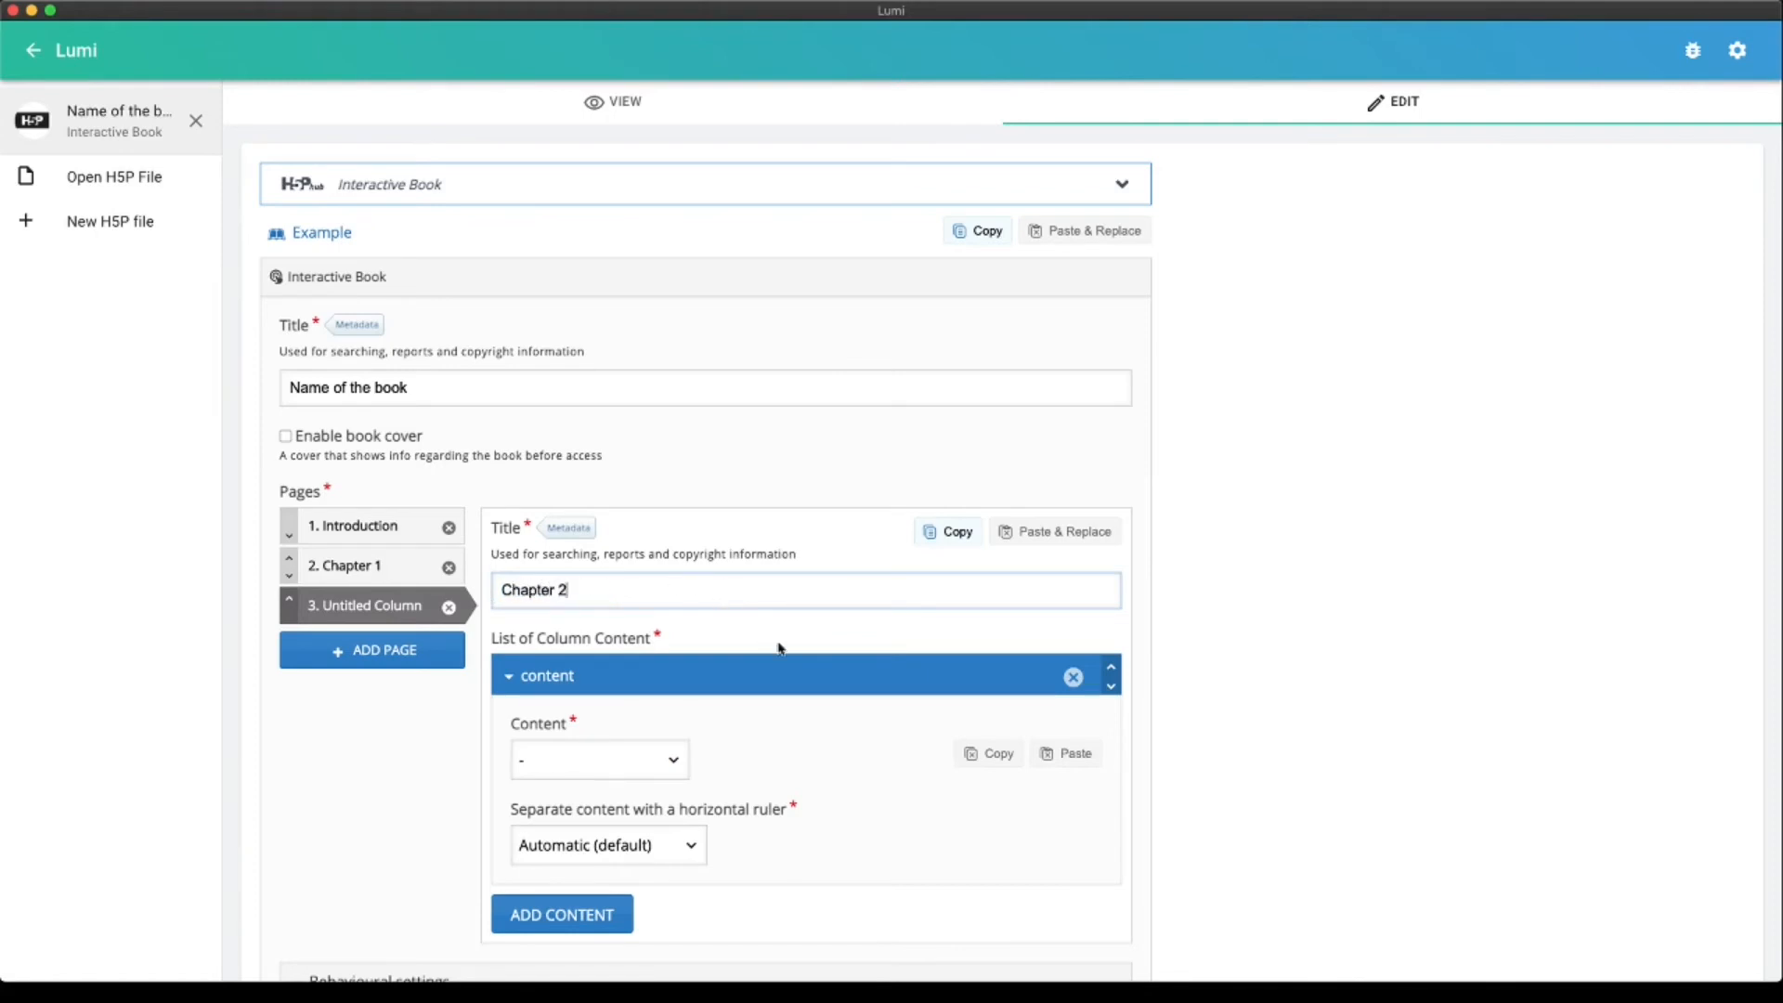
type("pter 2")
left_click(832, 740)
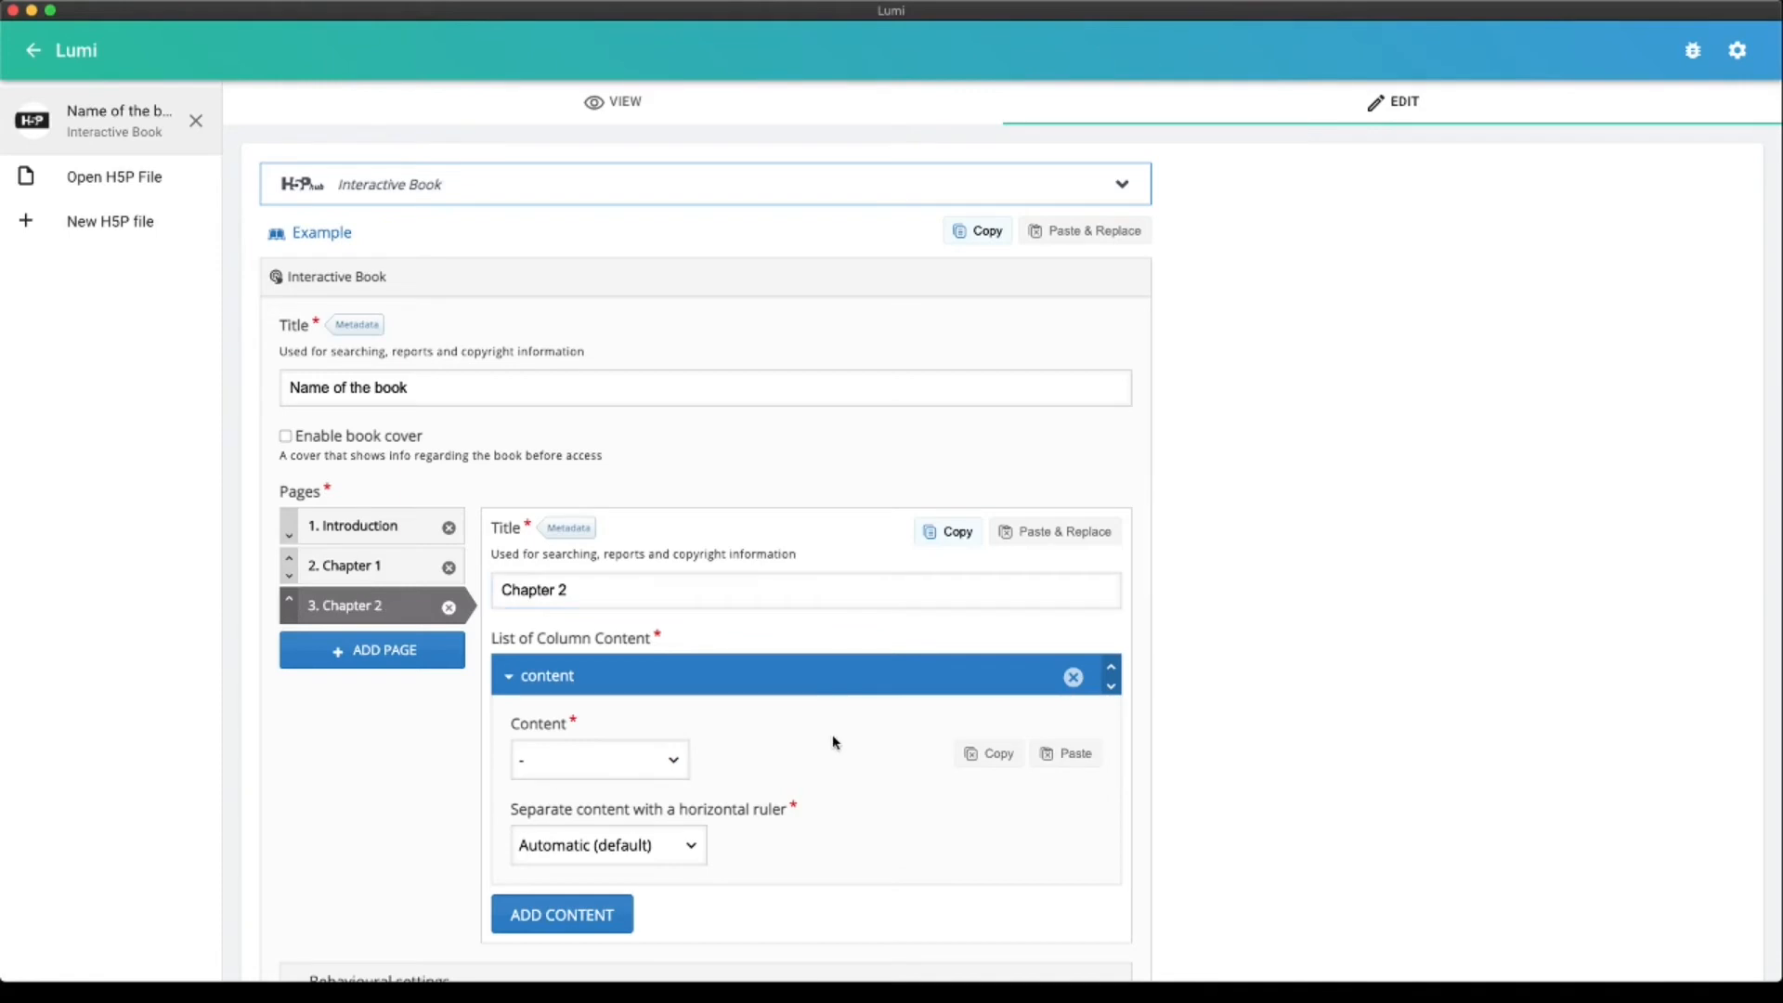
Check the renamed chapters in the book's preview and return to editing
left_click(625, 110)
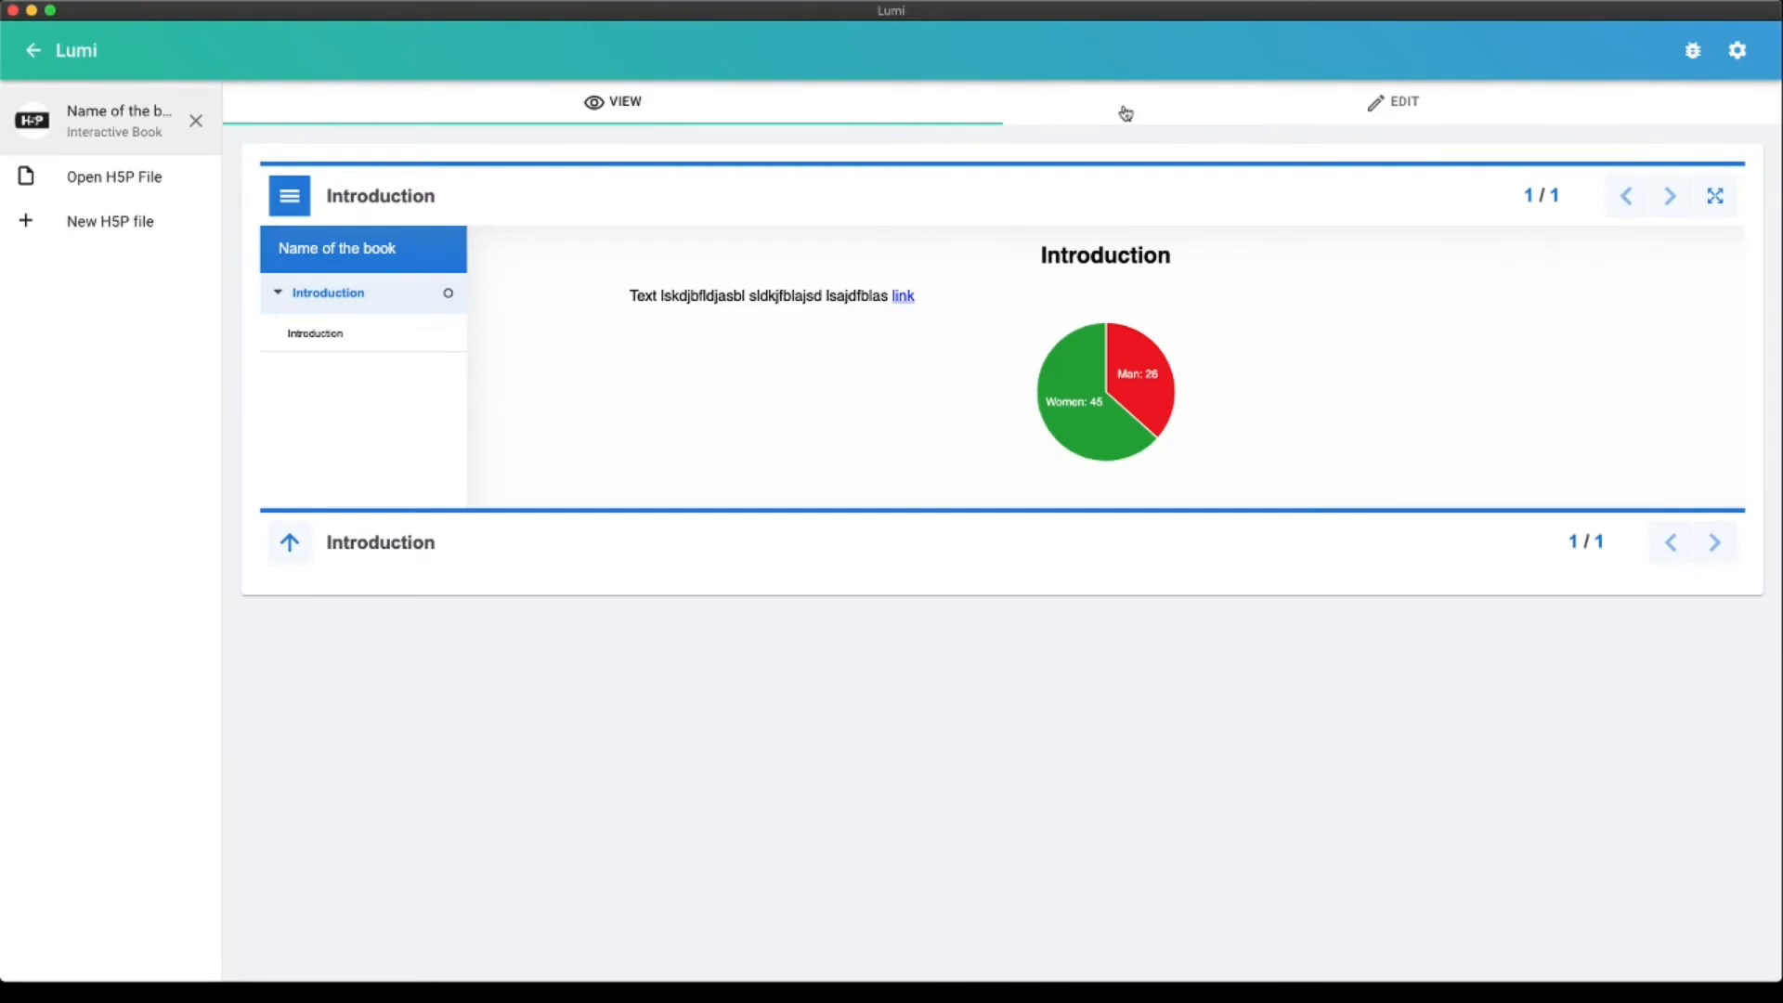
left_click(1258, 120)
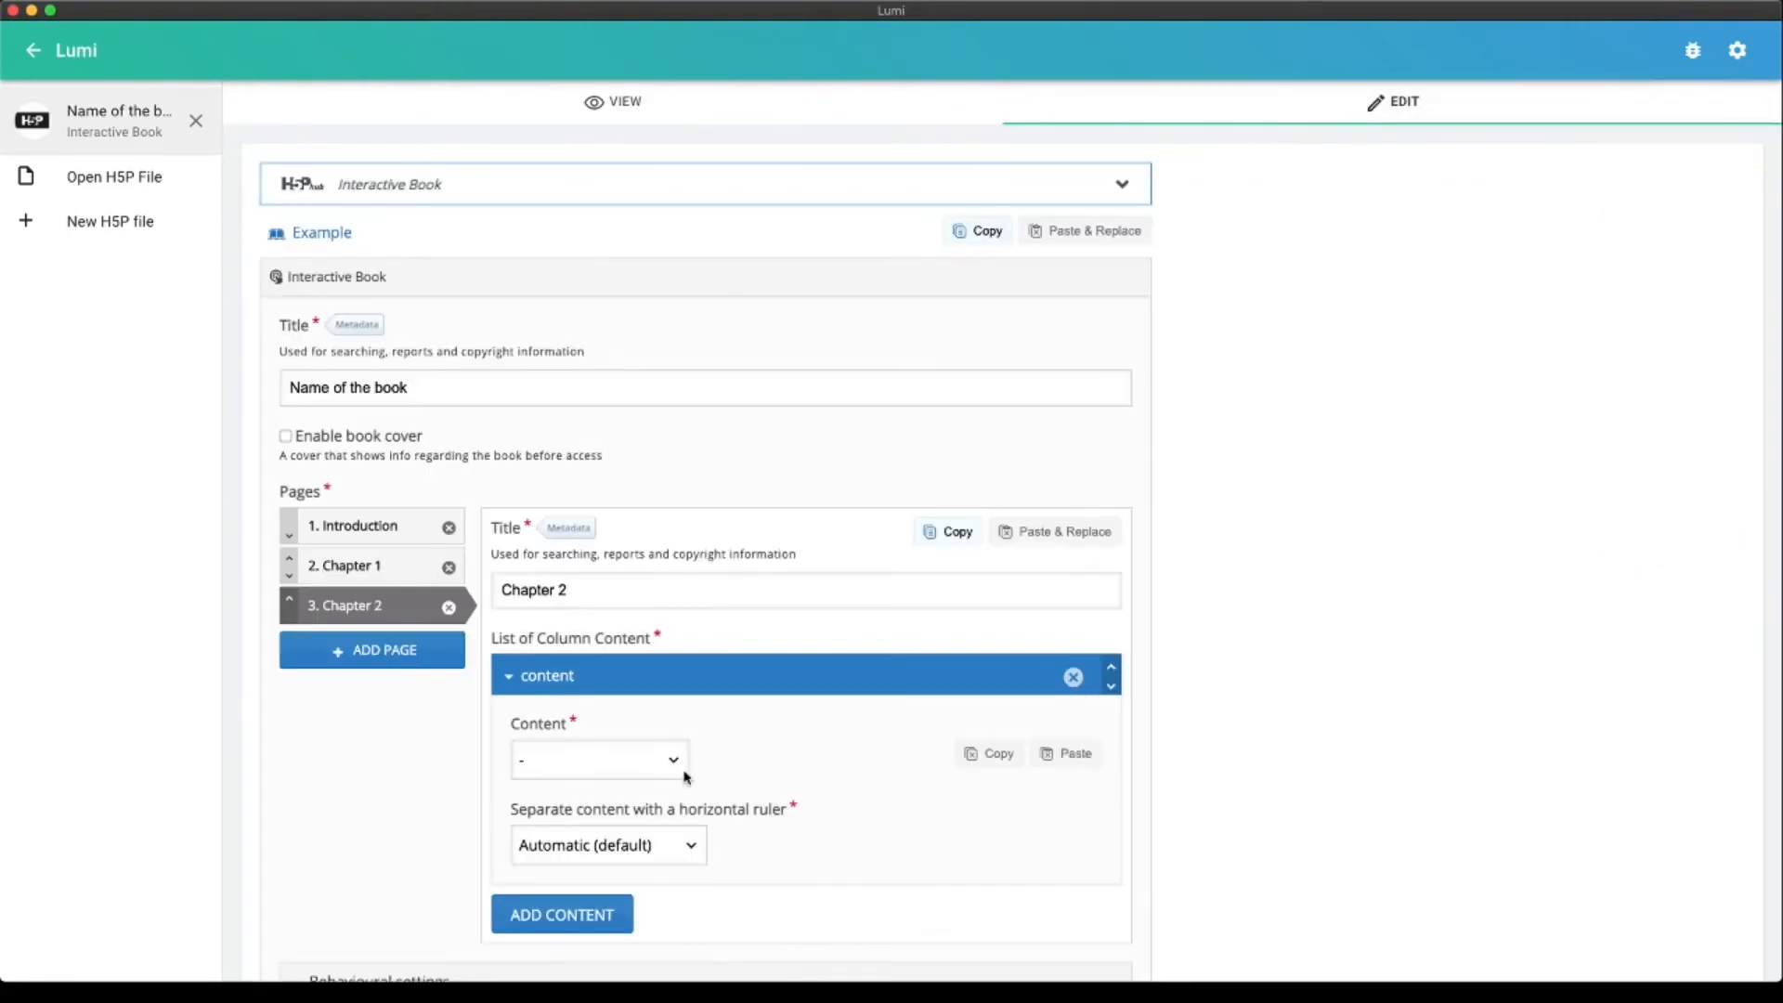
Add a Text element to the Chapter 1 page and title it "Chapter 1"
left_click(345, 569)
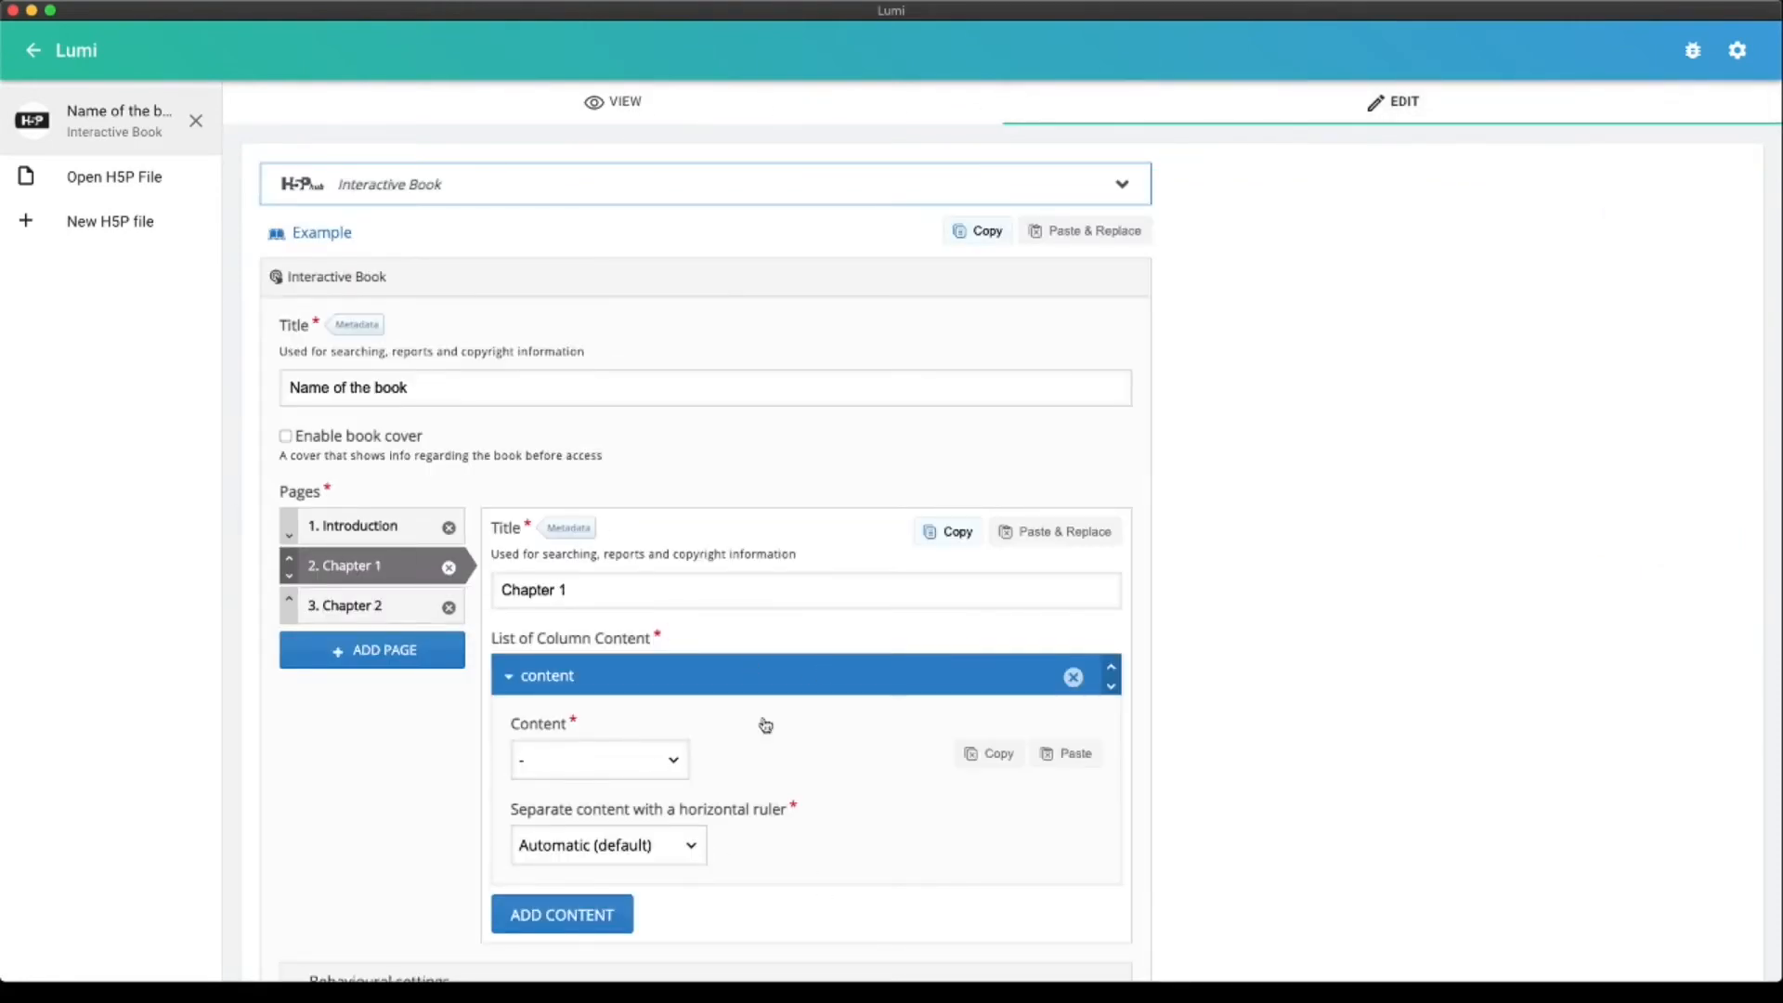
left_click(669, 769)
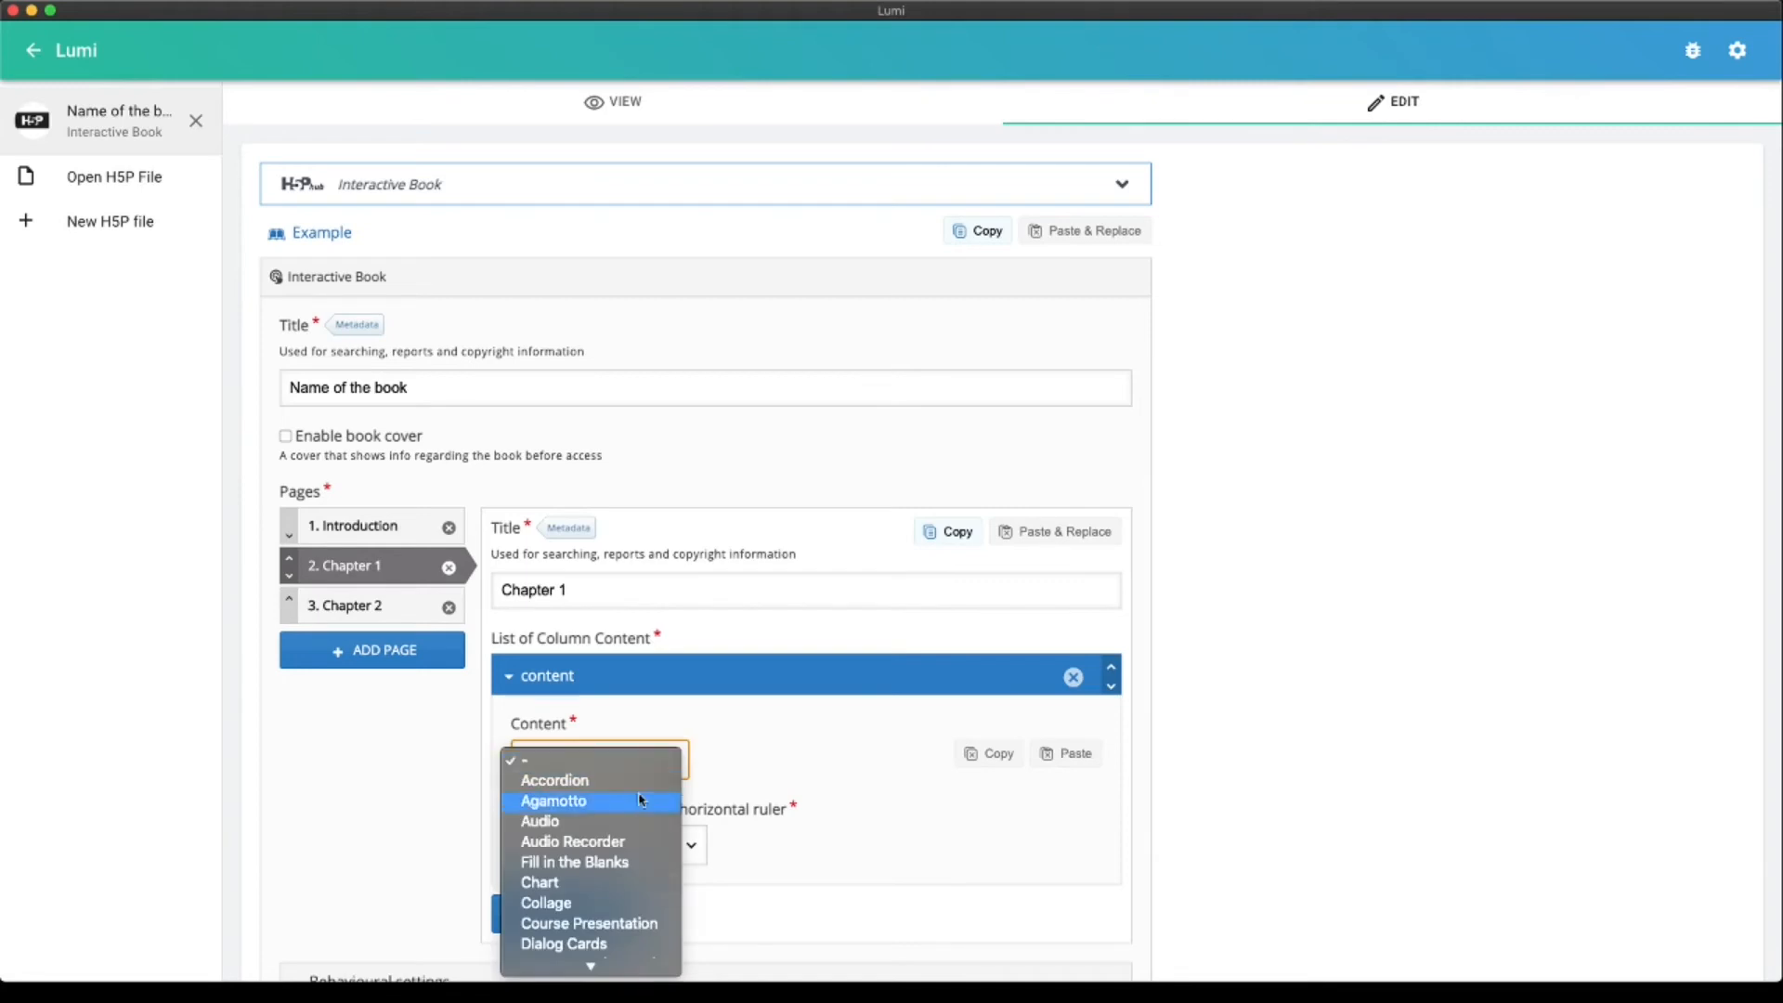
scroll(595, 818, "down", 3)
scroll(637, 808, "down", 3)
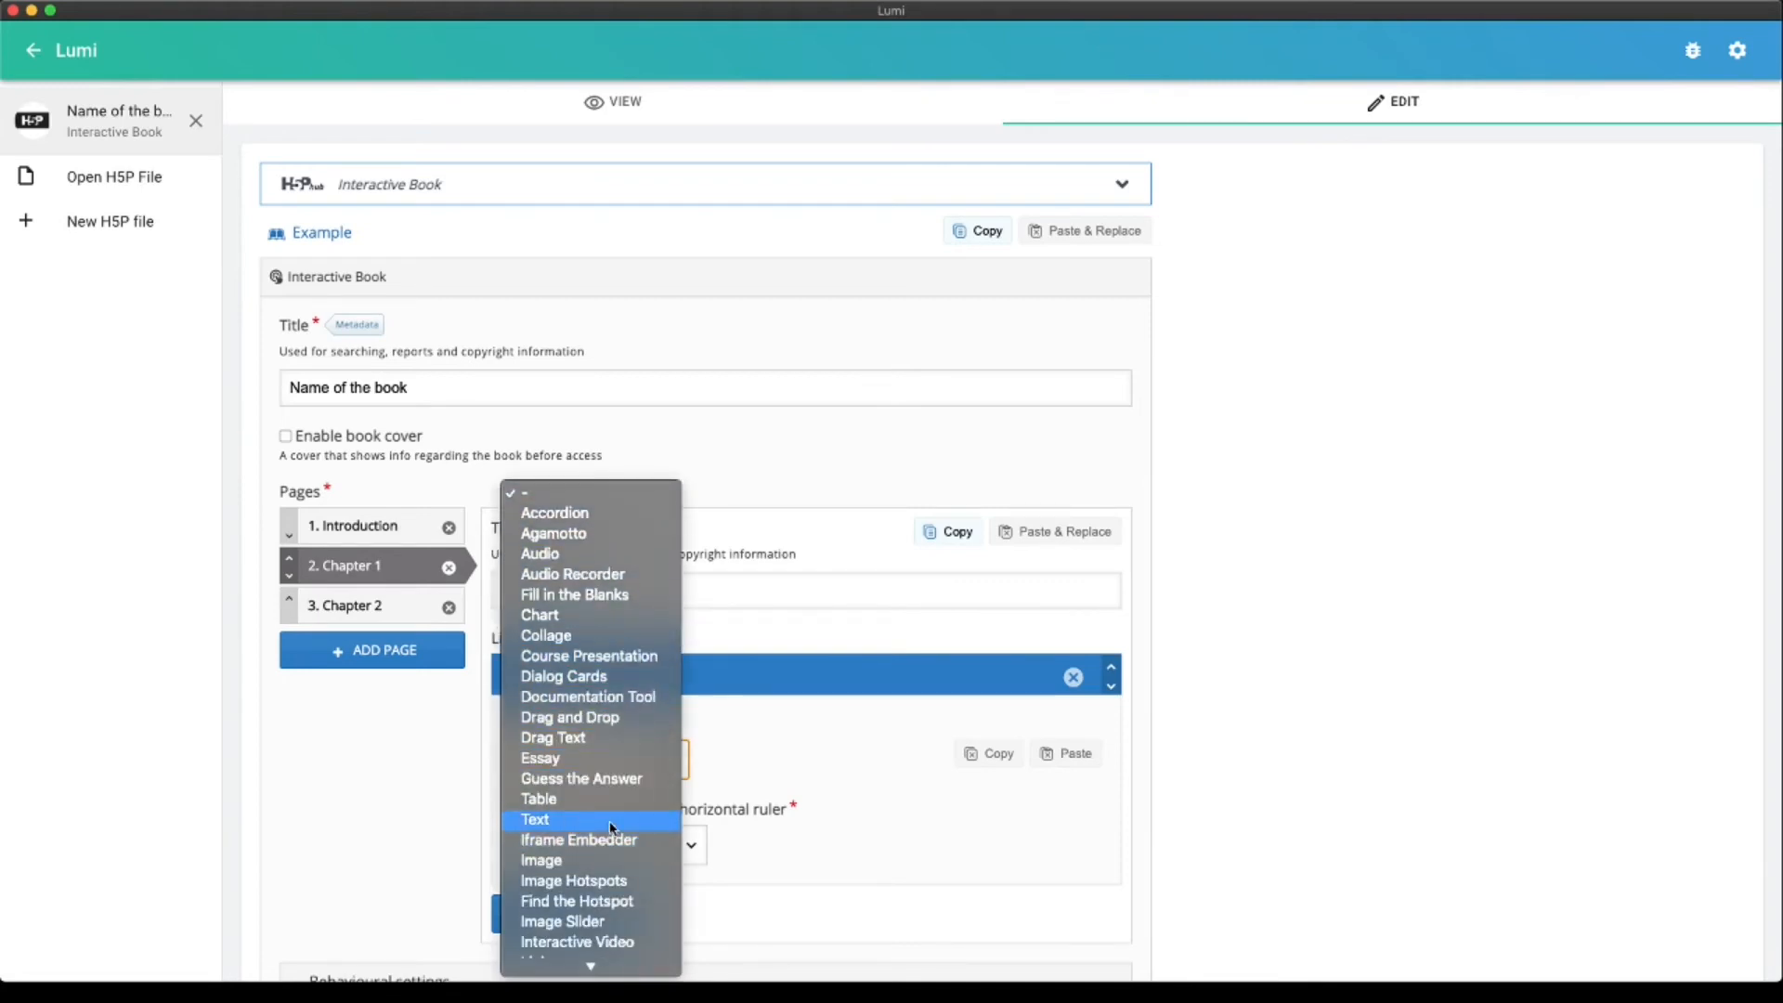
left_click(612, 822)
scroll(644, 661, "down", 3)
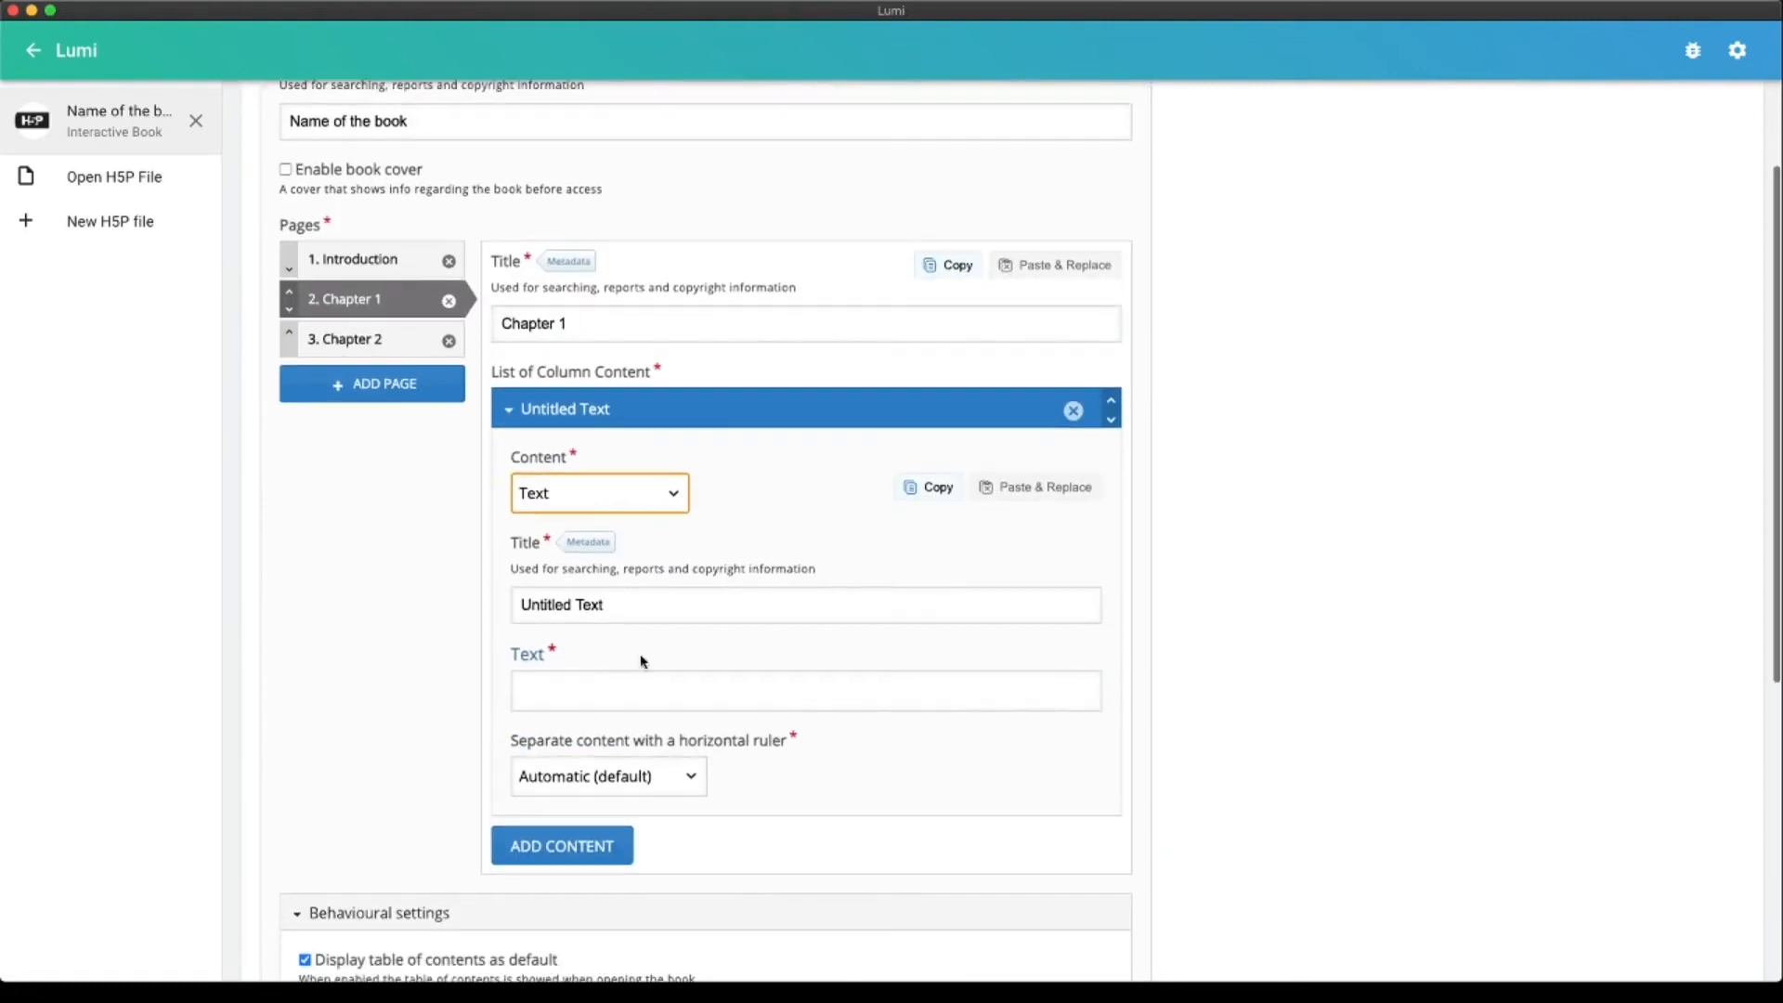
key("Tab")
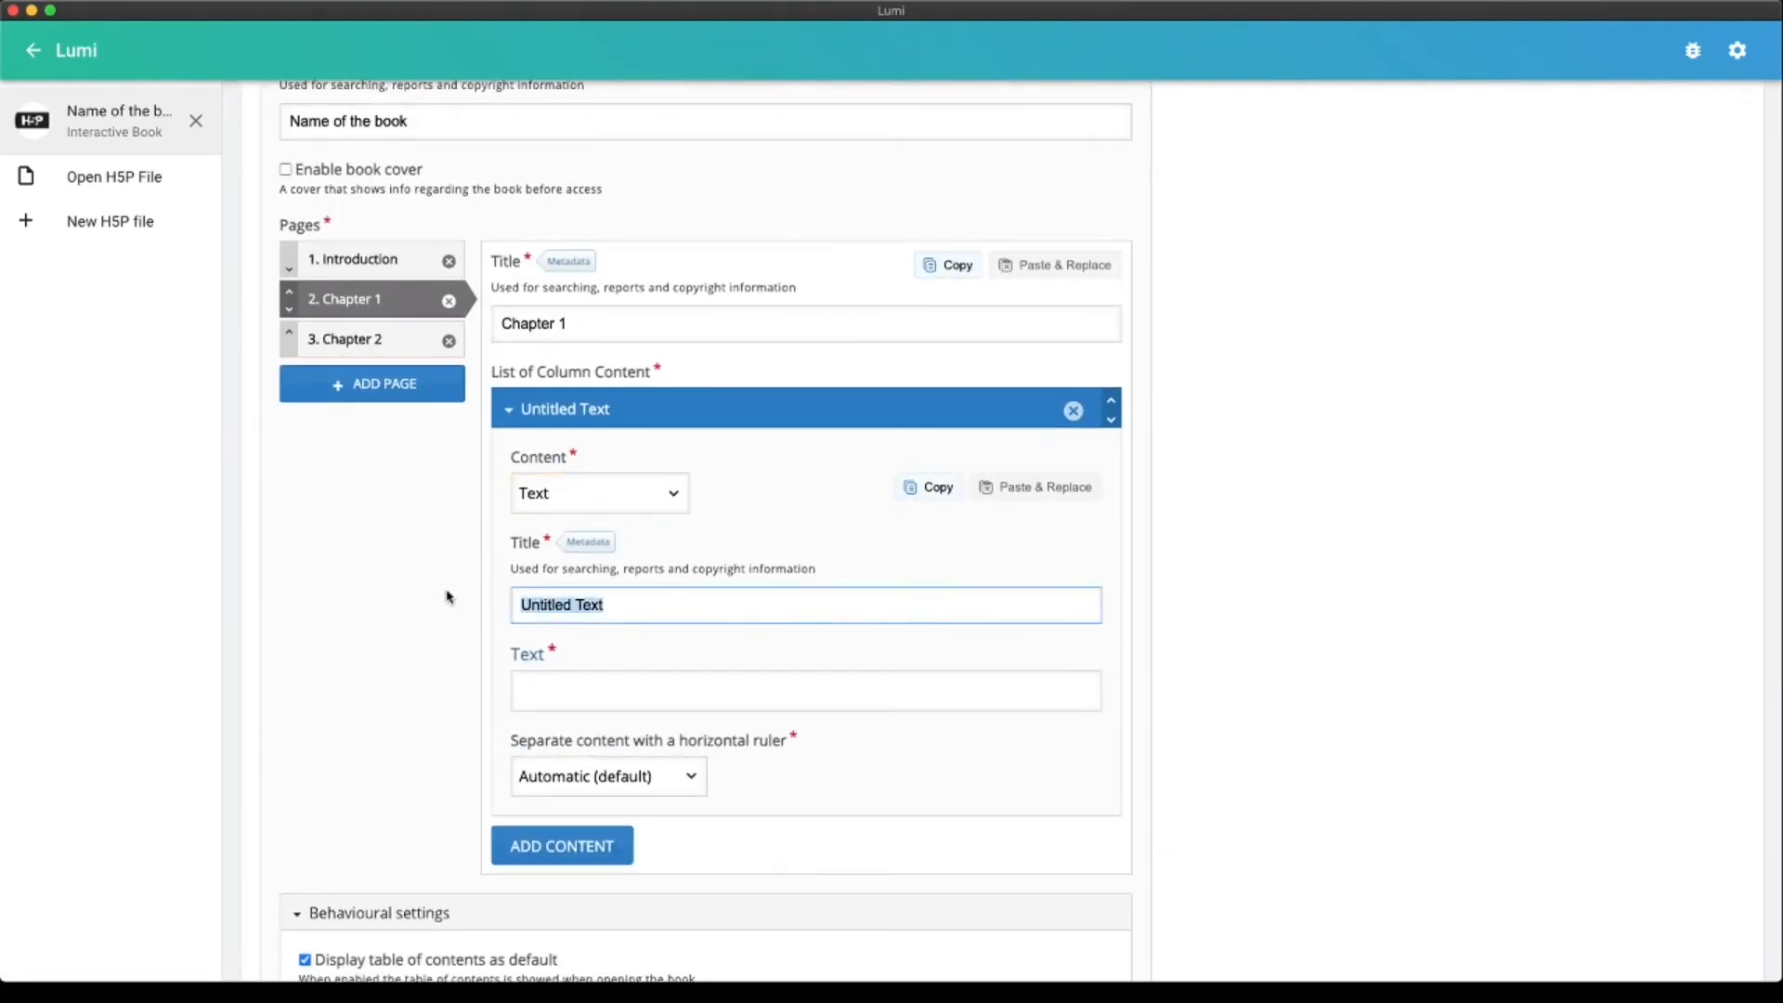
type("Chapter 1")
Enter "Chapter 1" as a centred level 2 heading in the Chapter 1 text body, followed by a new line
left_click(614, 691)
left_click_drag(605, 602, 477, 602)
key("ctrl+c")
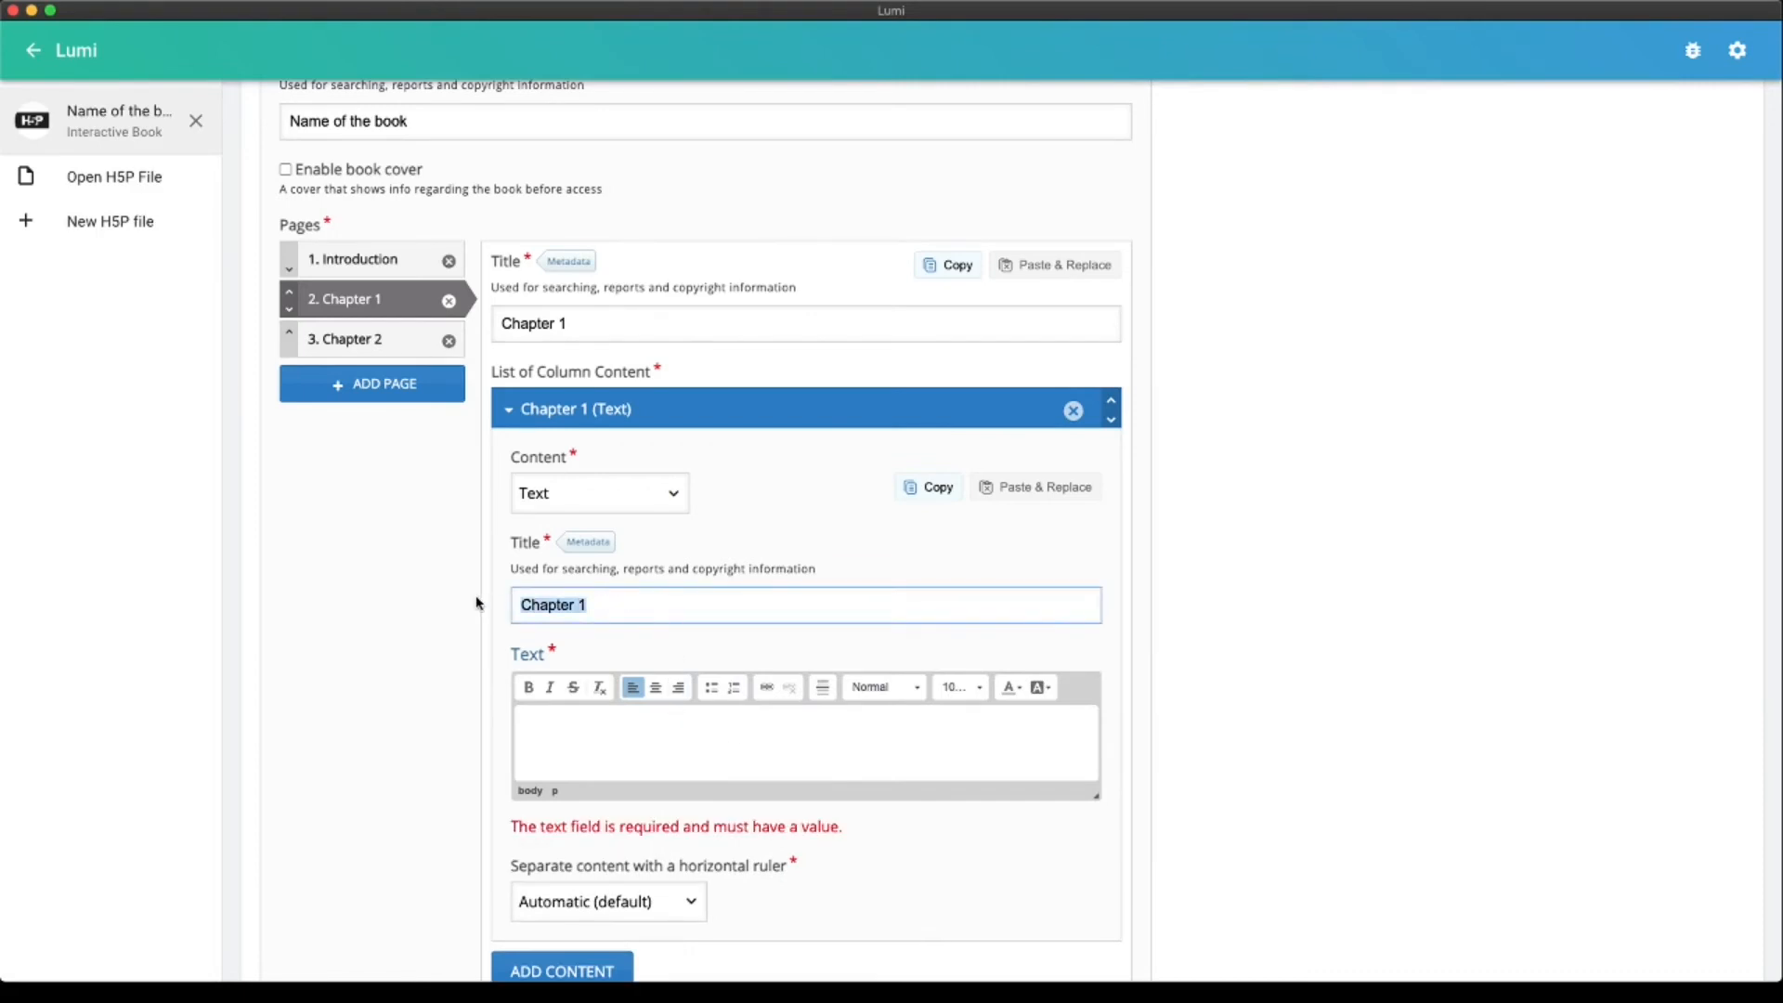
left_click(790, 734)
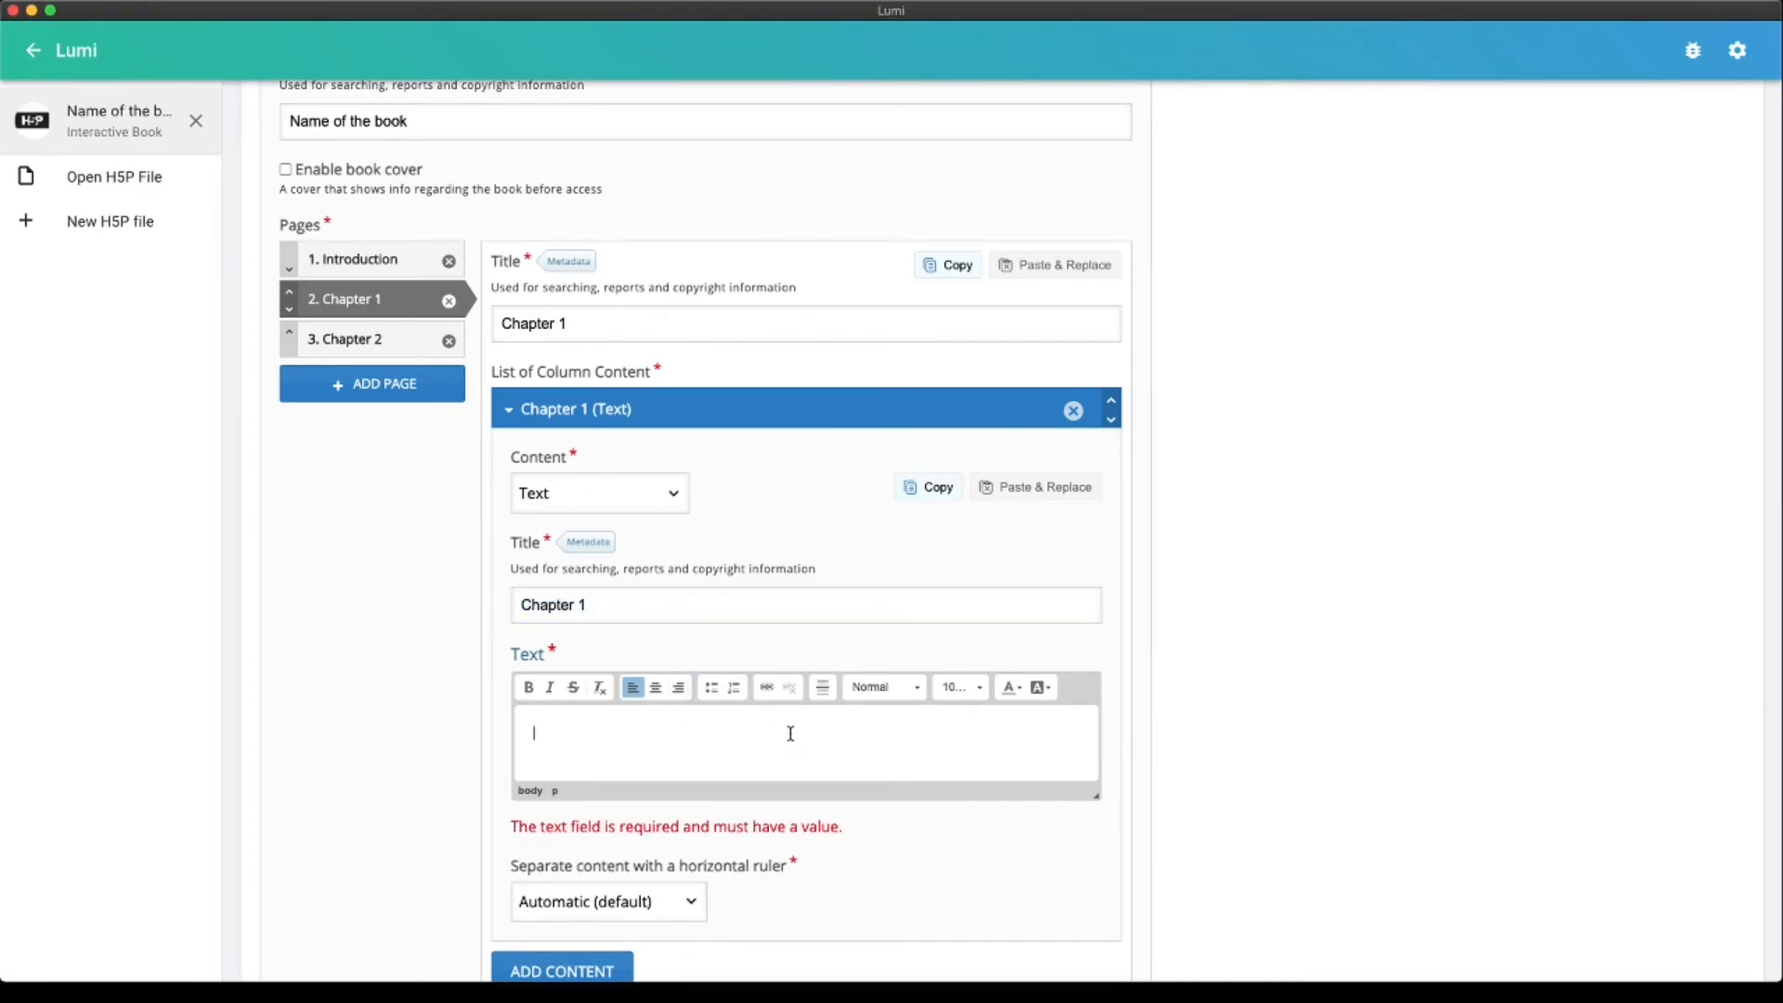
key("ctrl+v")
left_click(918, 692)
left_click(901, 739)
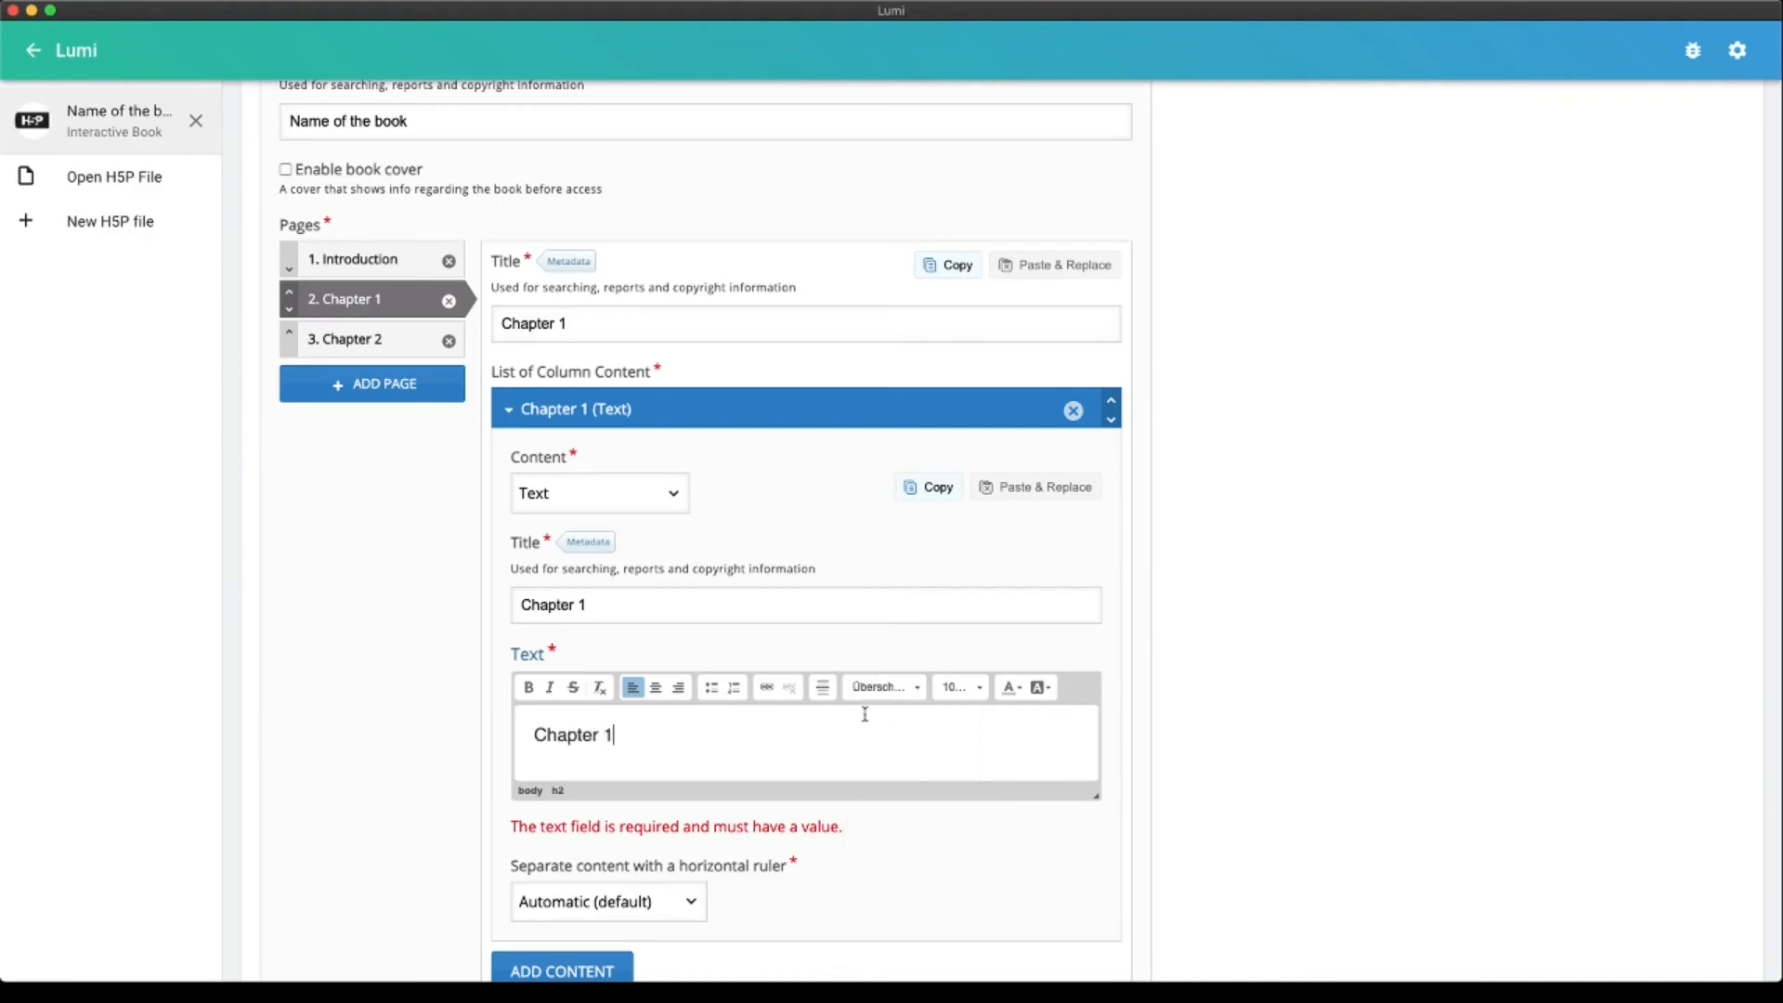
left_click(656, 688)
key("Return")
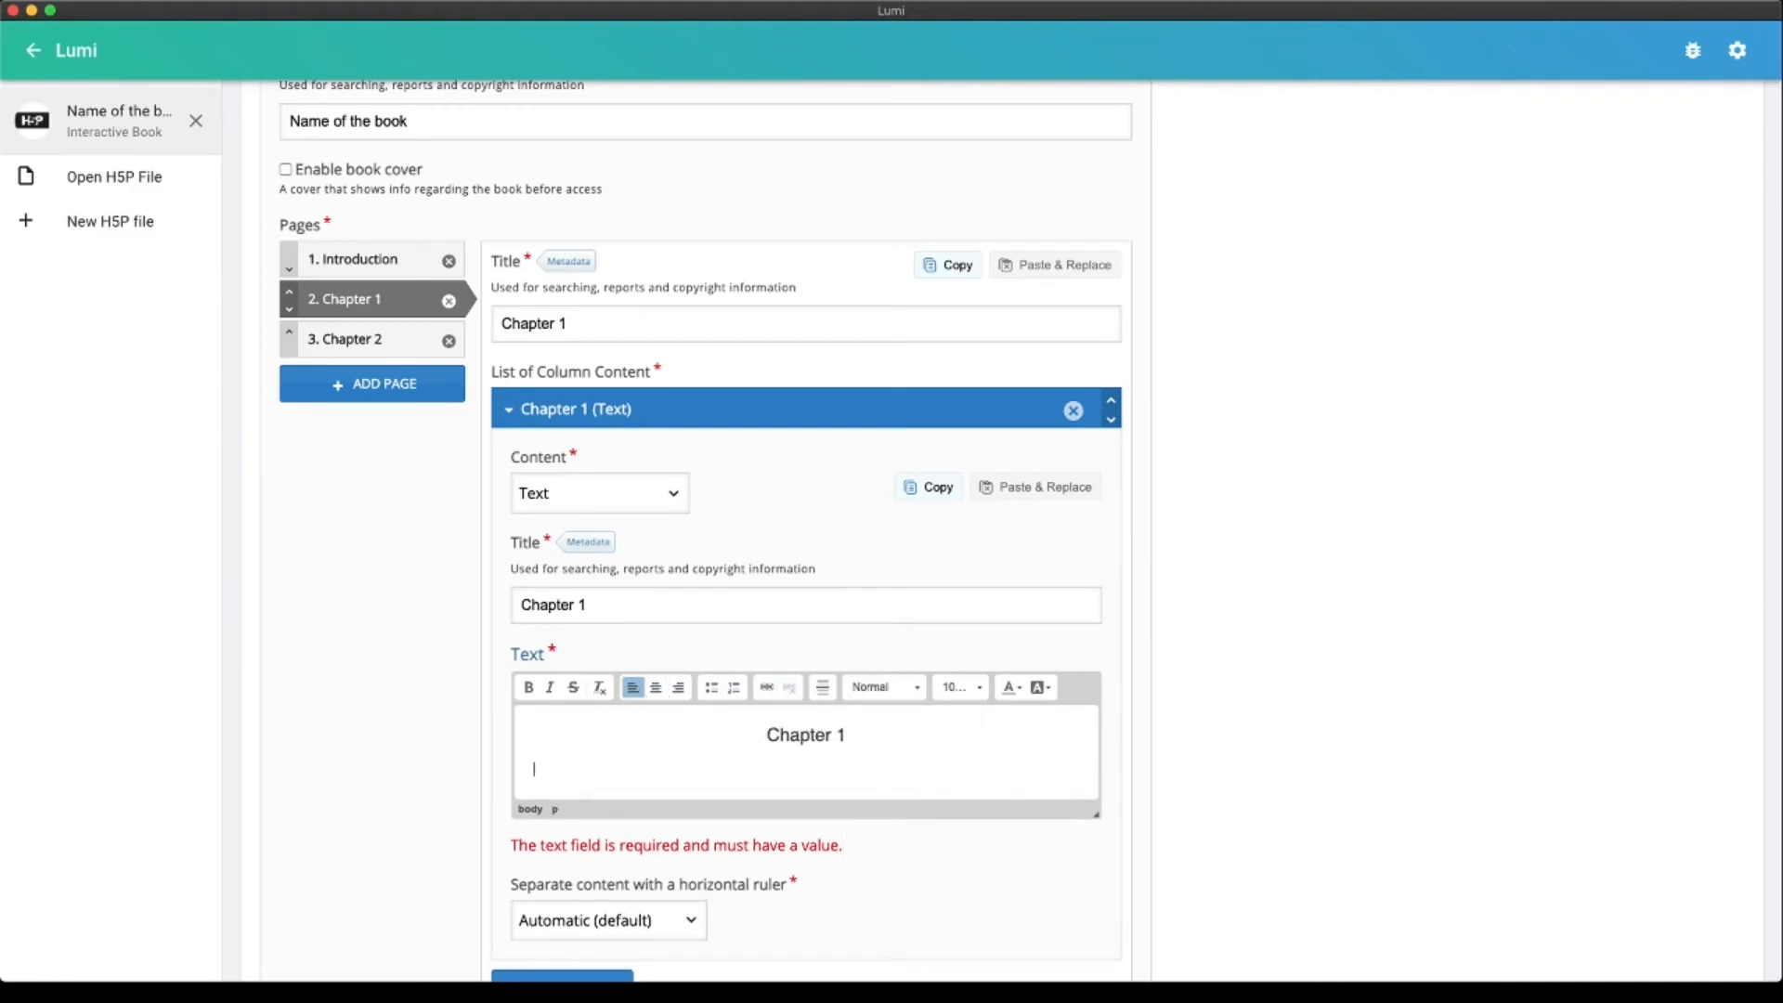
Add a Text element to the Chapter 2 page and title it "Chapter 2"
scroll(1008, 782, "down", 3)
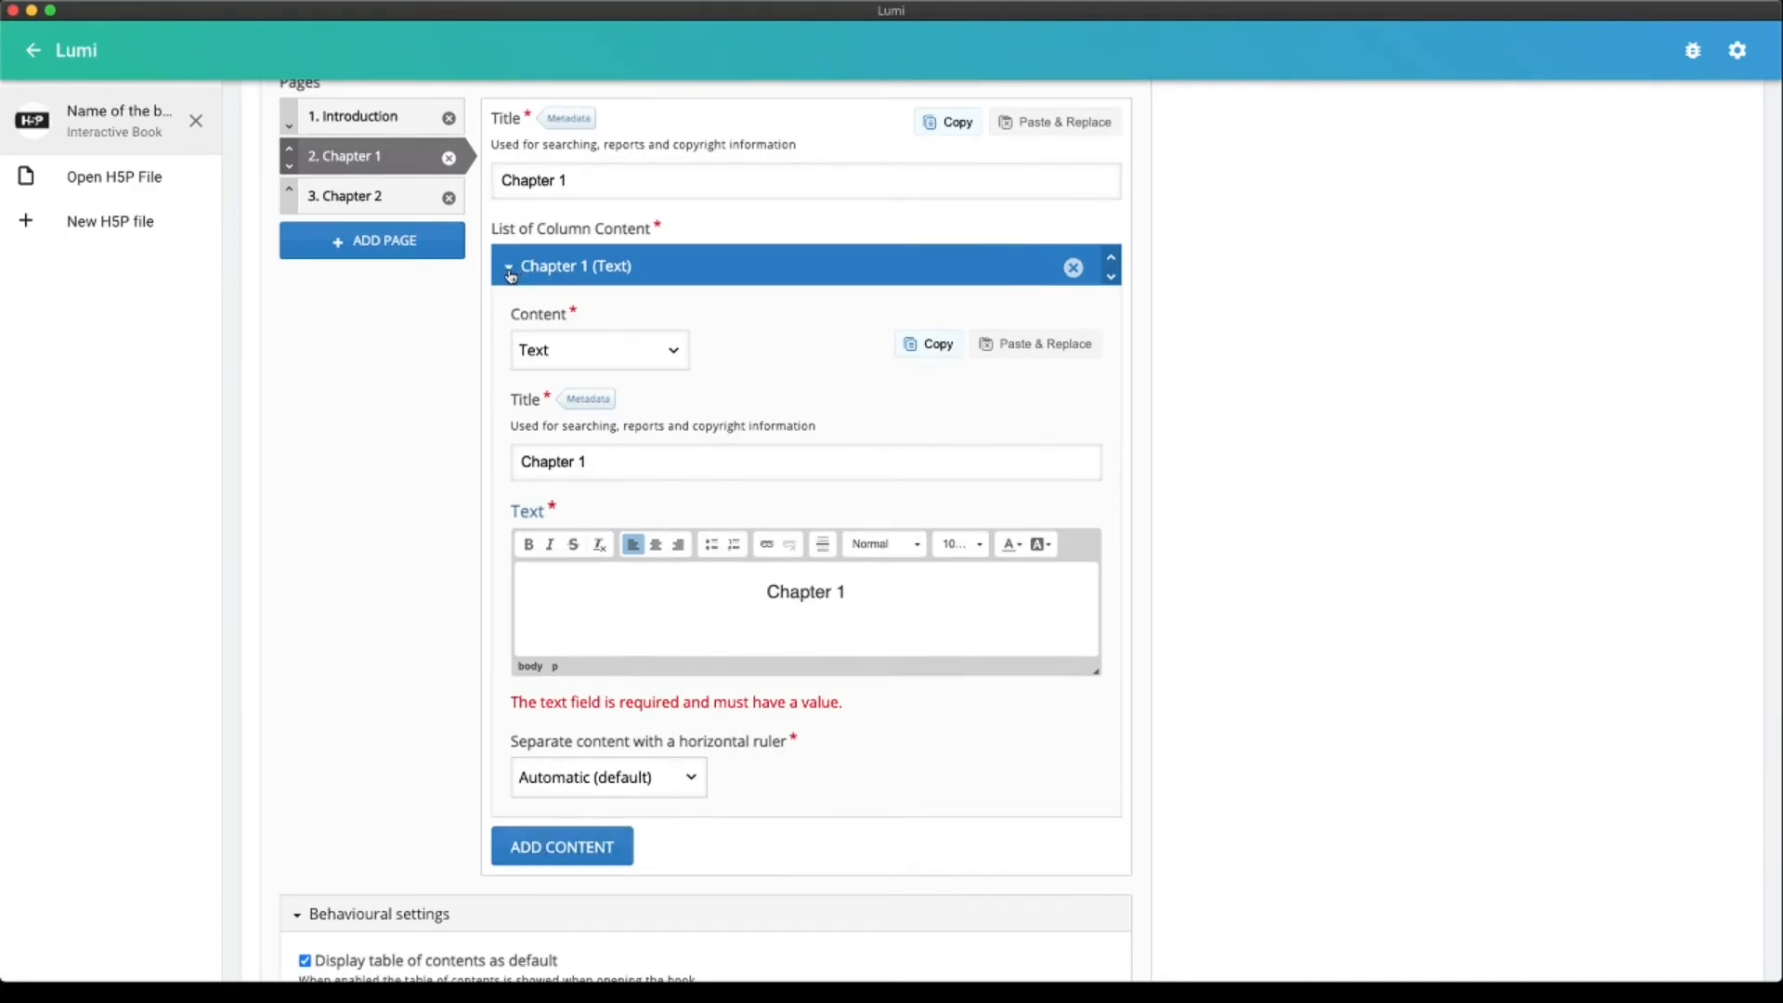
left_click(357, 196)
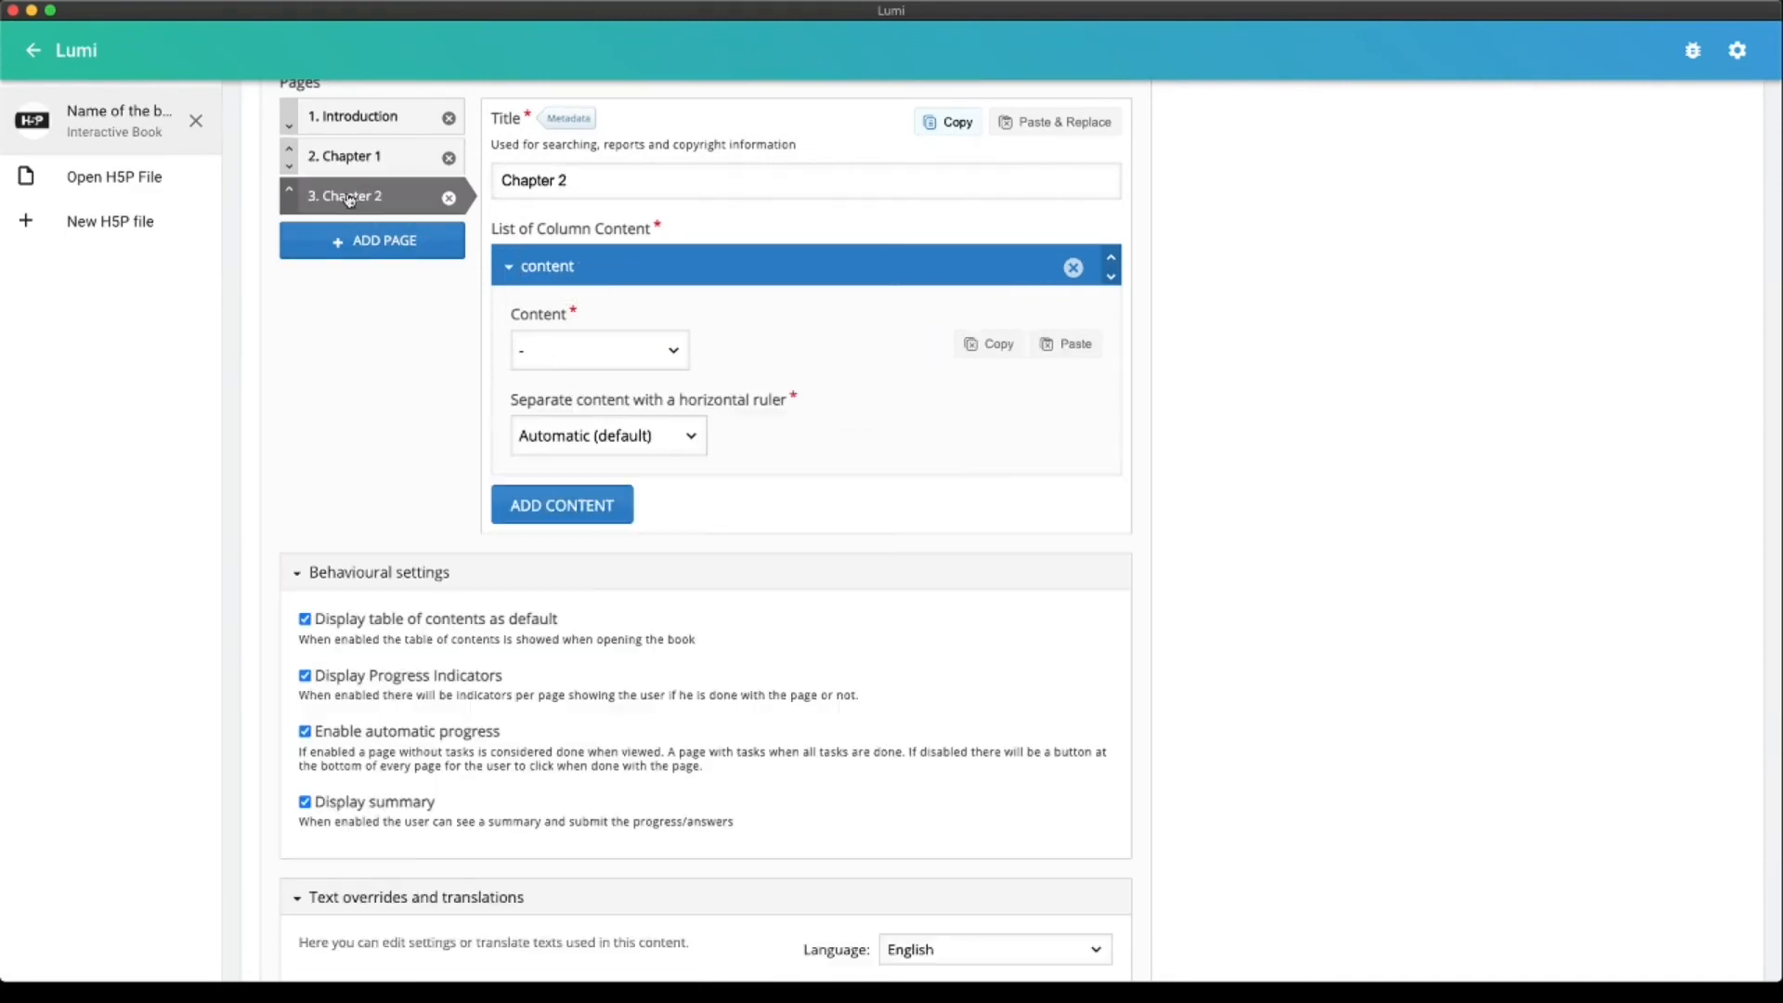
left_click(629, 361)
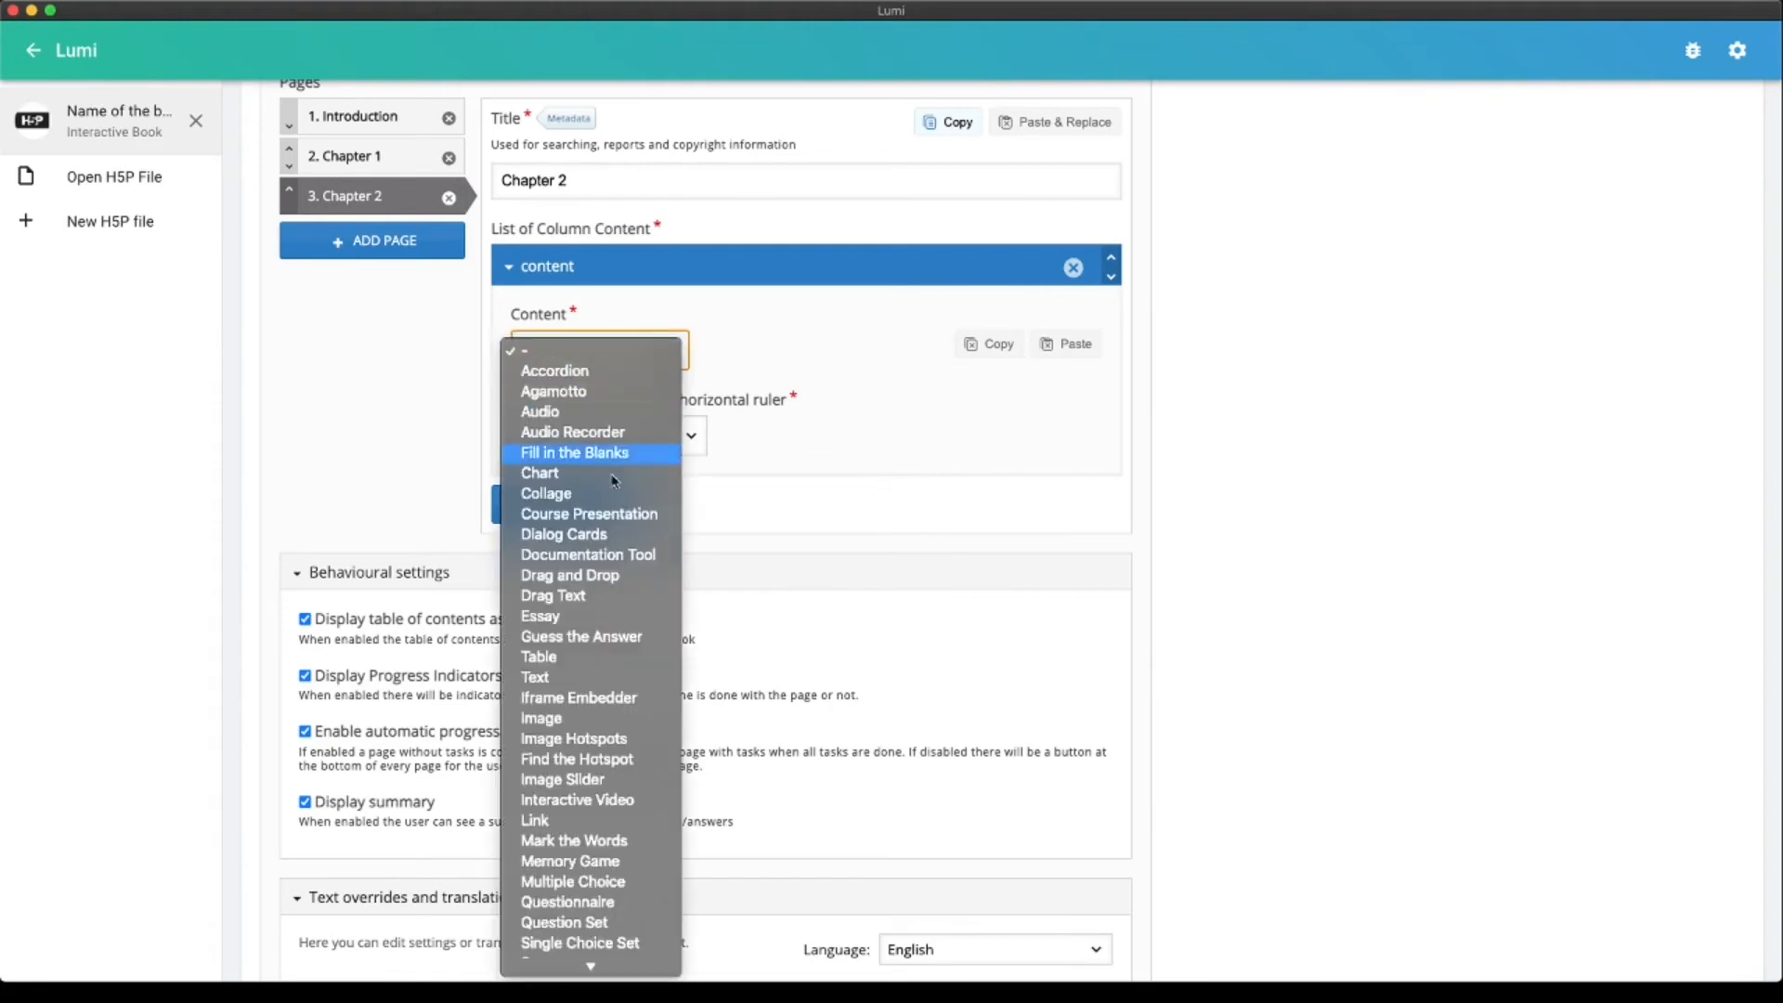
left_click(573, 685)
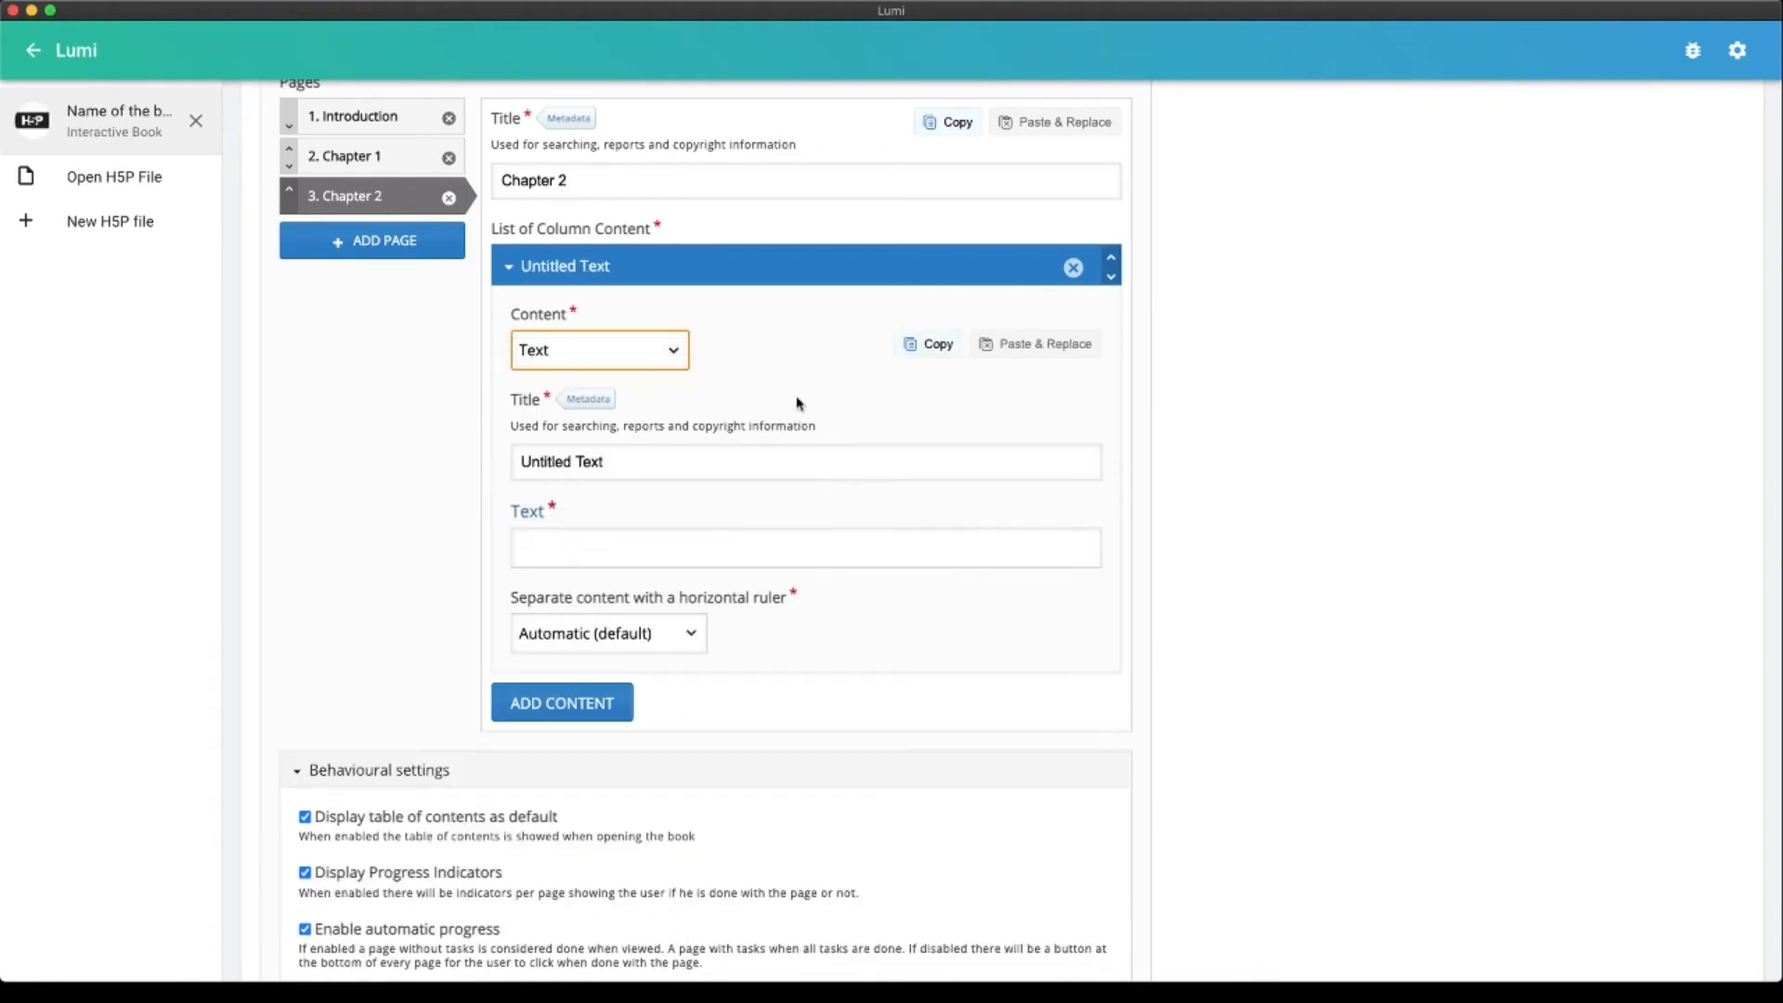
triple_click(605, 462)
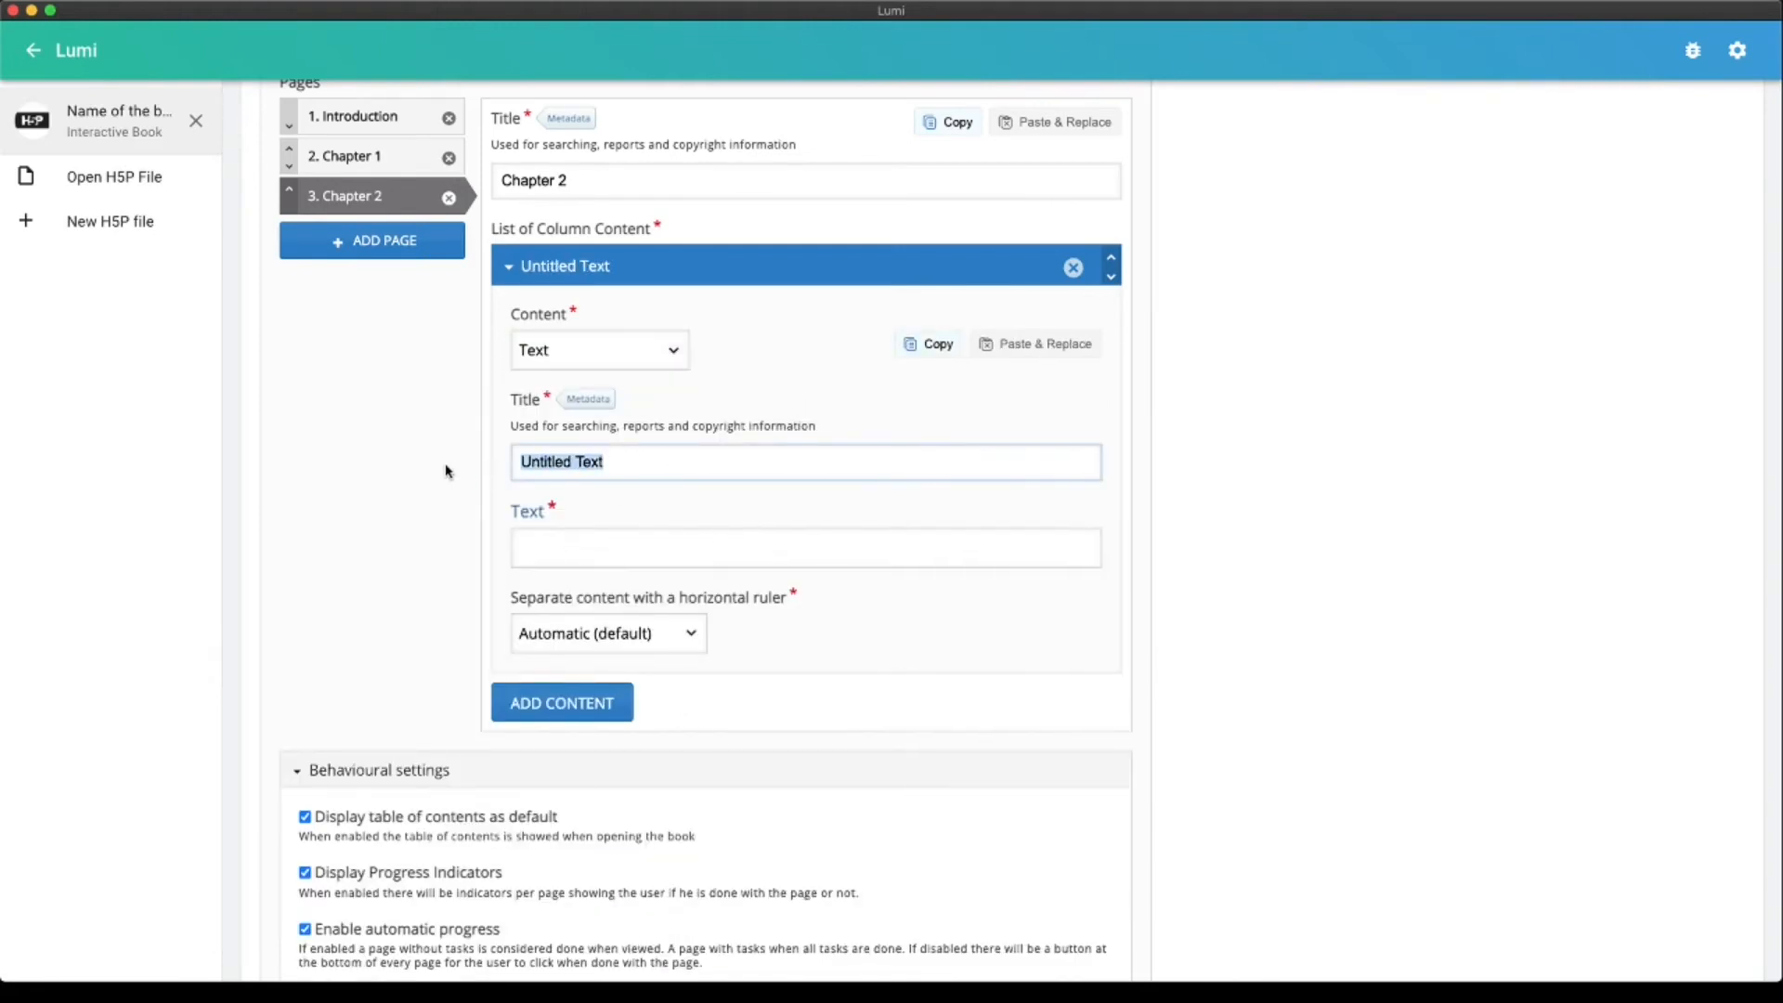
key("super+v")
Enter "Chapter 2" in the text body, centred and formatted as Überschrift 2
left_click(739, 536)
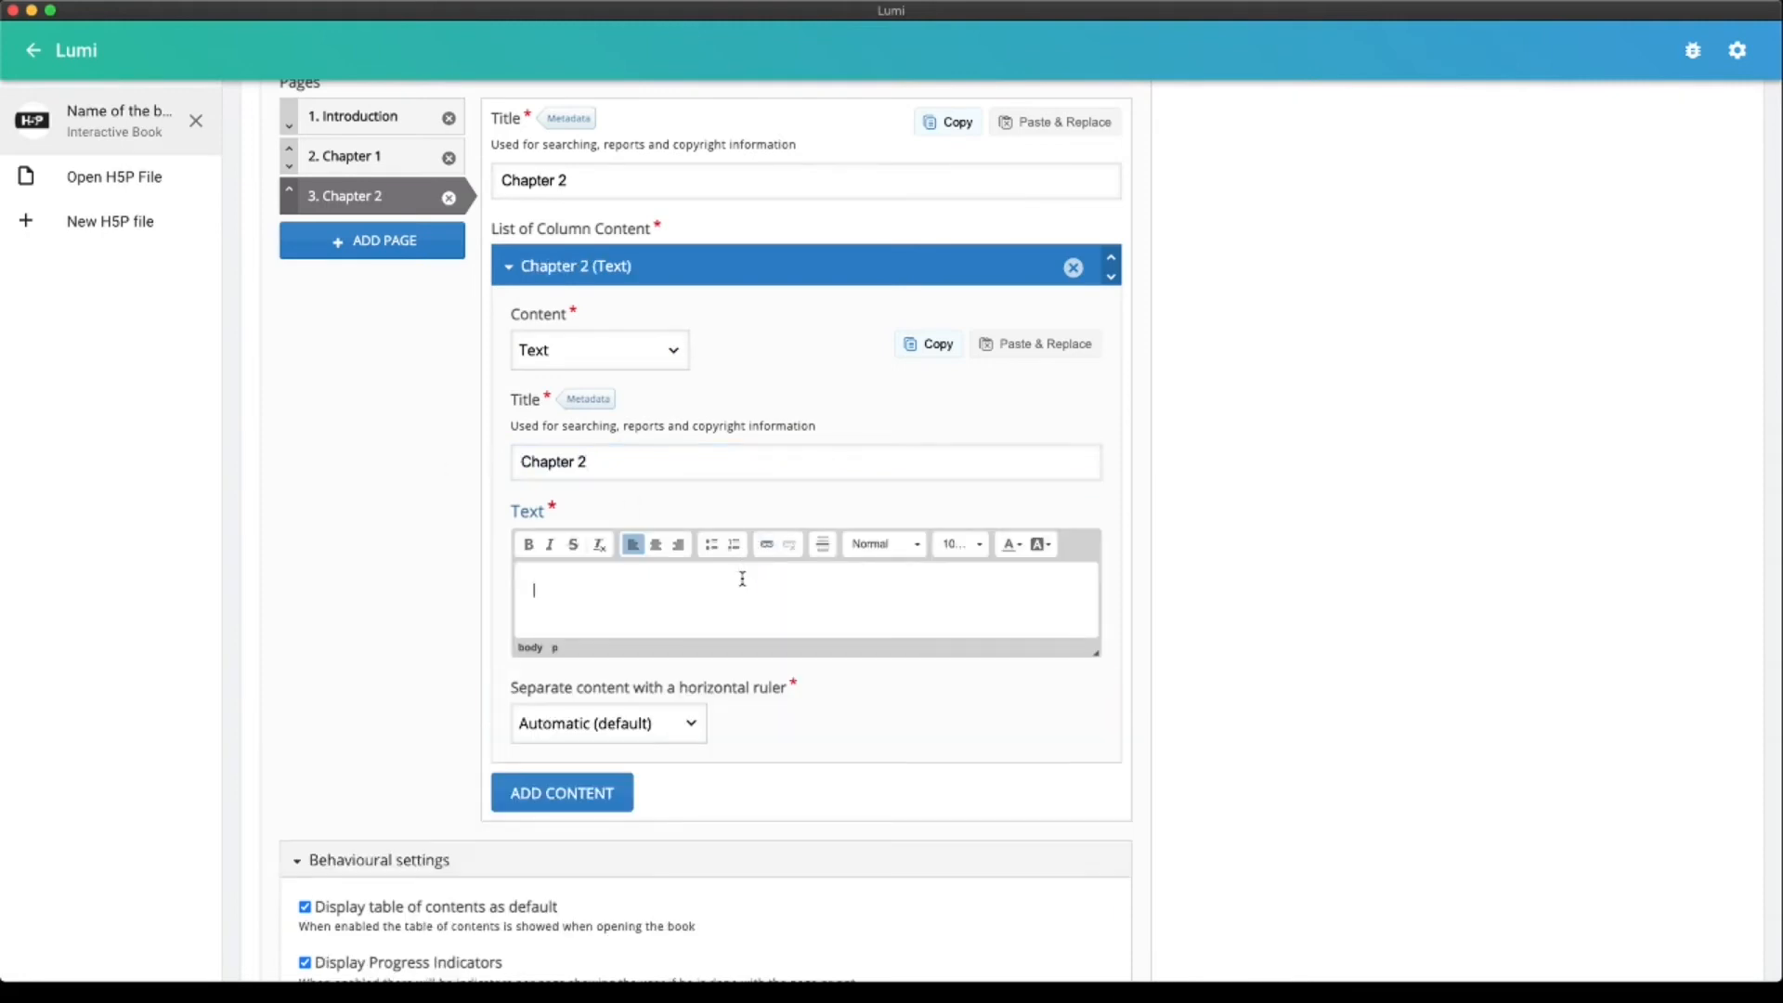
key("super+v")
left_click(656, 544)
left_click(916, 544)
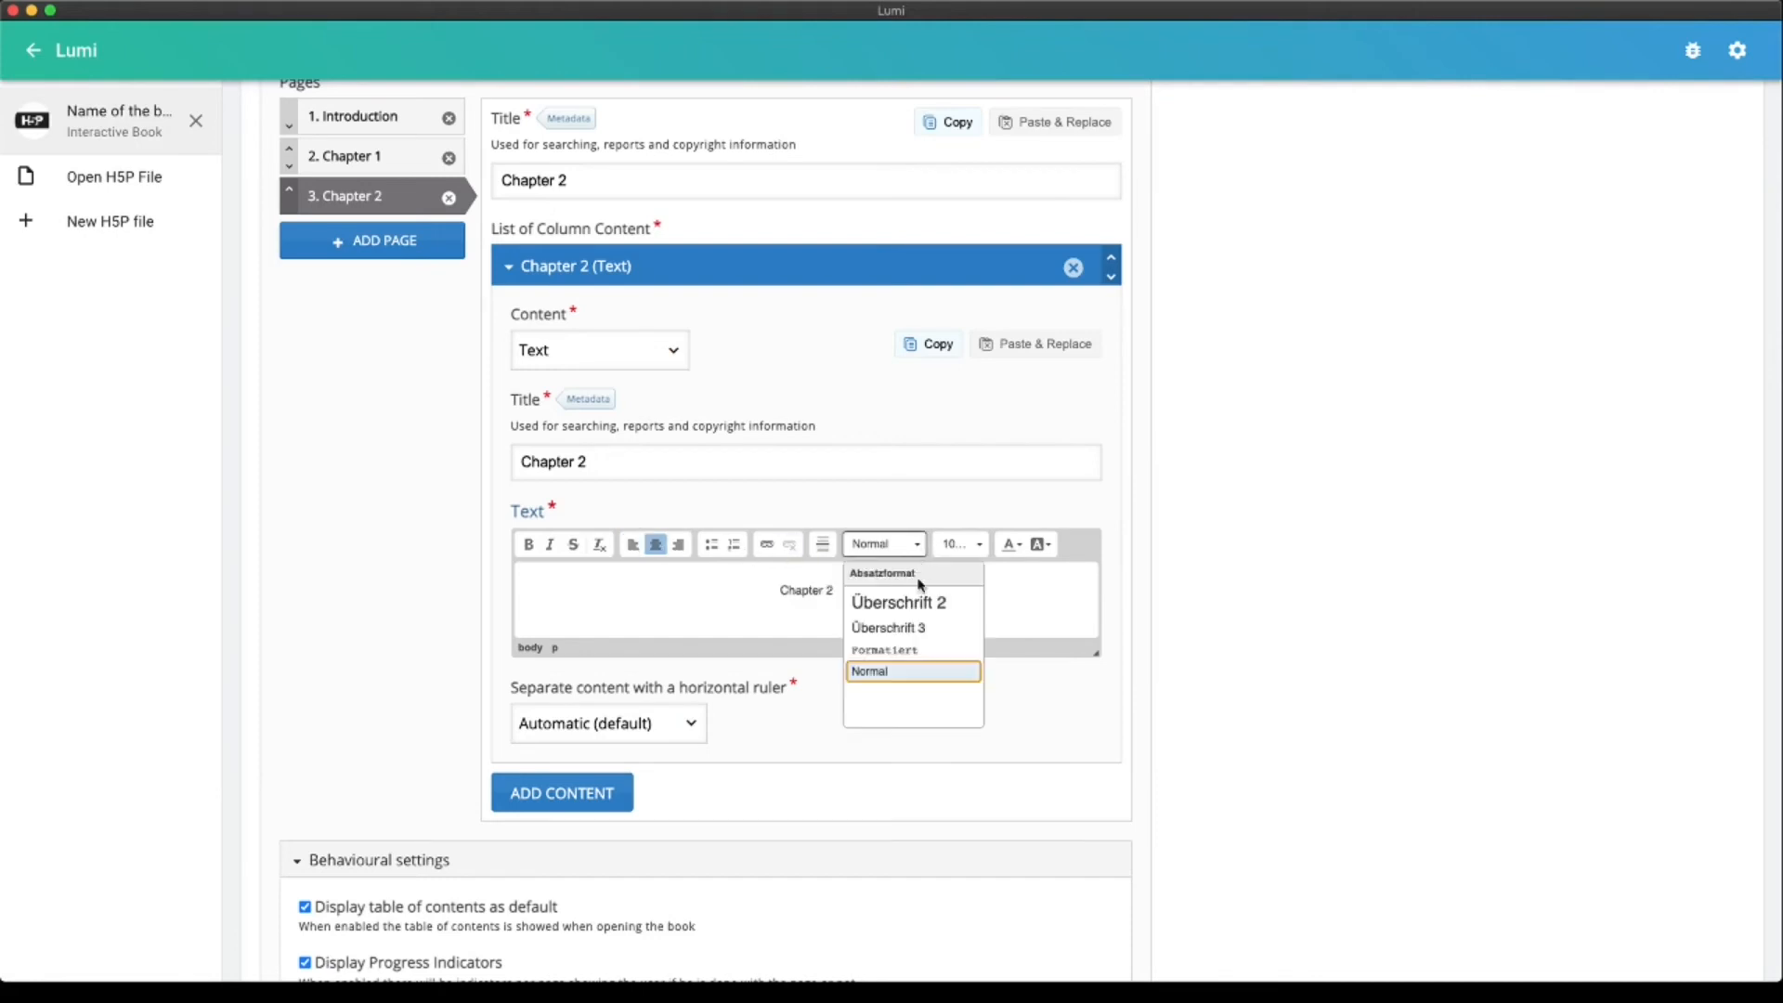
left_click(917, 606)
Preview the Chapter 1, Chapter 2 and Introduction pages of the book, and return to editing
scroll(569, 437, "up", 5)
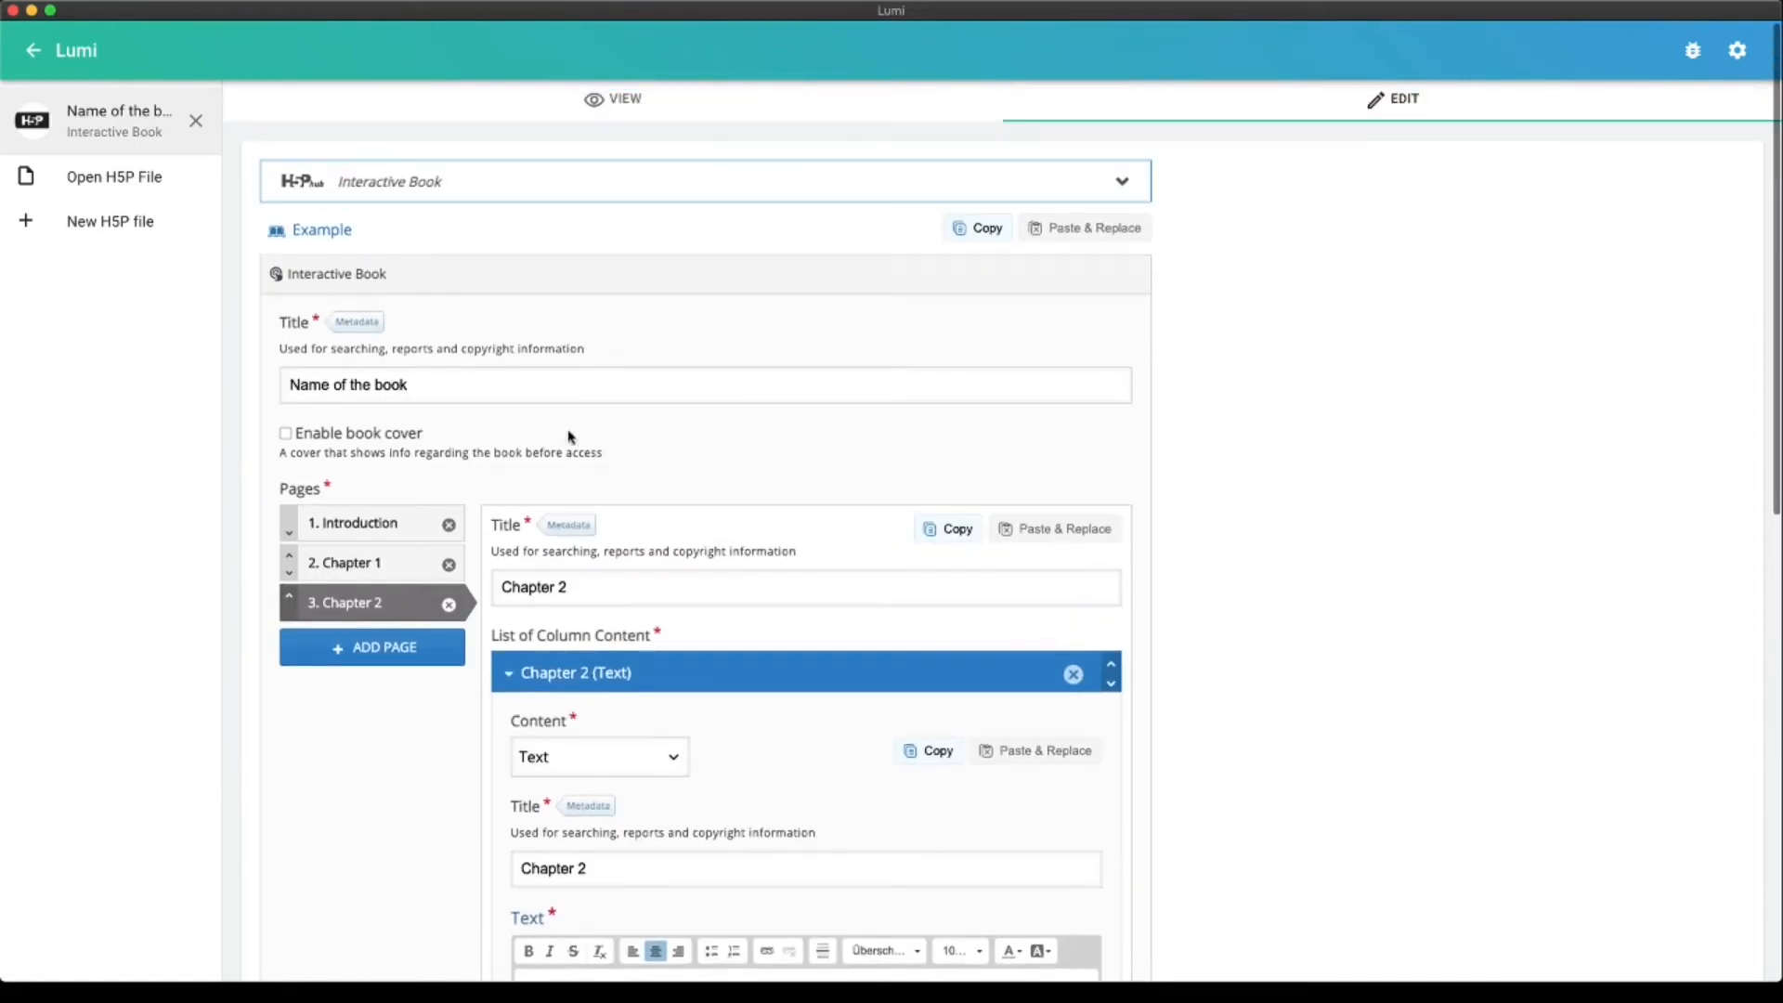
left_click(624, 106)
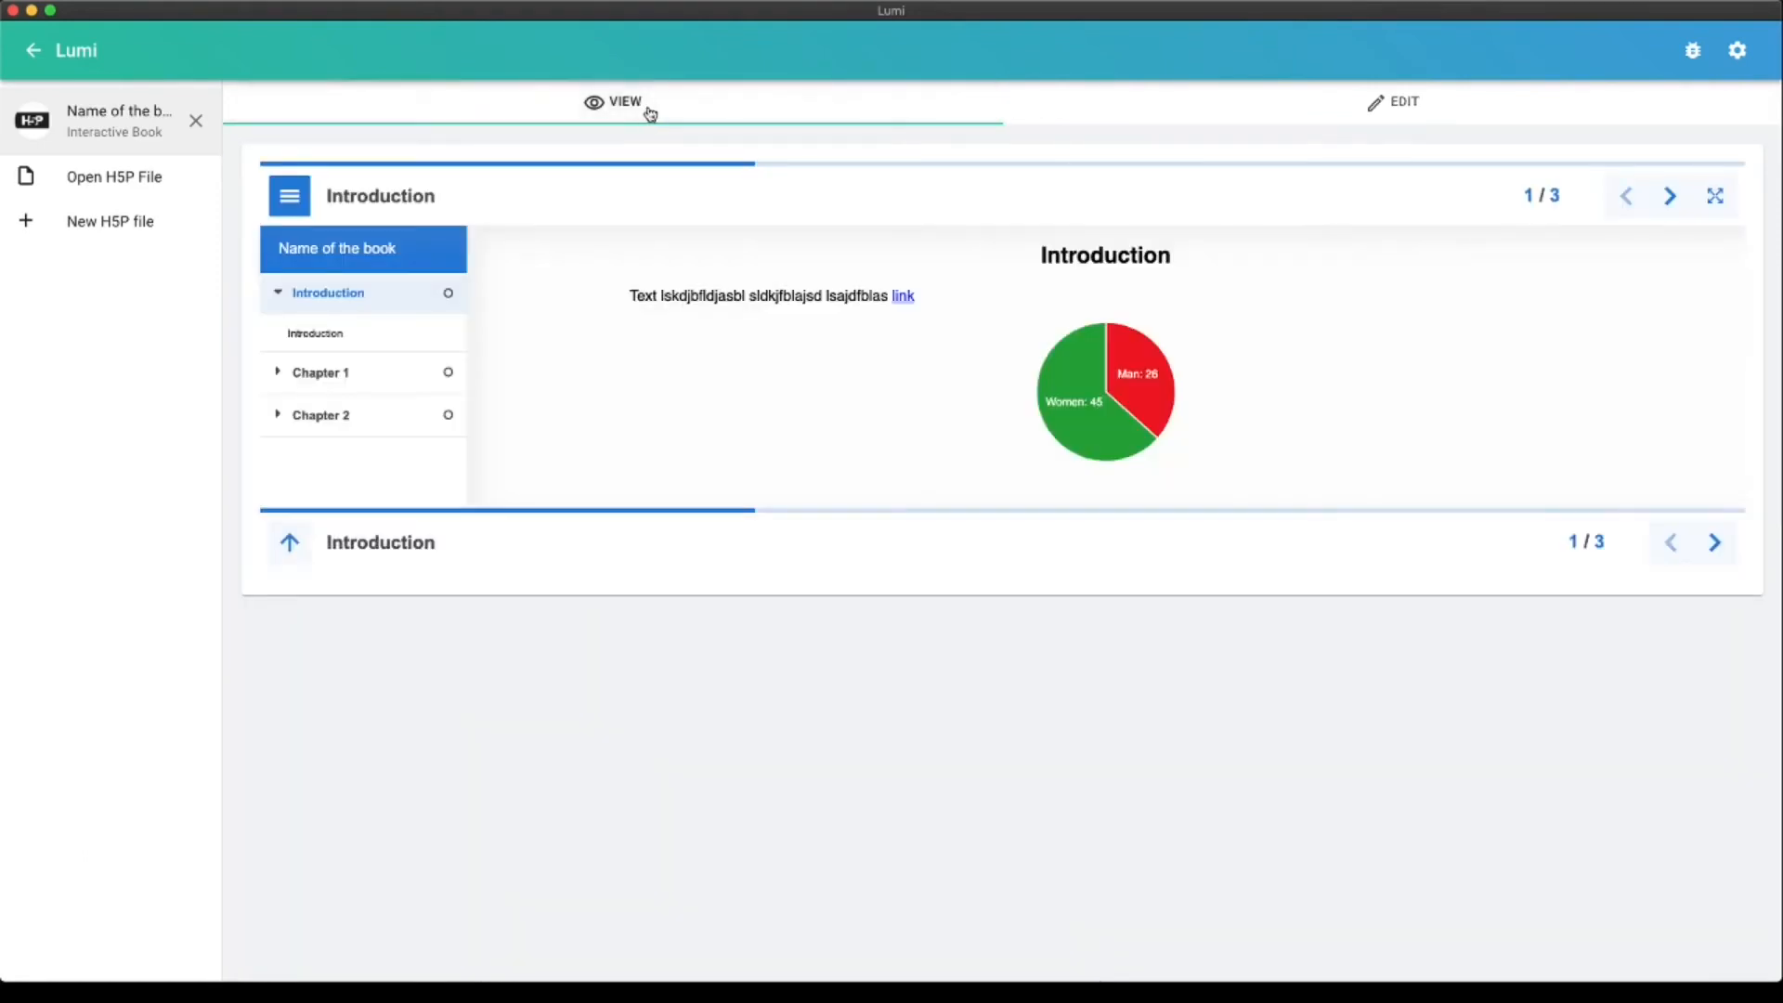
left_click(334, 374)
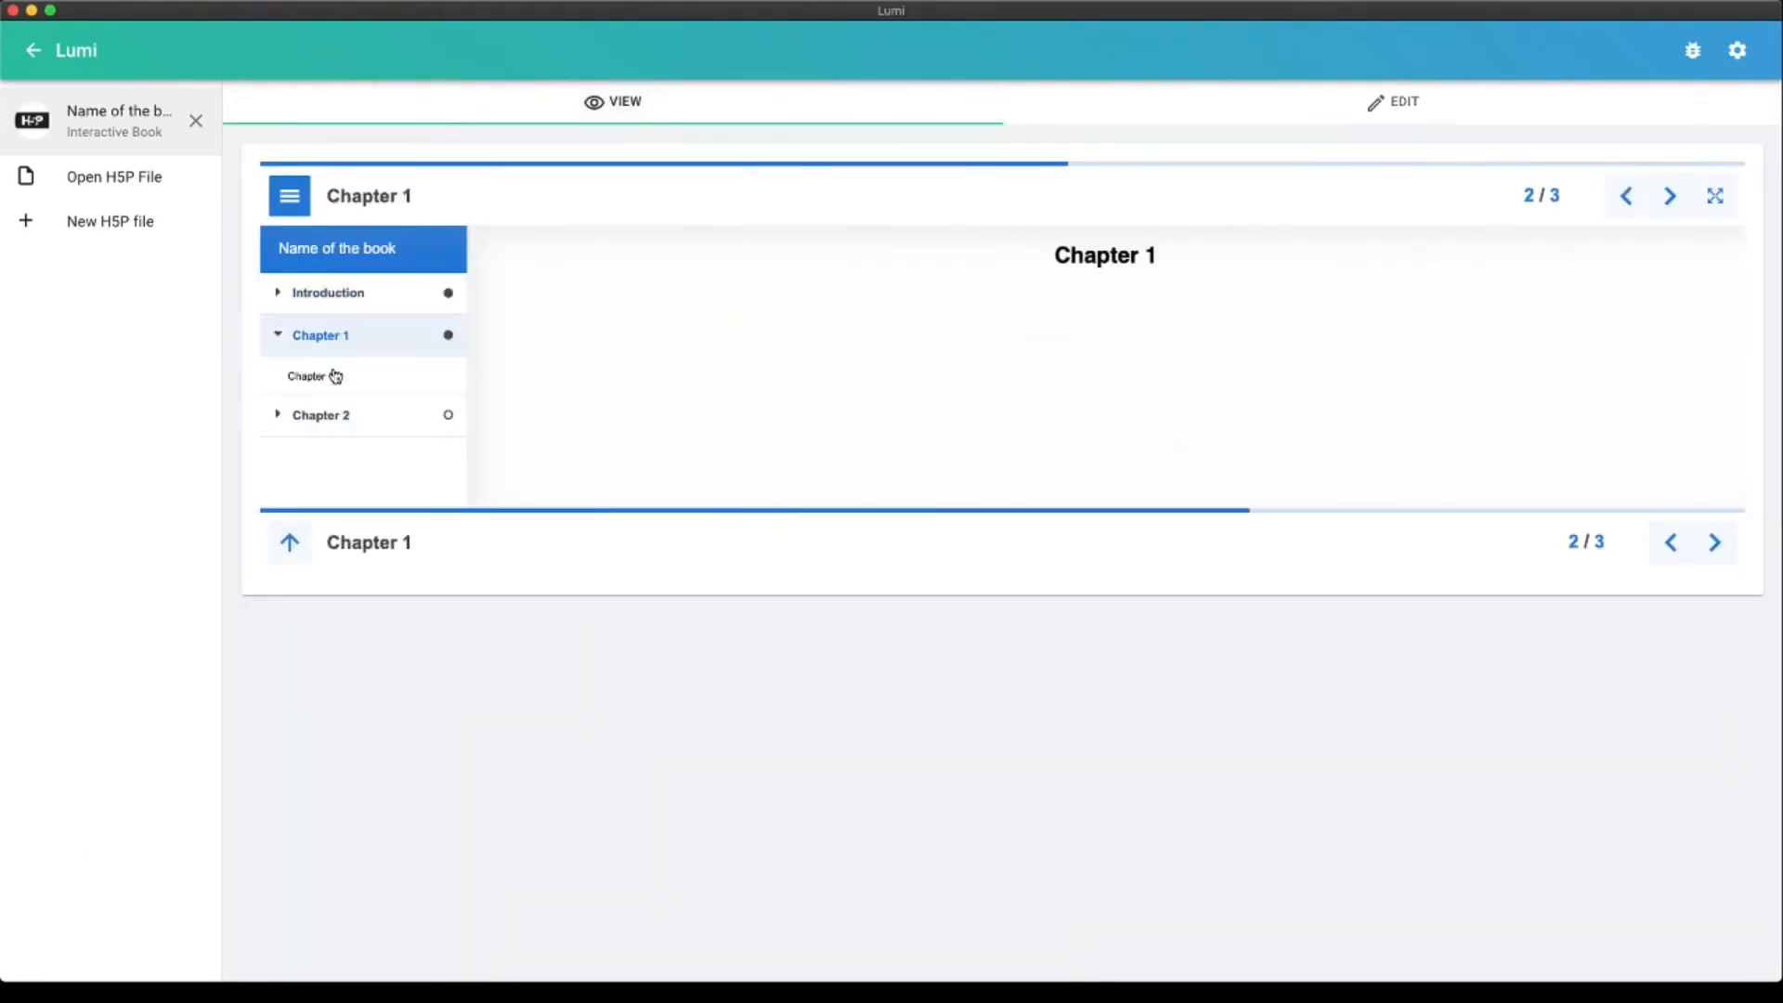
left_click(327, 415)
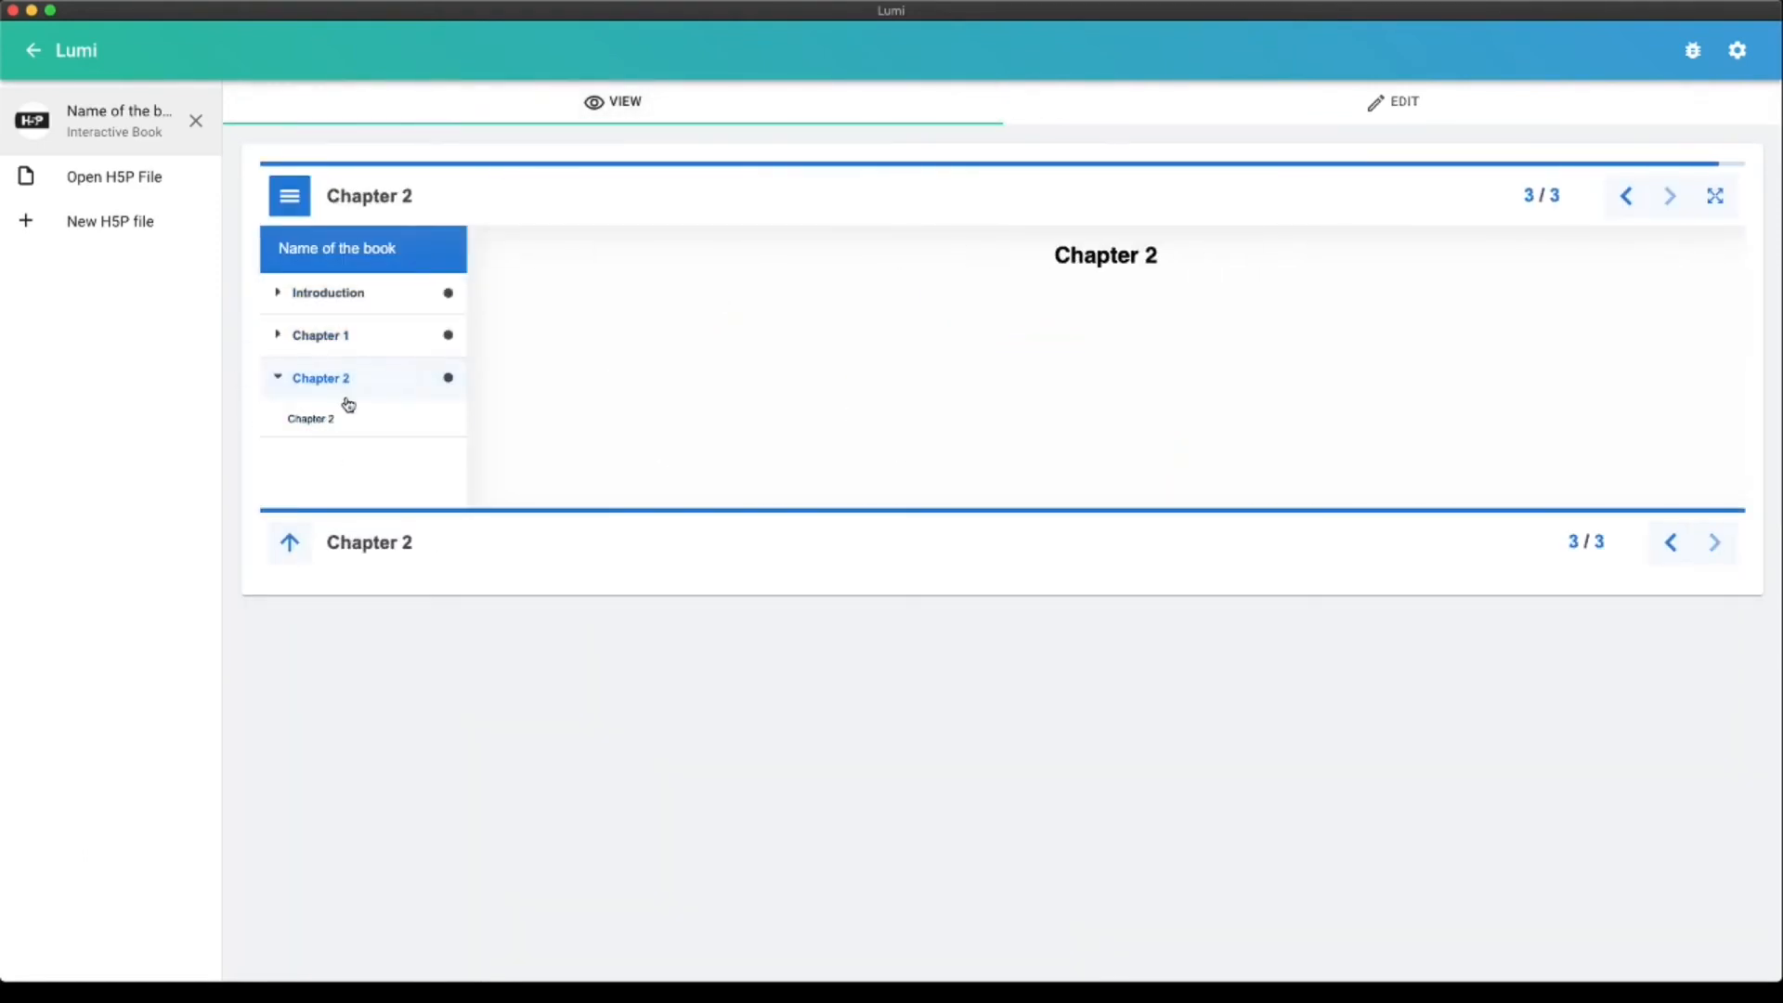
left_click(327, 293)
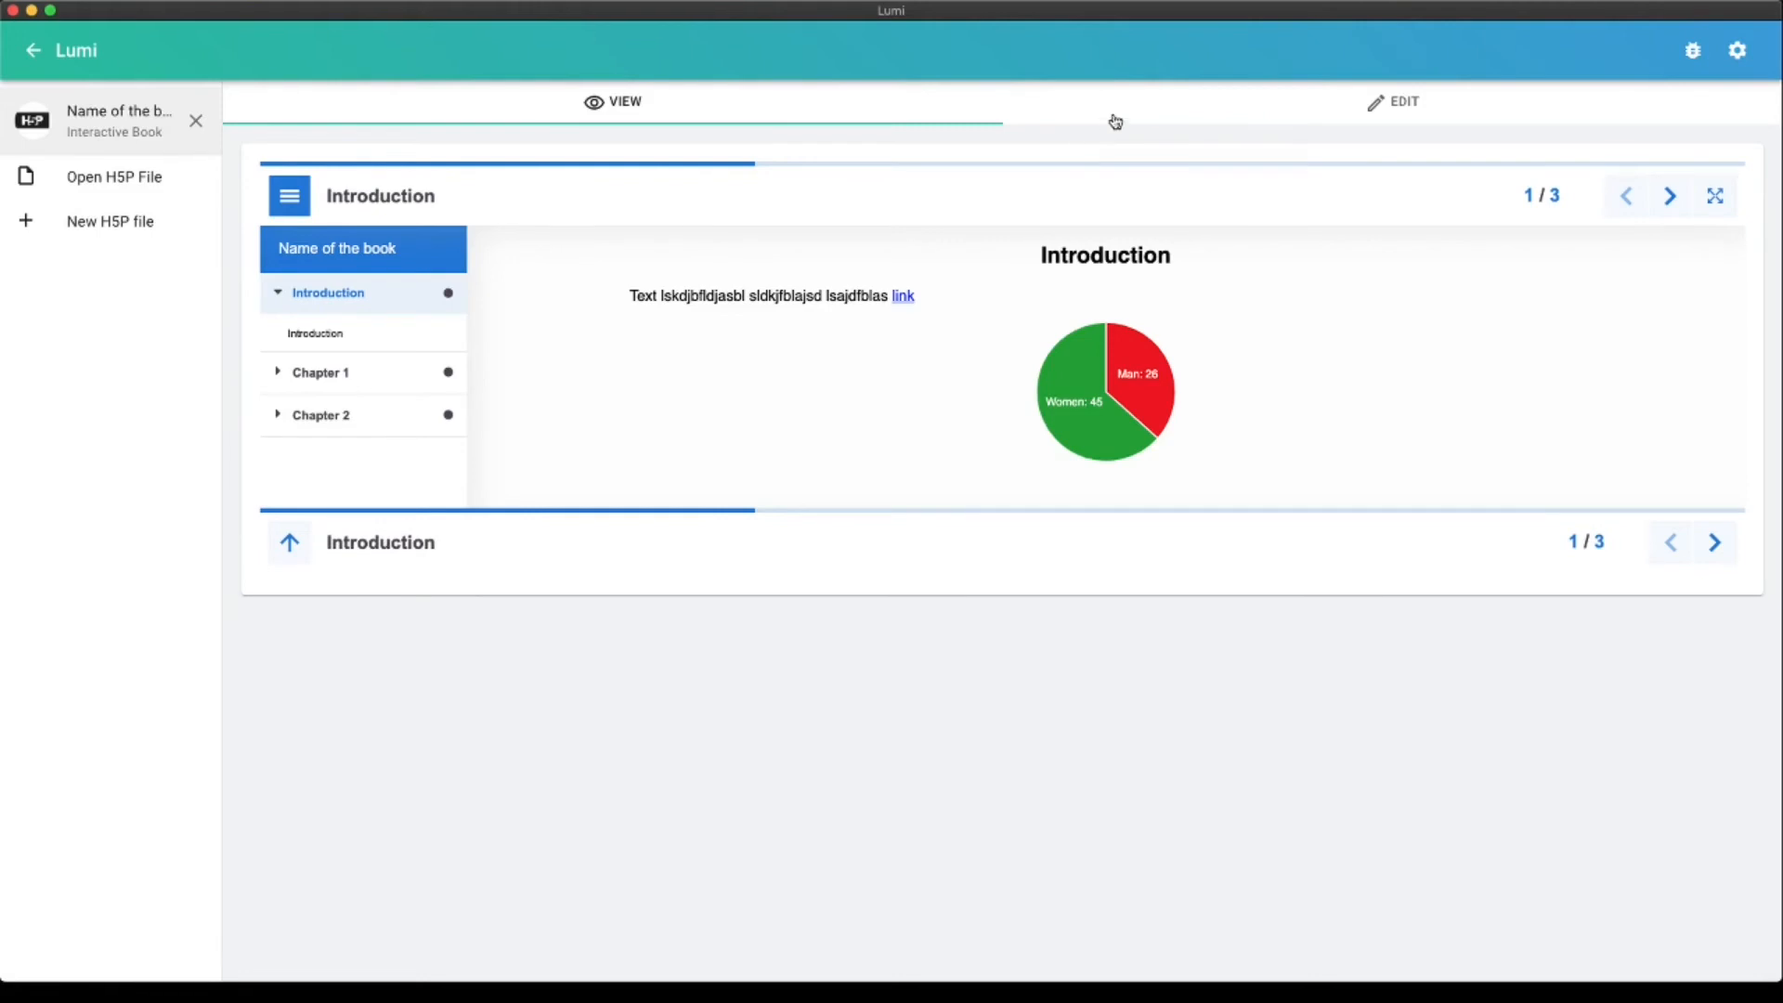
left_click(1172, 106)
Turn off displaying the table of contents by default in the book's behavioural settings
scroll(829, 478, "down", 5)
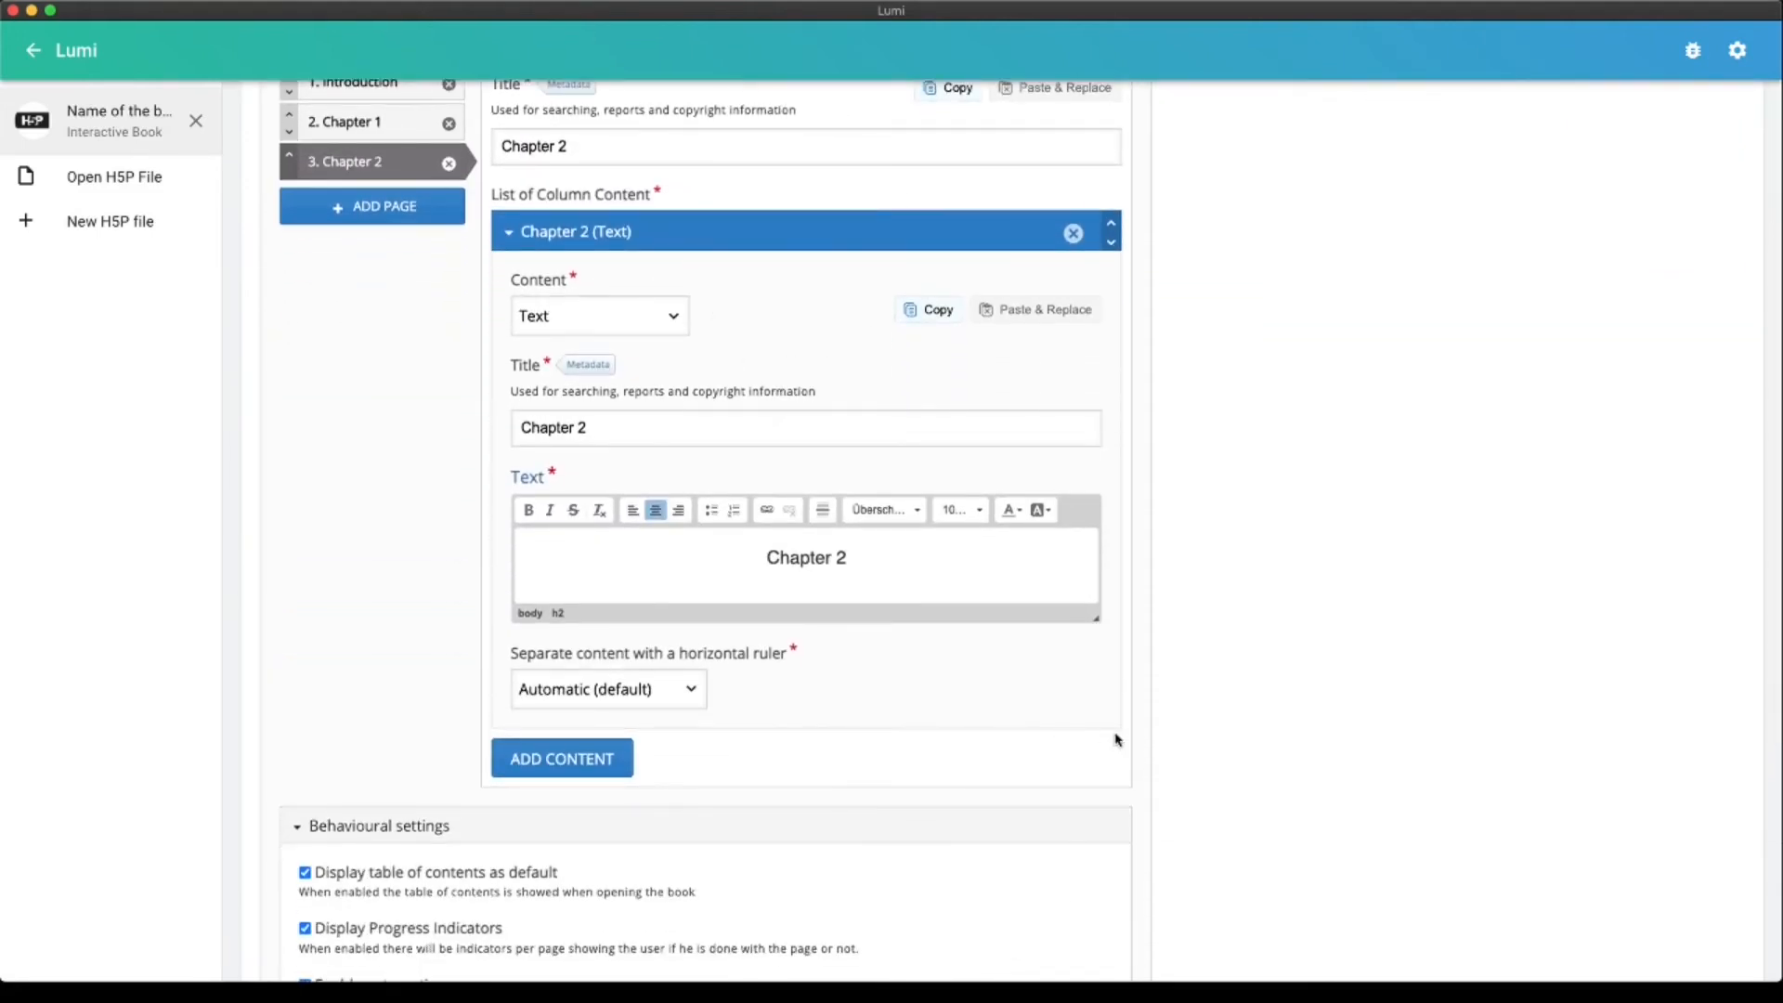
scroll(1082, 739, "down", 3)
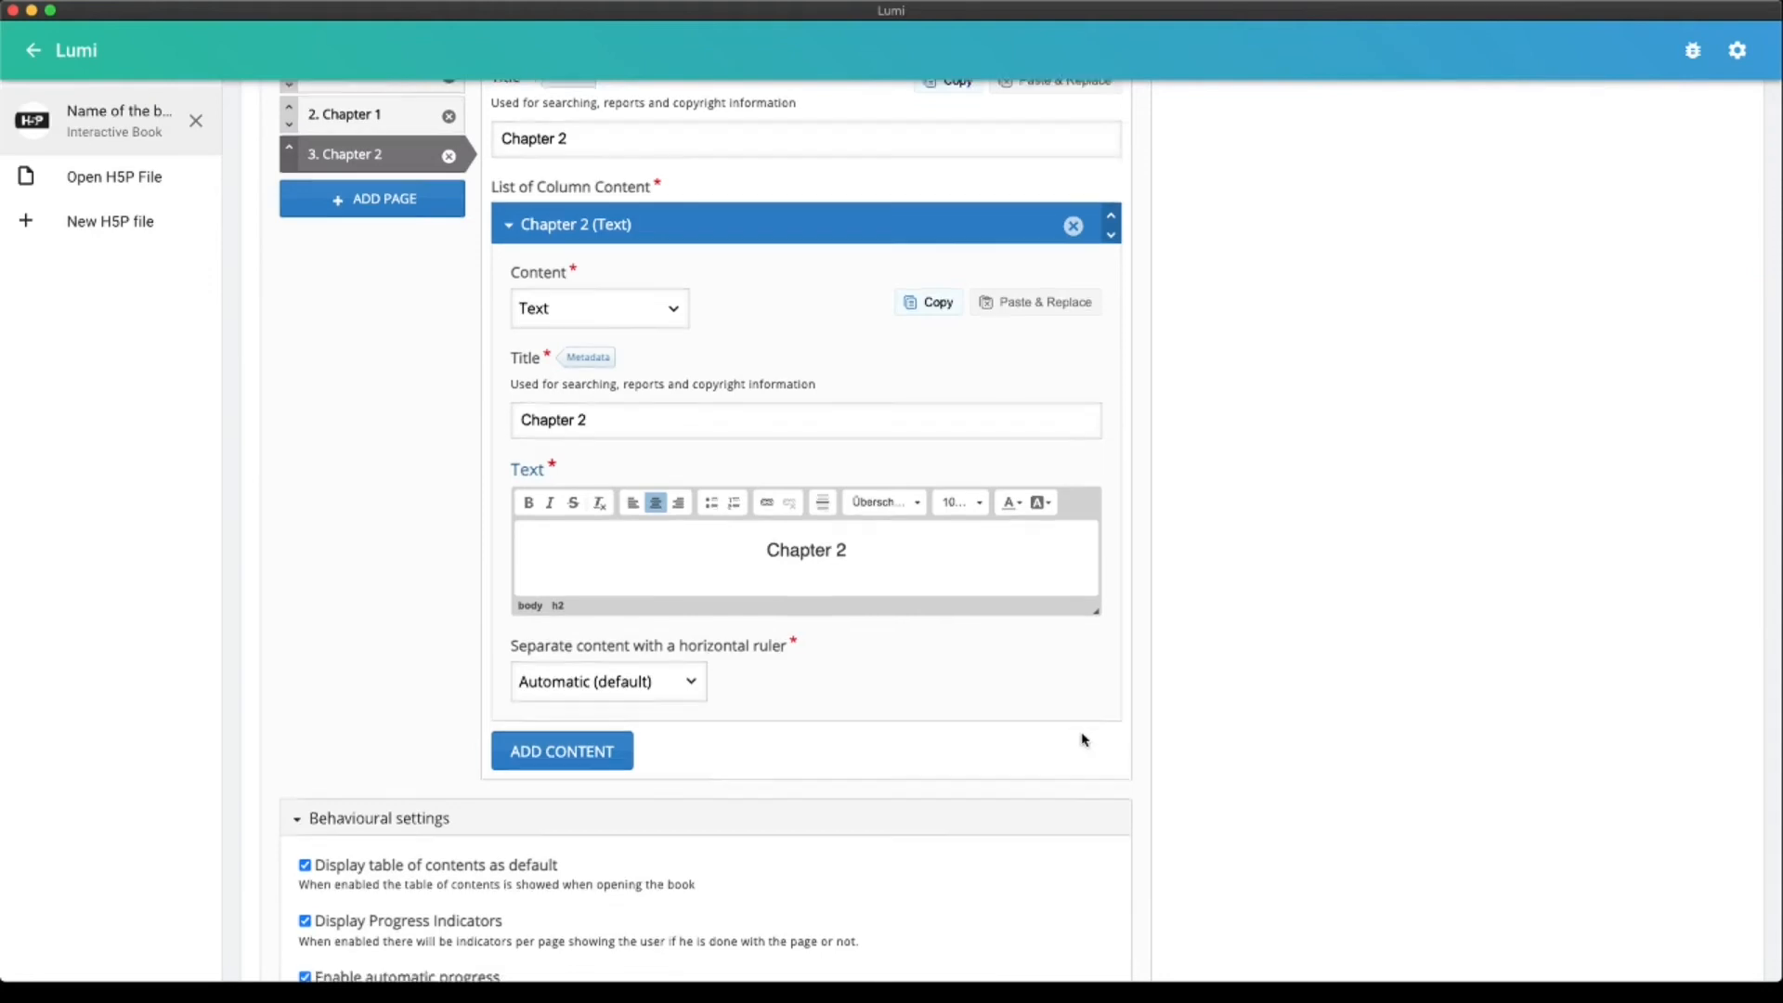
scroll(1082, 739, "up", 5)
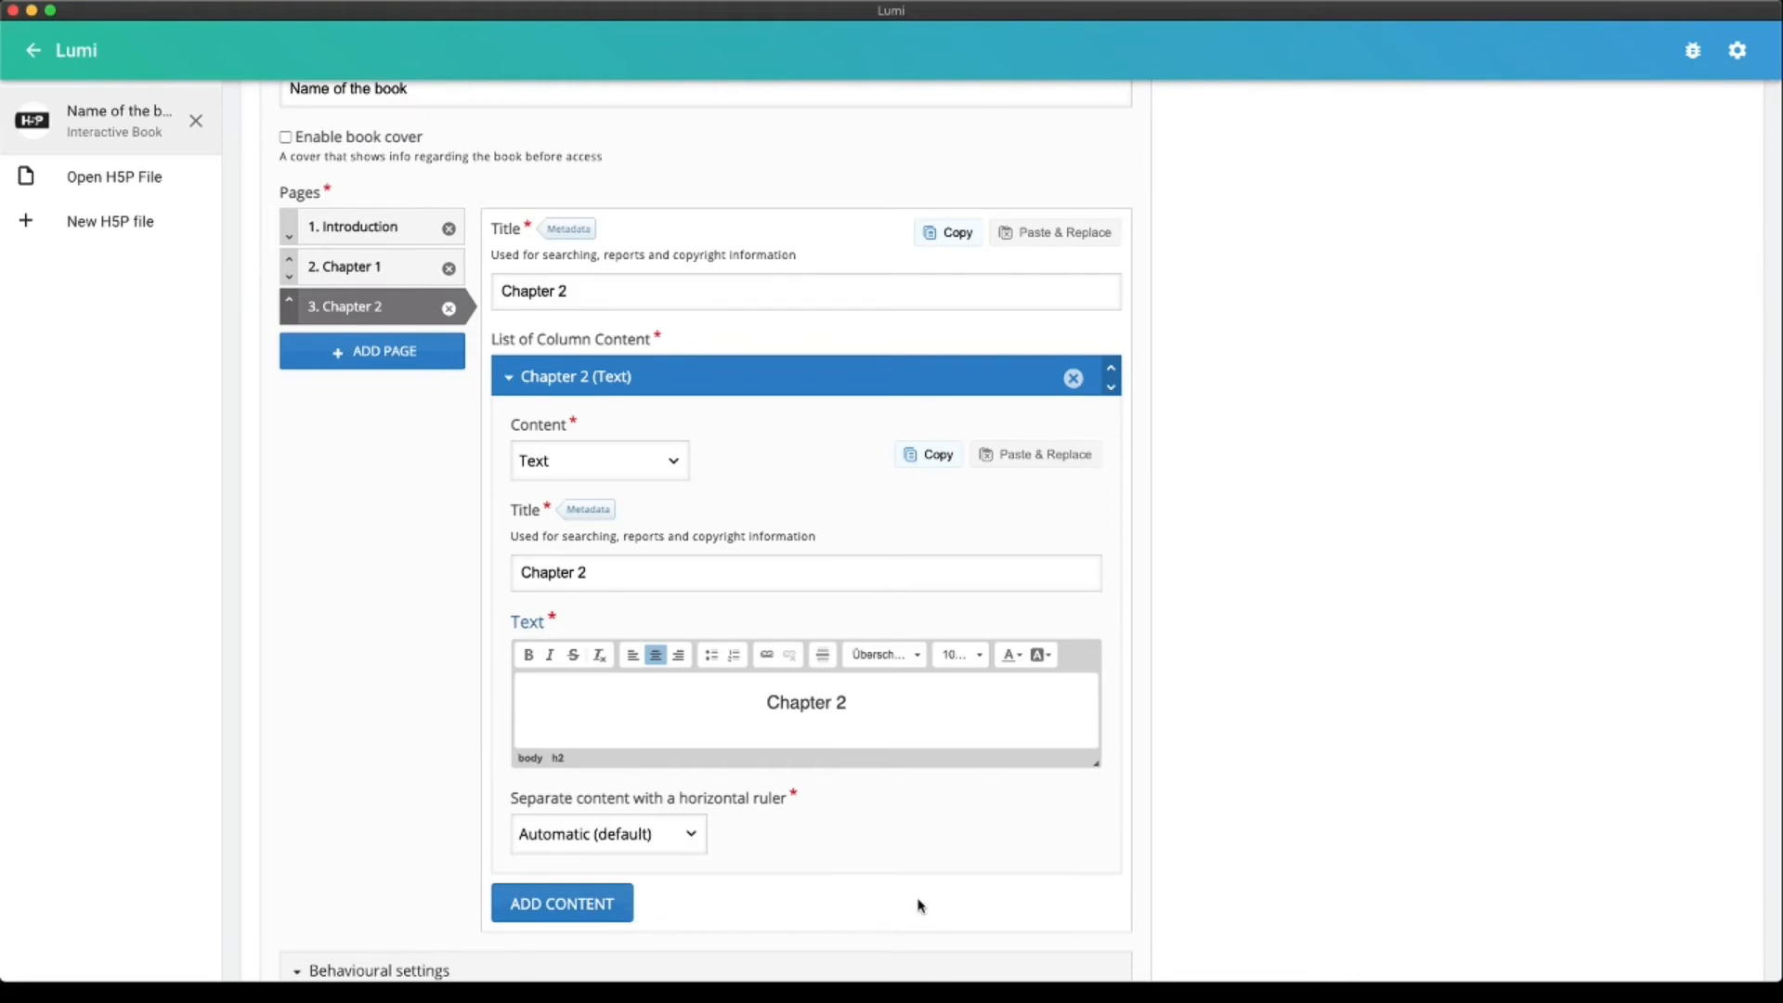
scroll(919, 905, "down", 3)
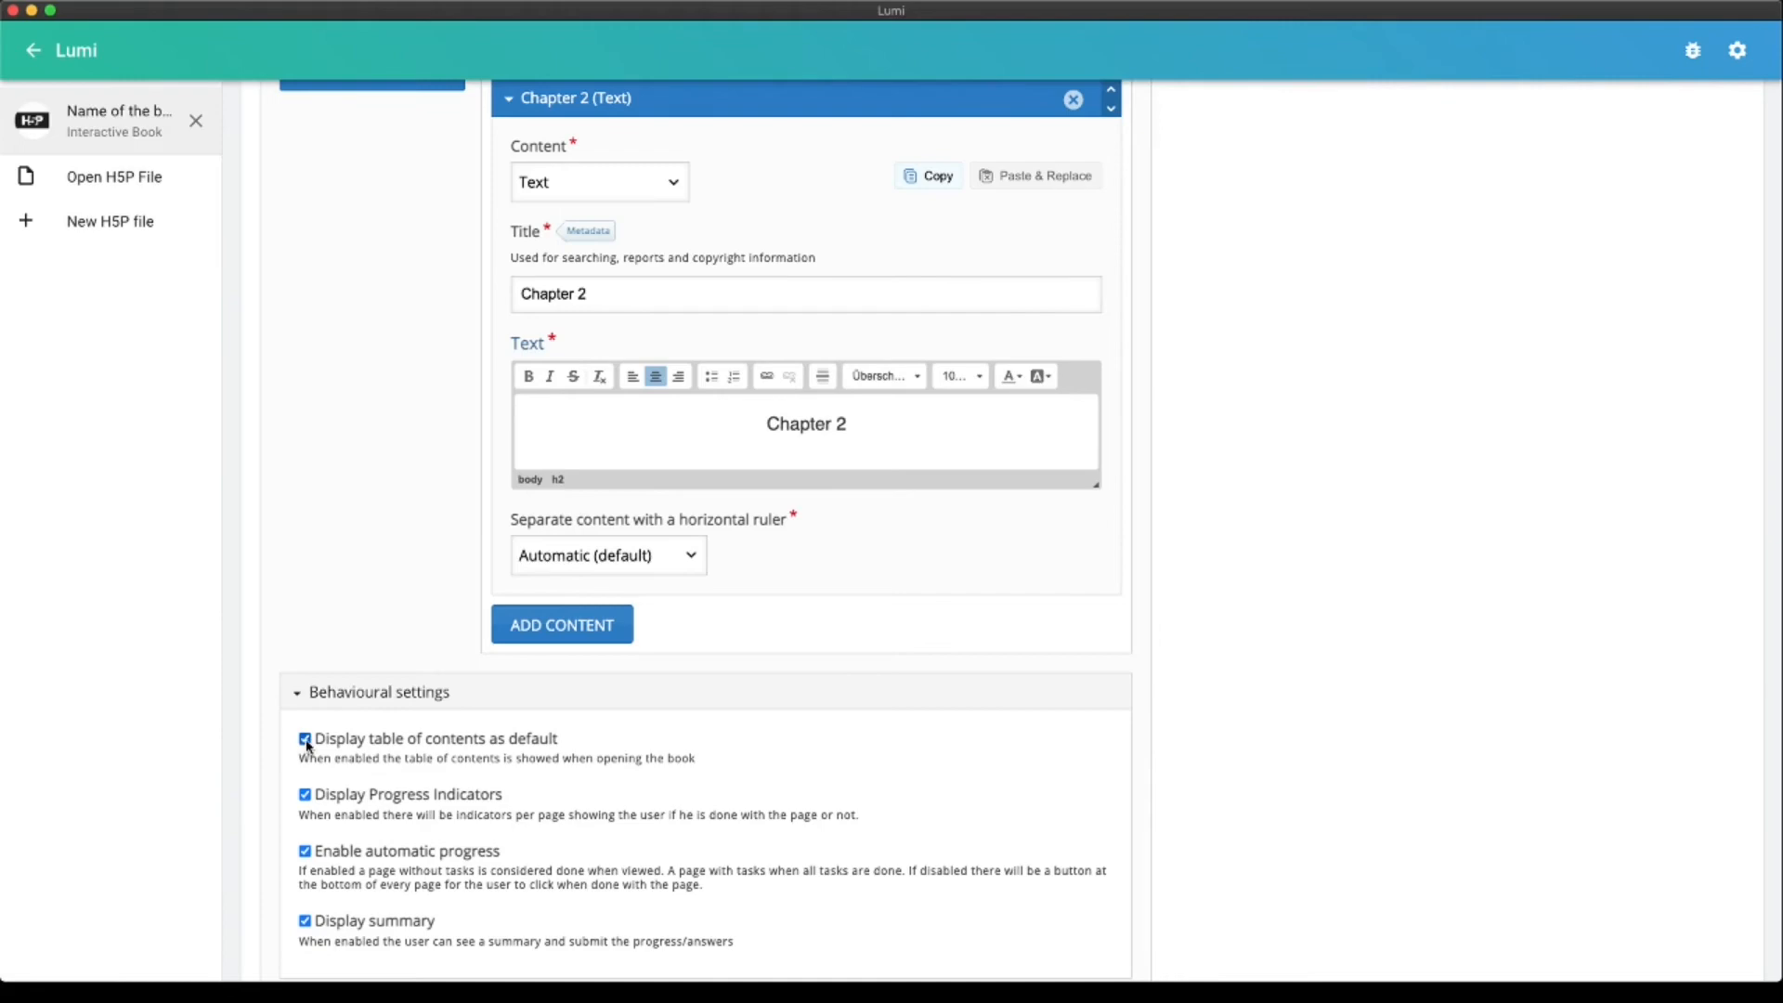
scroll(941, 789, "up", 6)
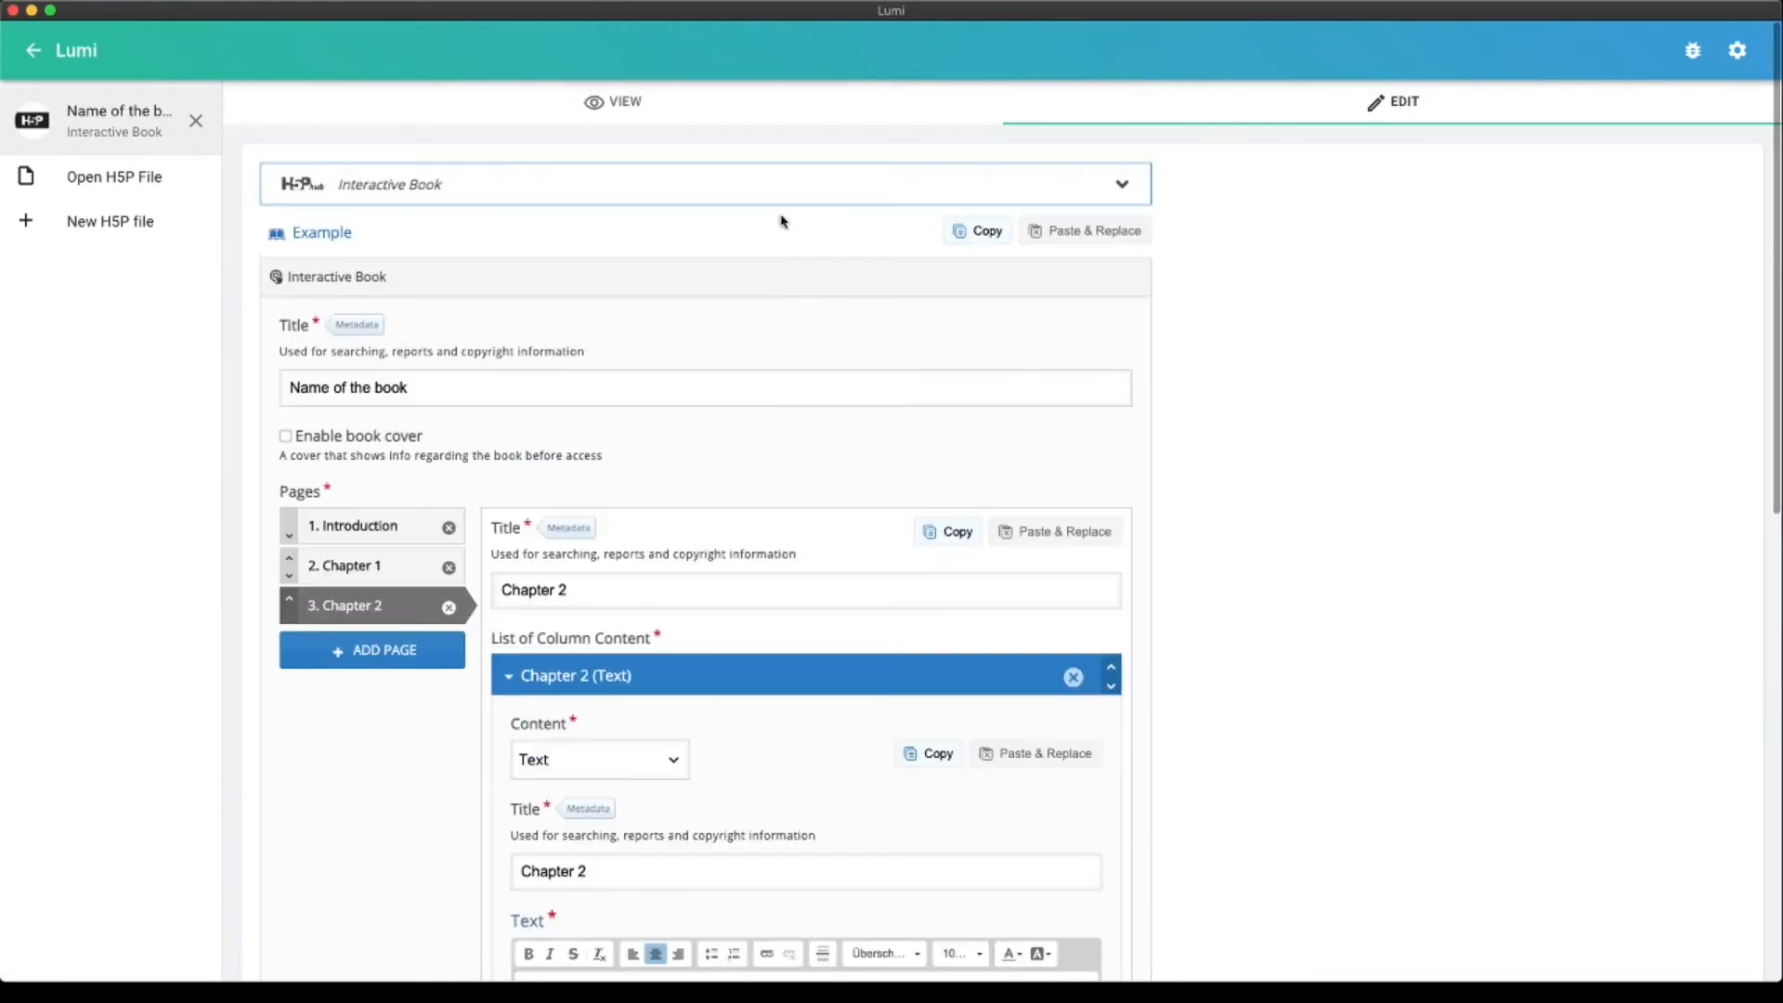
Preview the book's opening view, show and hide its table of contents, and return to editing
left_click(644, 111)
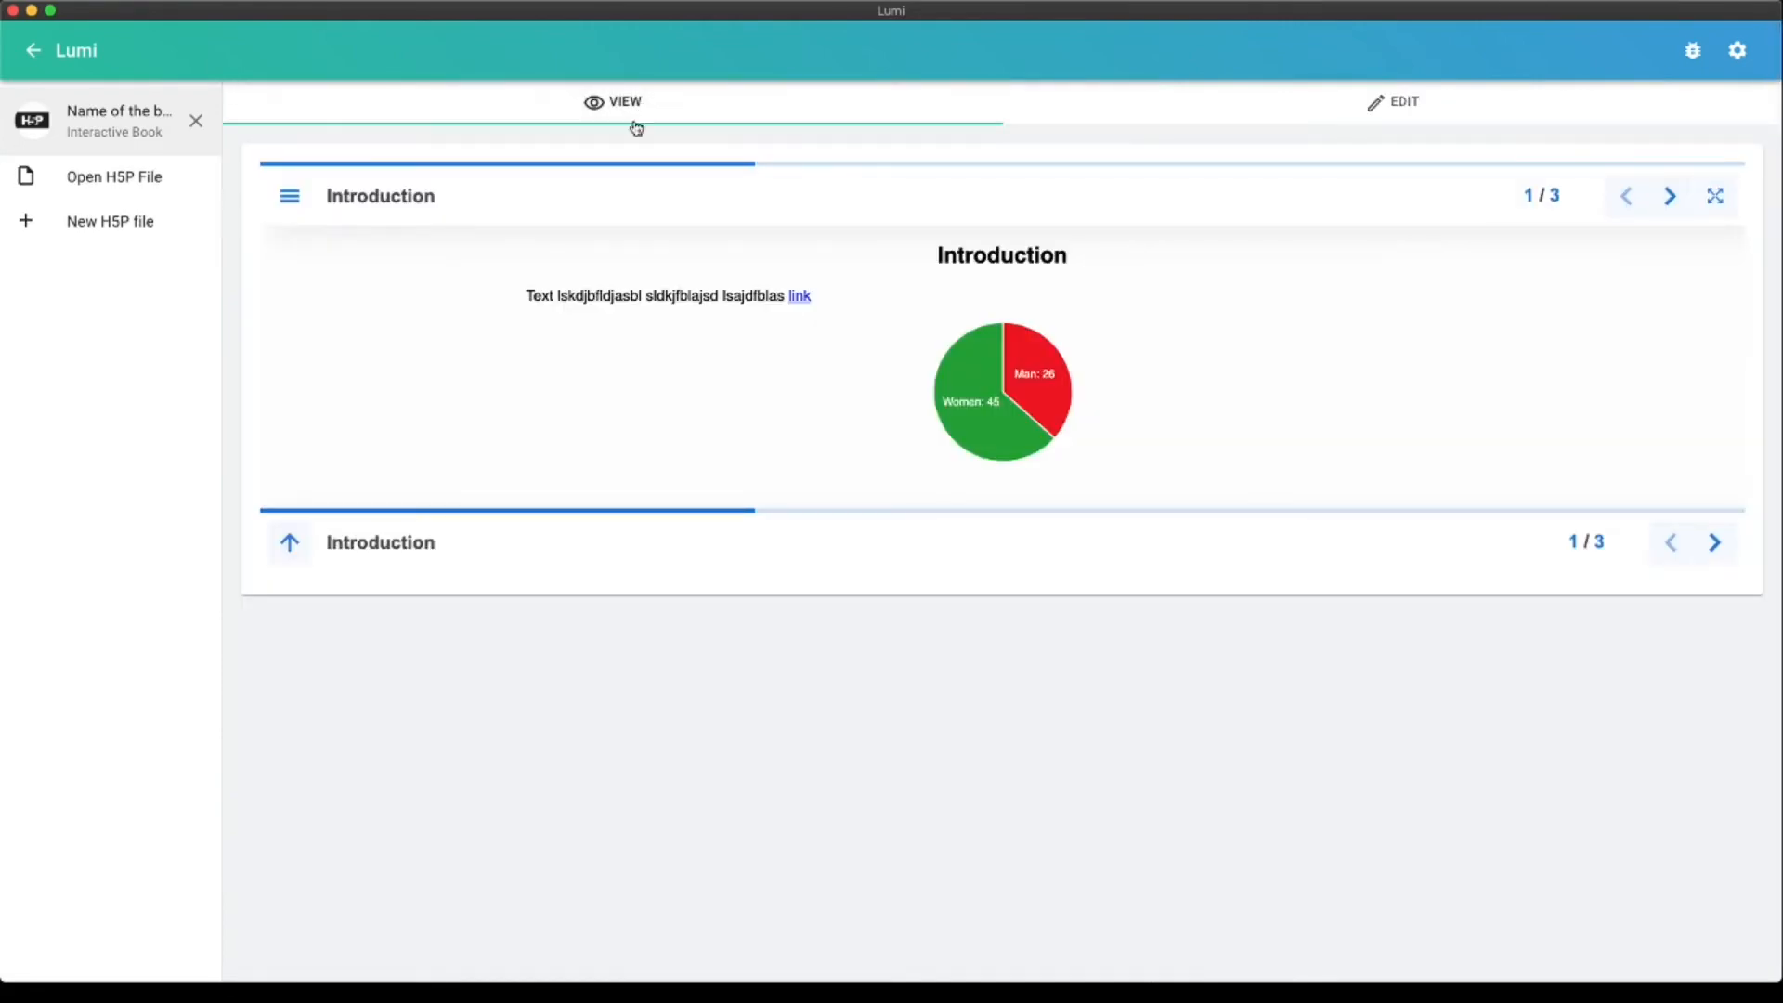
left_click(287, 199)
left_click(287, 200)
left_click(288, 200)
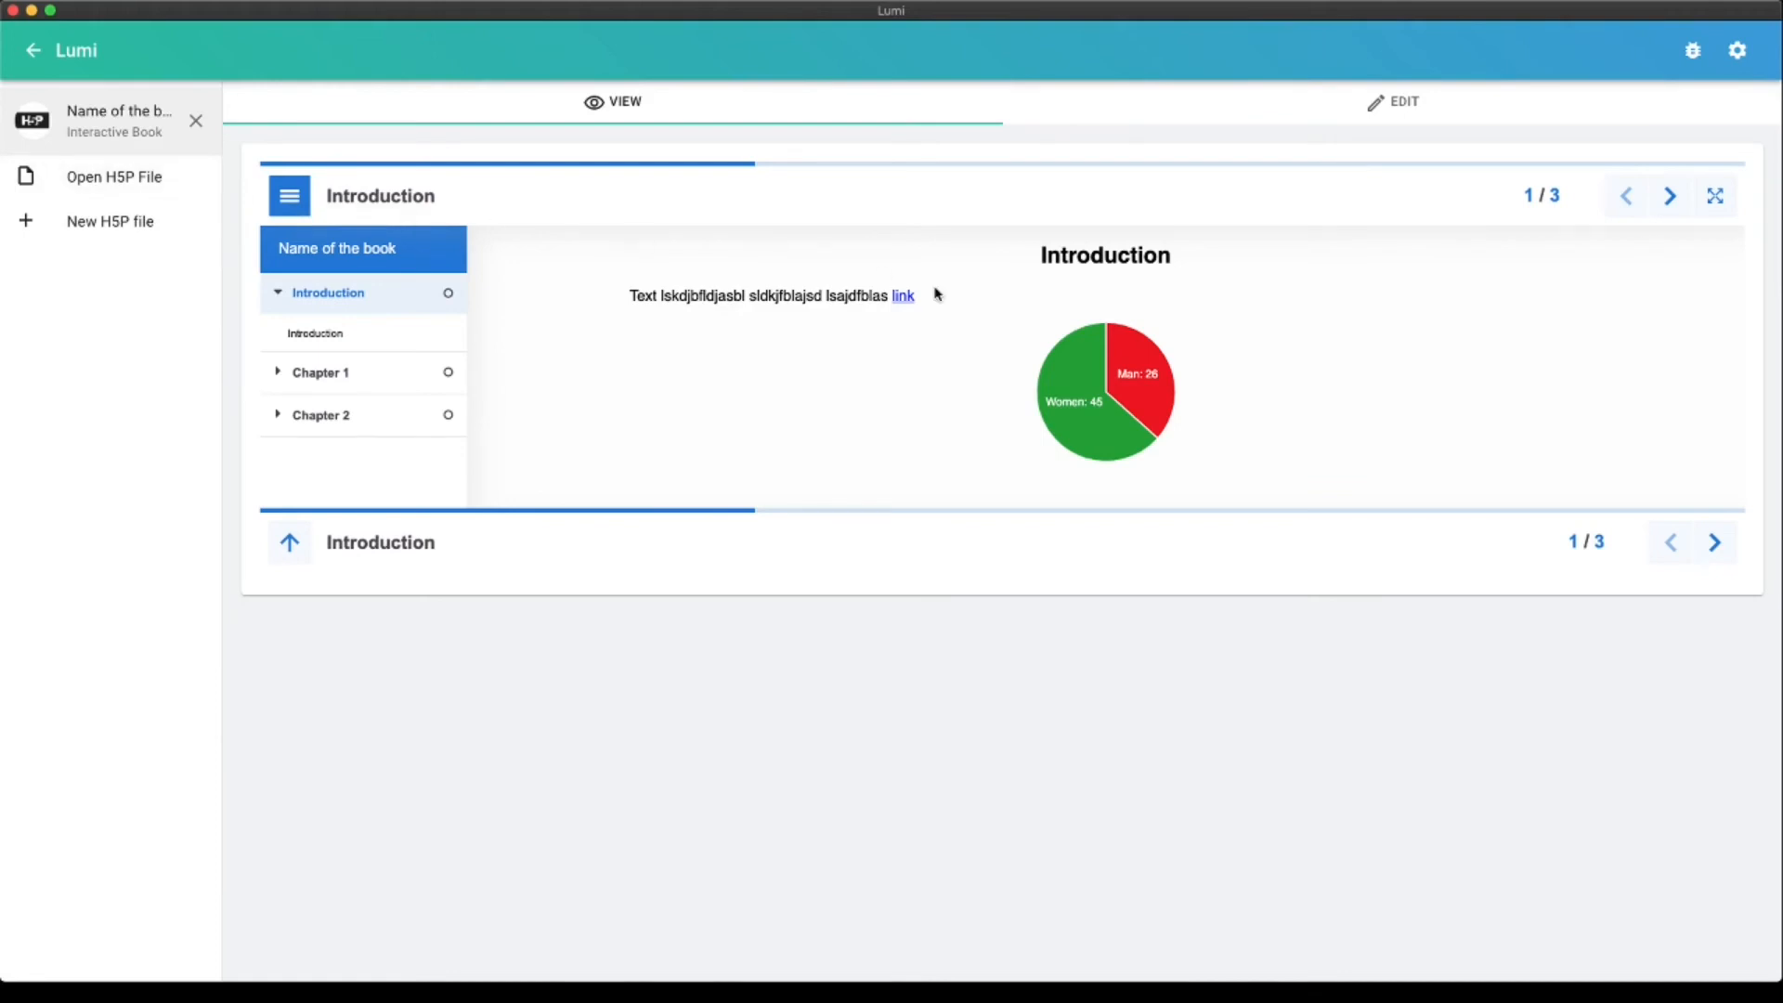
left_click(1334, 115)
Turn displaying the table of contents by default back on in the behavioural settings
scroll(709, 776, "down", 10)
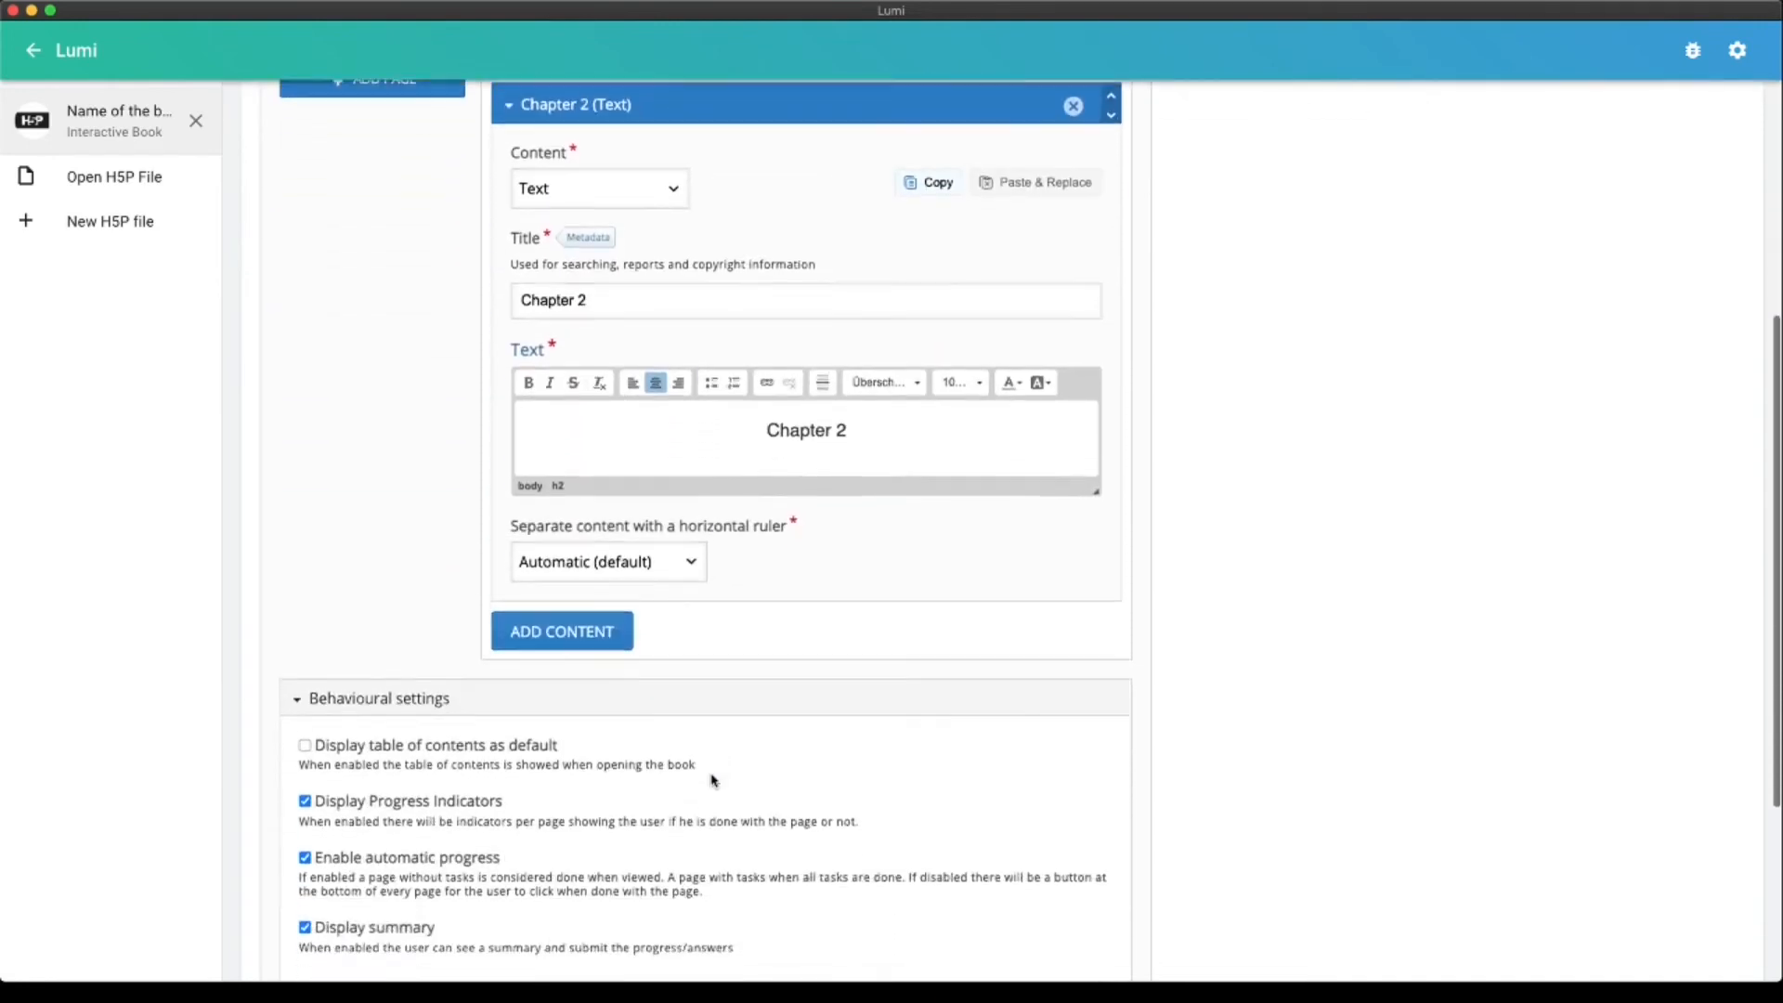
left_click(304, 551)
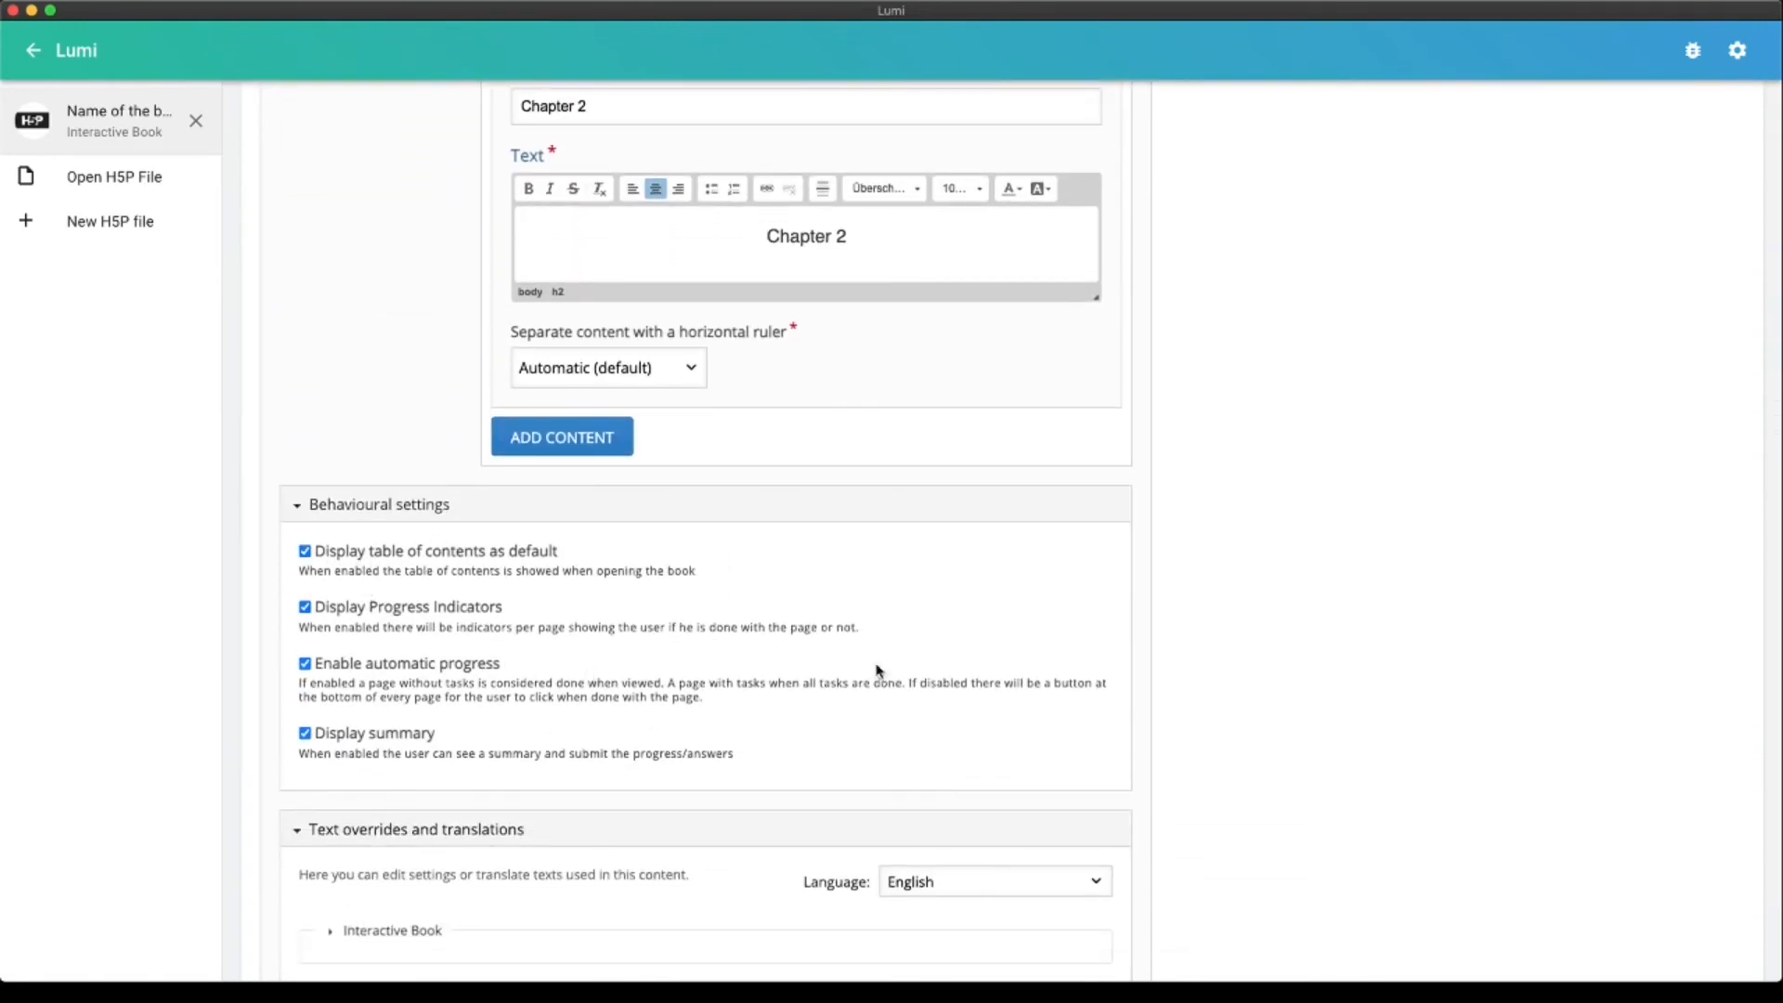
scroll(983, 665, "down", 2)
Enable the book cover and expand its cover page settings
scroll(985, 667, "up", 5)
scroll(983, 665, "up", 10)
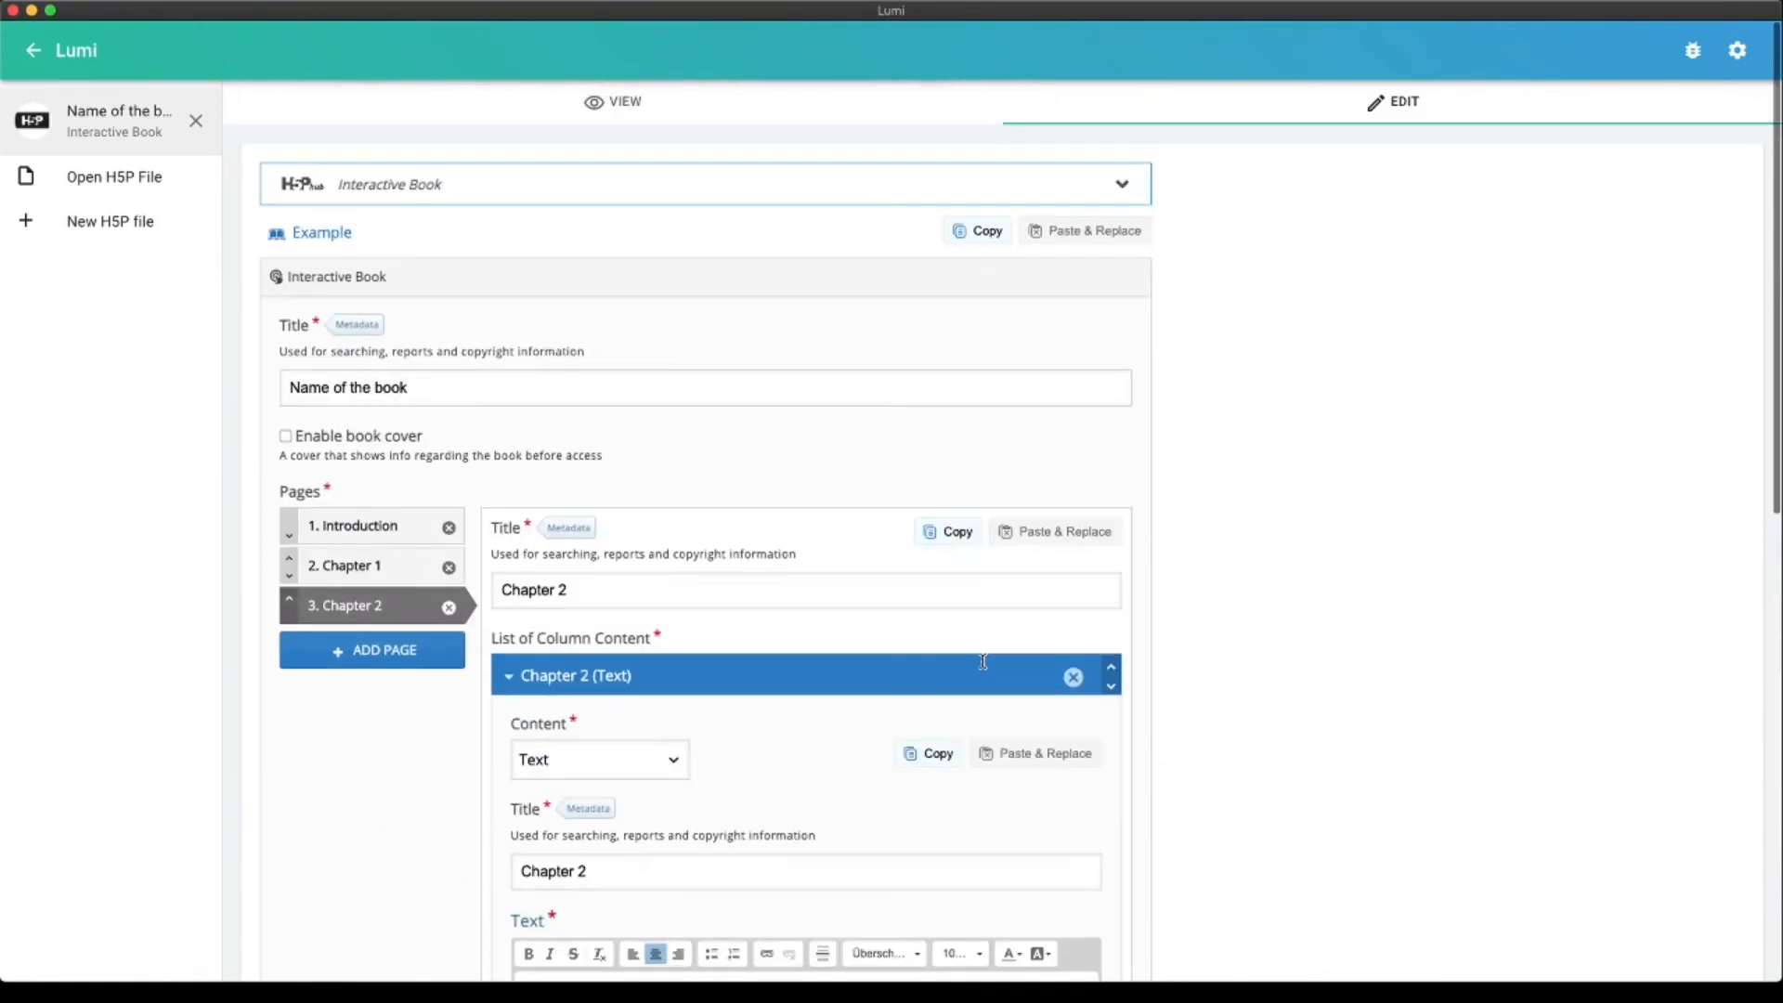
left_click(285, 436)
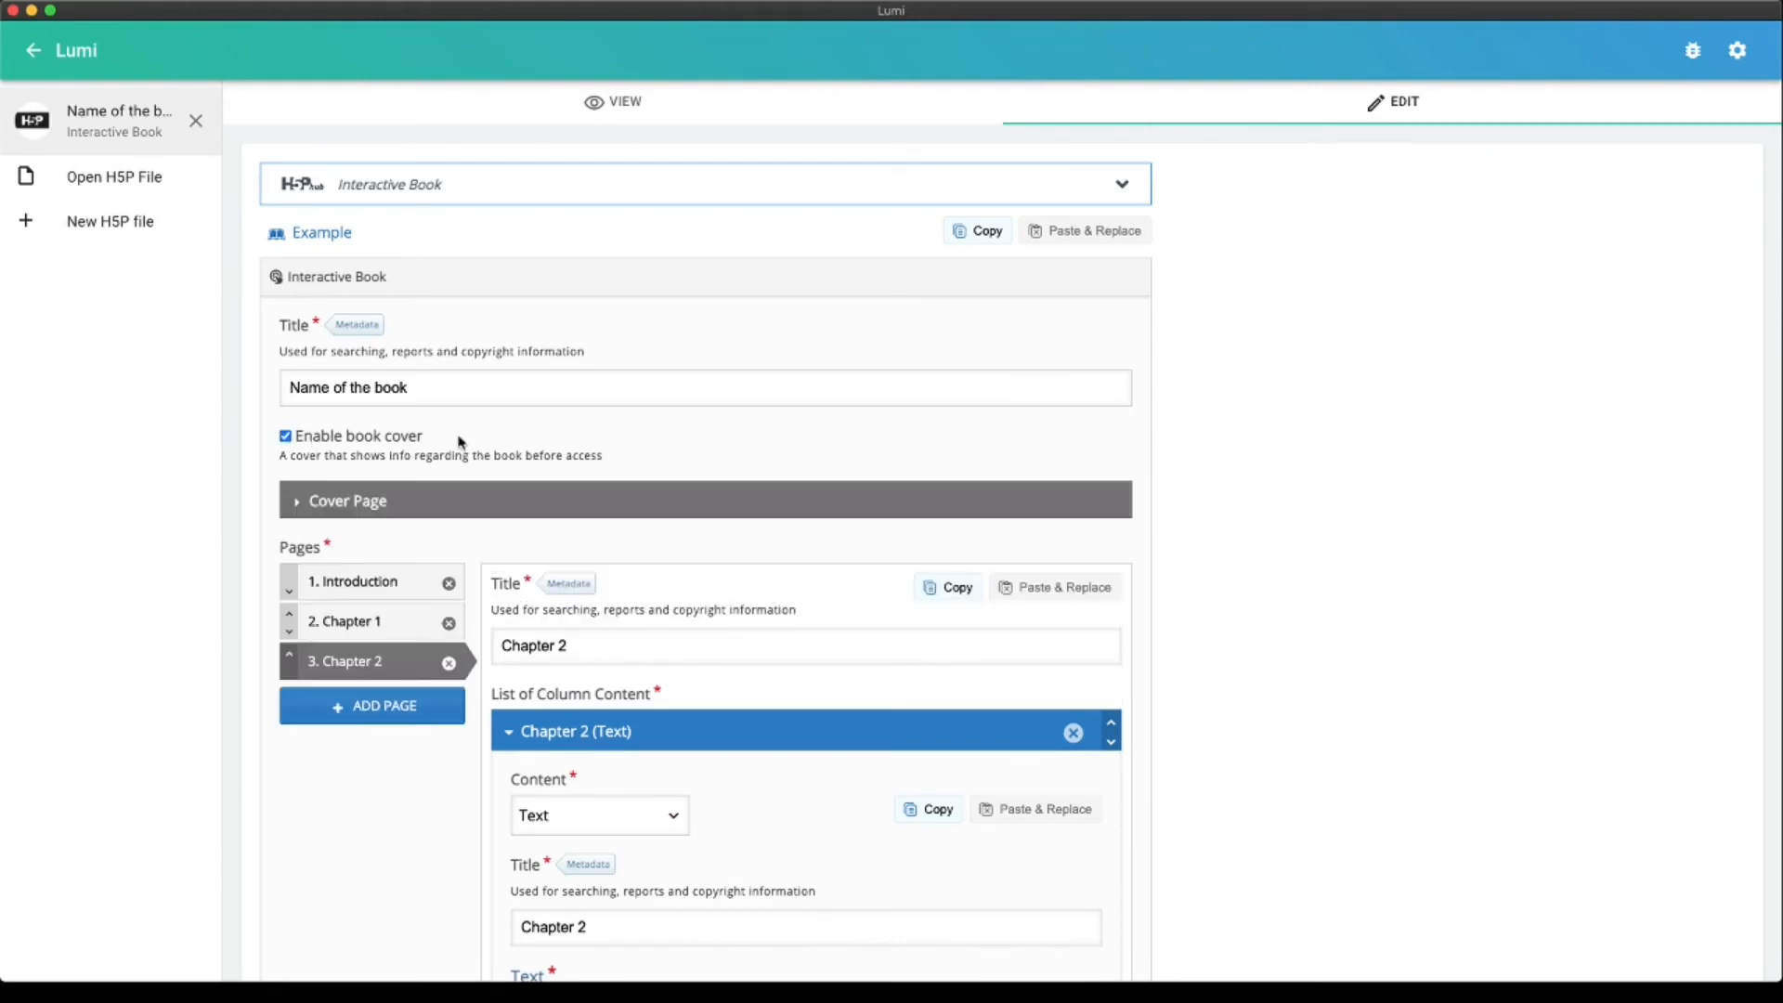
left_click(299, 506)
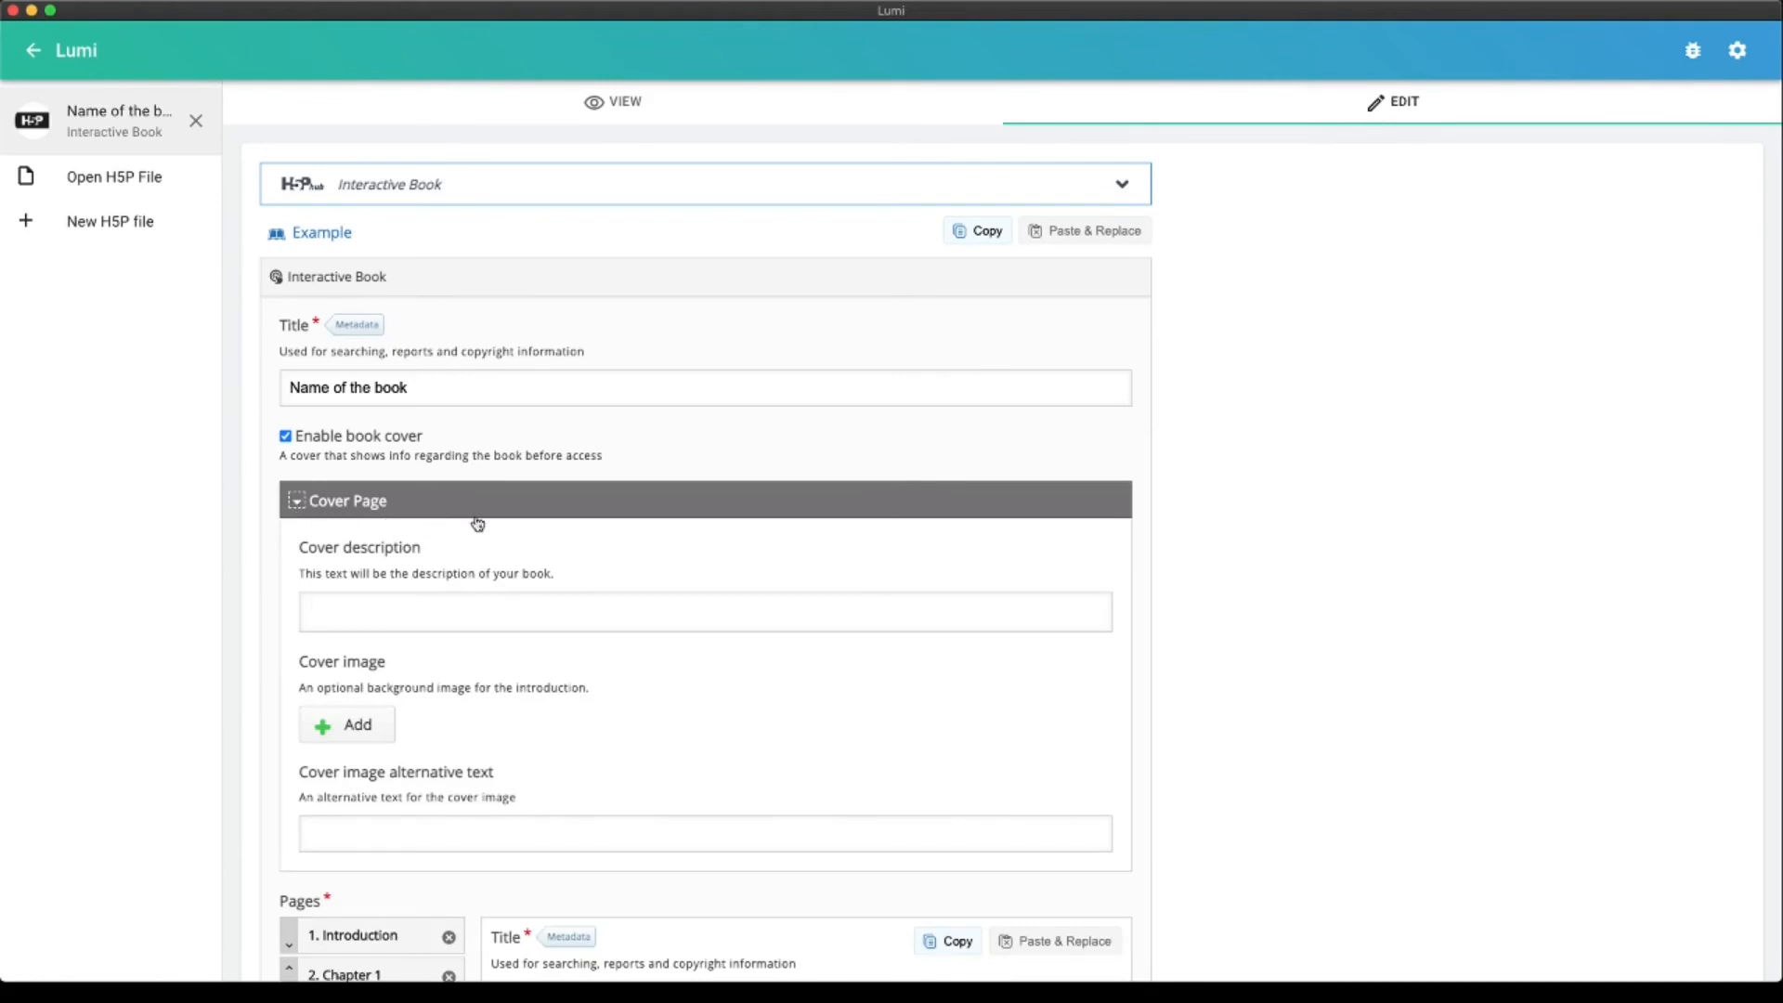
scroll(844, 569, "down", 2)
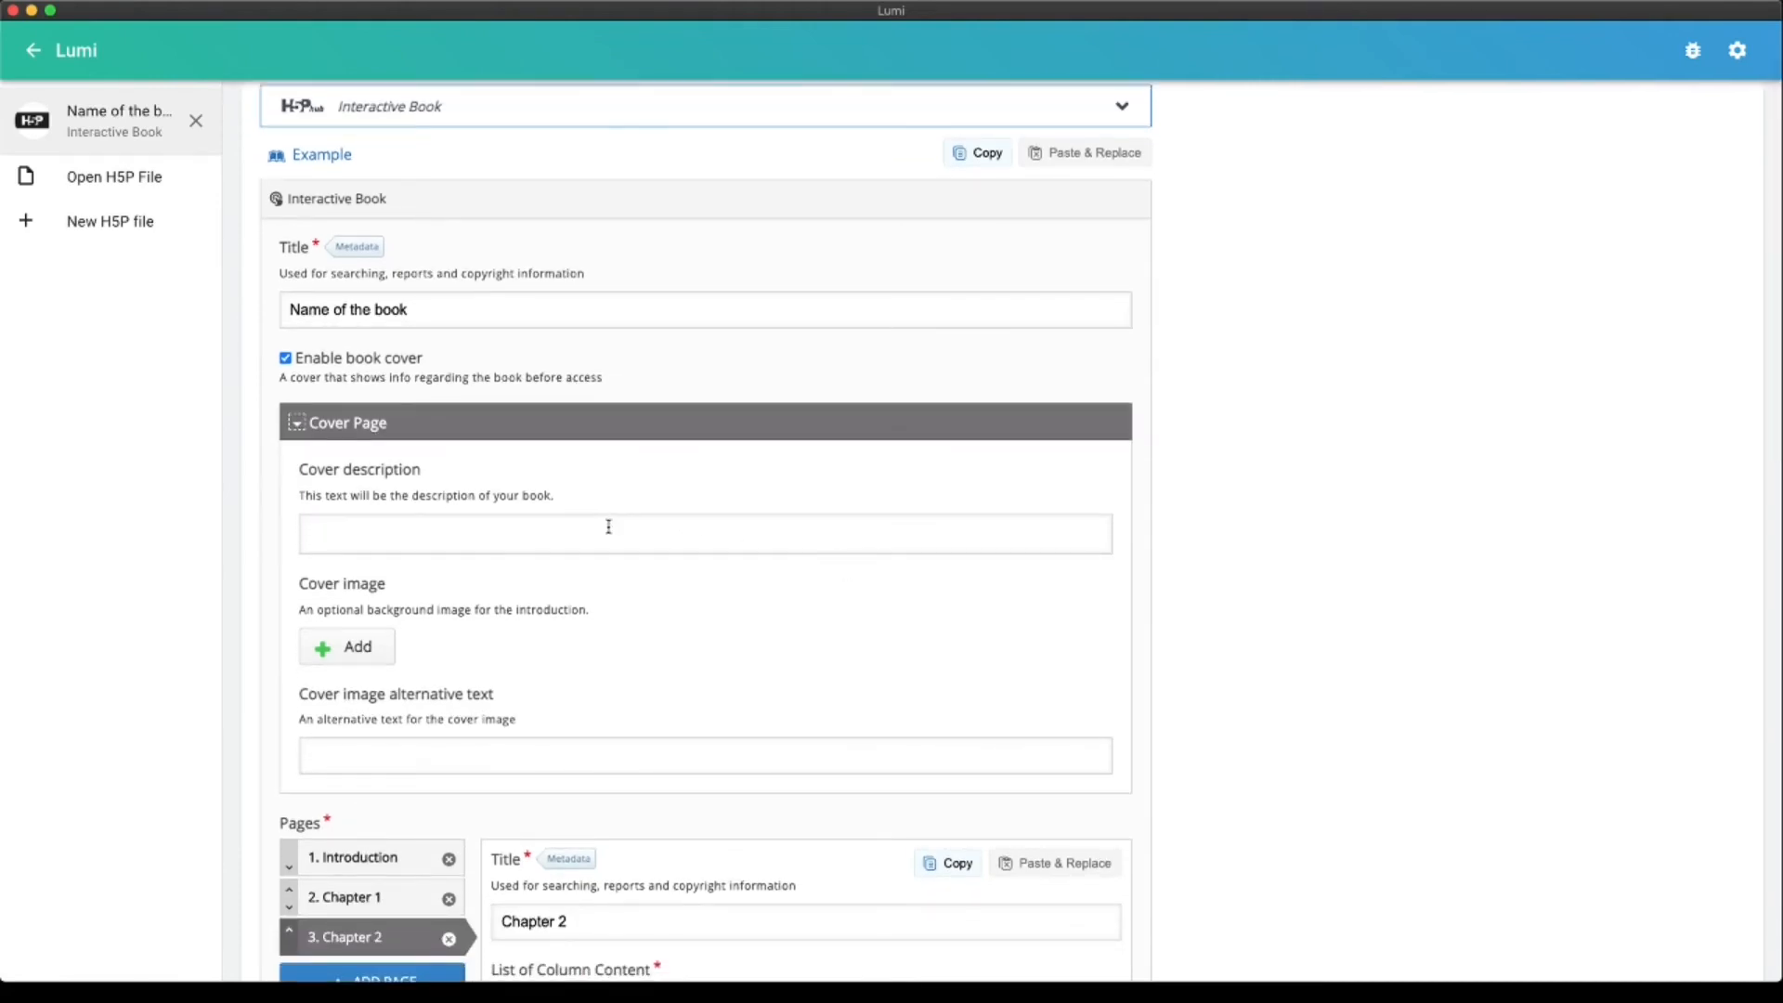
scroll(610, 527, "down", 1)
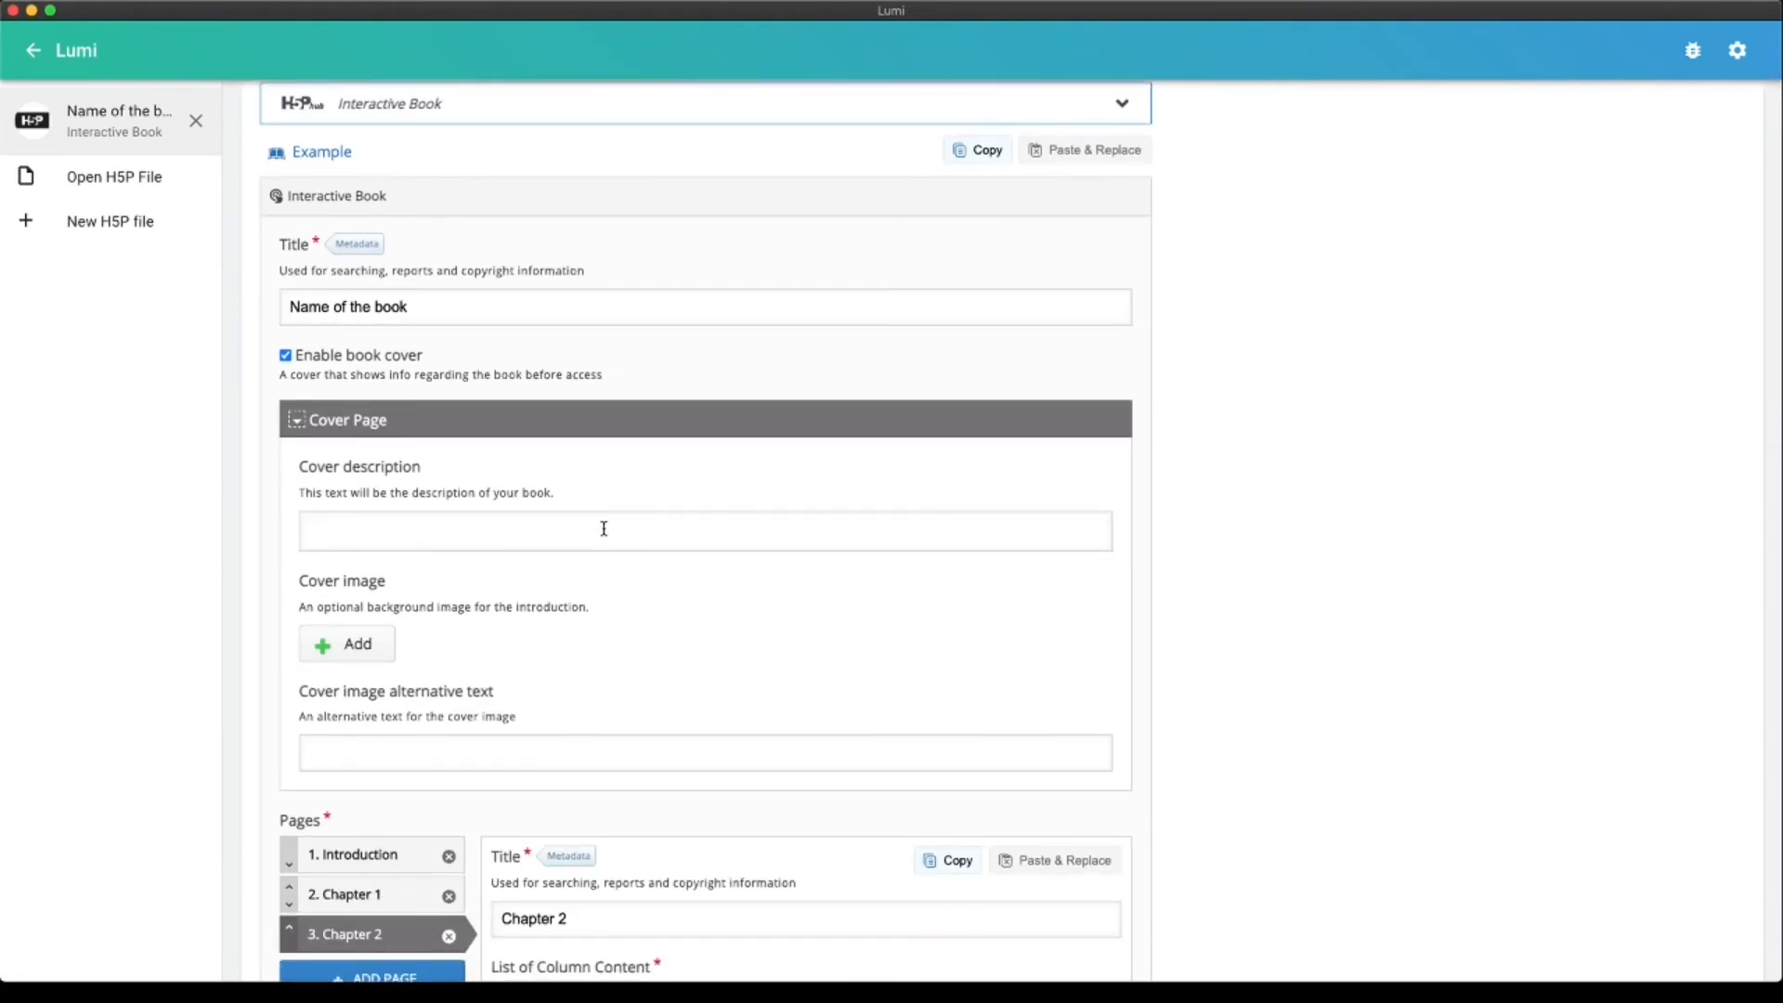
Set the cover description to "Short description of the book" and add Cover.jpg as the cover image
left_click(604, 528)
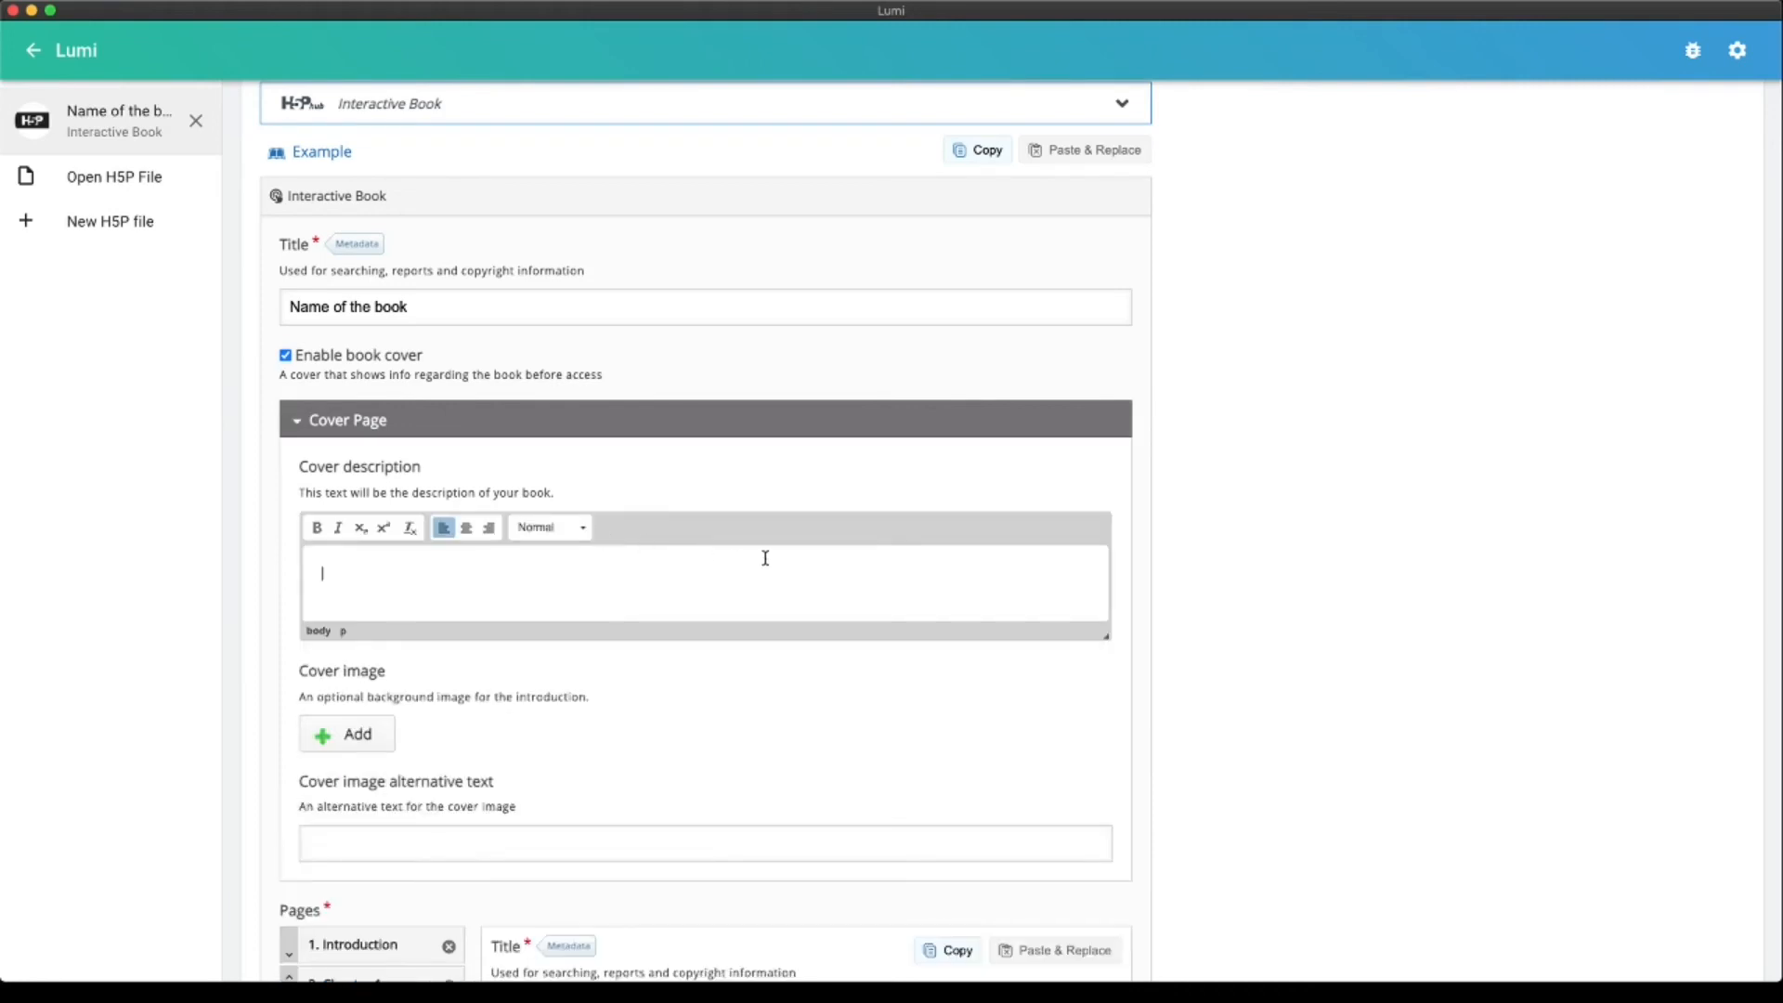
type("Short description of the book")
left_click(362, 751)
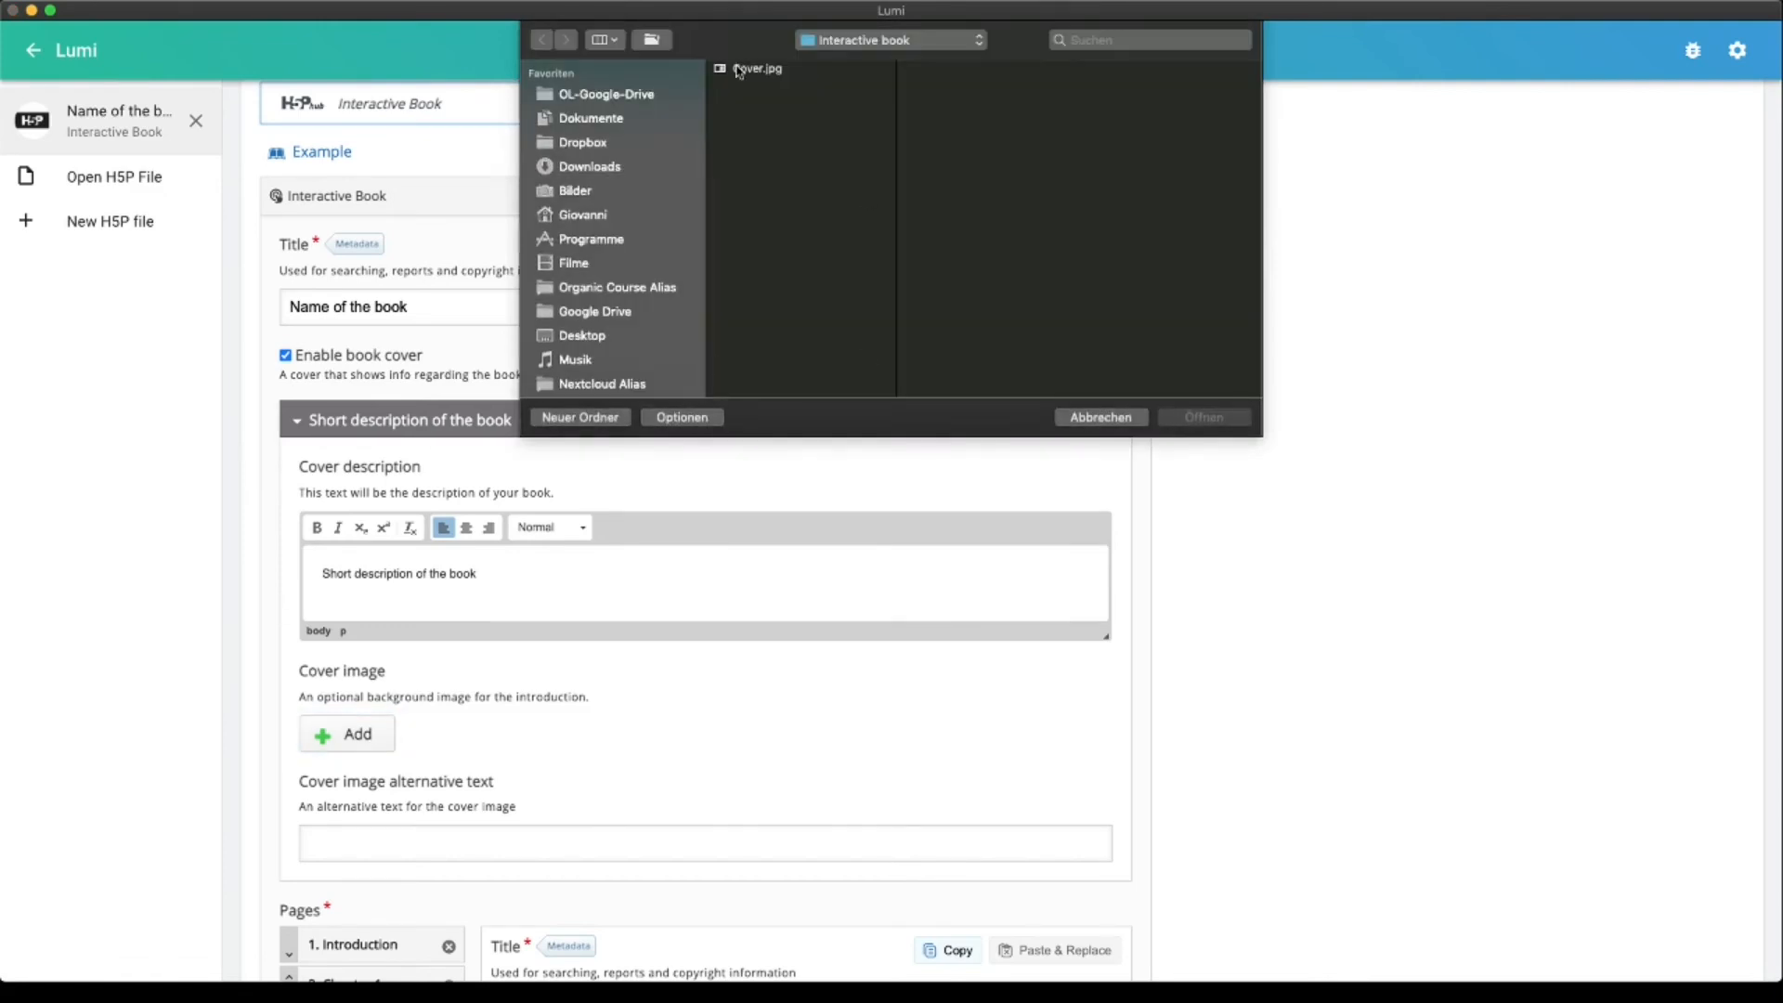
left_click(748, 69)
left_click(1230, 420)
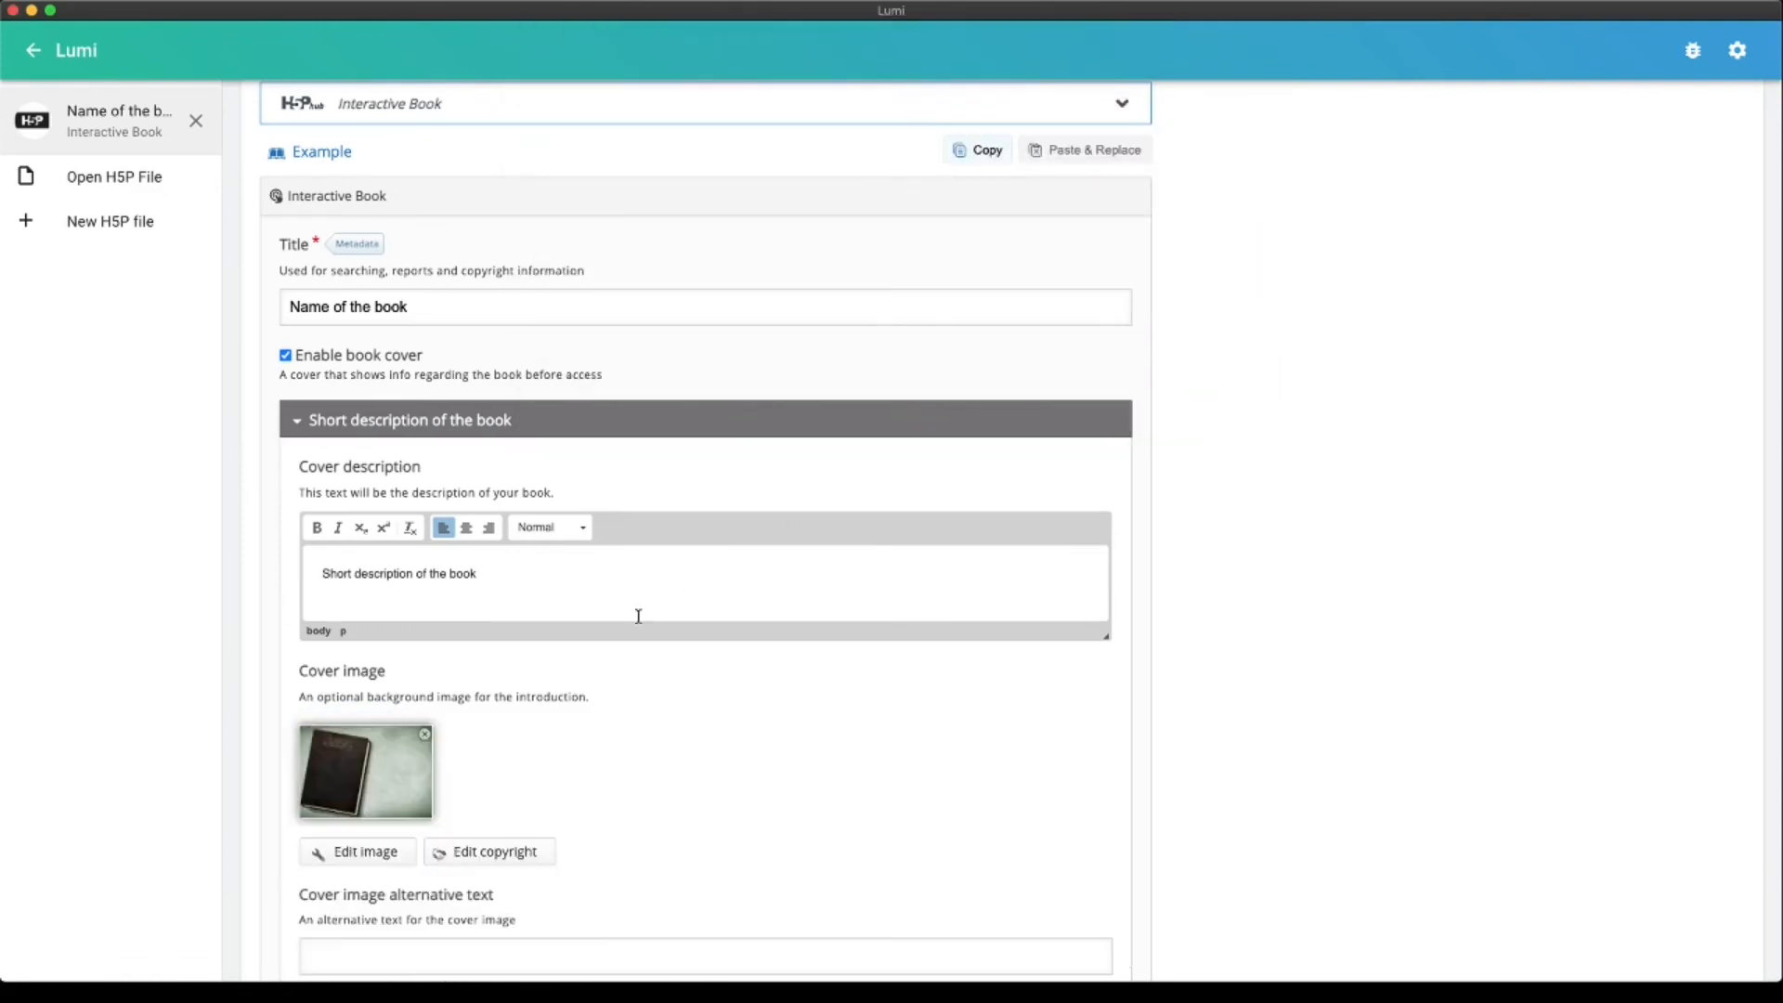
Look at the copyright details form of the cover image and close it without entering anything
scroll(622, 673, "down", 4)
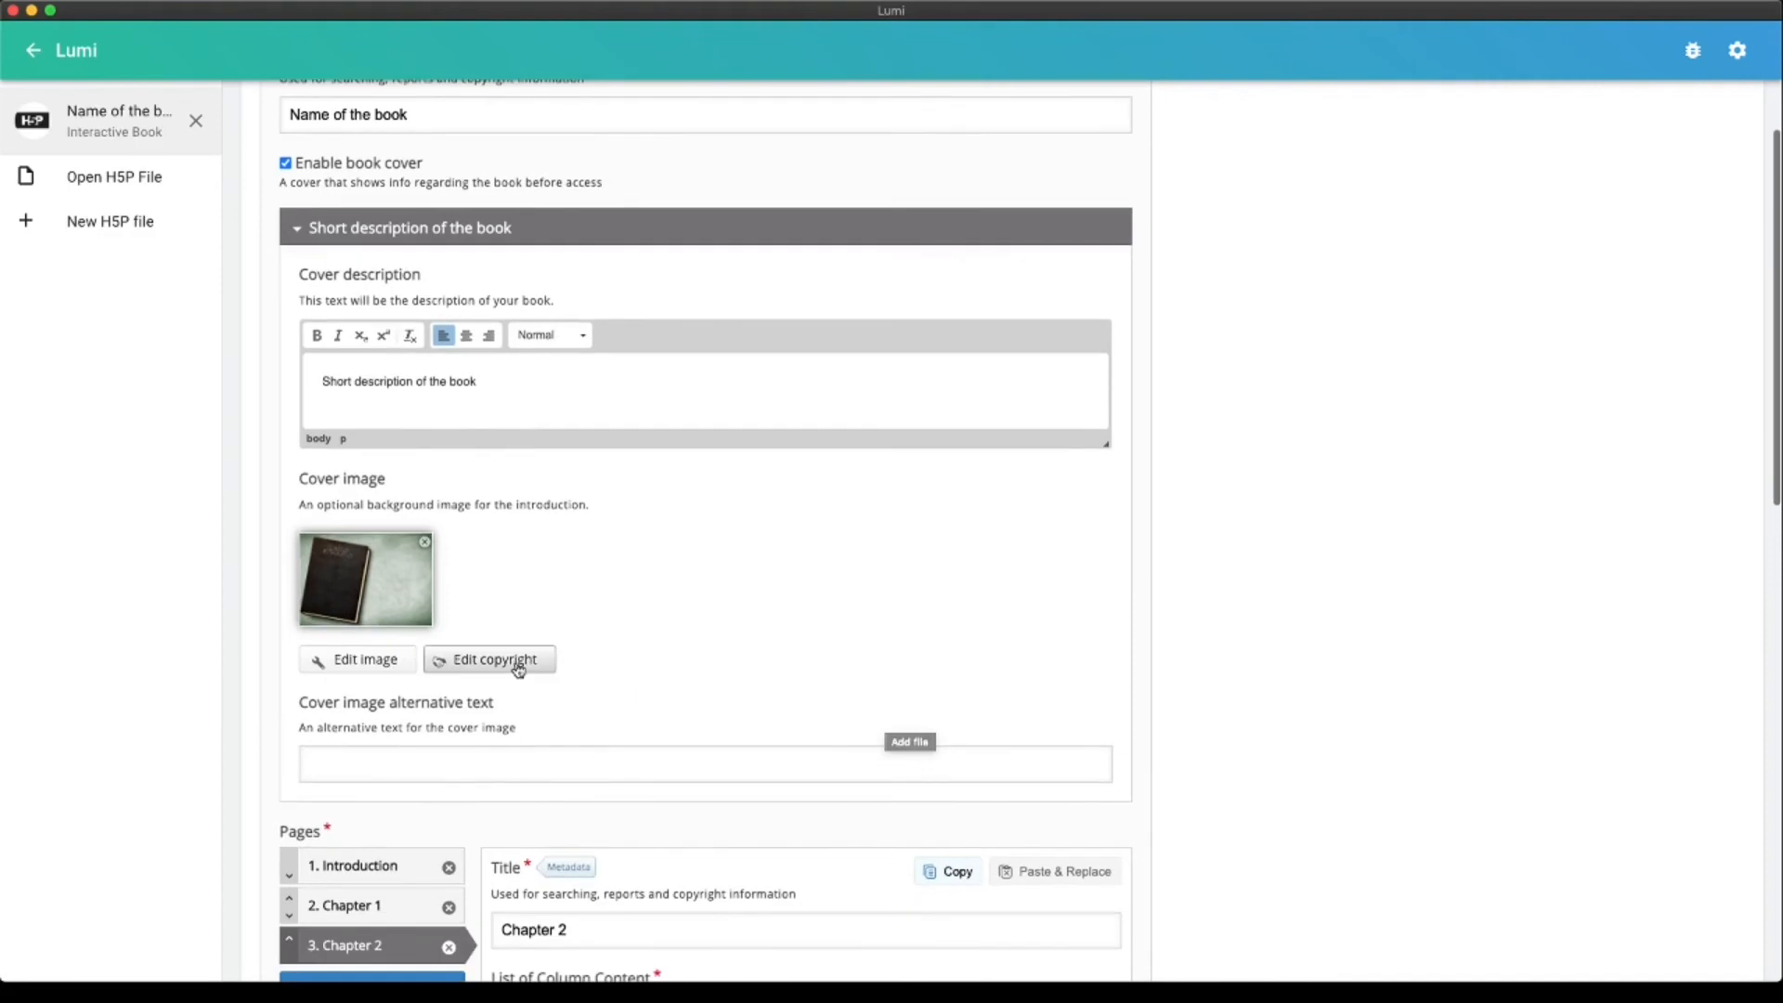
left_click(517, 665)
scroll(566, 637, "down", 7)
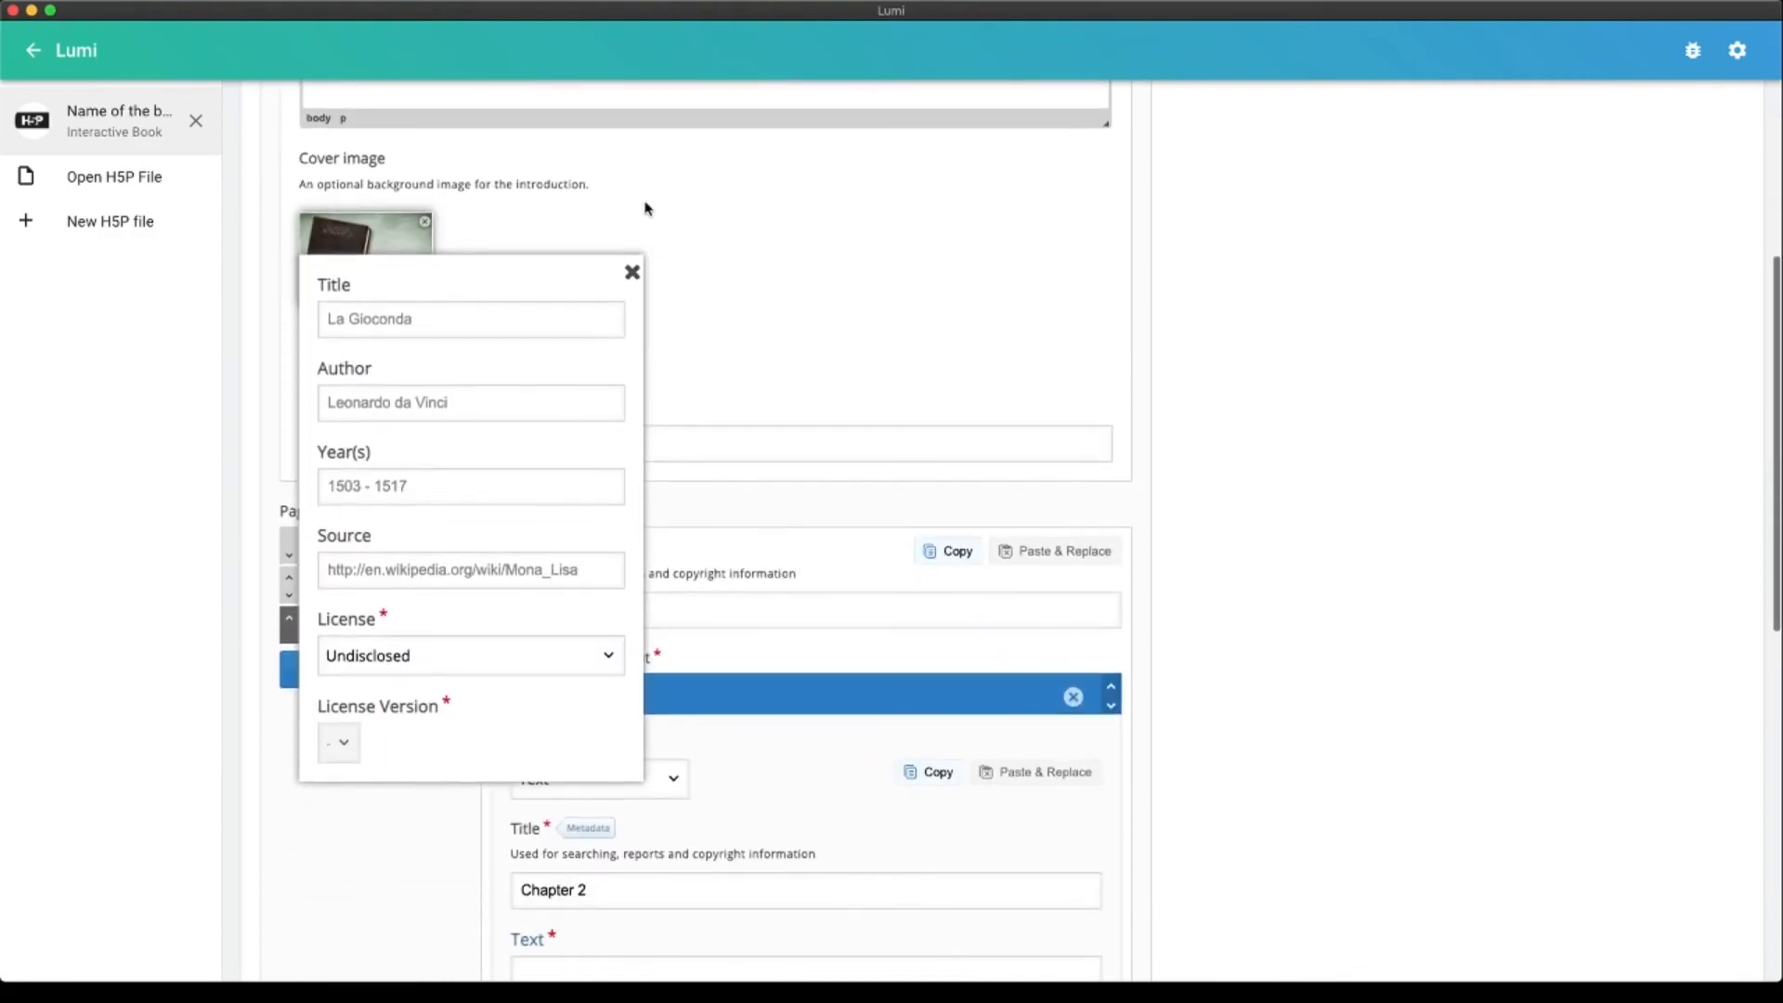
left_click(632, 269)
Enter "Cover picture" as the cover image's alternative text and collapse the cover page settings
scroll(860, 315, "down", 2)
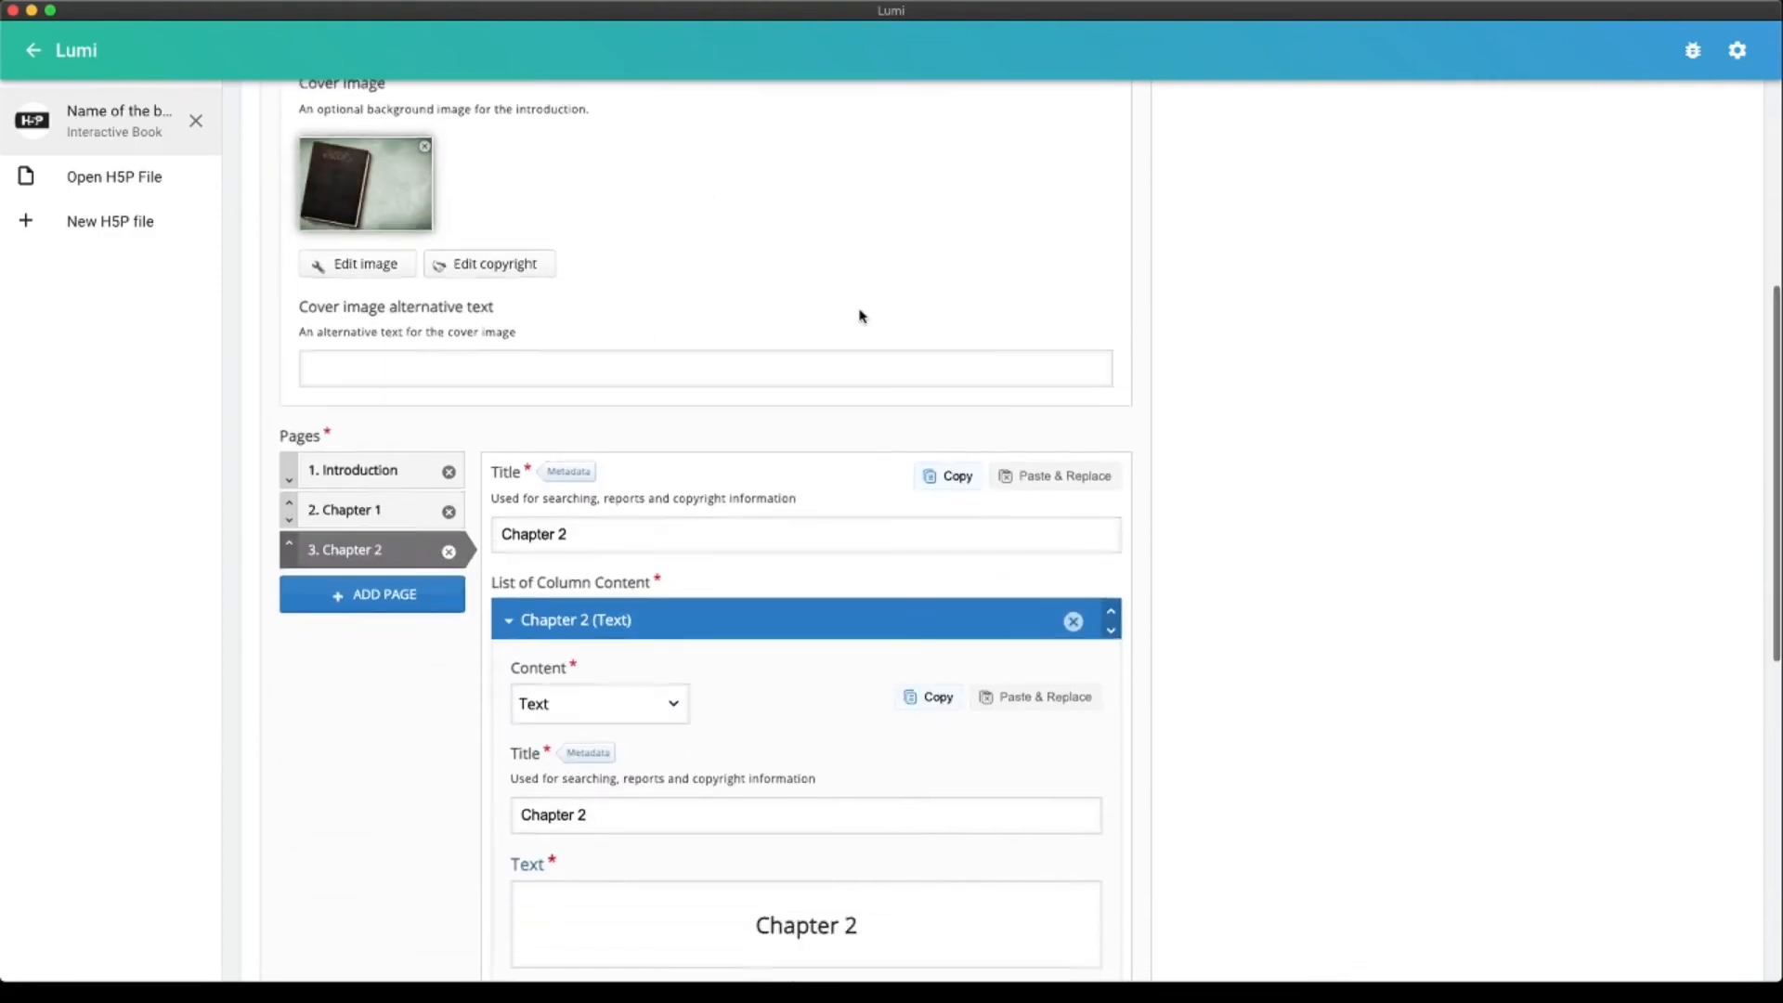
left_click(480, 362)
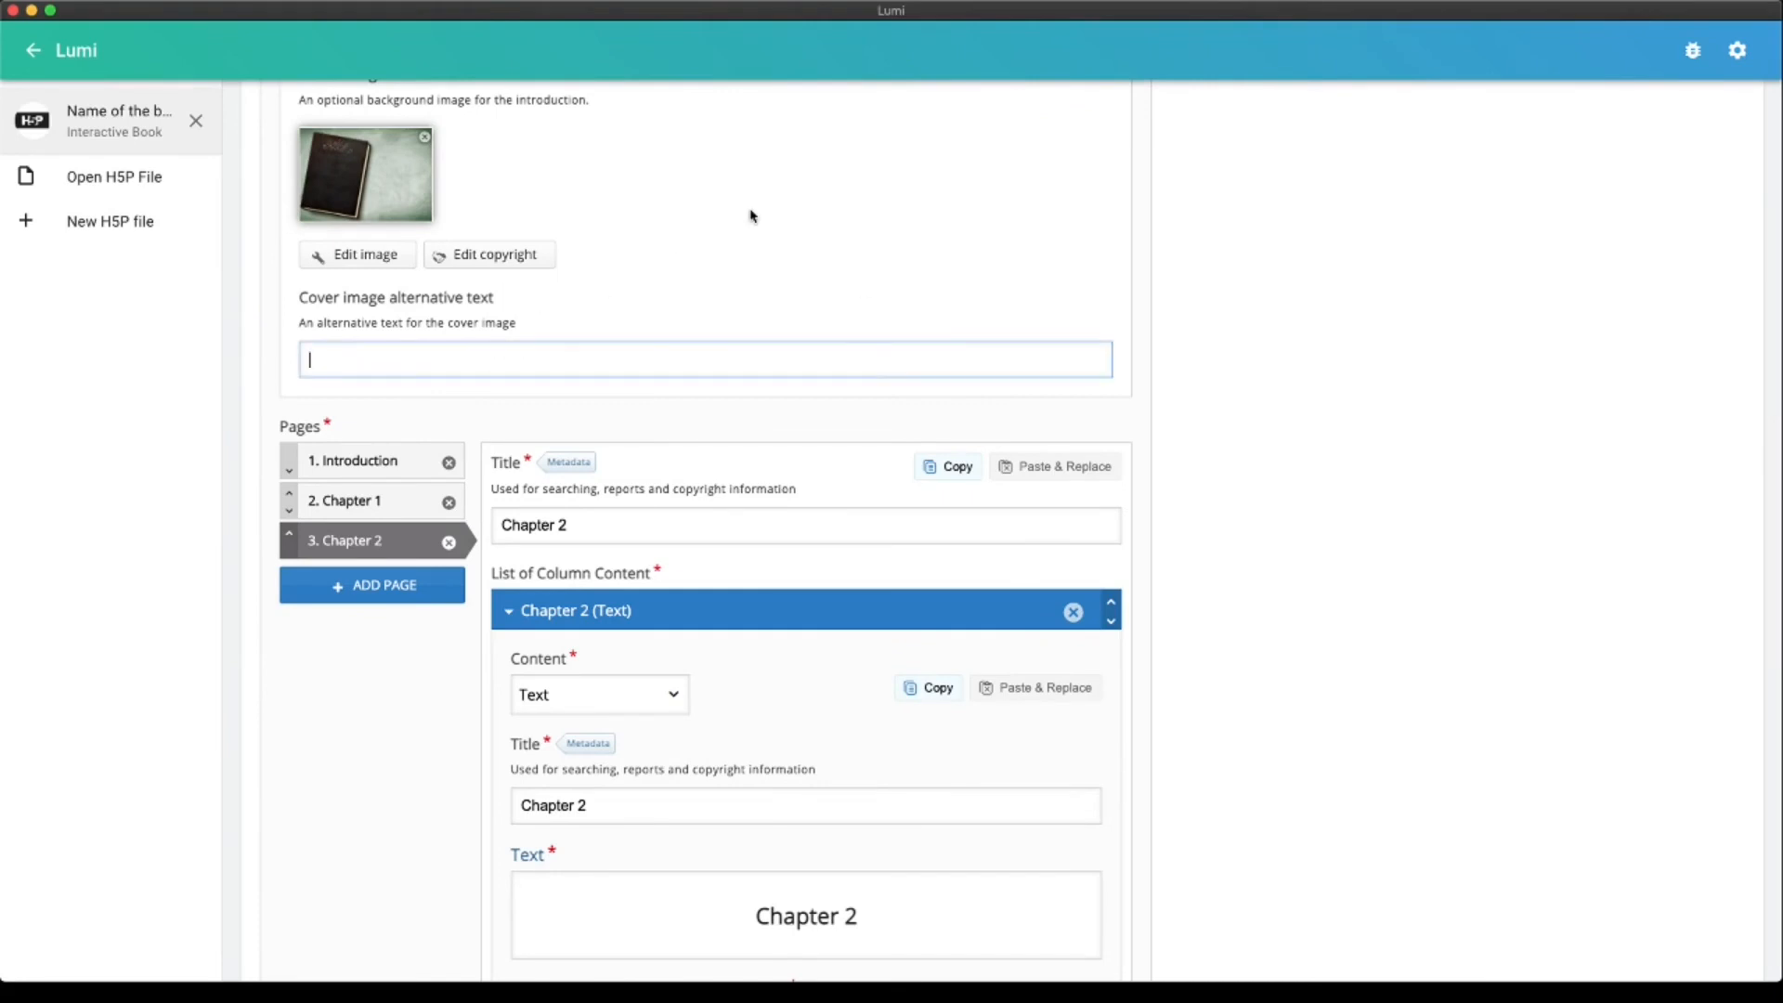
type("Cover picture")
scroll(864, 234, "up", 4)
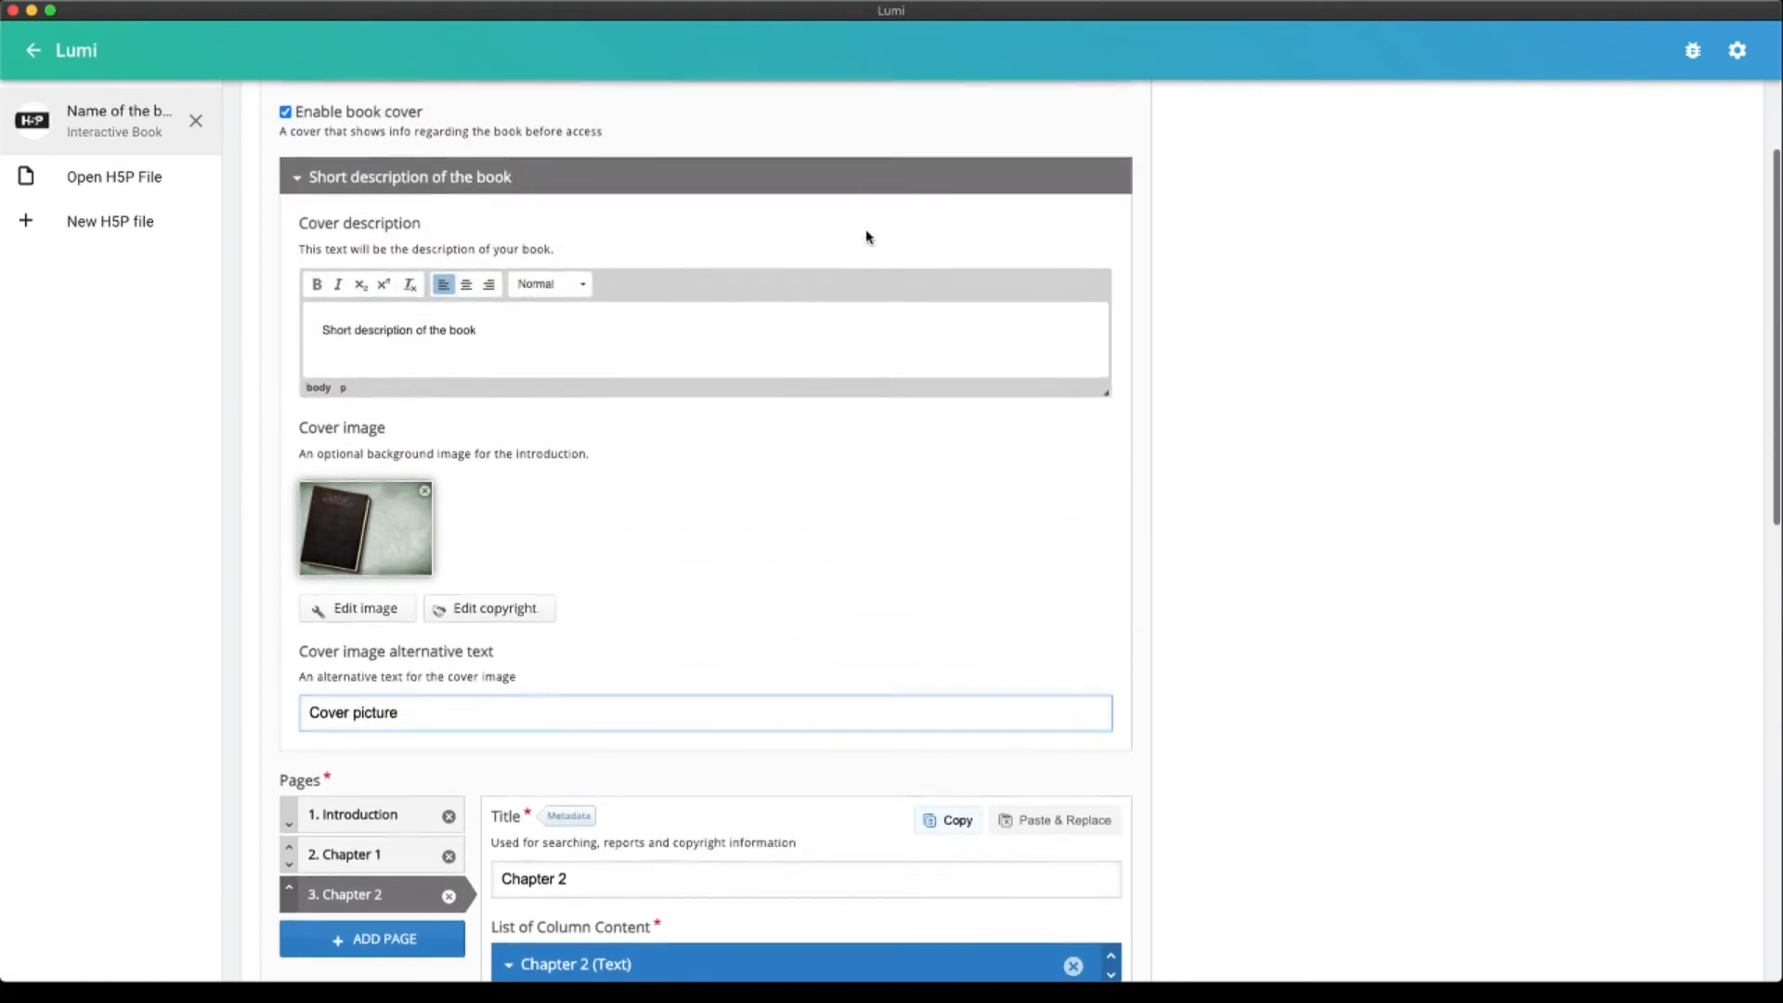
scroll(867, 237, "up", 2)
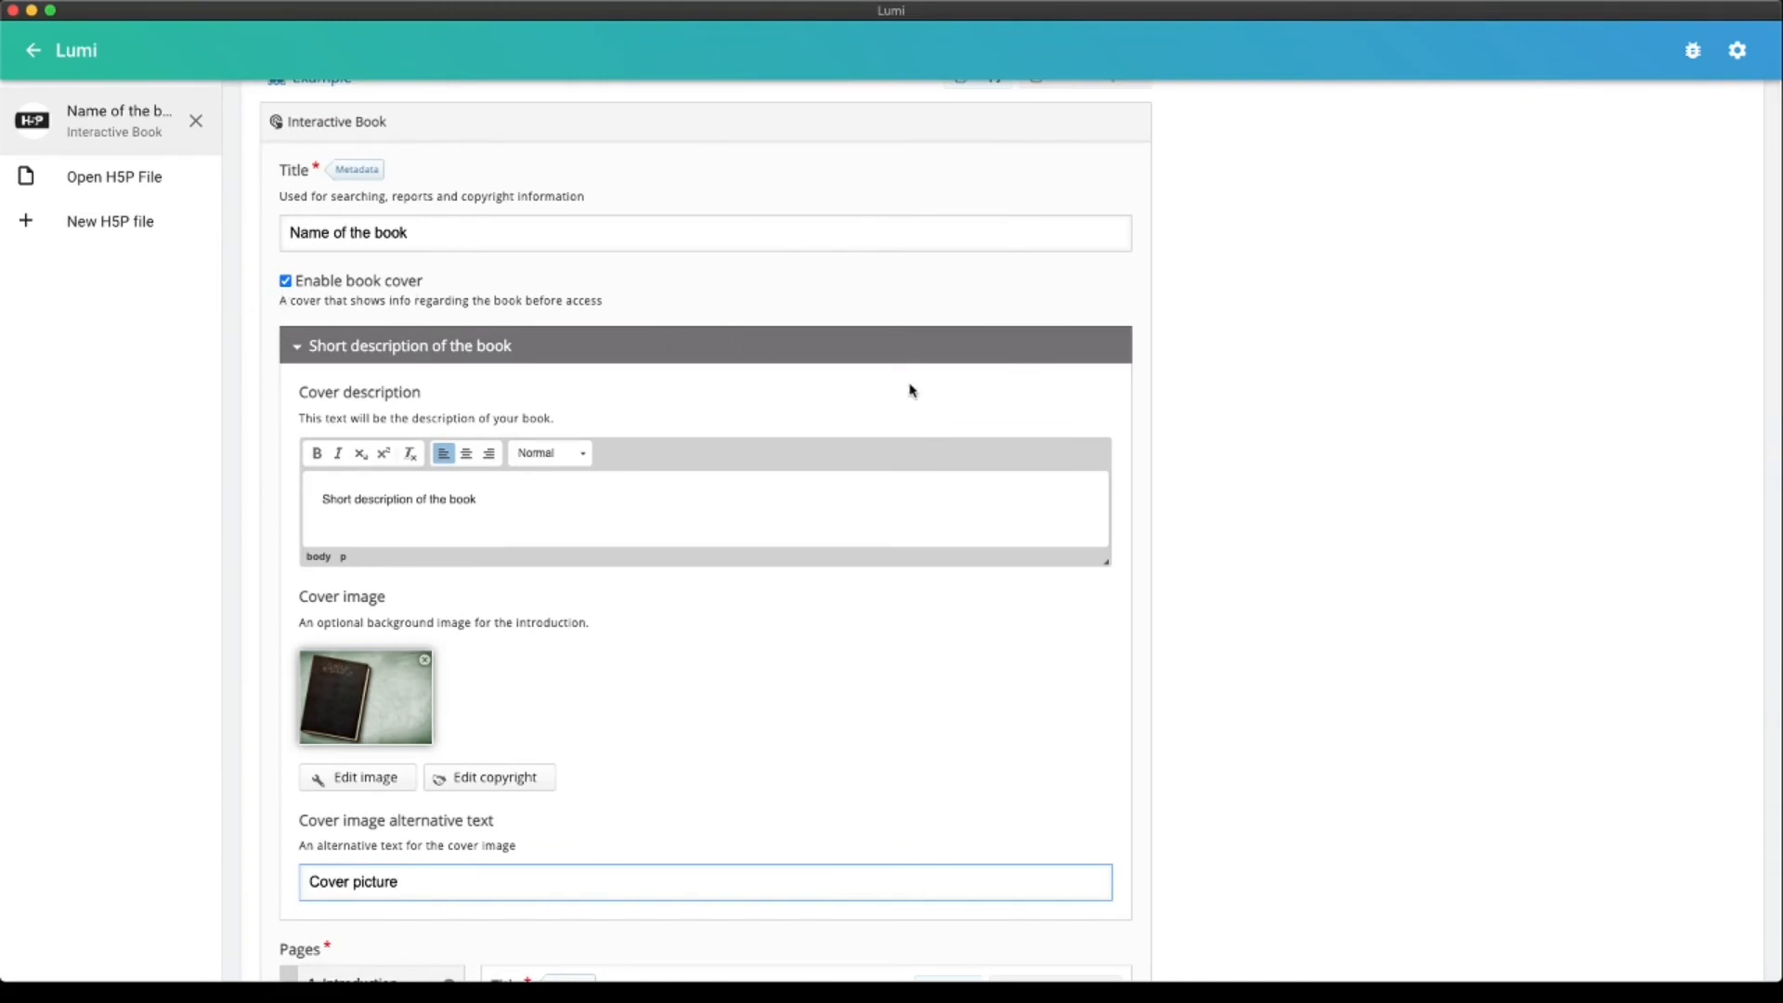
left_click(297, 346)
scroll(704, 329, "up", 2)
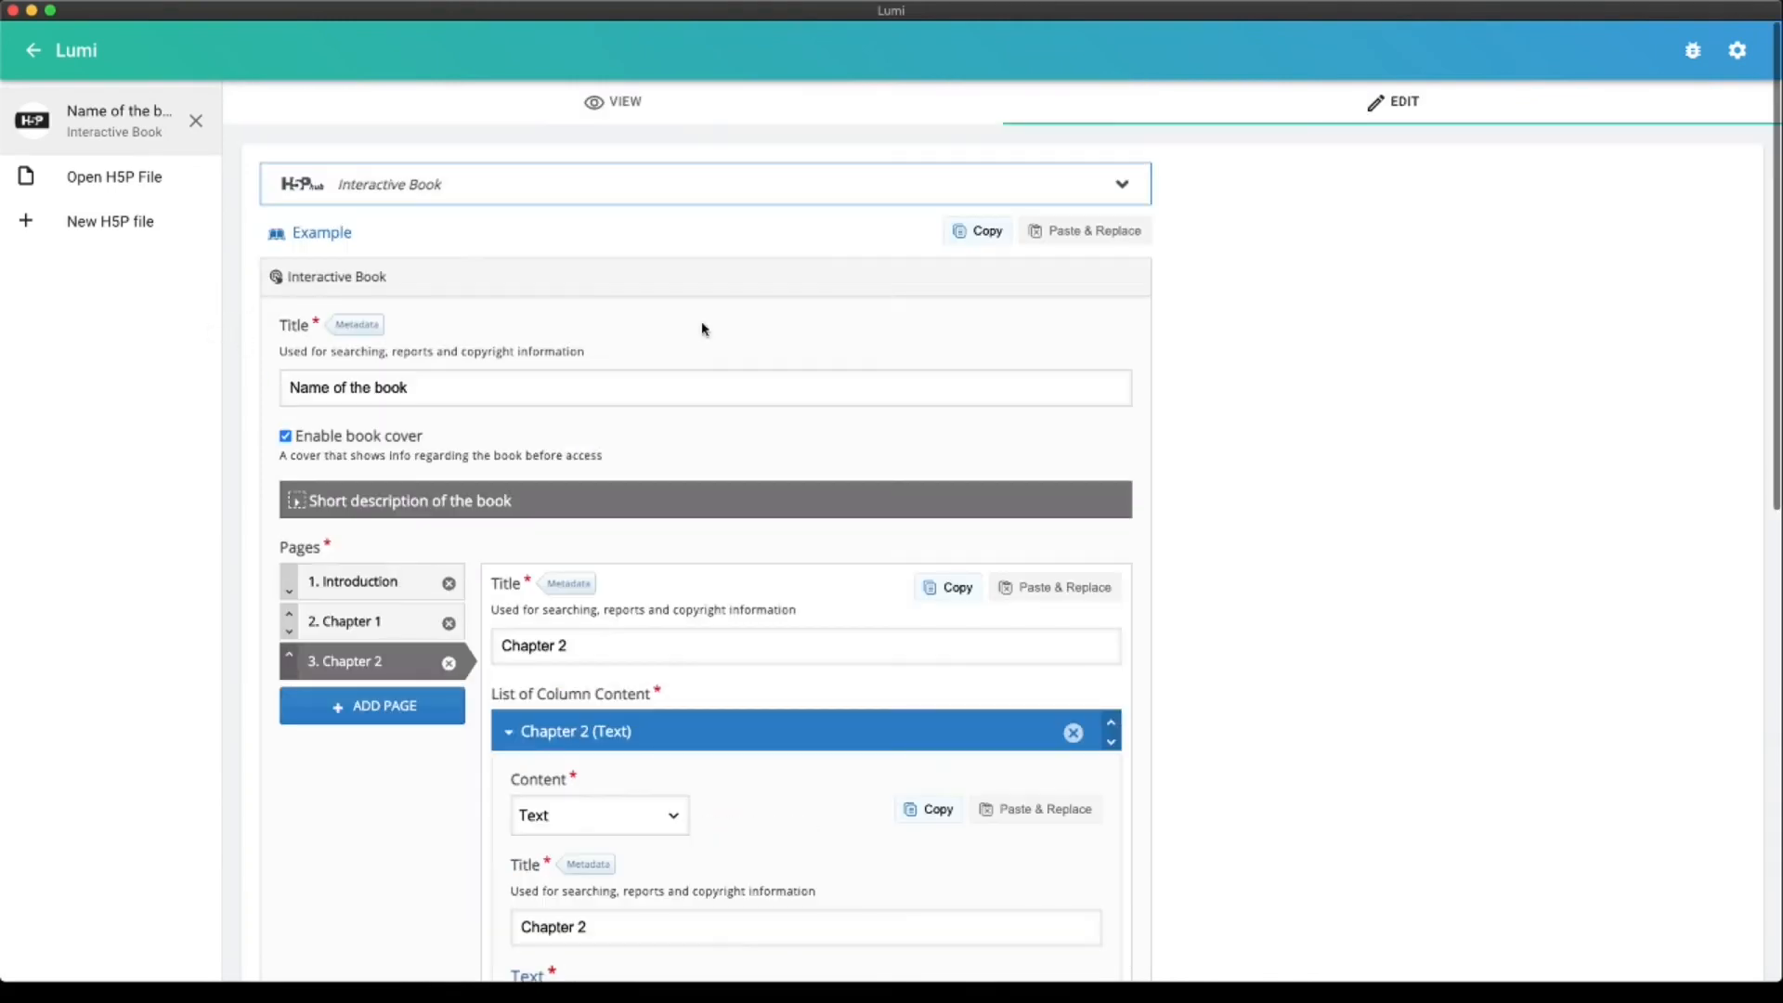
Preview the book's cover twice, starting to read from it into the Introduction page each time, and return to editing
left_click(685, 114)
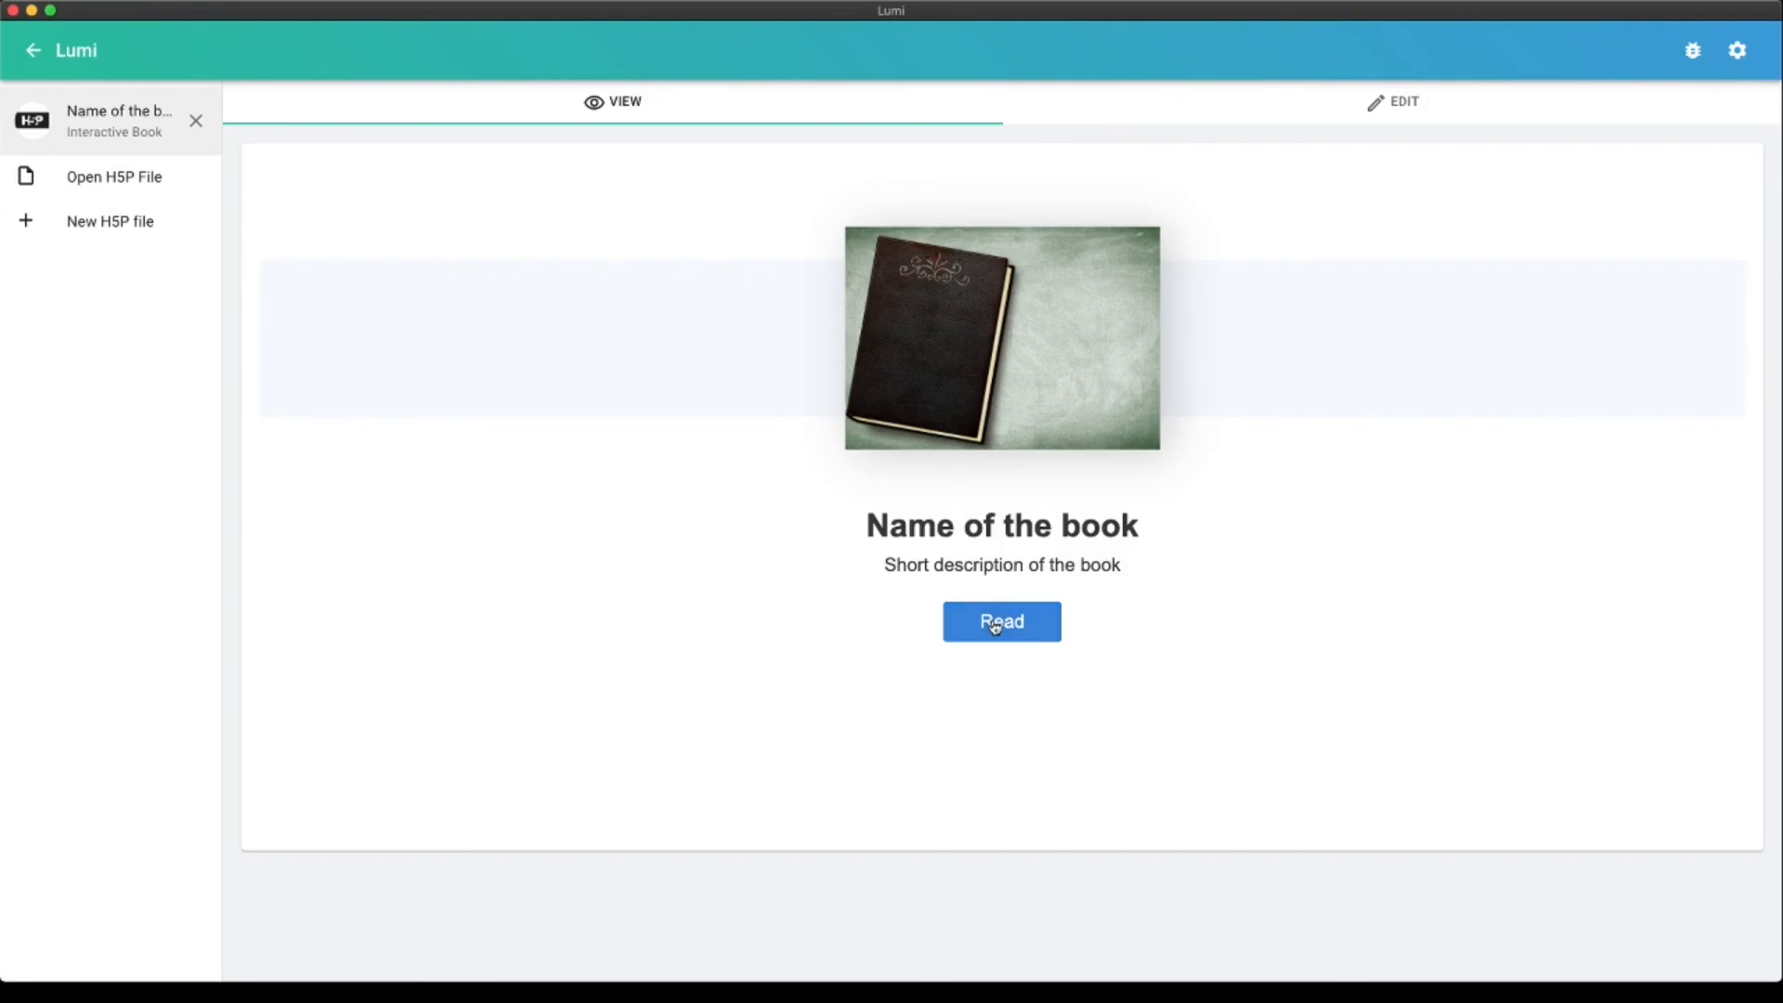
left_click(1036, 630)
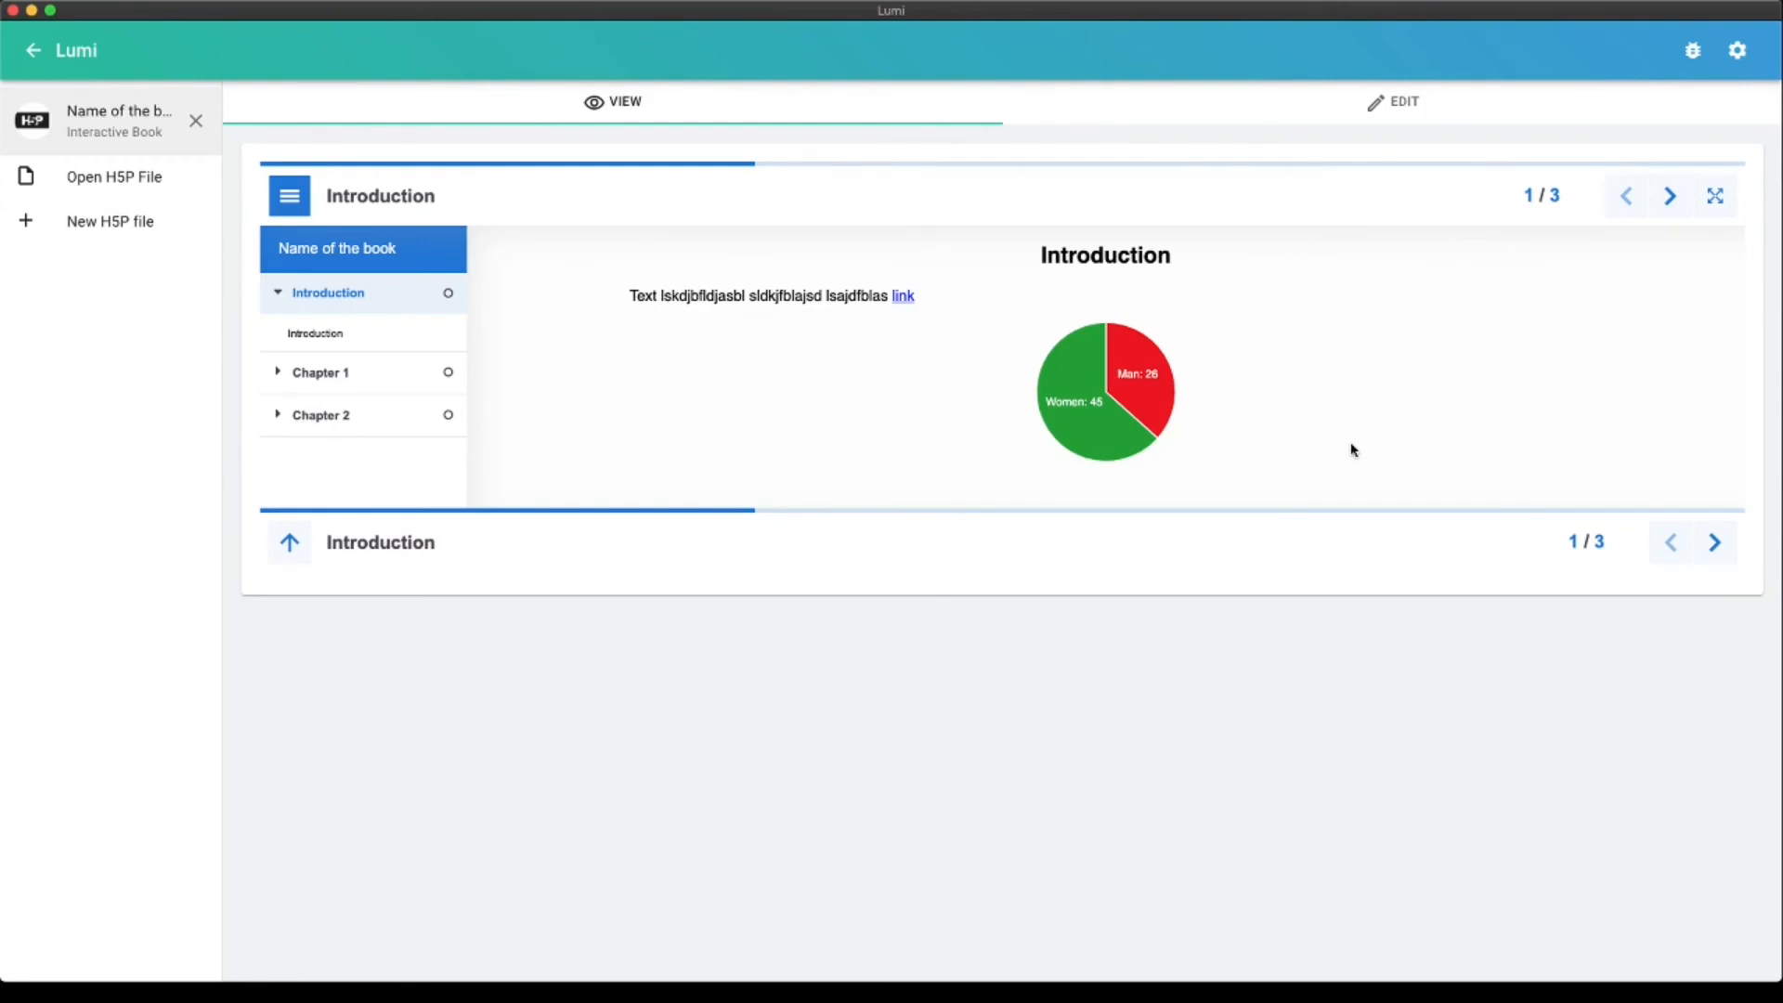
left_click(1421, 117)
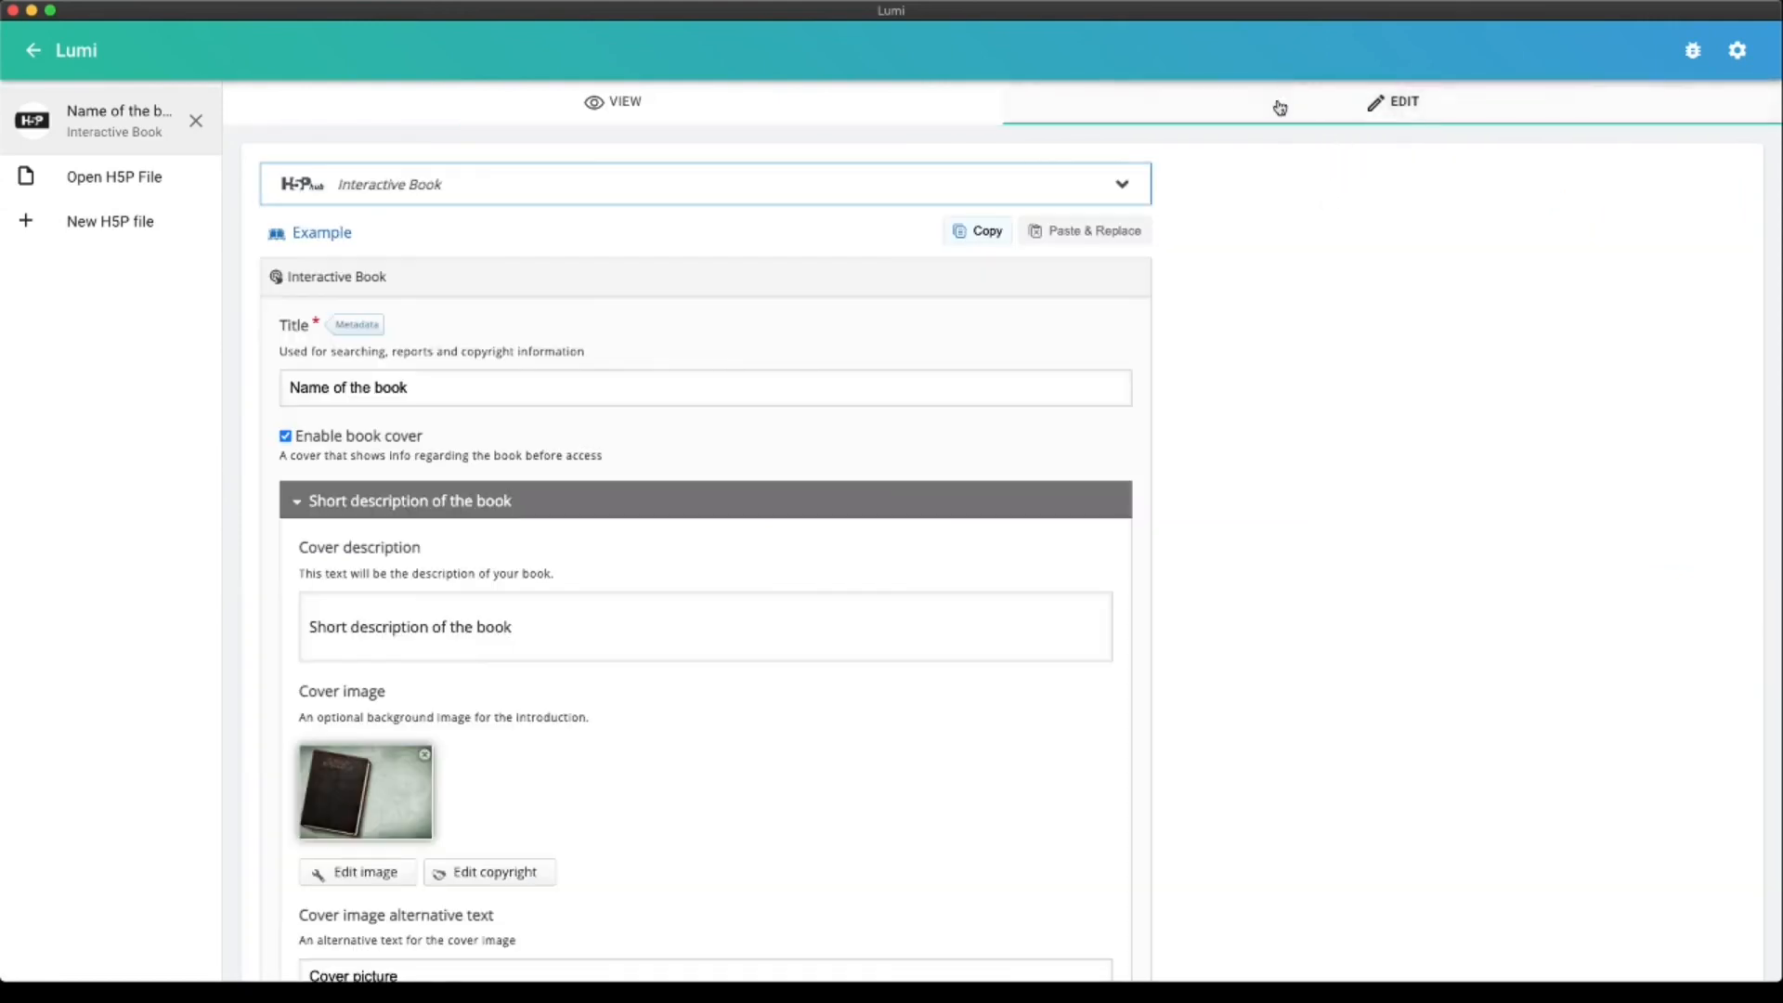
left_click(743, 99)
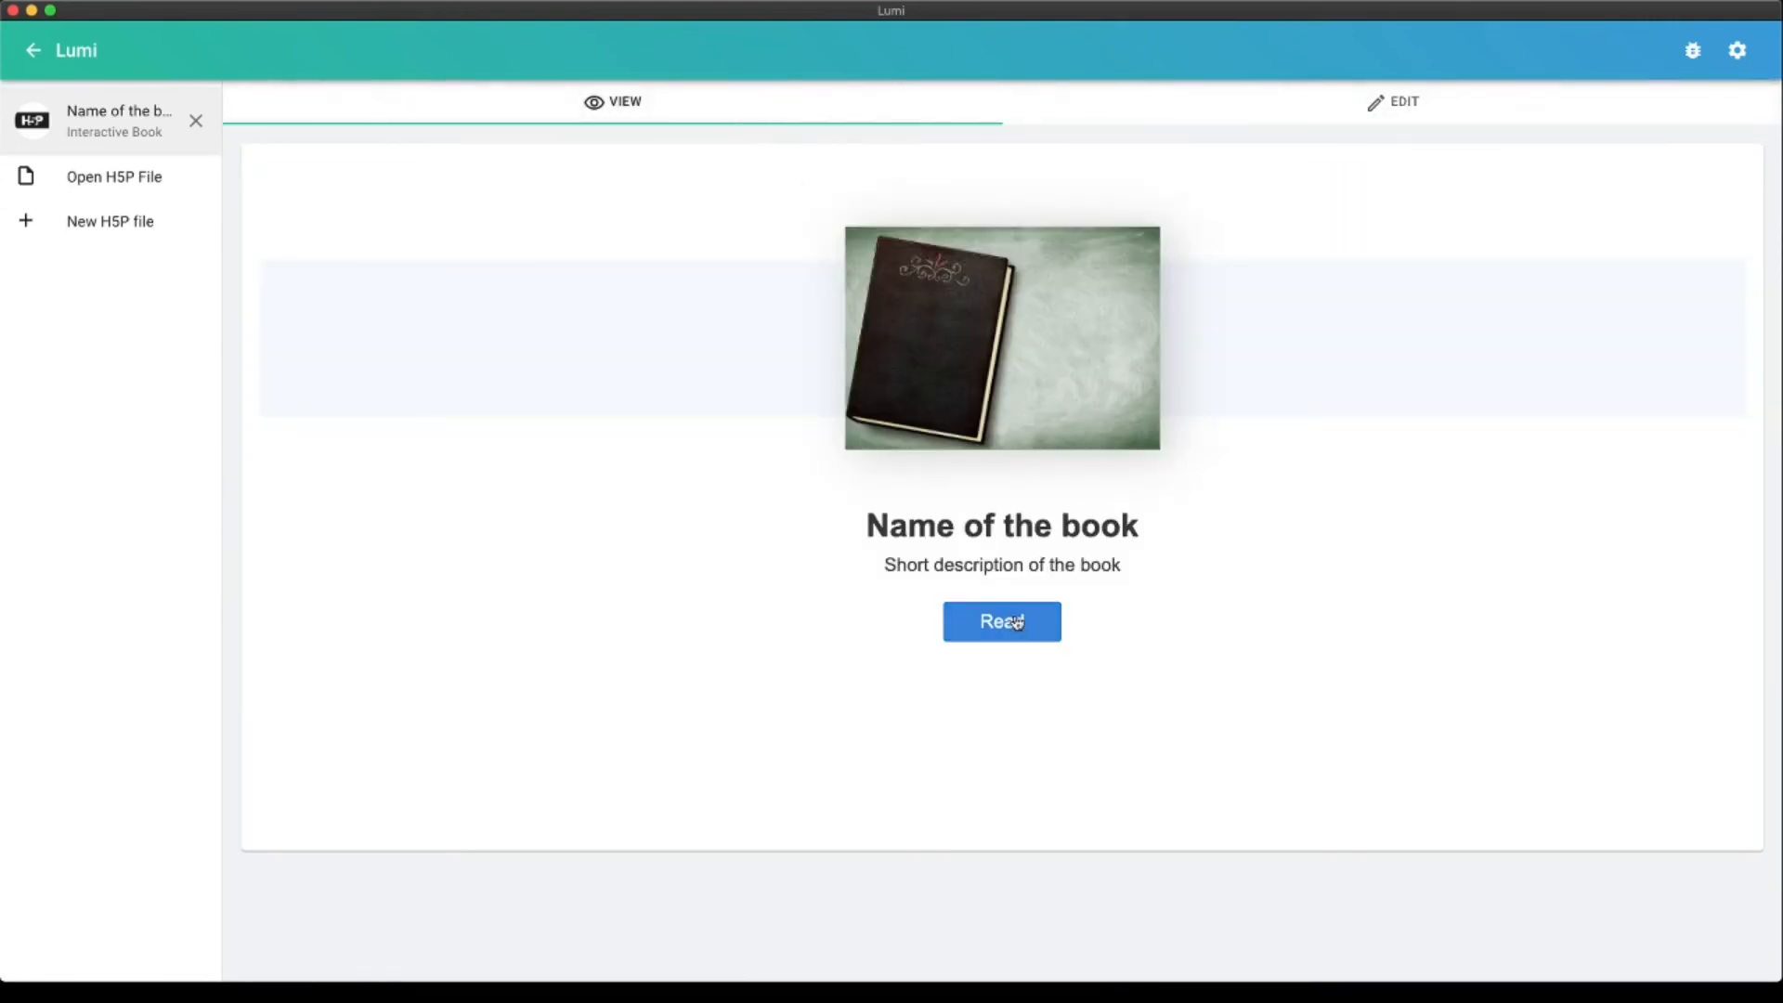
left_click(1017, 621)
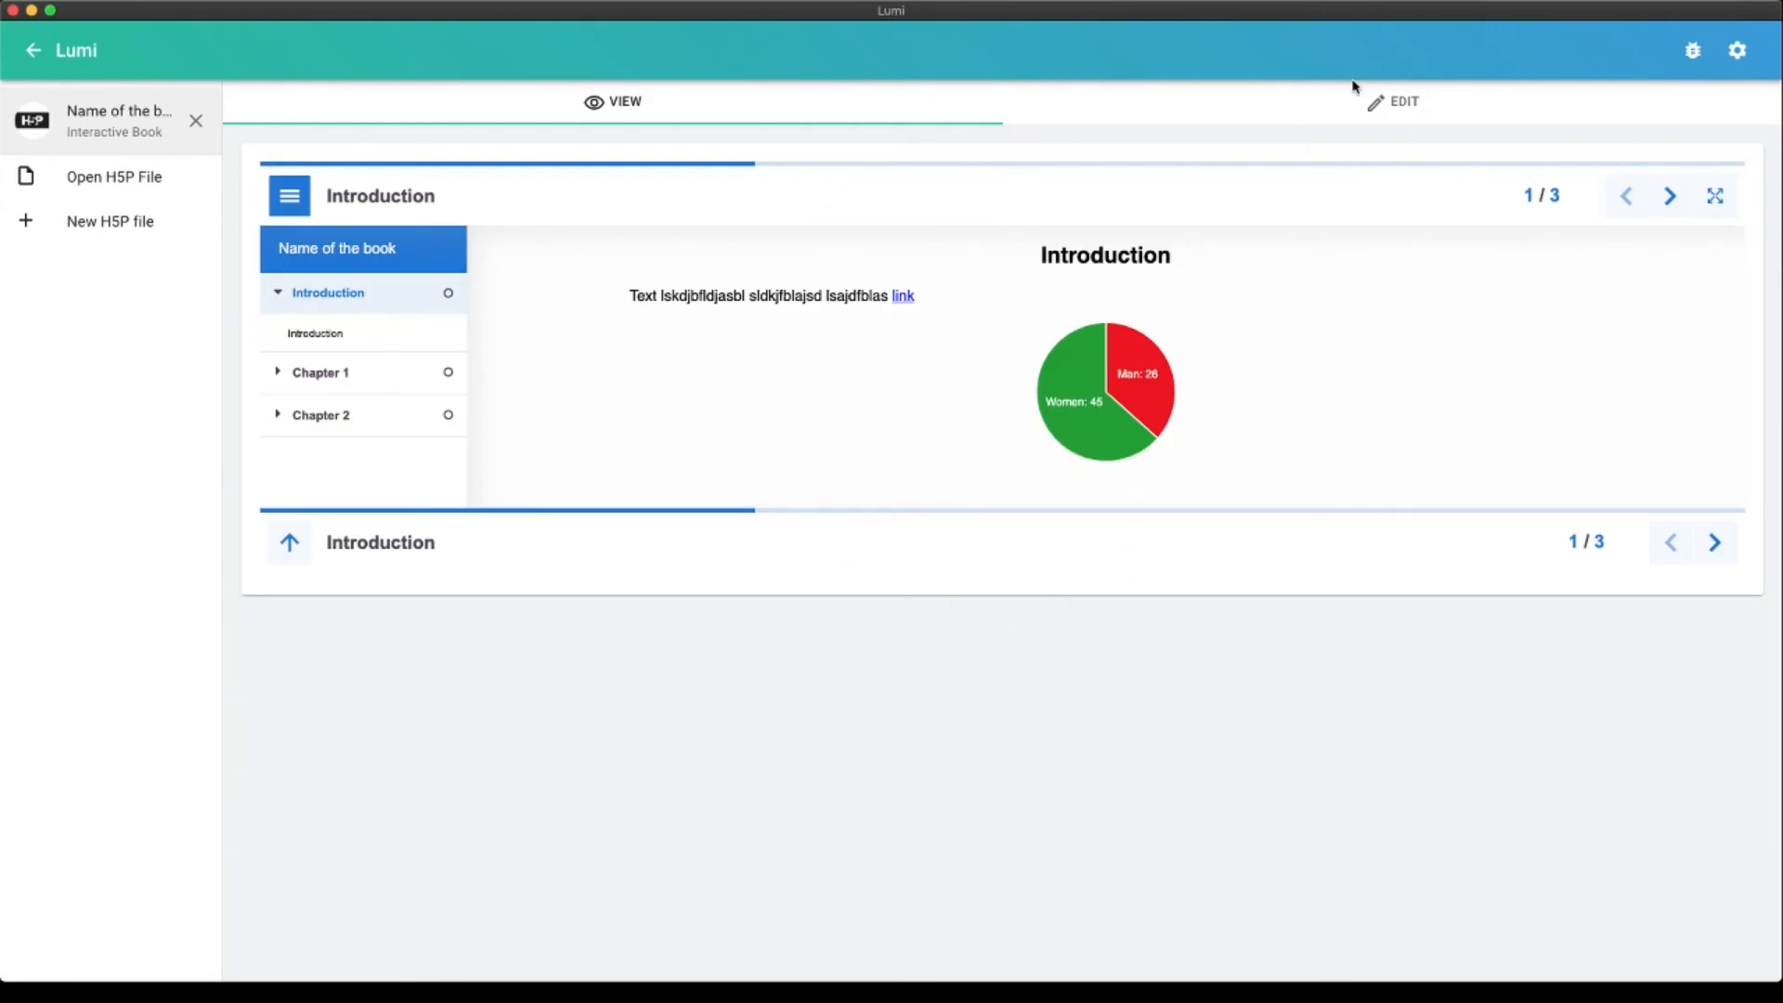
left_click(1334, 110)
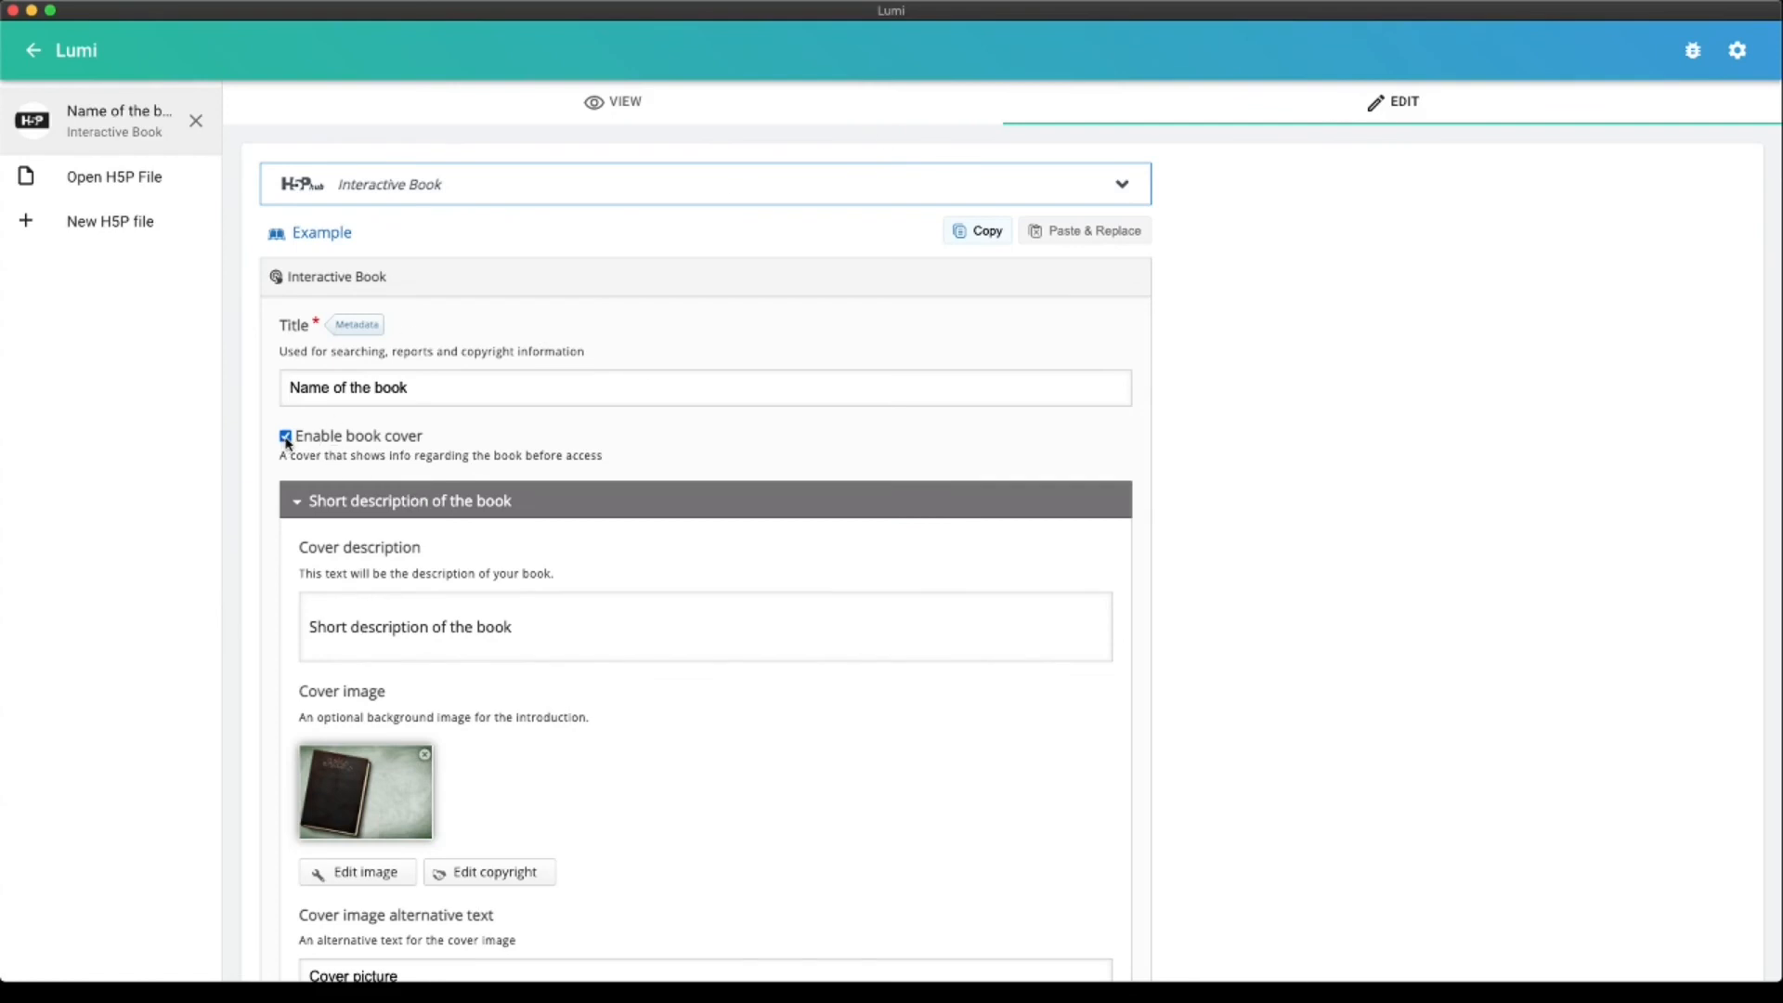
Disable the book cover, preview how the book opens without it, and return to editing
scroll(564, 585, "down", 3)
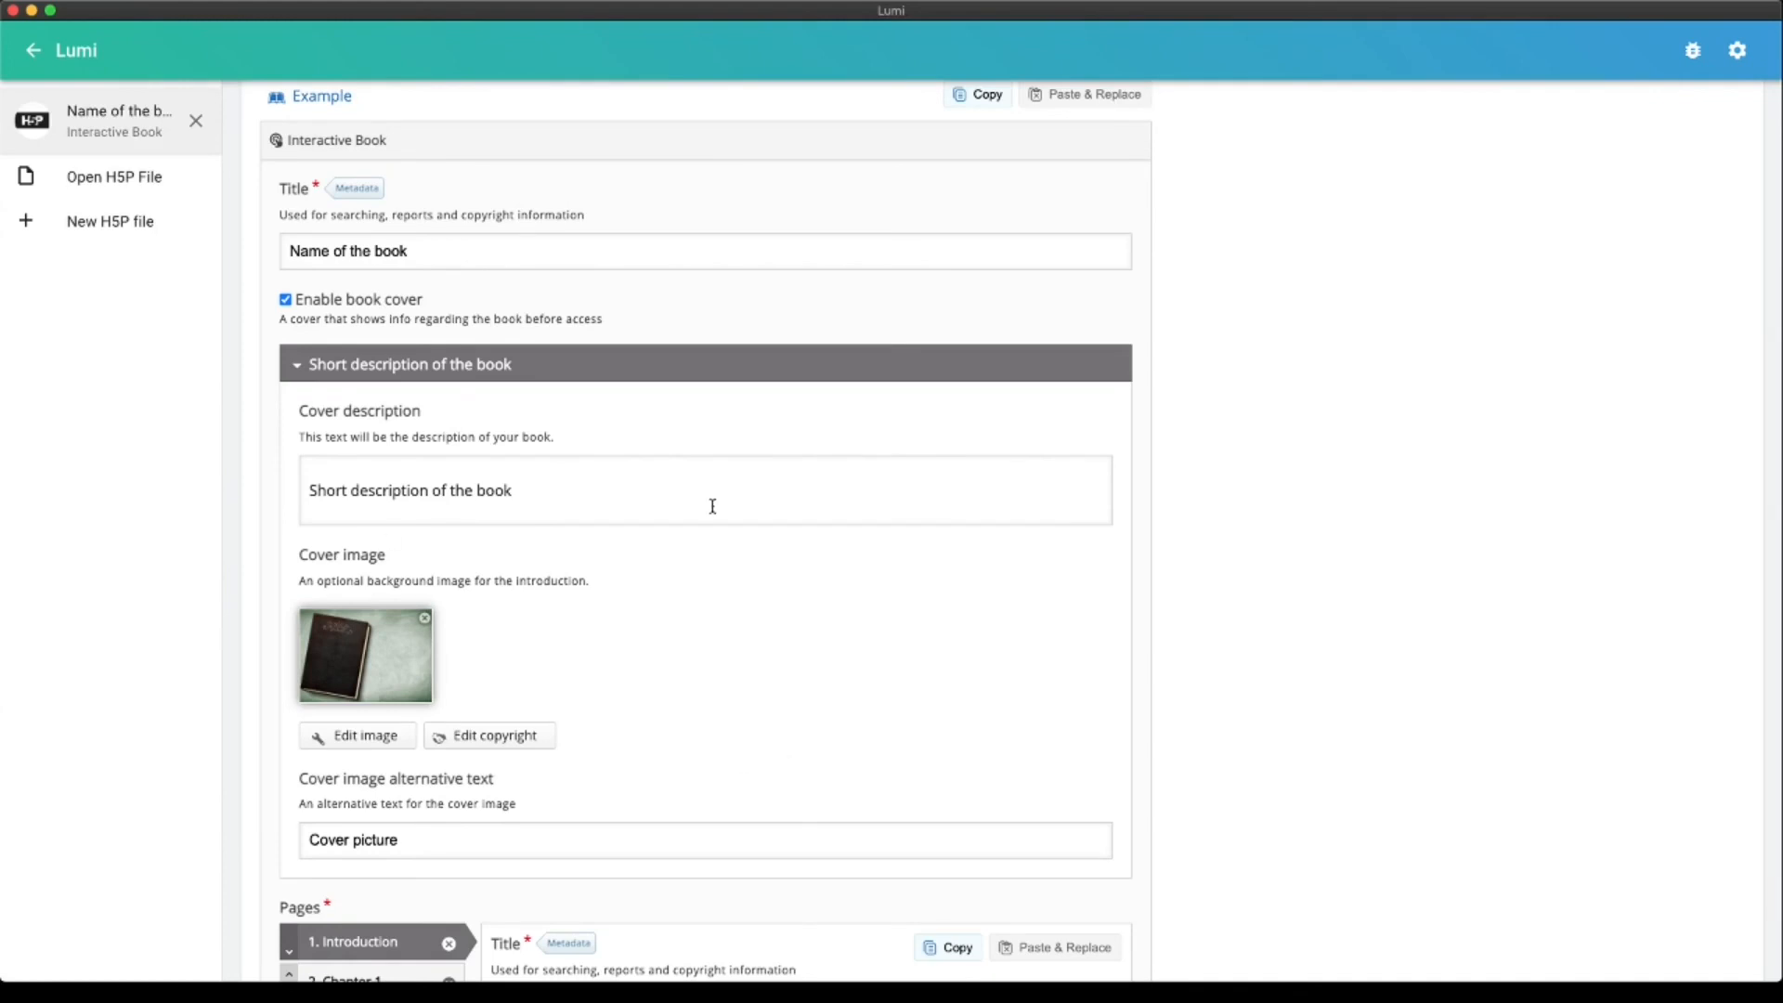
left_click(286, 300)
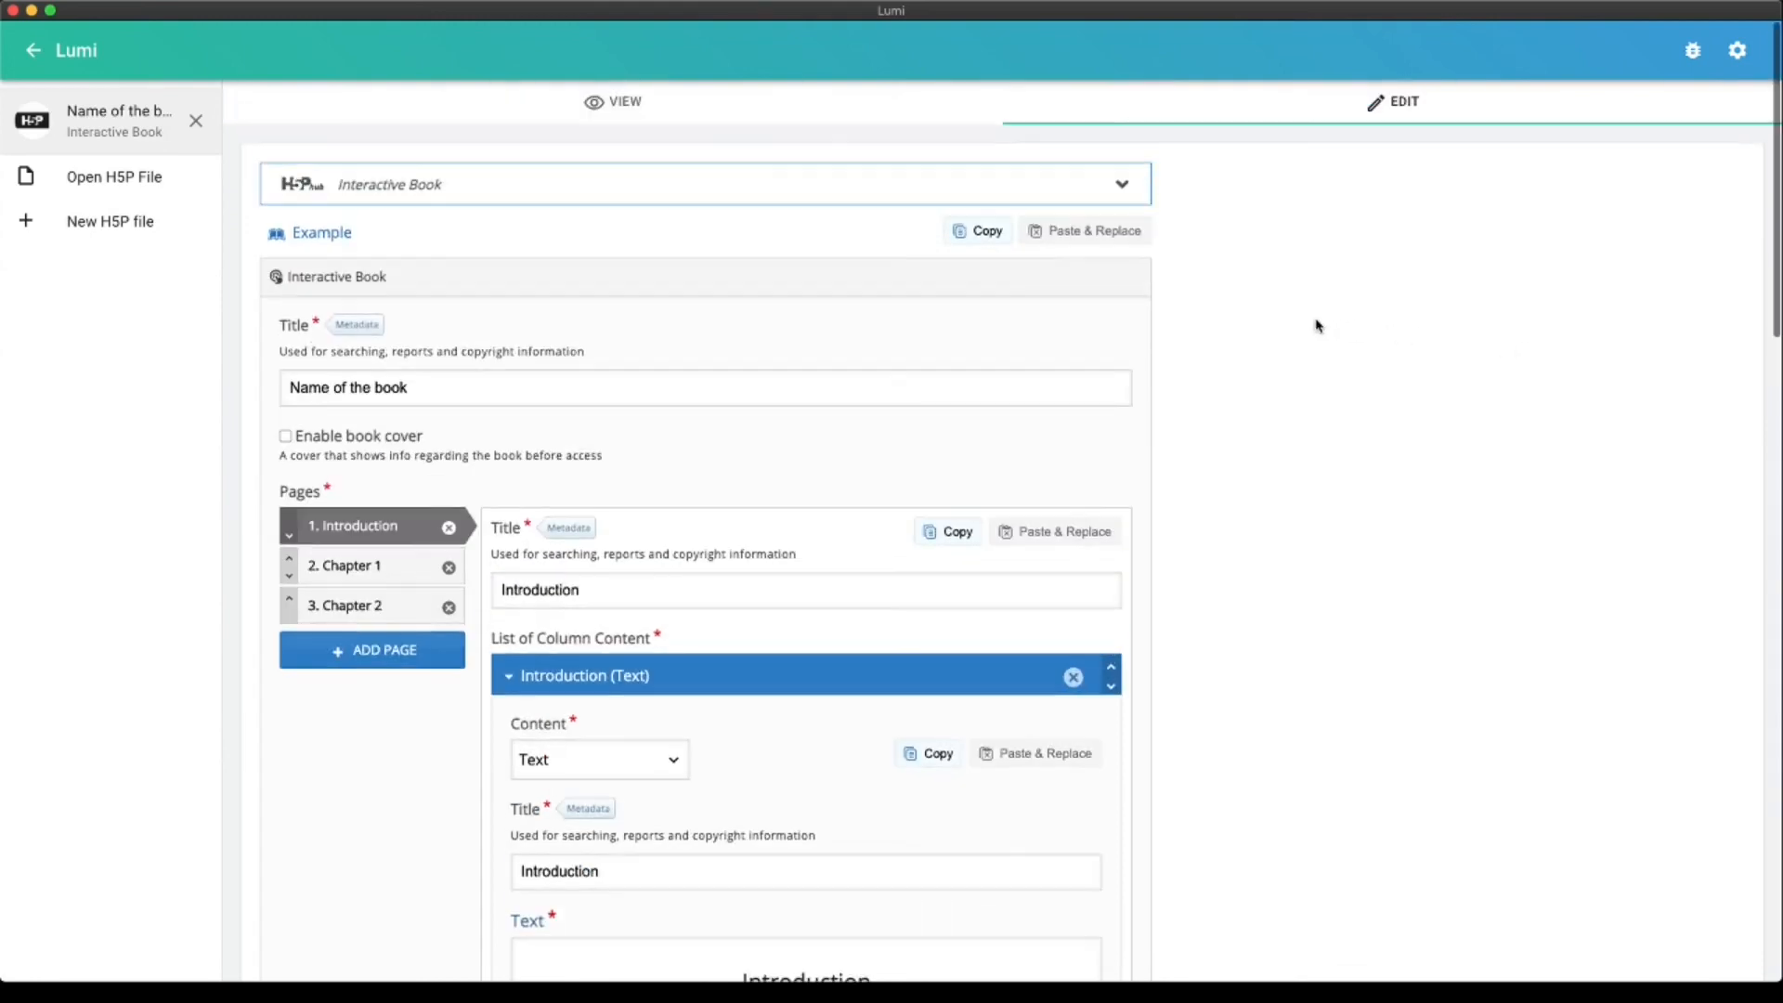
left_click(643, 109)
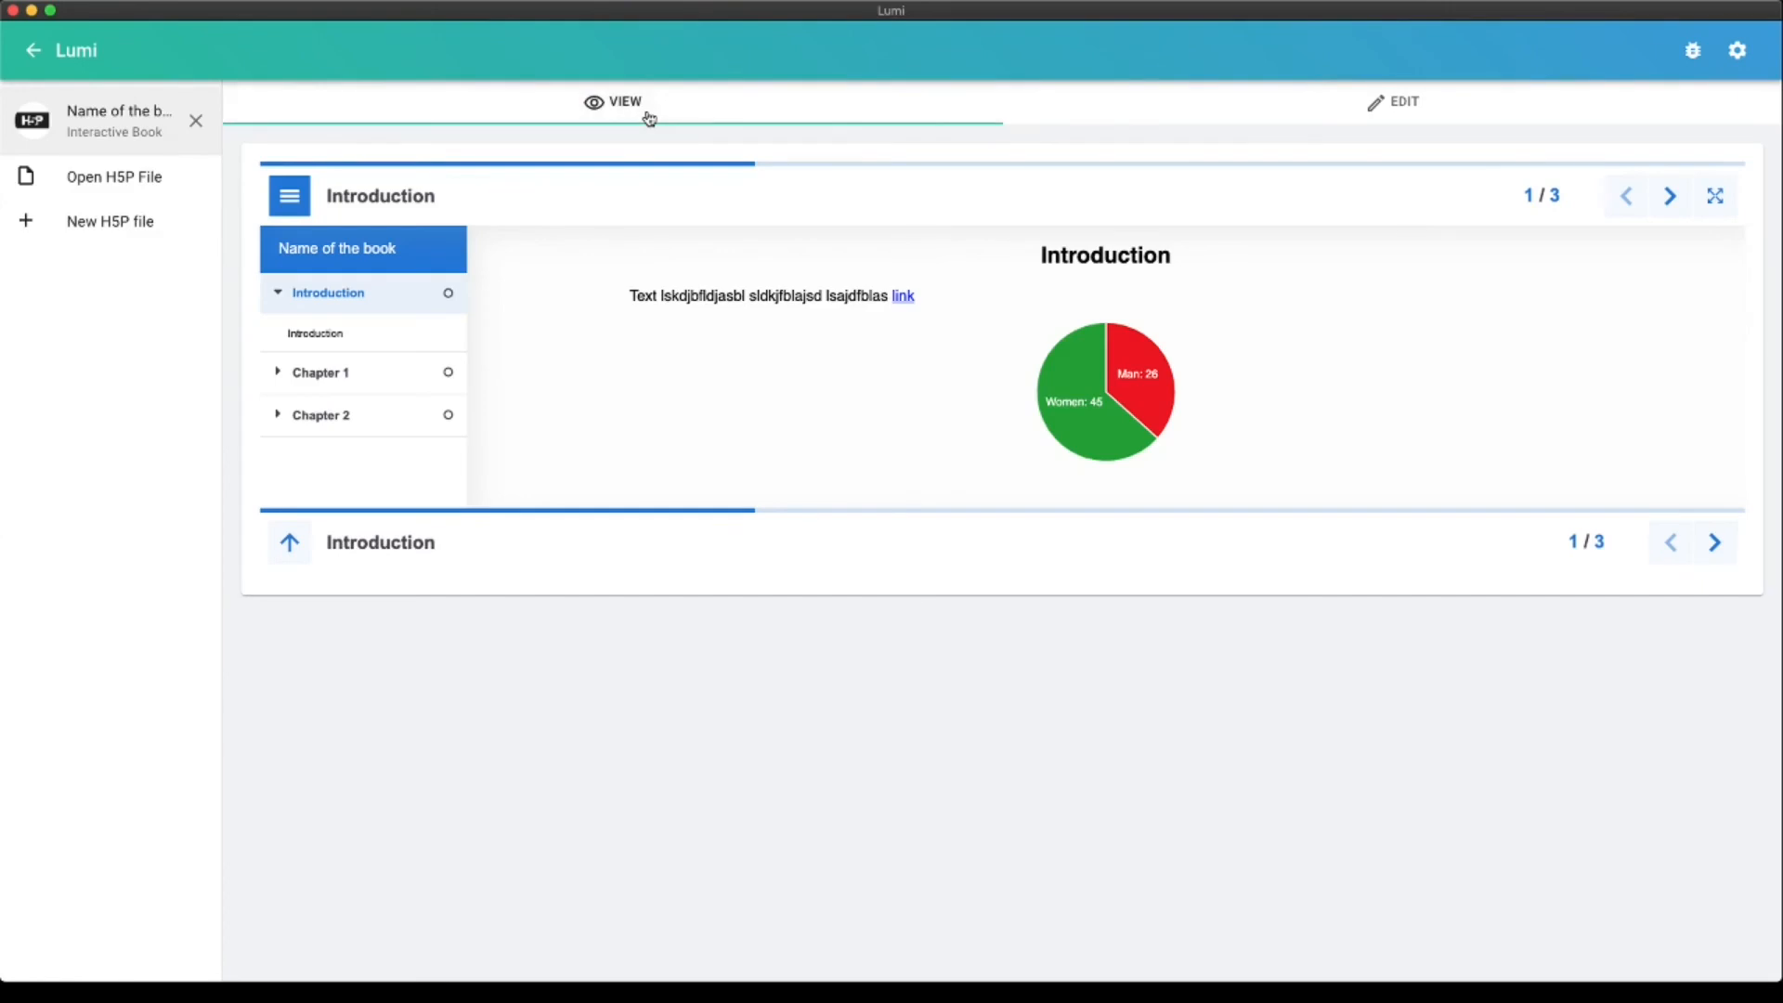
left_click(1175, 111)
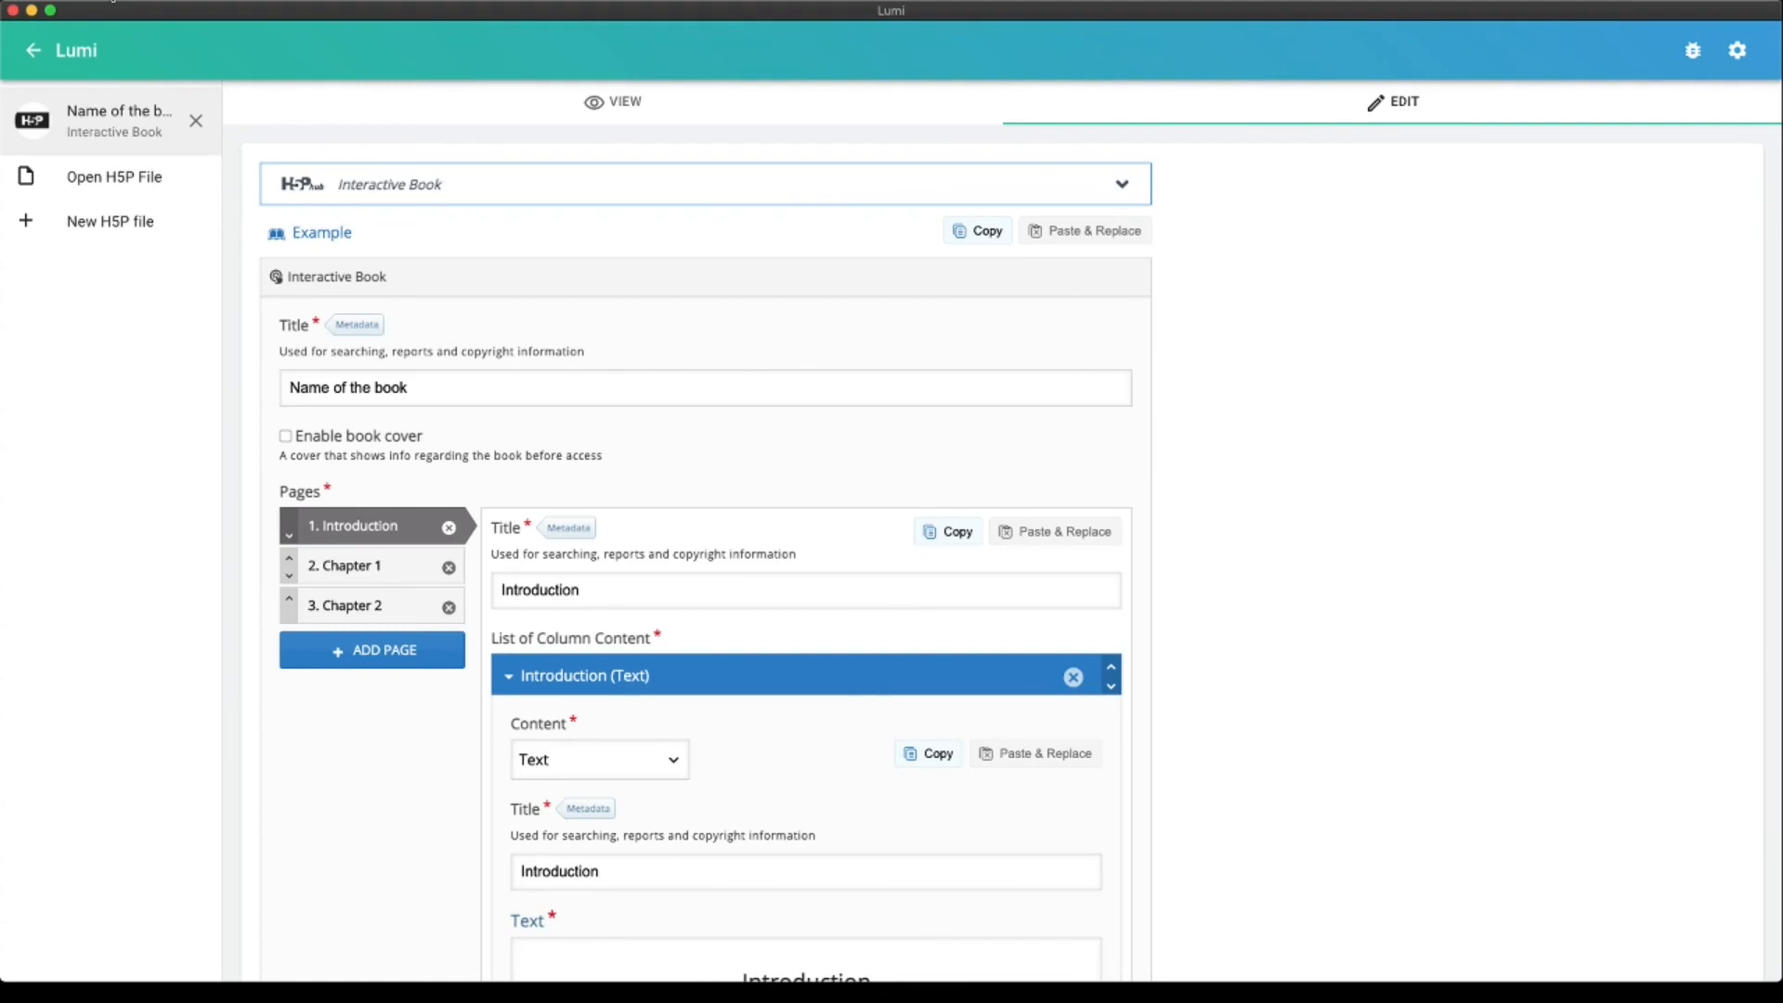
Save the book as test.h5p in the "Interactive book" folder, replacing the existing file
left_click(111, 0)
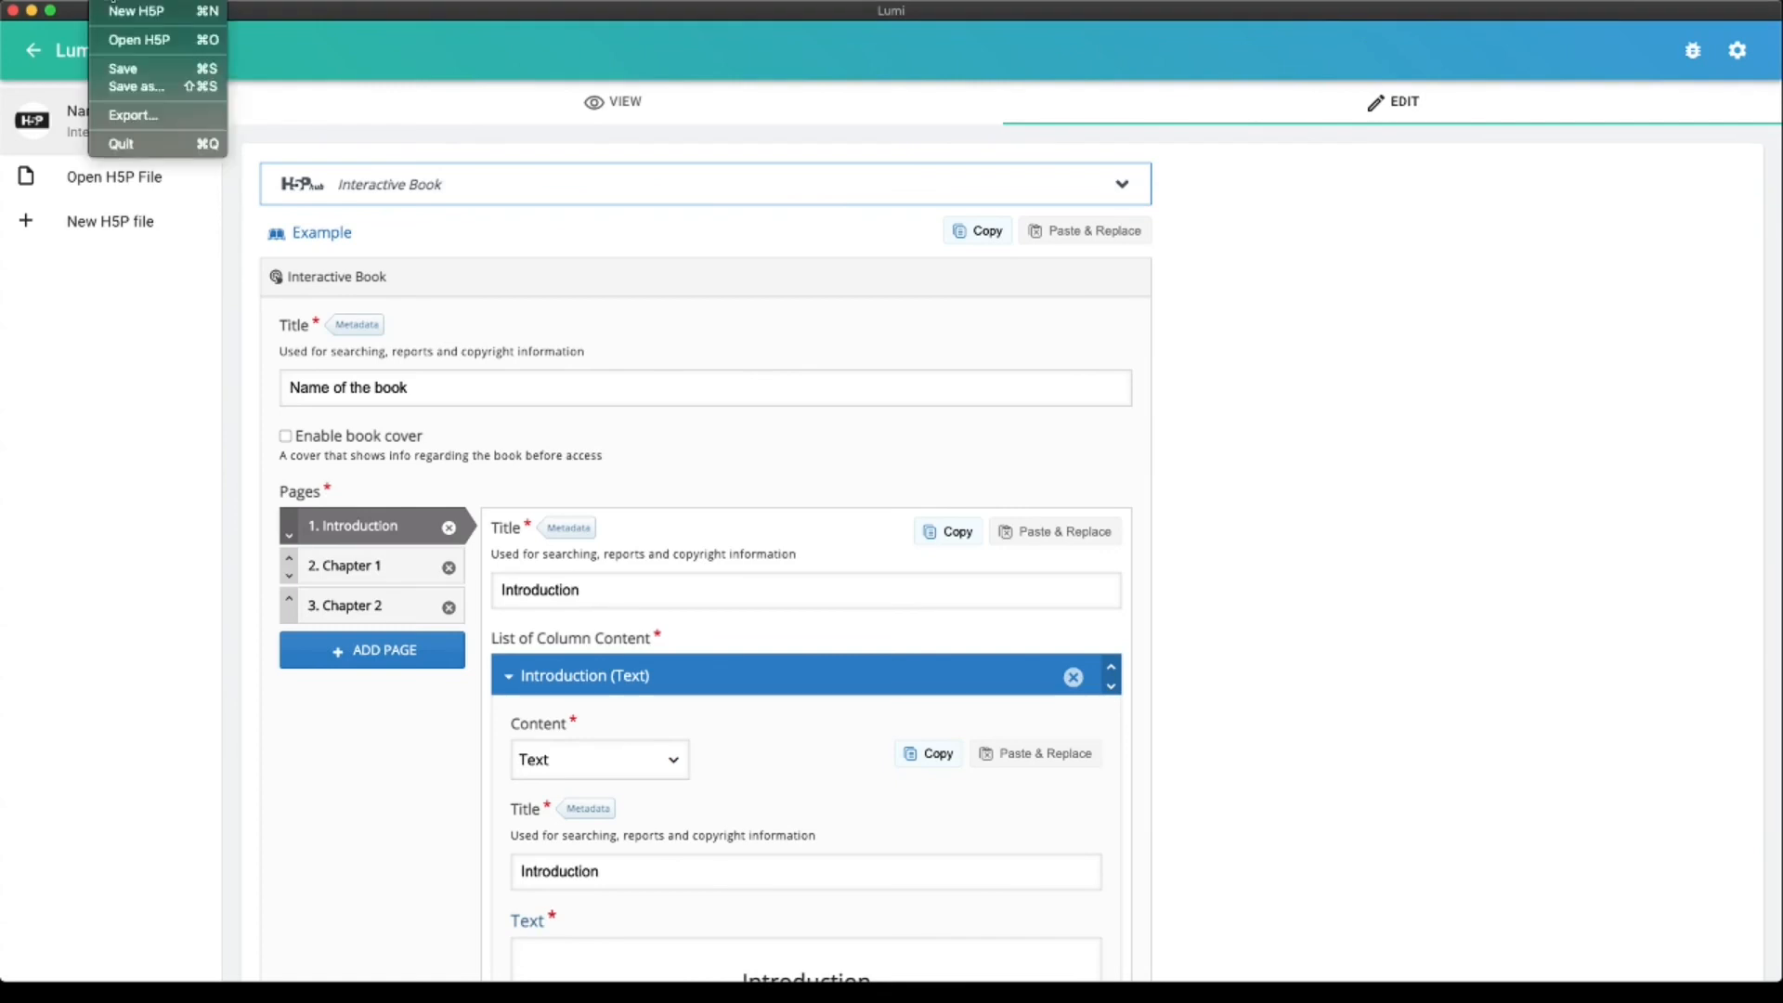
left_click(146, 90)
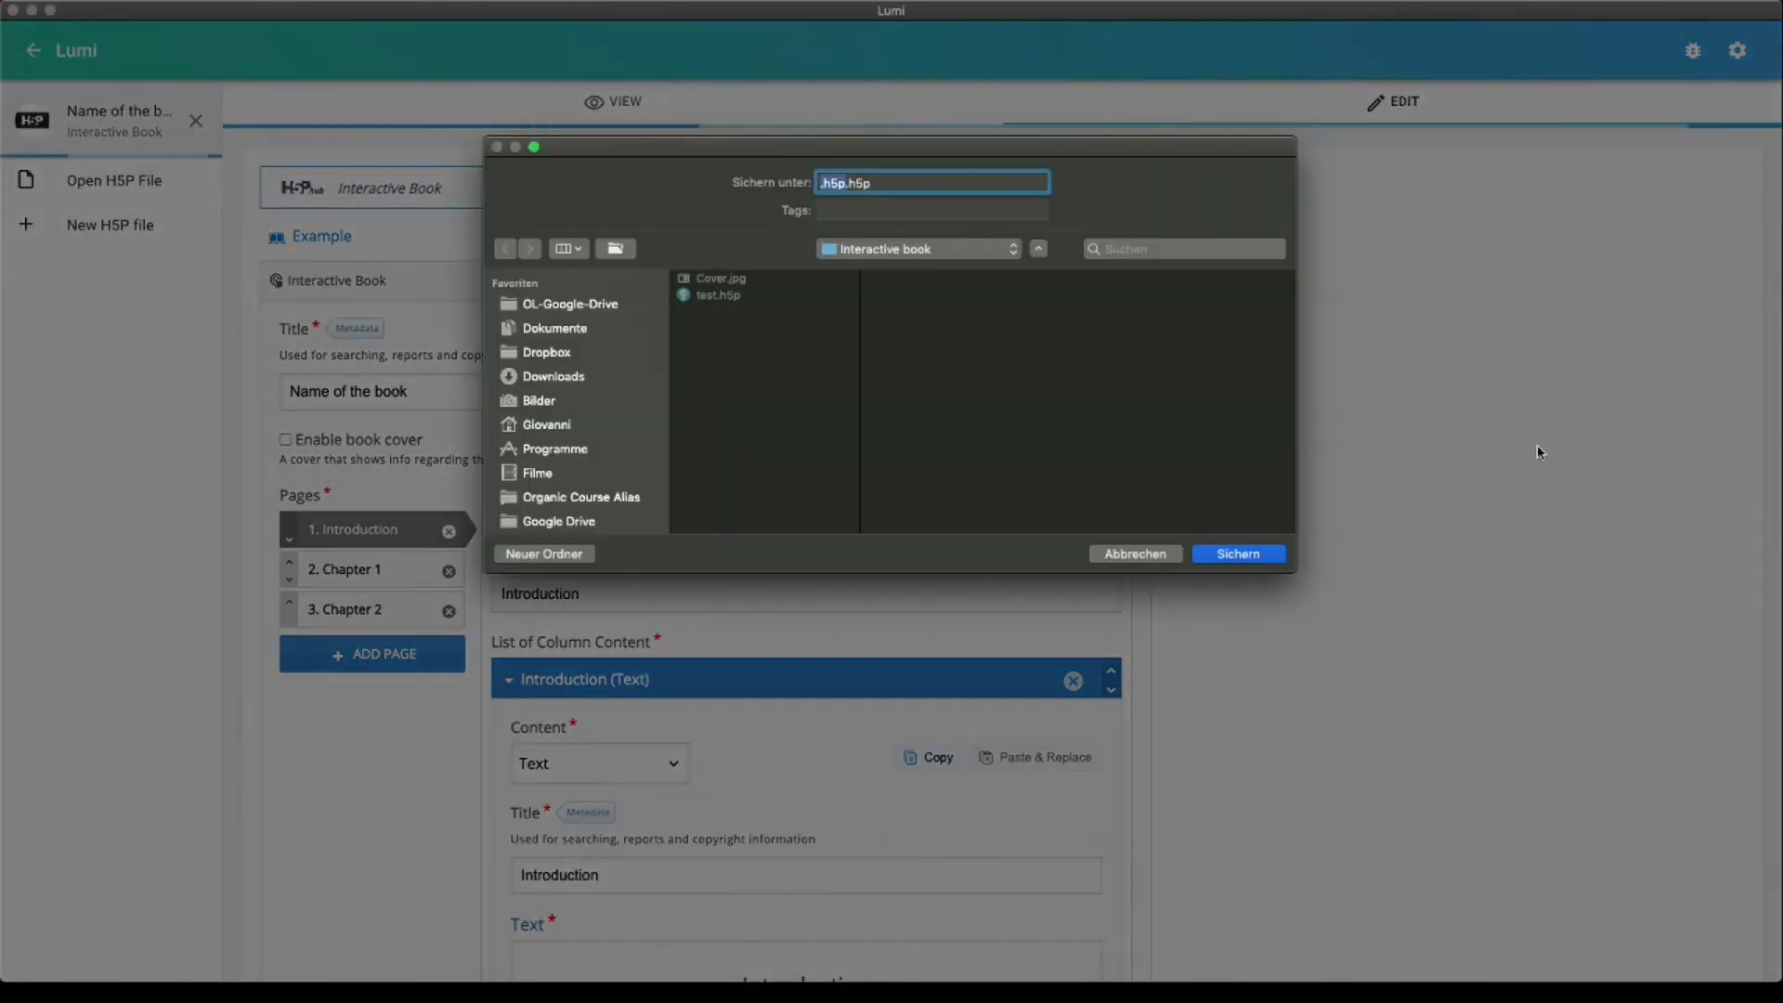
left_click(708, 296)
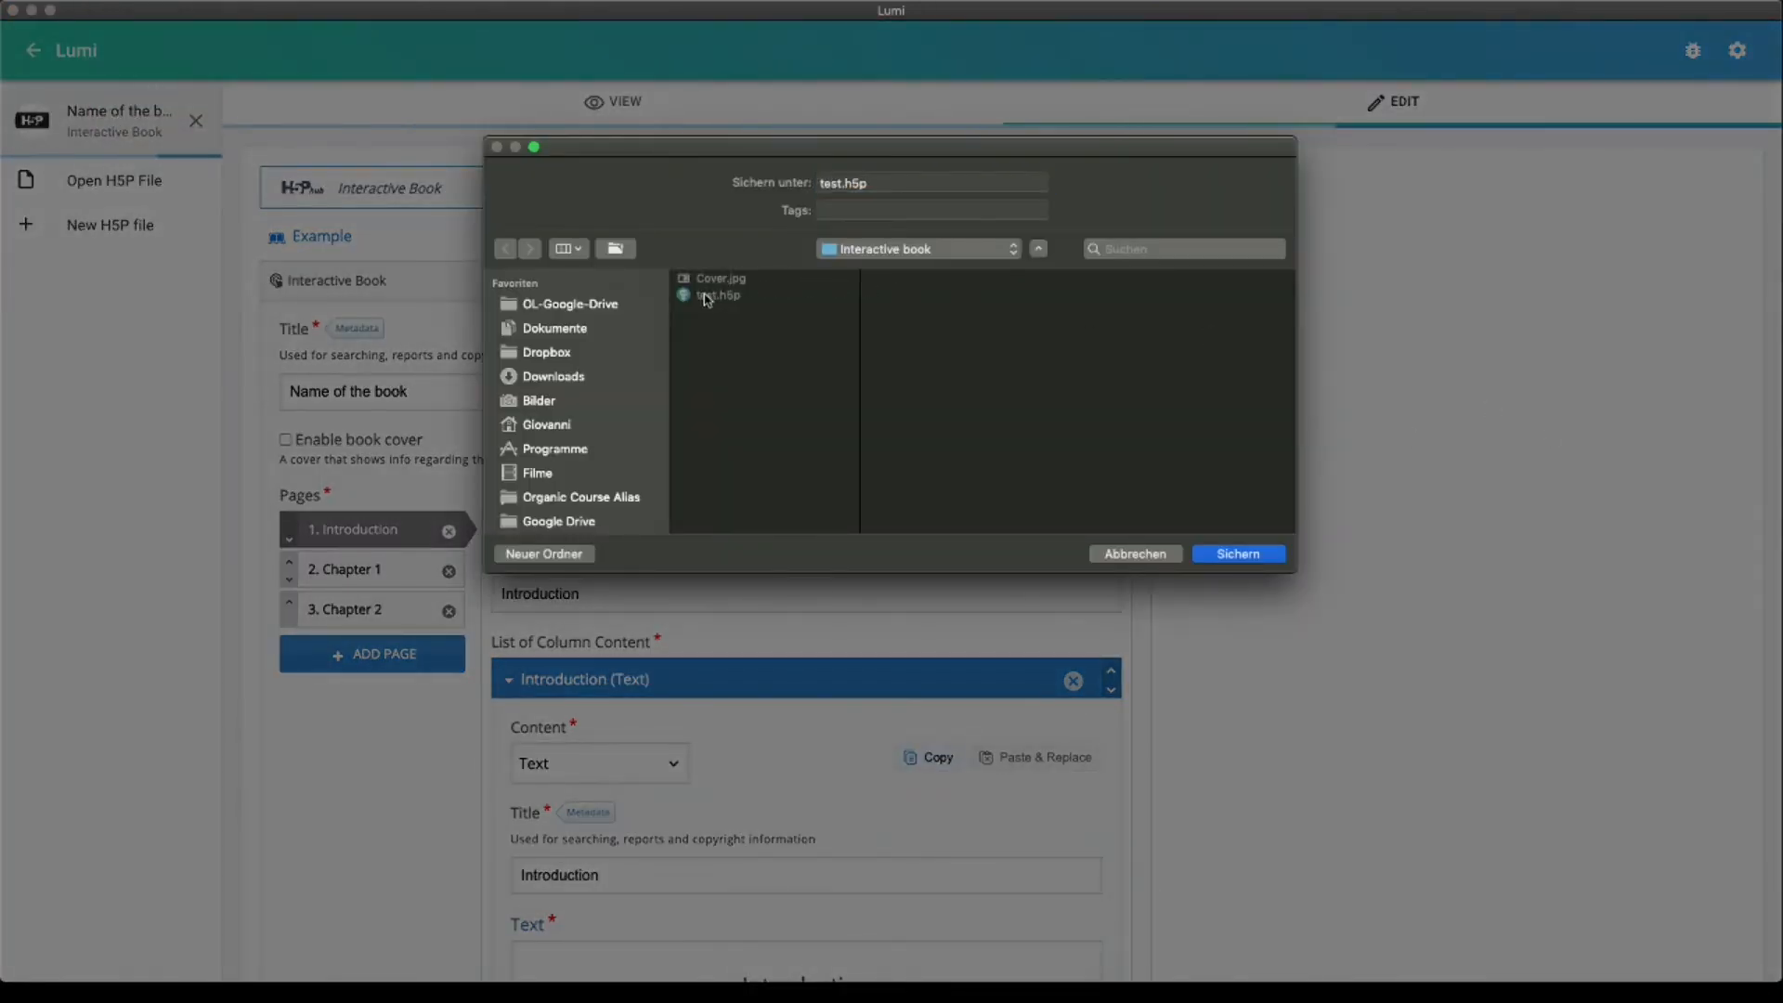
left_click(1236, 556)
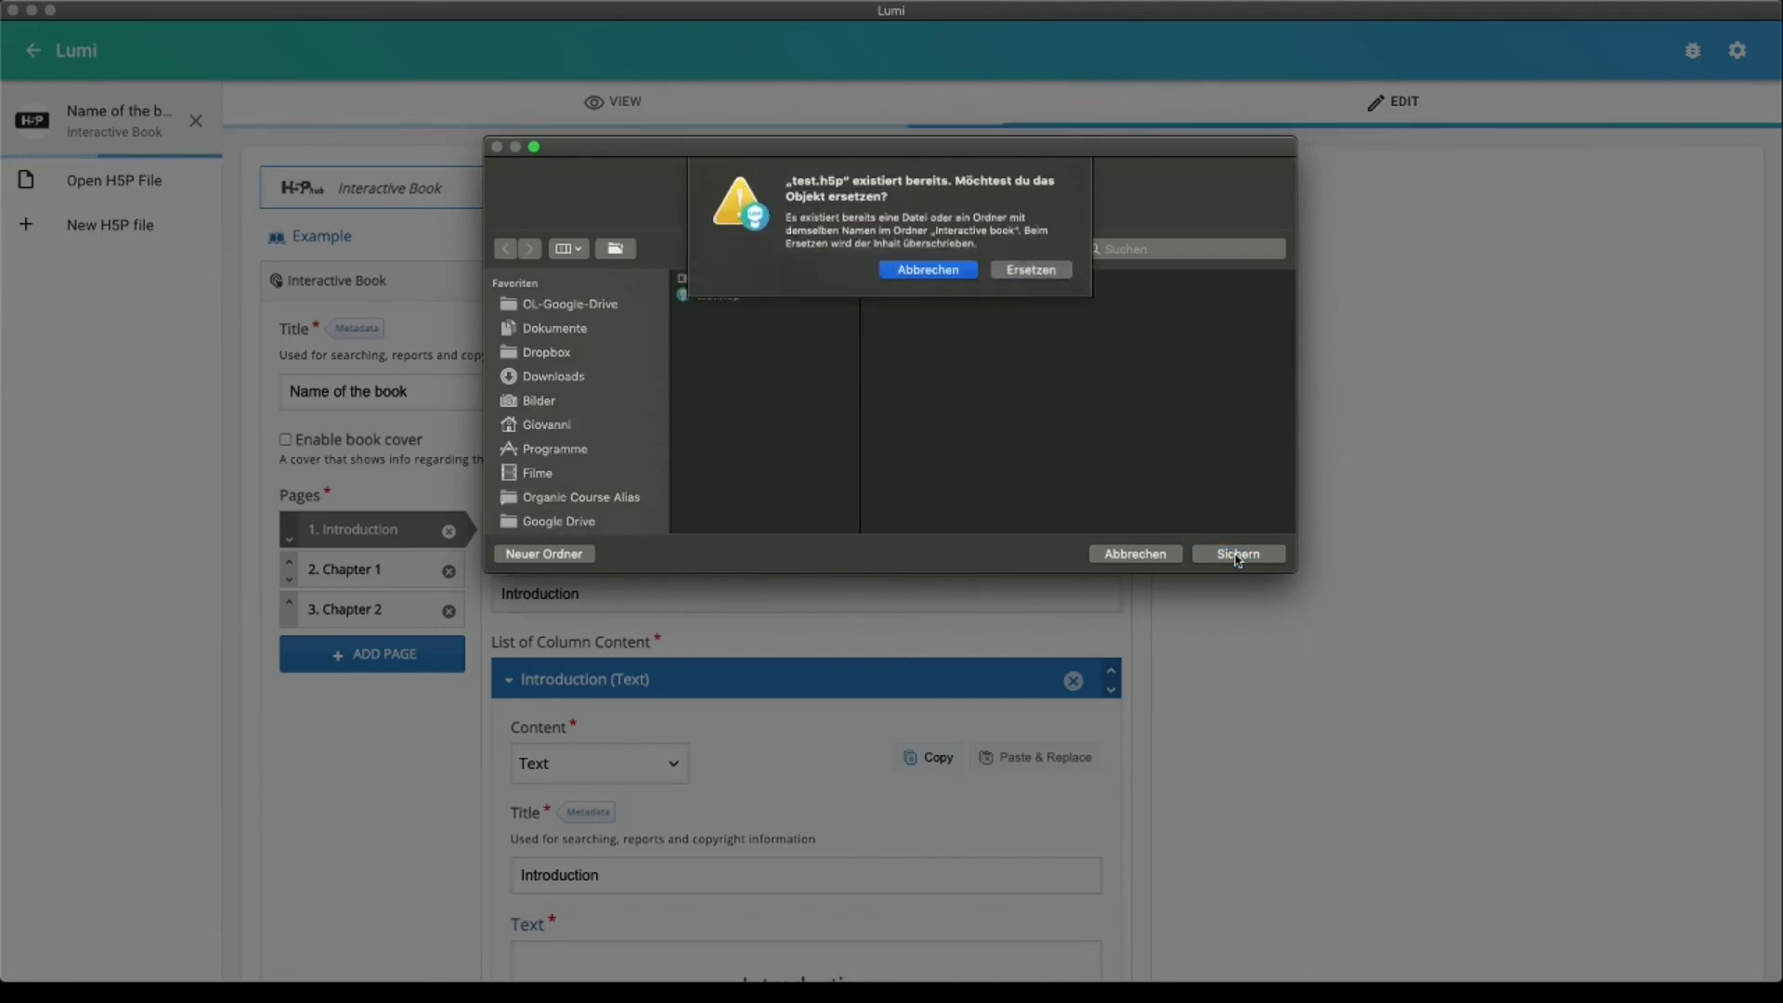
left_click(1040, 274)
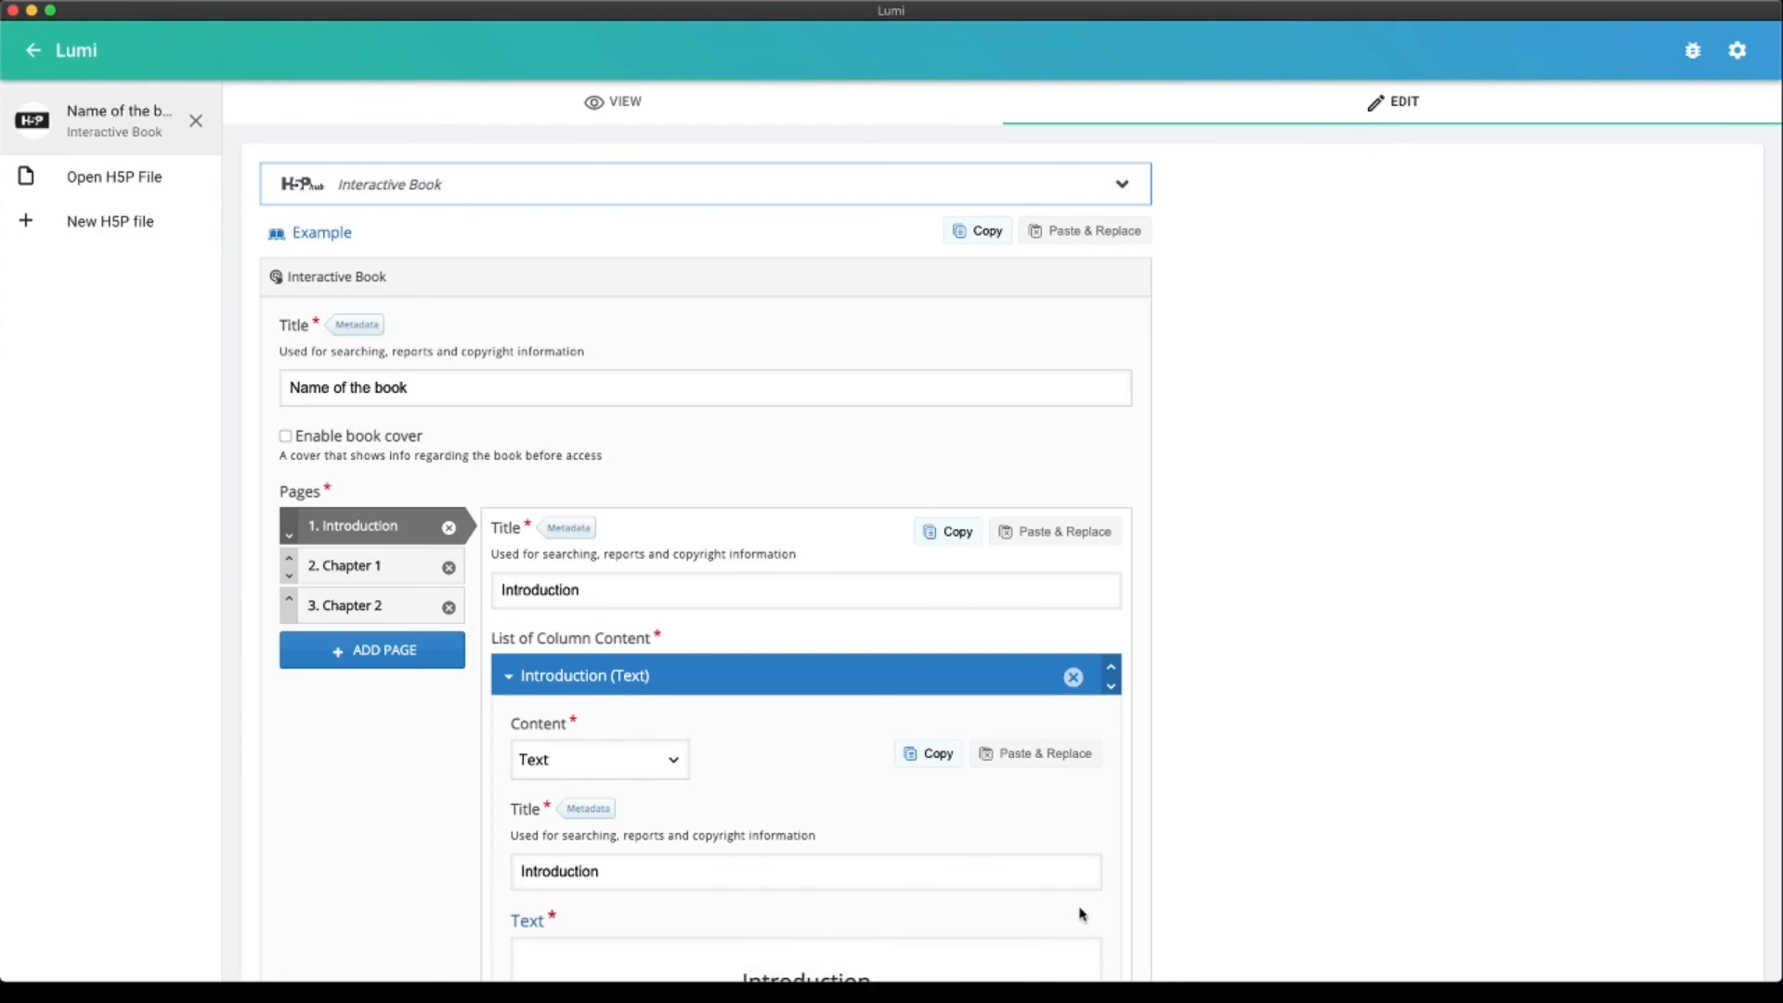
Go back to the start page, reopen the H5P Editor and save the book to its current file
left_click(35, 52)
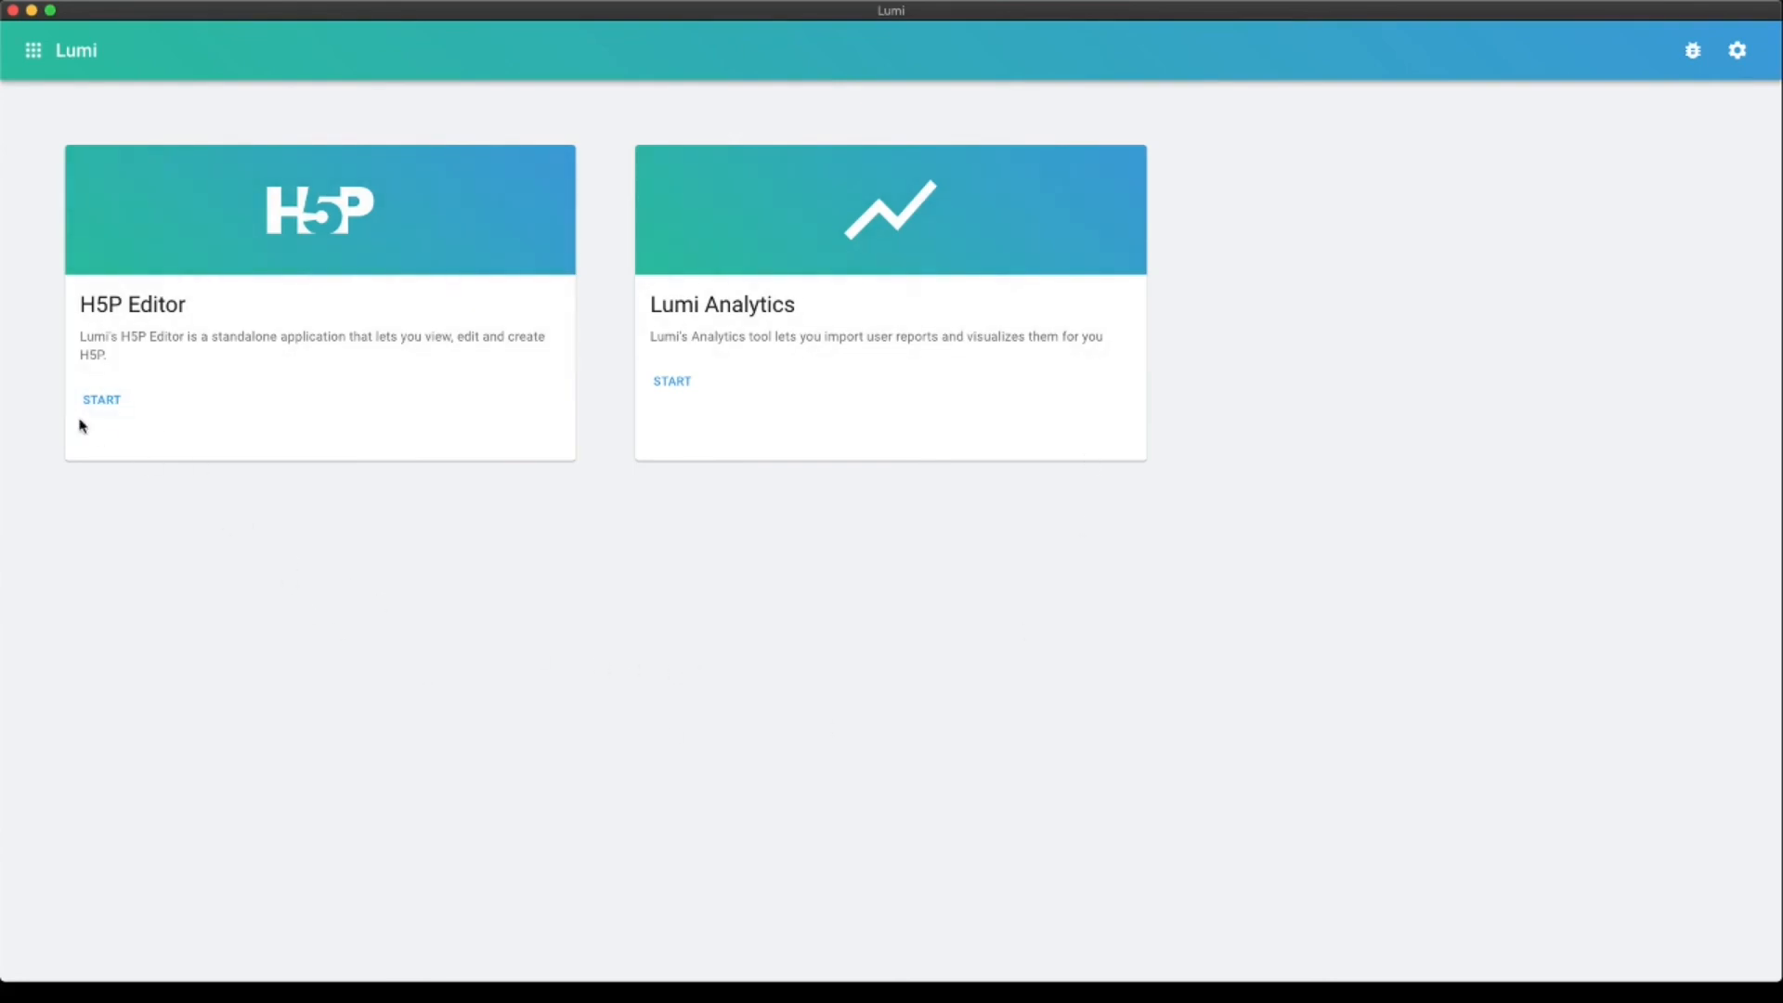
left_click(102, 401)
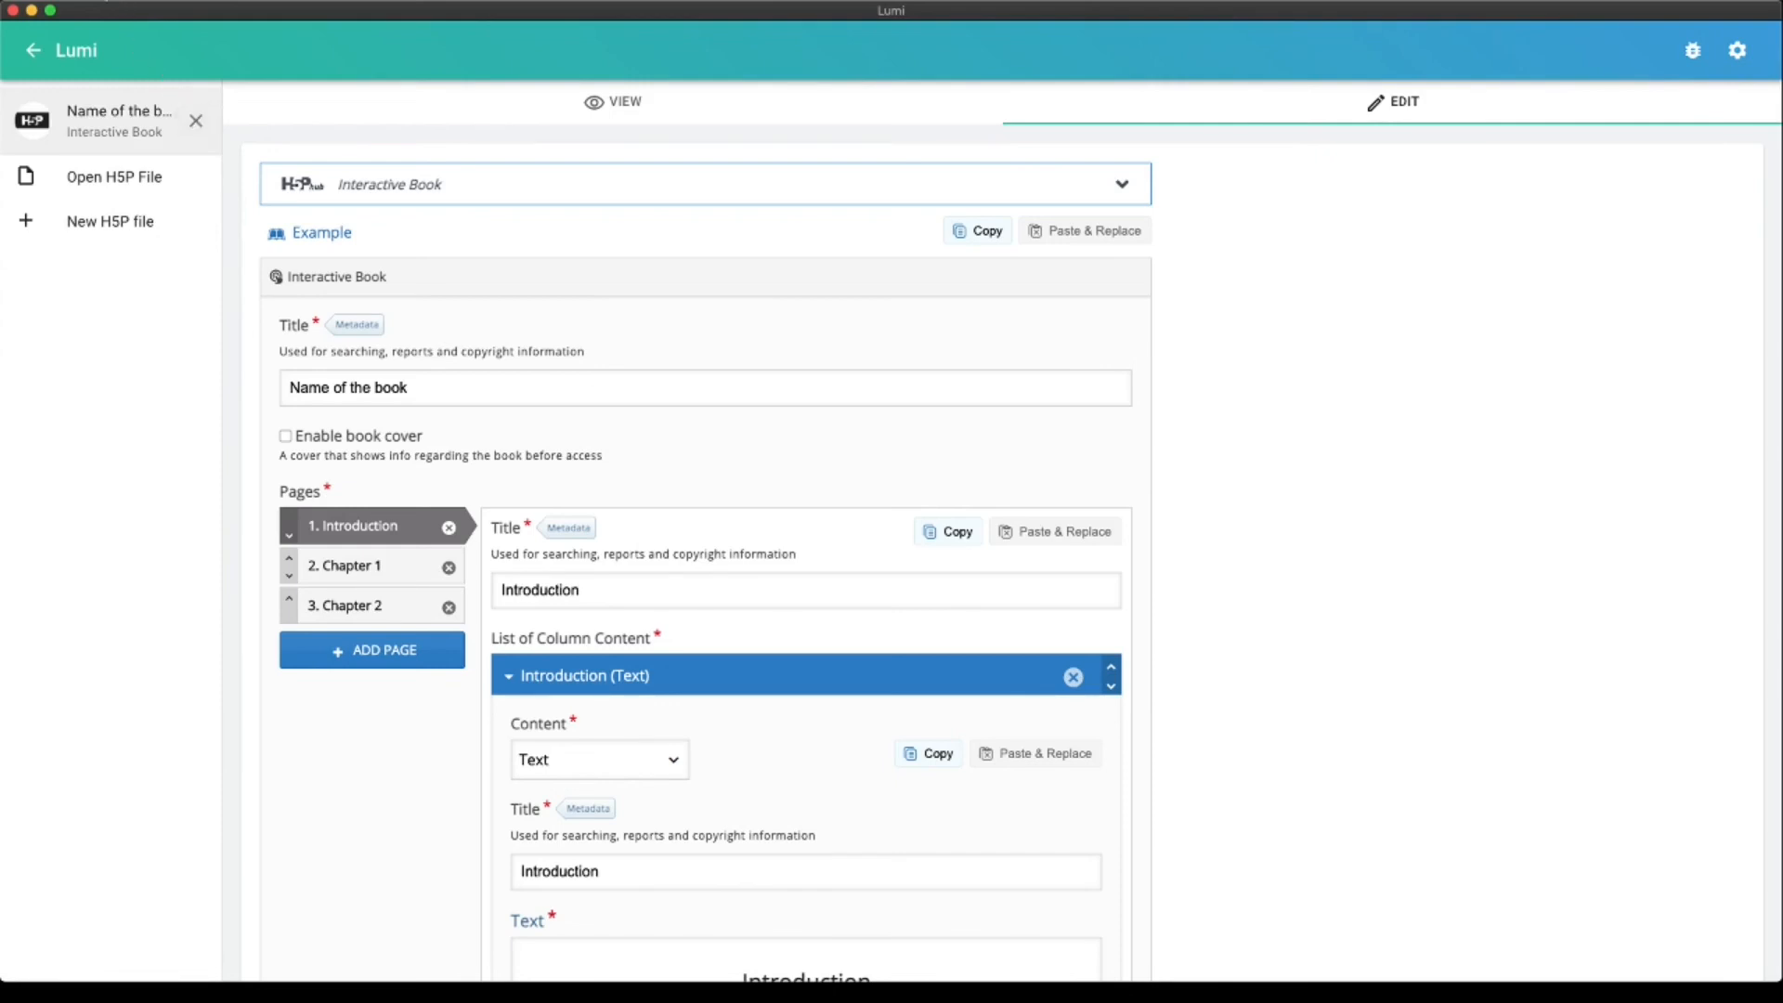
left_click(105, 1)
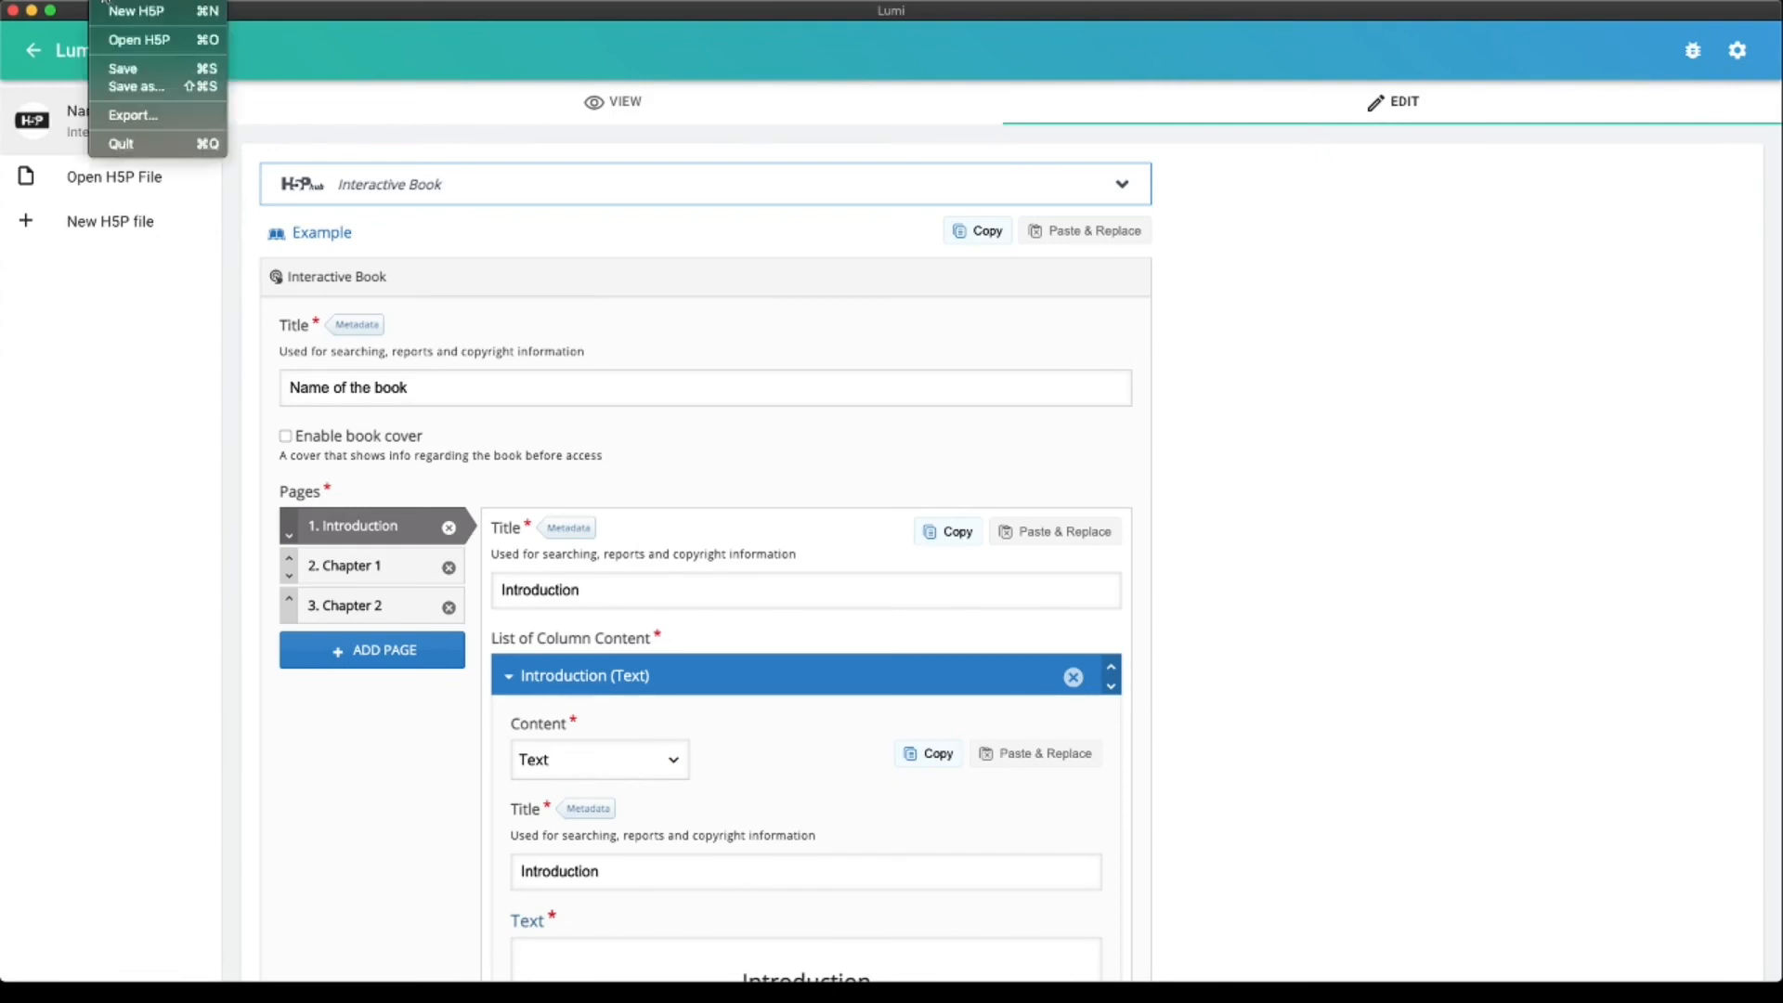
left_click(159, 72)
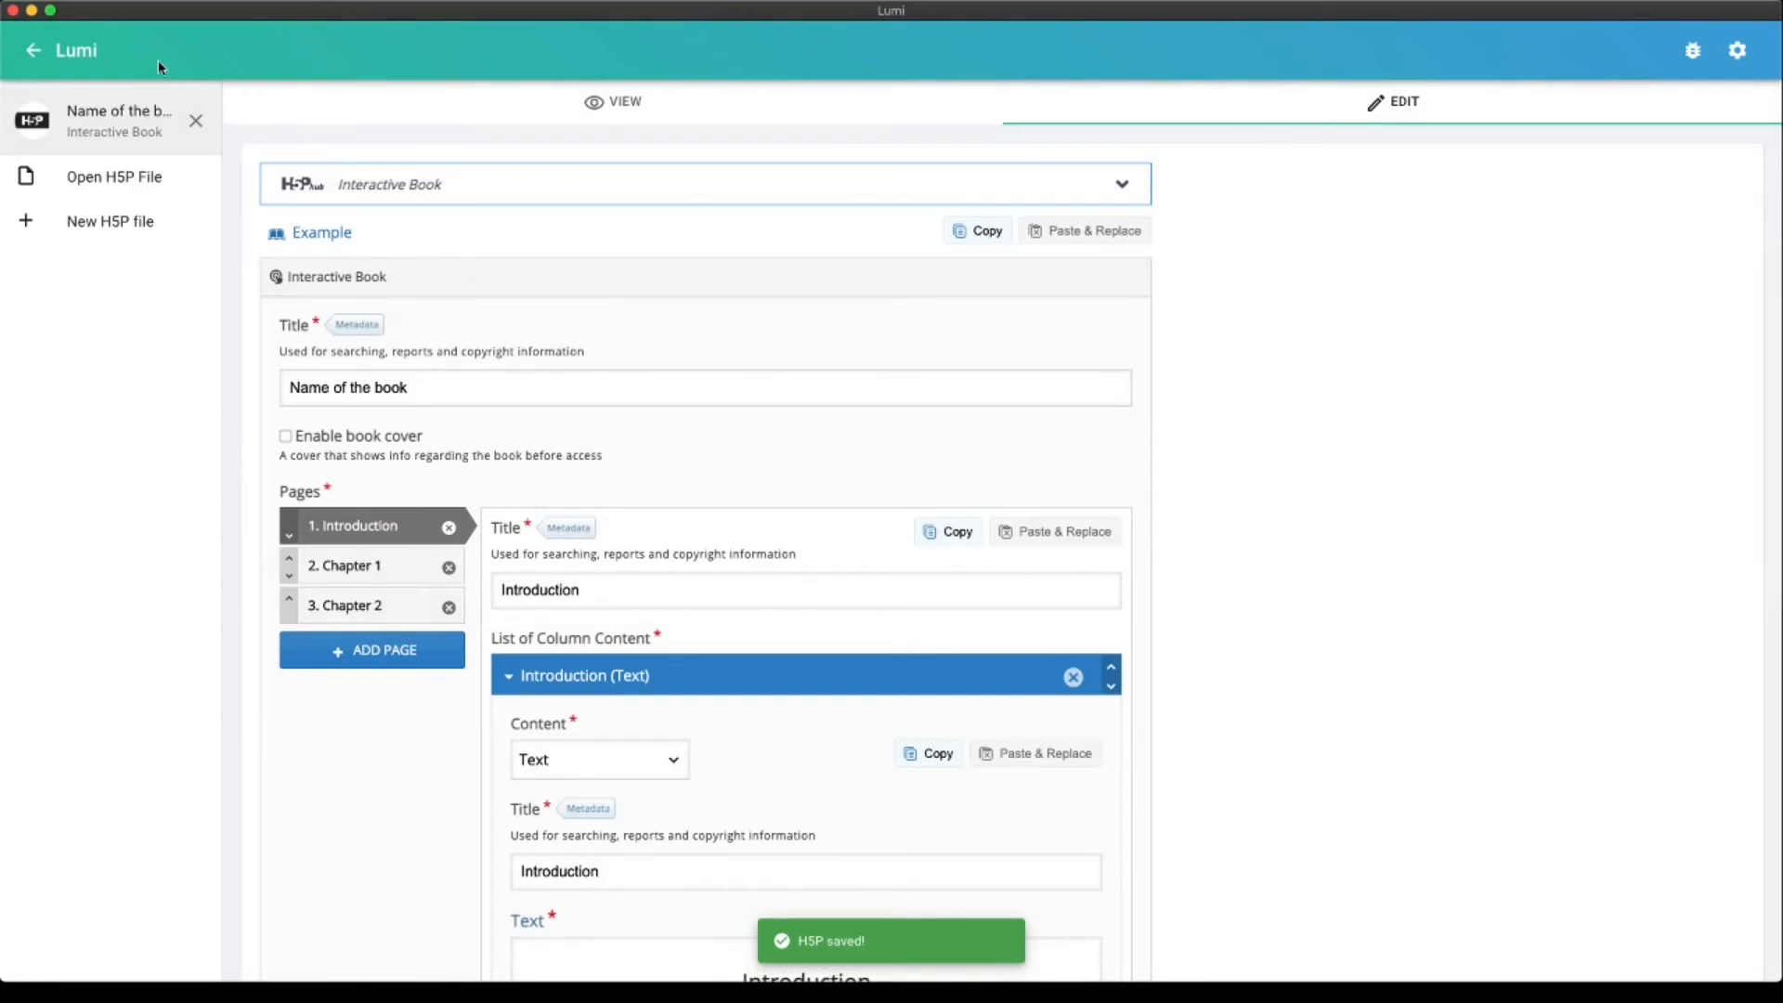